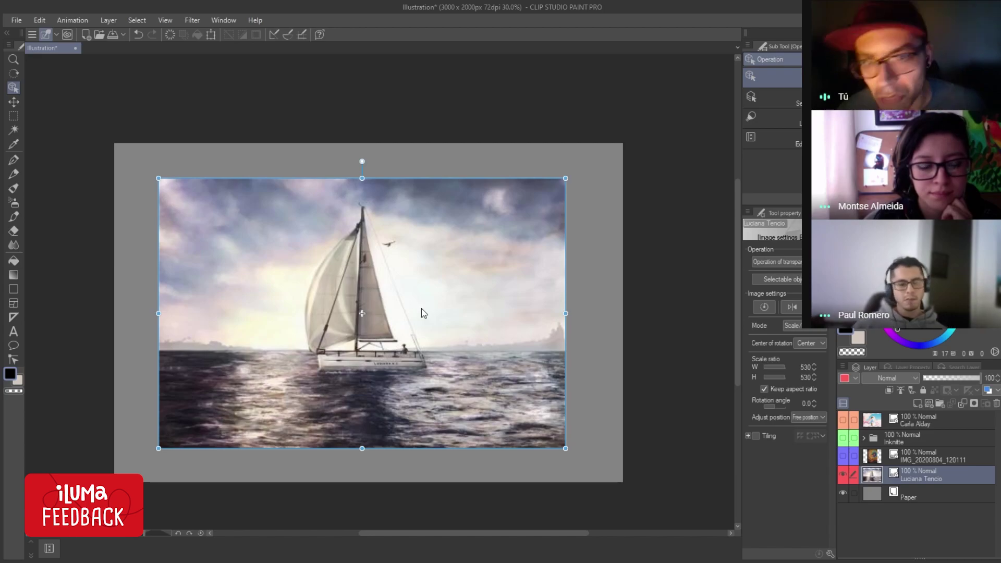
Zoom in and out on the sailboat painting to inspect it.
{"action": "scroll", "coordinate": [273, 349], "scroll_direction": "up", "scroll_amount": 2}
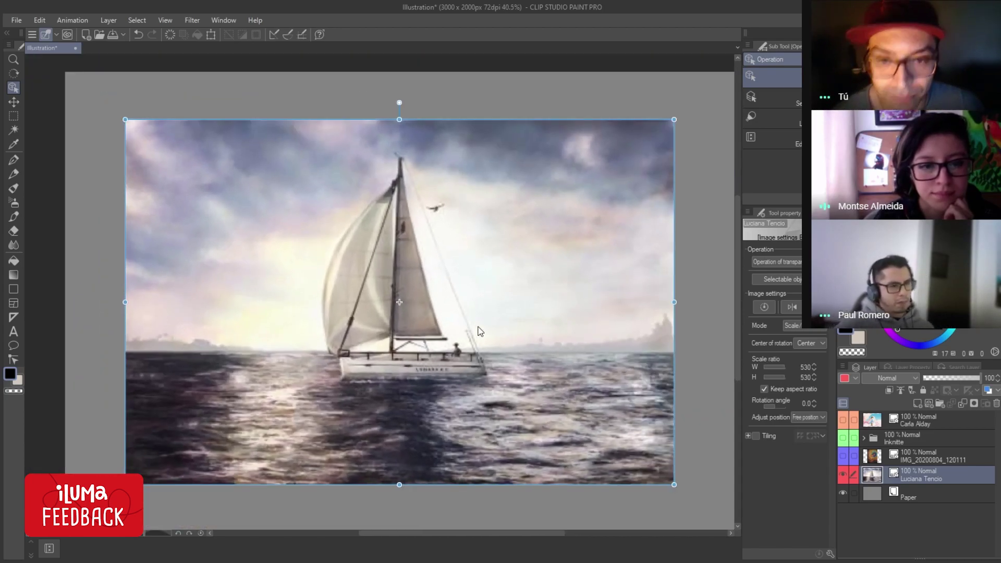
{"action": "scroll", "coordinate": [480, 331], "scroll_direction": "down", "scroll_amount": 1}
{"action": "scroll", "coordinate": [480, 328], "scroll_direction": "down", "scroll_amount": 1}
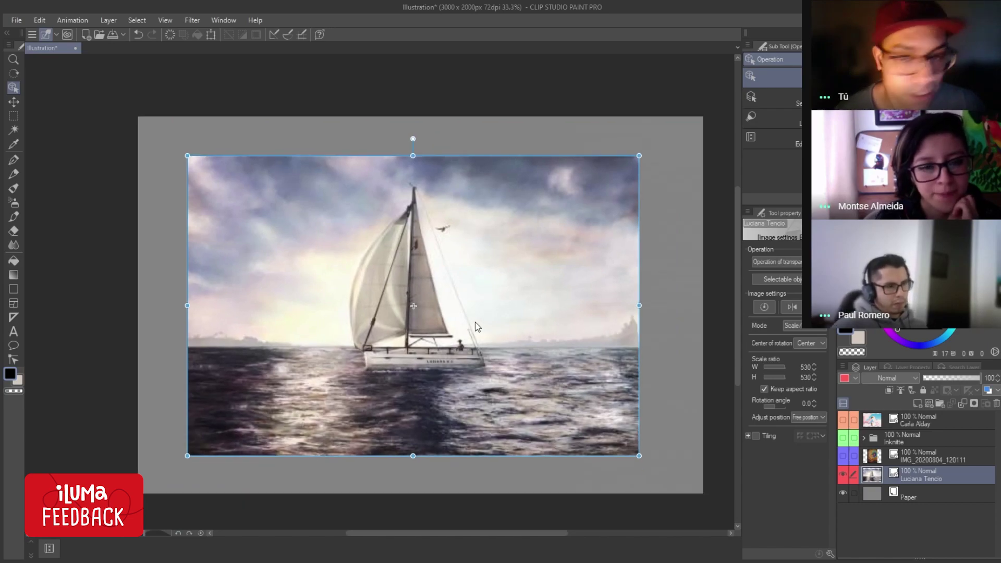
{"action": "scroll", "coordinate": [475, 326], "scroll_direction": "up", "scroll_amount": 1}
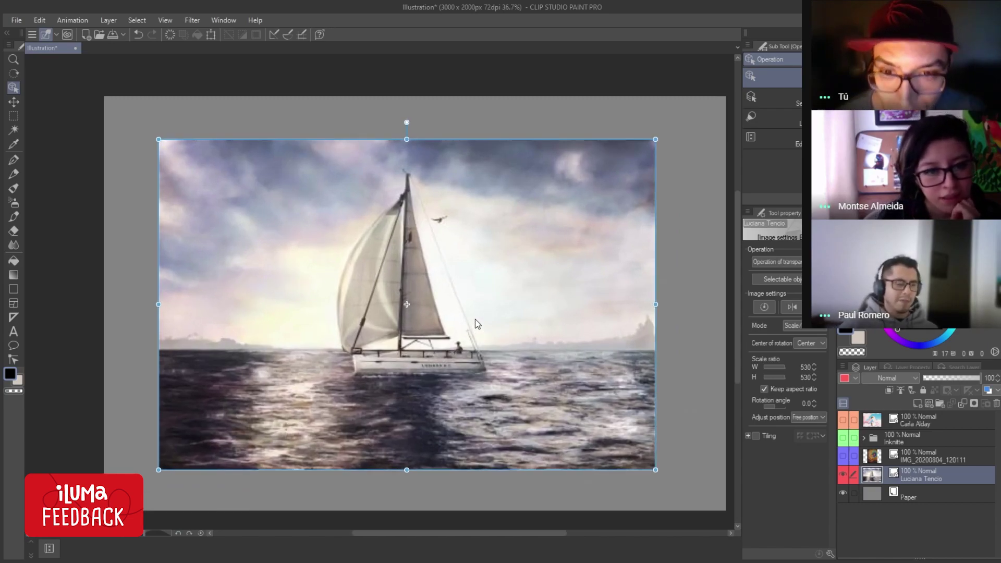
{"action": "scroll", "coordinate": [474, 319], "scroll_direction": "down", "scroll_amount": 1}
{"action": "scroll", "coordinate": [474, 319], "scroll_direction": "up", "scroll_amount": 1}
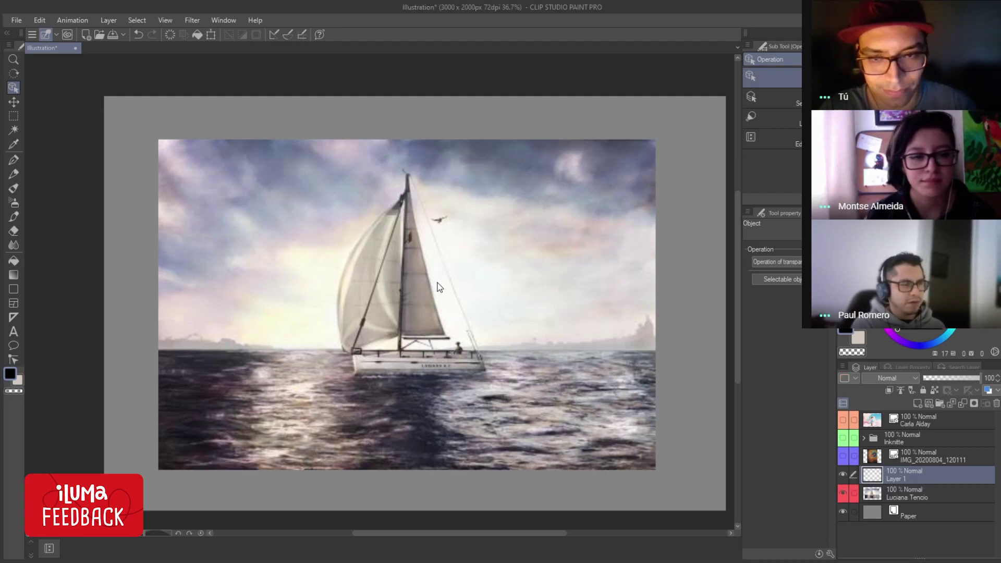
Add a sketch layer, test a cream brush loop over the lower-left sea, then undo it.
{"action": "key", "text": "ctrl+shift+n"}
{"action": "key", "text": "b"}
{"action": "left_click", "coordinate": [311, 306], "text": "alt"}
{"action": "left_click_drag", "start_coordinate": [182, 339], "coordinate": [193, 508]}
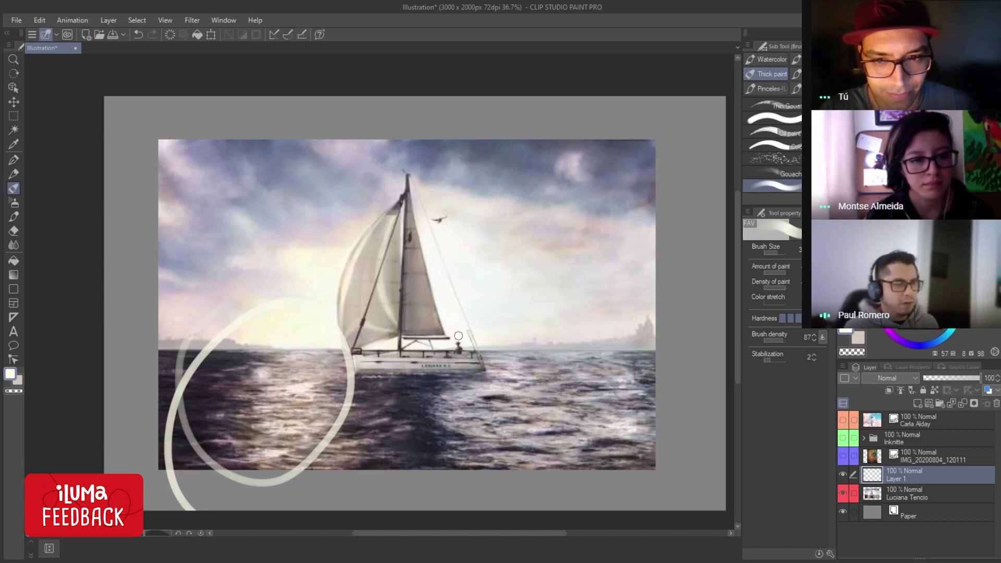
{"action": "key", "text": "ctrl+z"}
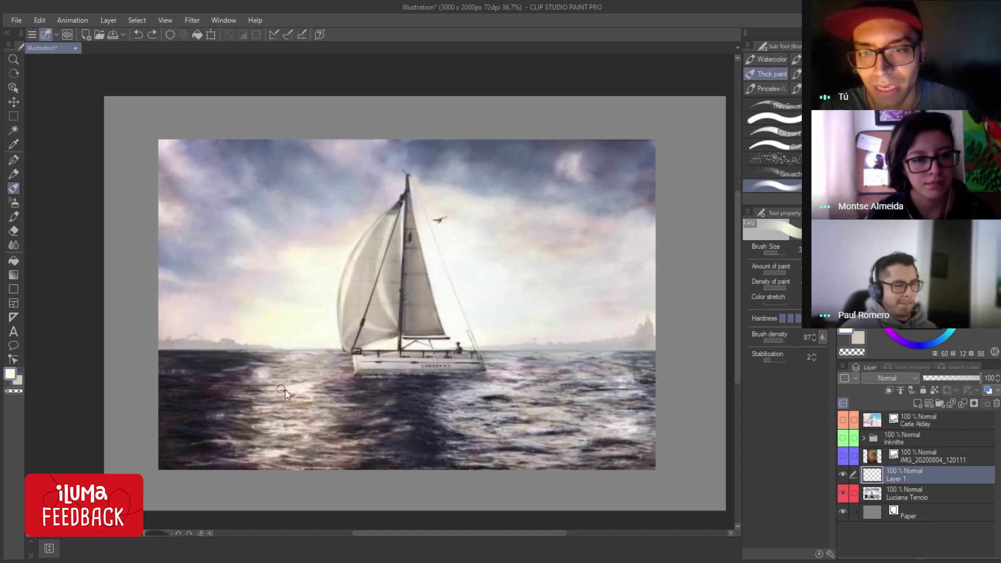
Shrink the brush and set its colour to a saturated red-orange.
{"action": "key", "text": "bracketleft"}
{"action": "left_click", "coordinate": [891, 274]}
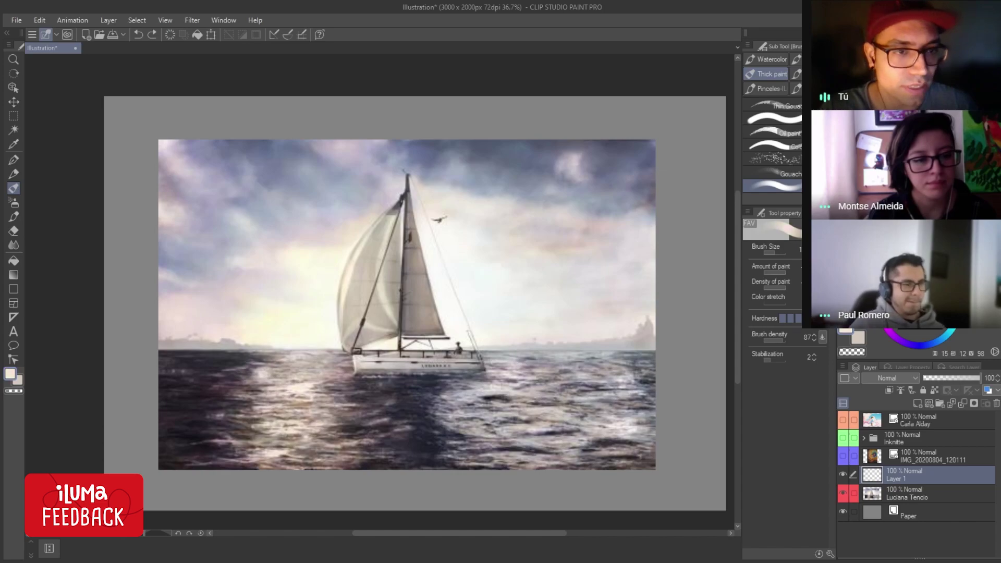
{"action": "left_click", "coordinate": [940, 289]}
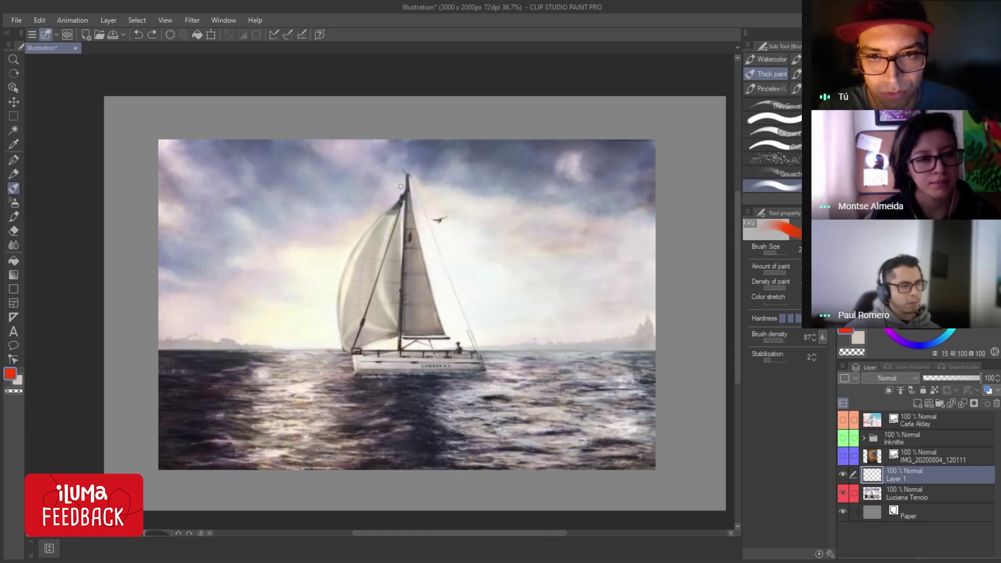
{"action": "mouse_move", "coordinate": [379, 245]}
{"action": "left_mouse_down"}
{"action": "mouse_move", "coordinate": [350, 323]}
{"action": "mouse_move", "coordinate": [421, 370]}
{"action": "mouse_move", "coordinate": [425, 238]}
{"action": "mouse_move", "coordinate": [402, 178]}
{"action": "left_mouse_up"}
{"action": "mouse_move", "coordinate": [378, 103]}
{"action": "left_mouse_down"}
{"action": "mouse_move", "coordinate": [368, 208]}
{"action": "mouse_move", "coordinate": [396, 256]}
{"action": "left_mouse_up"}
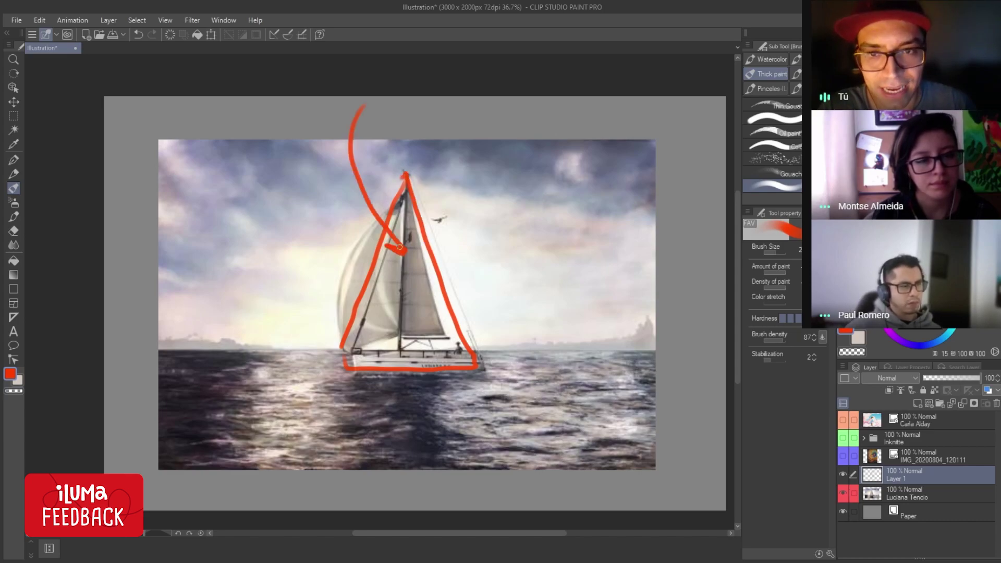
{"action": "key", "text": "ctrl+z"}
{"action": "key", "text": "ctrl+z"}
{"action": "key", "text": "ctrl+z"}
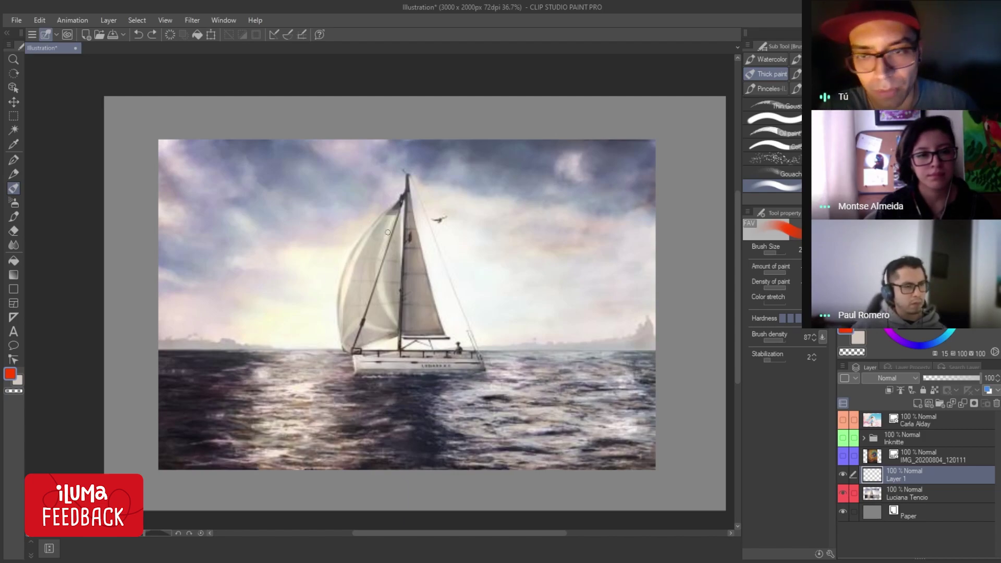
{"action": "left_click_drag", "start_coordinate": [175, 148], "coordinate": [644, 135]}
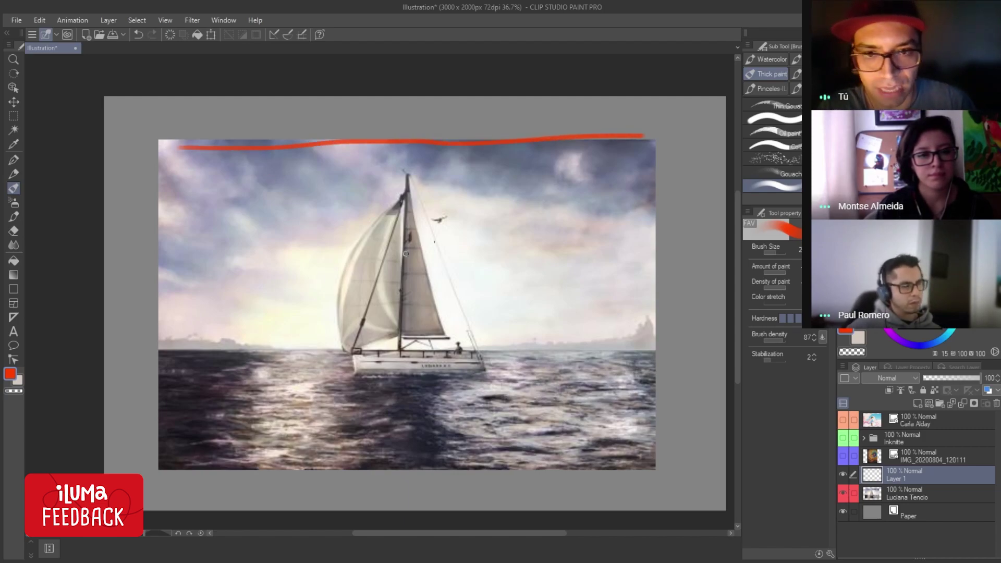
{"action": "left_click_drag", "start_coordinate": [157, 359], "coordinate": [632, 359]}
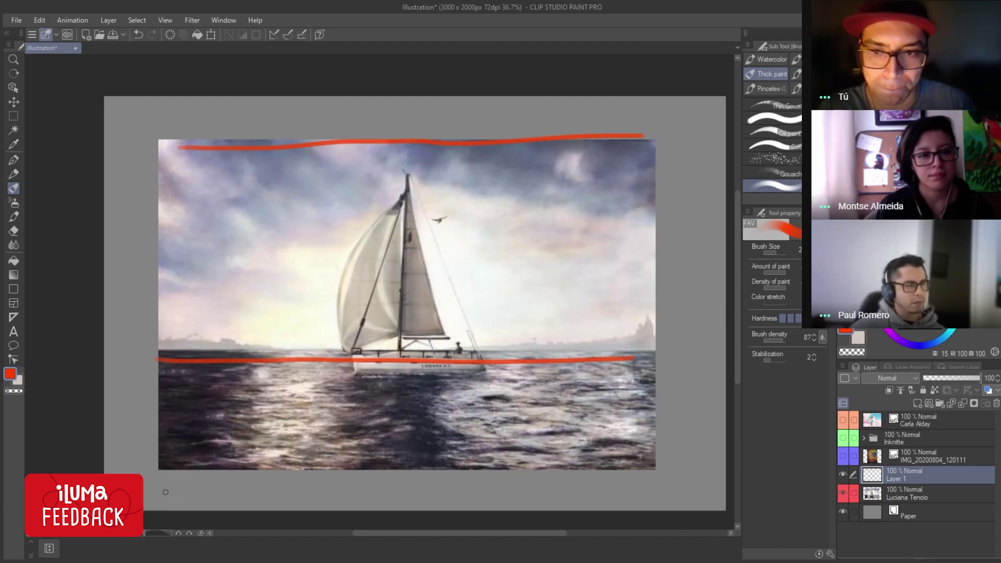
{"action": "left_click_drag", "start_coordinate": [175, 473], "coordinate": [664, 465]}
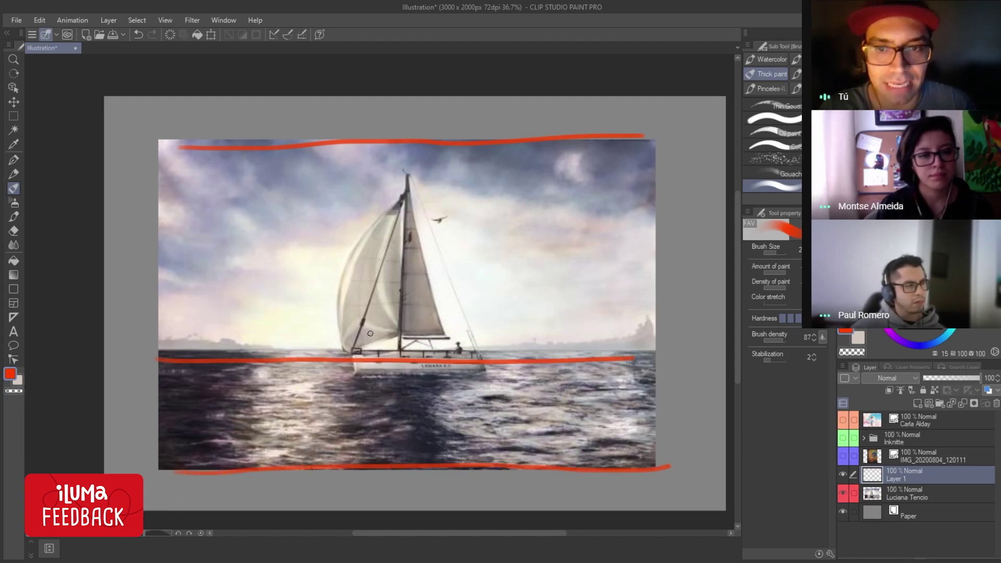
{"action": "left_click_drag", "start_coordinate": [404, 176], "coordinate": [422, 390]}
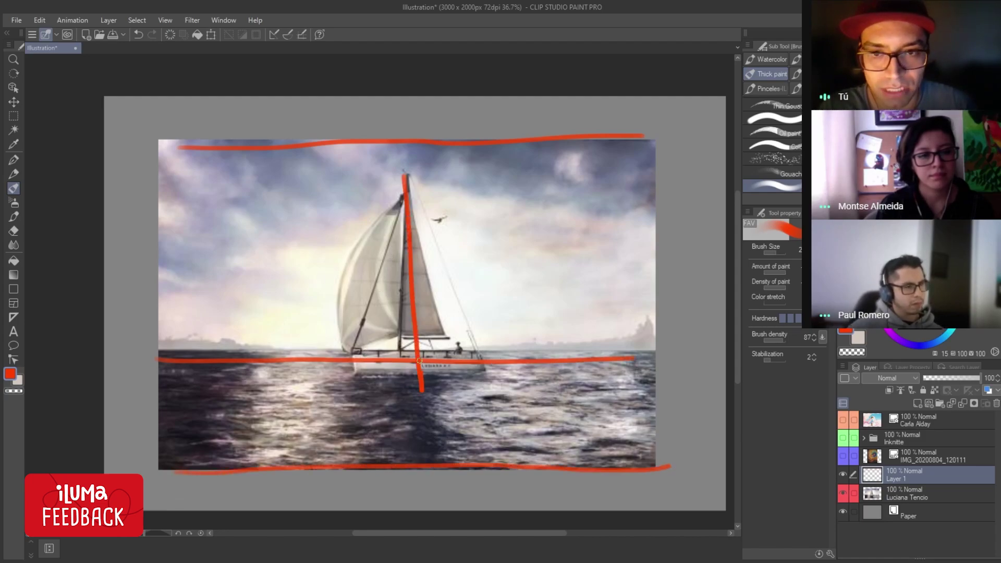
{"action": "key", "text": "ctrl+z"}
{"action": "key", "text": "ctrl+z"}
{"action": "key", "text": "ctrl+z"}
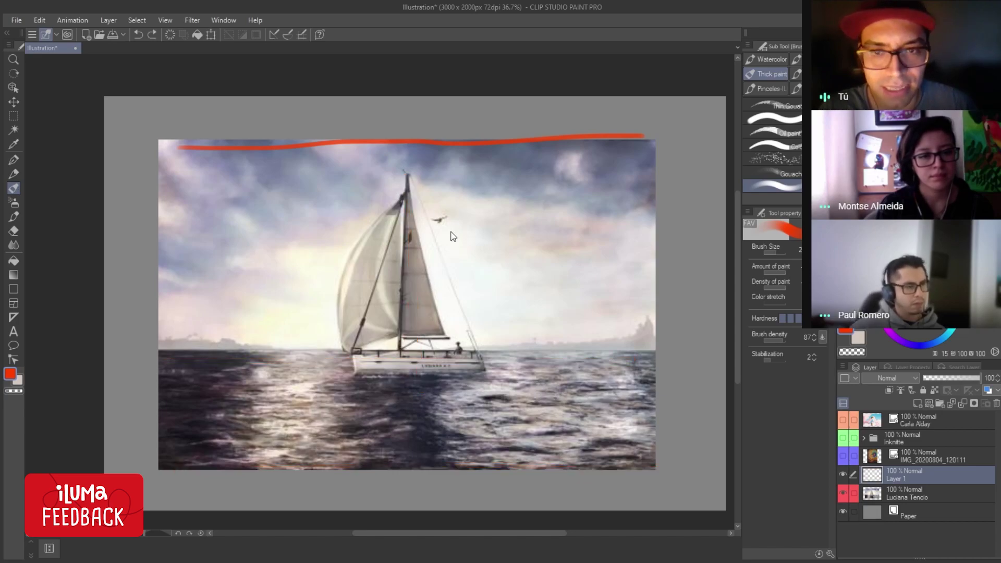
{"action": "key", "text": "ctrl+z"}
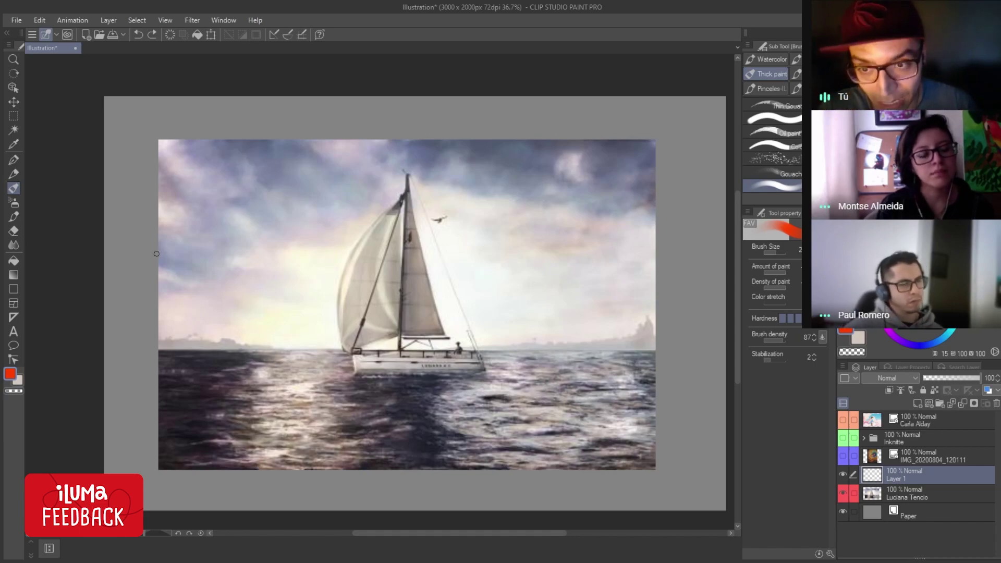
{"action": "left_click_drag", "start_coordinate": [162, 144], "coordinate": [164, 231]}
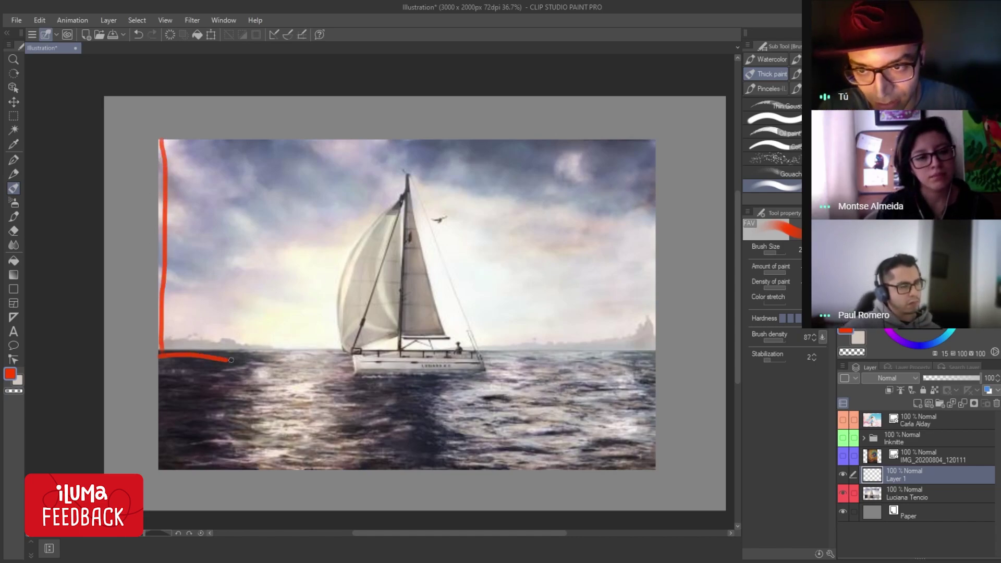
{"action": "left_click_drag", "start_coordinate": [231, 360], "coordinate": [521, 340]}
{"action": "mouse_move", "coordinate": [661, 334]}
{"action": "left_mouse_down"}
{"action": "mouse_move", "coordinate": [663, 133]}
{"action": "mouse_move", "coordinate": [166, 159]}
{"action": "left_mouse_up"}
{"action": "mouse_move", "coordinate": [177, 472]}
{"action": "left_mouse_down"}
{"action": "mouse_move", "coordinate": [521, 483]}
{"action": "mouse_move", "coordinate": [649, 375]}
{"action": "mouse_move", "coordinate": [448, 354]}
{"action": "mouse_move", "coordinate": [162, 357]}
{"action": "left_mouse_up"}
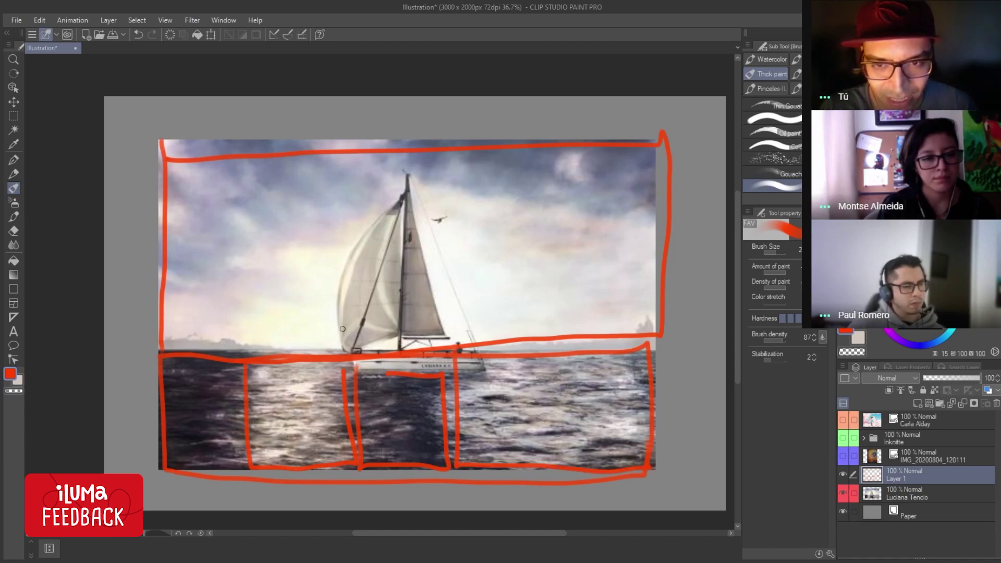
{"action": "mouse_move", "coordinate": [347, 326]}
{"action": "left_mouse_down"}
{"action": "mouse_move", "coordinate": [407, 185]}
{"action": "mouse_move", "coordinate": [469, 336]}
{"action": "mouse_move", "coordinate": [284, 378]}
{"action": "left_mouse_up"}
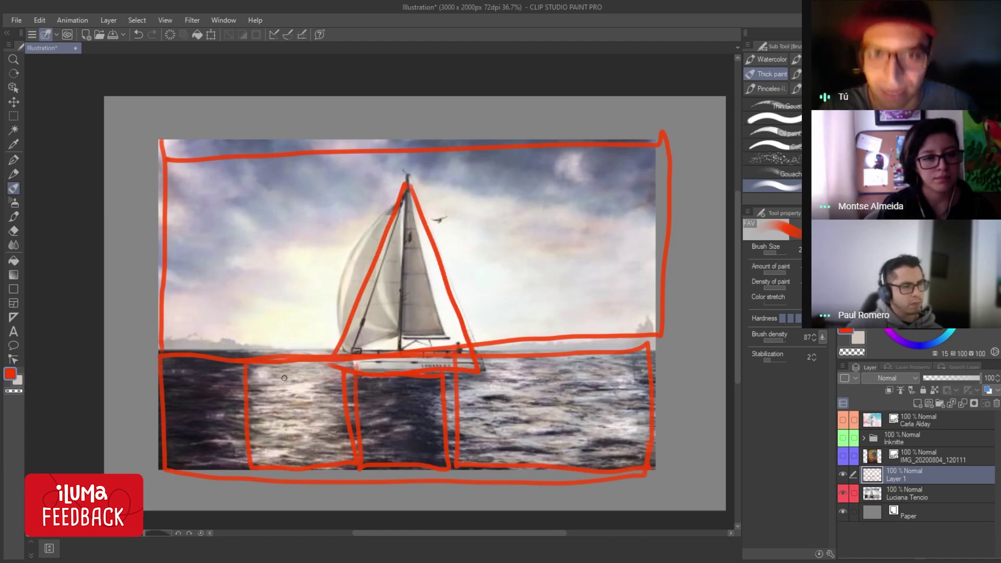
{"action": "key", "text": "ctrl+z"}
{"action": "key", "text": "ctrl+z"}
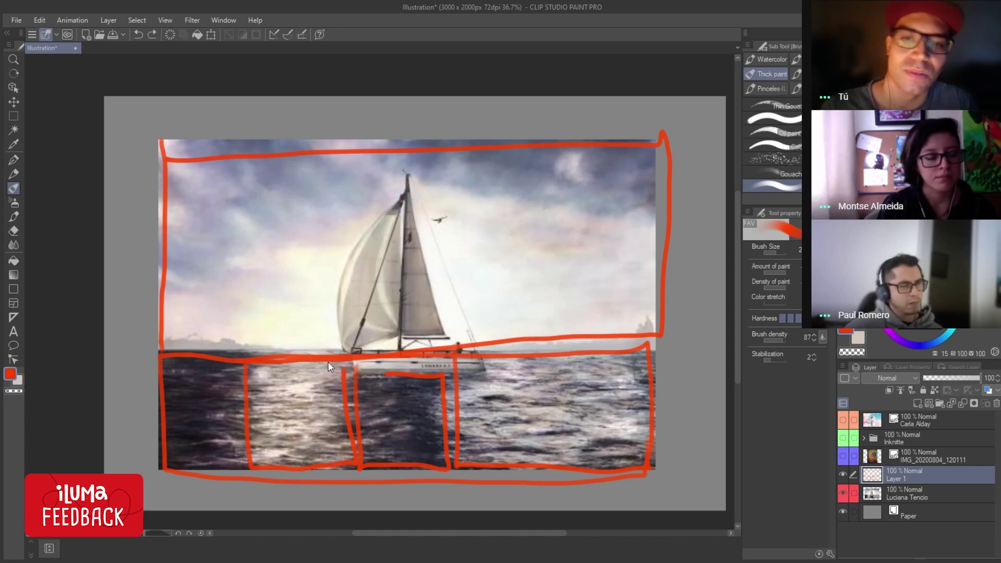
{"action": "key", "text": "ctrl+z"}
{"action": "key", "text": "ctrl+z"}
{"action": "key", "text": "ctrl+z"}
{"action": "key", "text": "ctrl+z"}
{"action": "key", "text": "ctrl+z"}
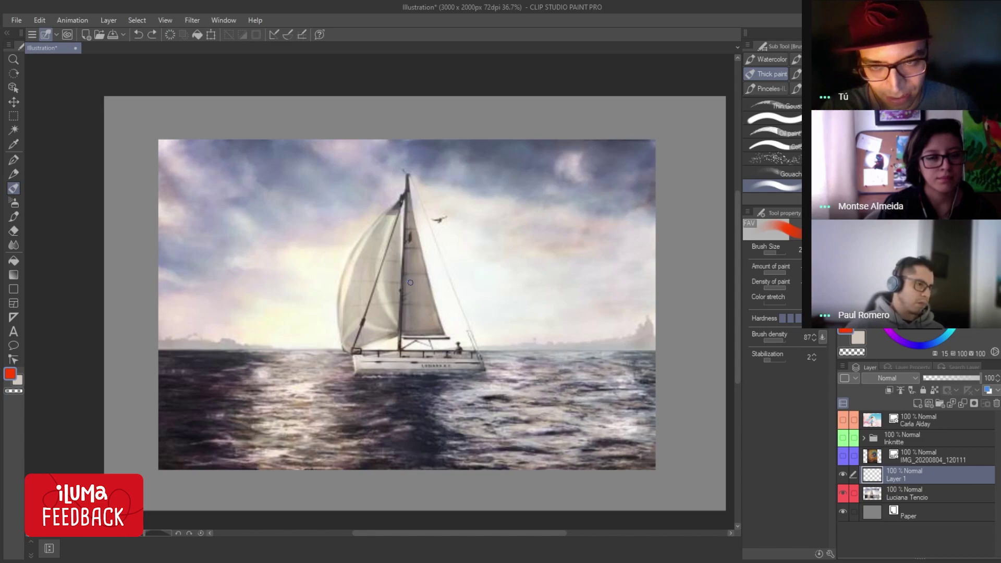
Sketch a red arrow, horizon line and box over the painting, then undo them.
{"action": "mouse_move", "coordinate": [225, 224]}
{"action": "left_mouse_down"}
{"action": "mouse_move", "coordinate": [348, 249]}
{"action": "mouse_move", "coordinate": [326, 244]}
{"action": "left_mouse_up"}
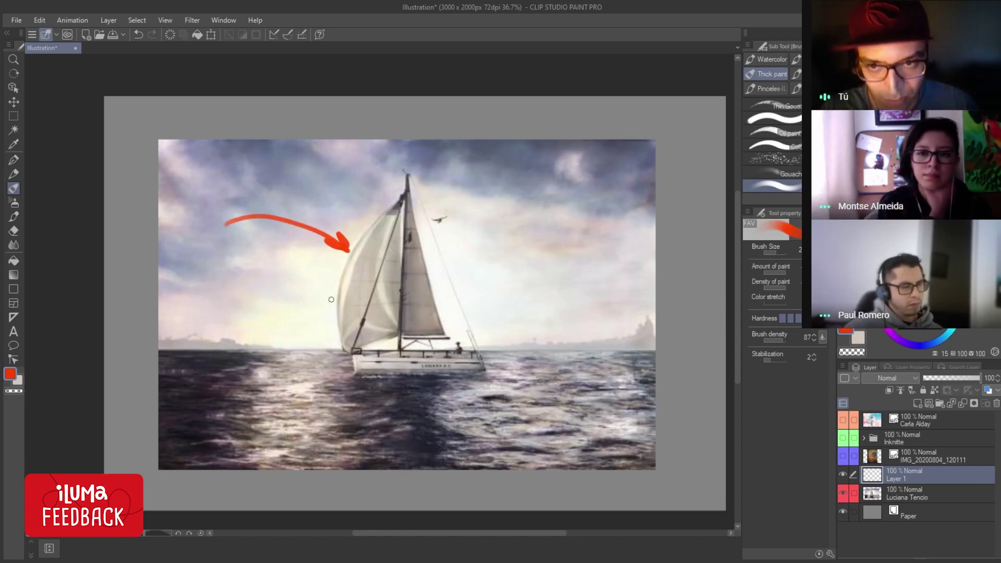
{"action": "key", "text": "ctrl+z"}
{"action": "key", "text": "ctrl+z"}
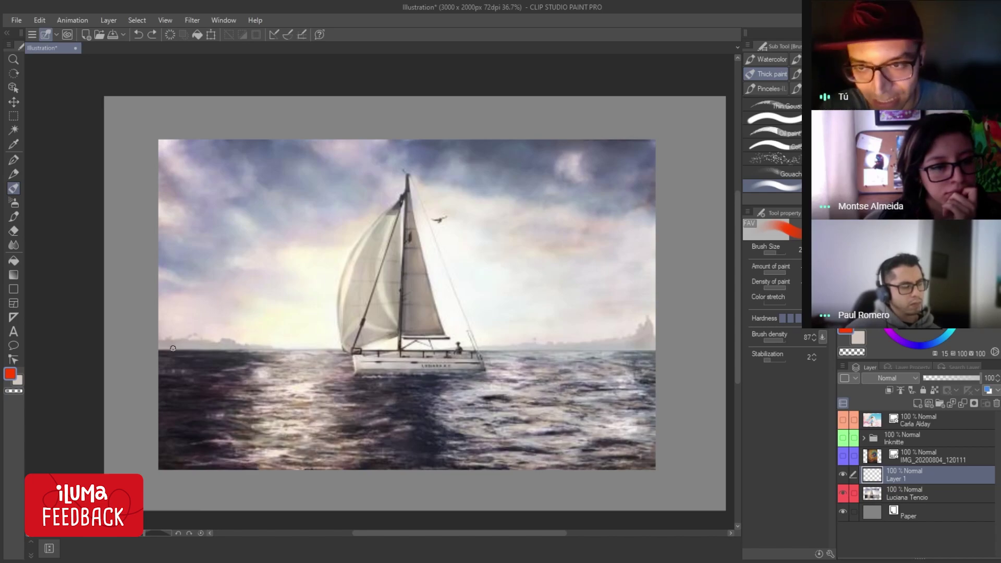
{"action": "left_click_drag", "start_coordinate": [164, 352], "coordinate": [231, 355]}
{"action": "mouse_move", "coordinate": [243, 436]}
{"action": "left_mouse_down"}
{"action": "mouse_move", "coordinate": [178, 465]}
{"action": "mouse_move", "coordinate": [170, 344]}
{"action": "left_mouse_up"}
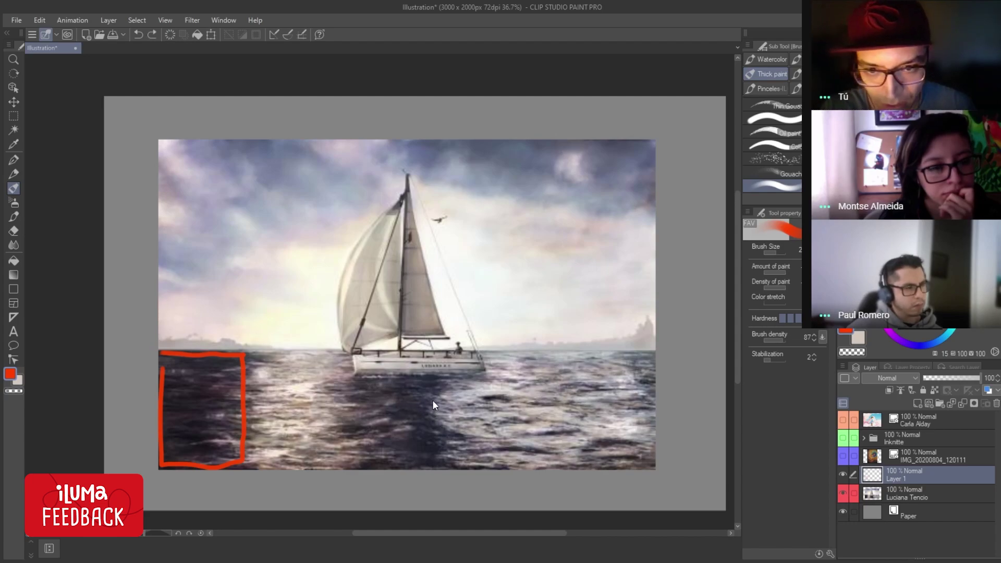
{"action": "key", "text": "ctrl+z"}
{"action": "key", "text": "ctrl+z"}
{"action": "key", "text": "ctrl+z"}
{"action": "key", "text": "ctrl+z"}
{"action": "left_click_drag", "start_coordinate": [438, 381], "coordinate": [440, 463]}
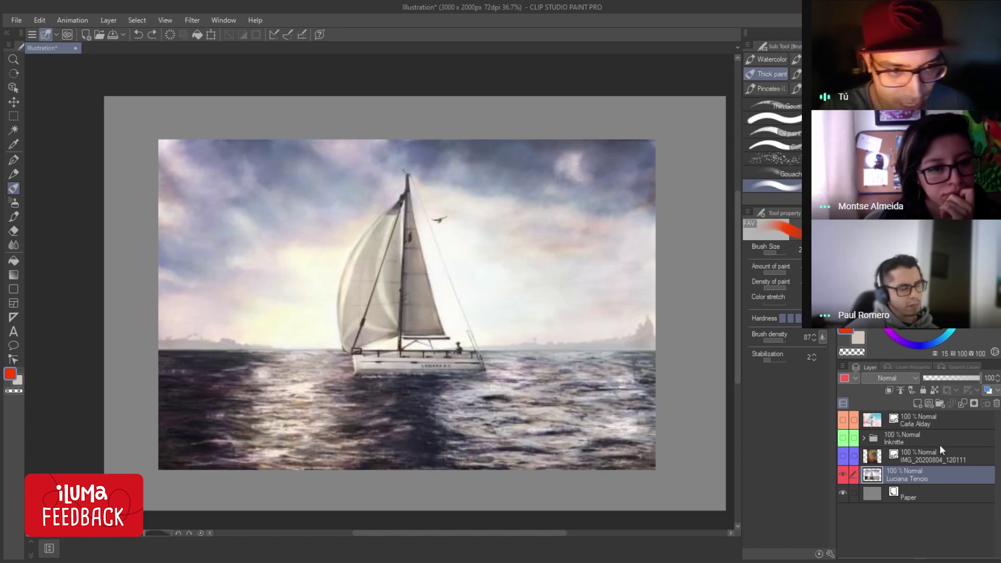
Add a fresh sketch layer, circle the sailboat in red and undo it, then pick the Lasso.
{"action": "left_click", "coordinate": [948, 404]}
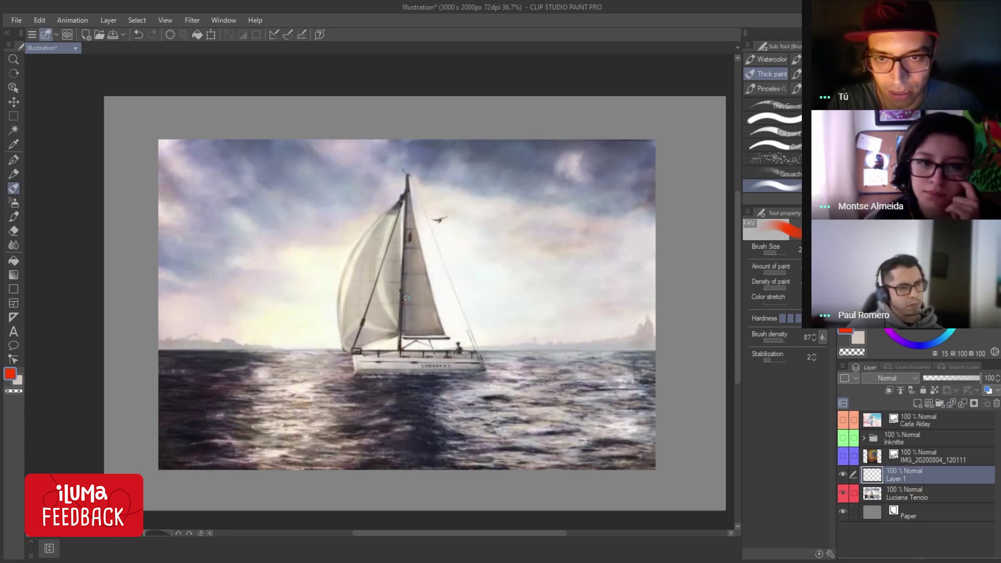
{"action": "mouse_move", "coordinate": [482, 273]}
{"action": "left_mouse_down"}
{"action": "mouse_move", "coordinate": [335, 223]}
{"action": "mouse_move", "coordinate": [362, 191]}
{"action": "left_mouse_up"}
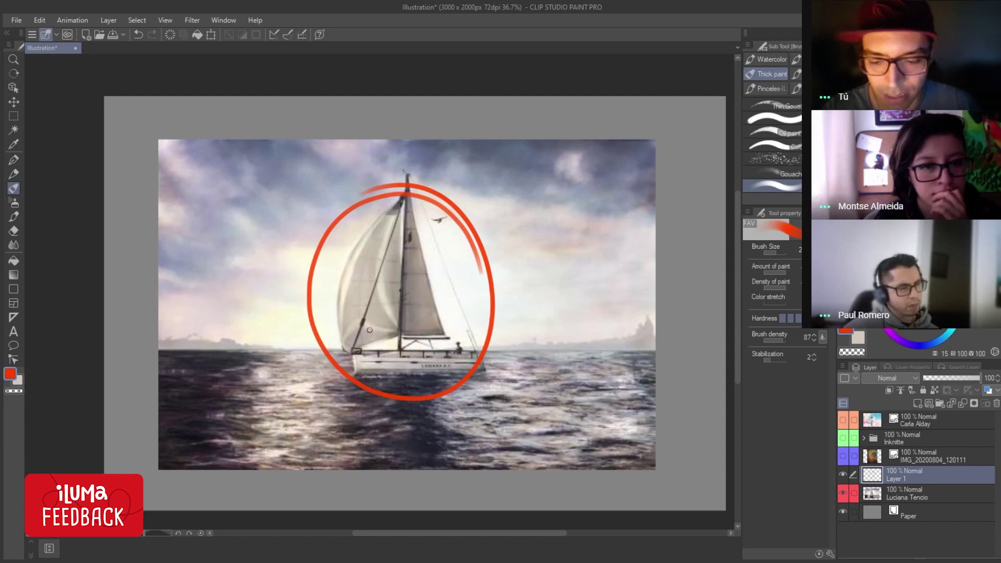
{"action": "key", "text": "ctrl+z"}
{"action": "key", "text": "ctrl+z"}
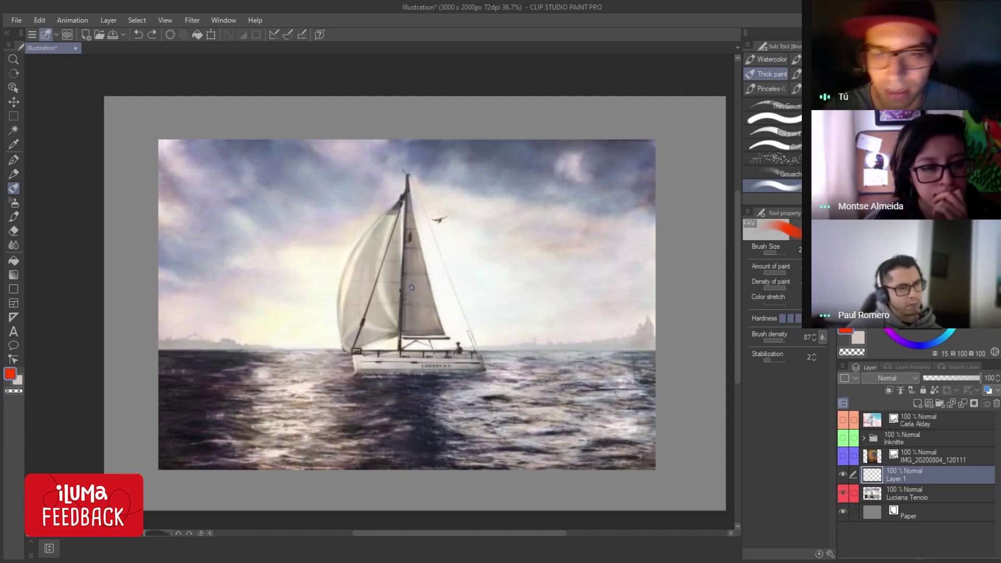
{"action": "key", "text": "m"}
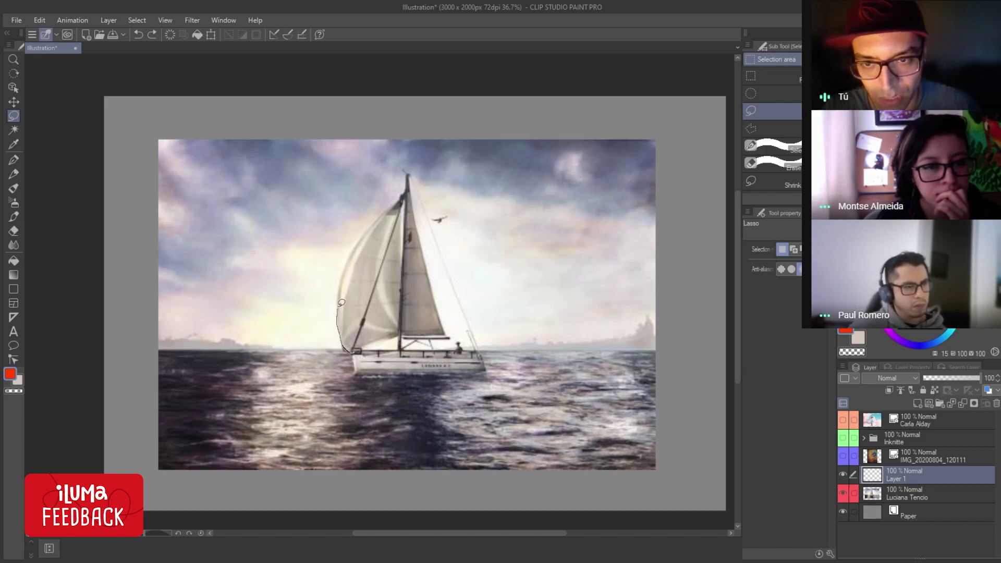
Trace a freehand lasso around the sailboat's sail, boom, stern and hull.
{"action": "left_click_drag", "start_coordinate": [386, 207], "coordinate": [412, 170]}
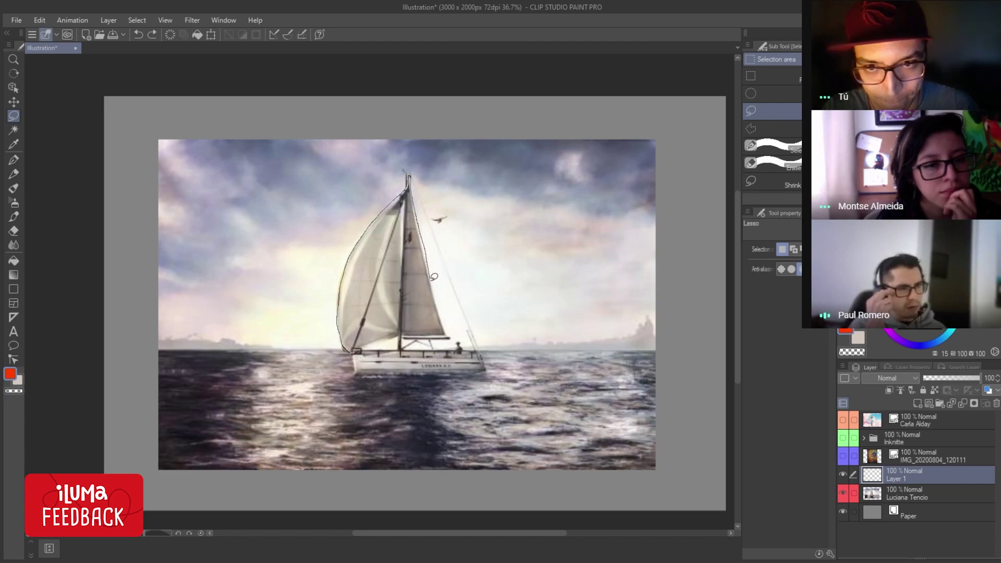
{"action": "left_click_drag", "start_coordinate": [451, 334], "coordinate": [400, 346]}
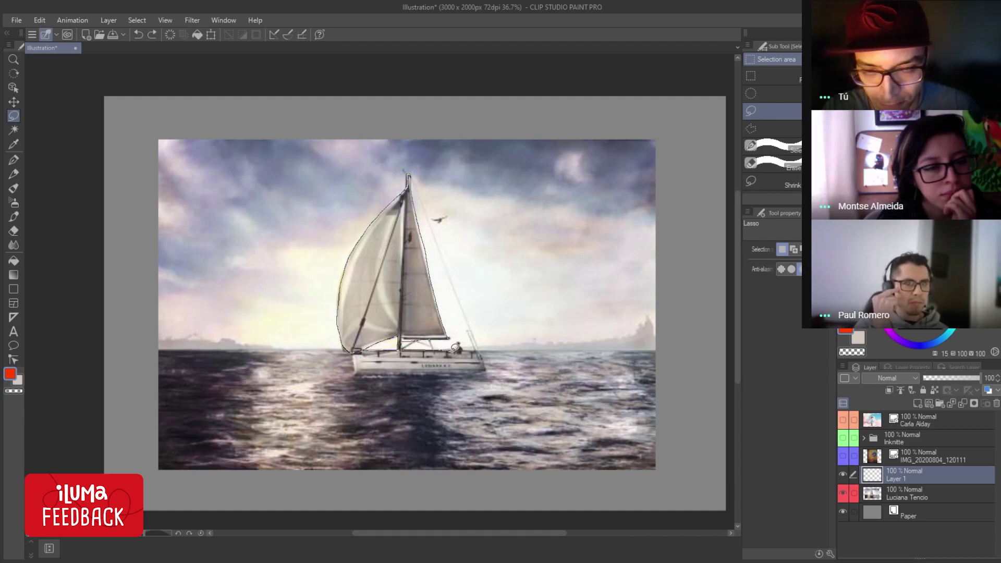
{"action": "mouse_move", "coordinate": [463, 343]}
{"action": "left_mouse_down"}
{"action": "mouse_move", "coordinate": [456, 371]}
{"action": "mouse_move", "coordinate": [356, 348]}
{"action": "left_mouse_up"}
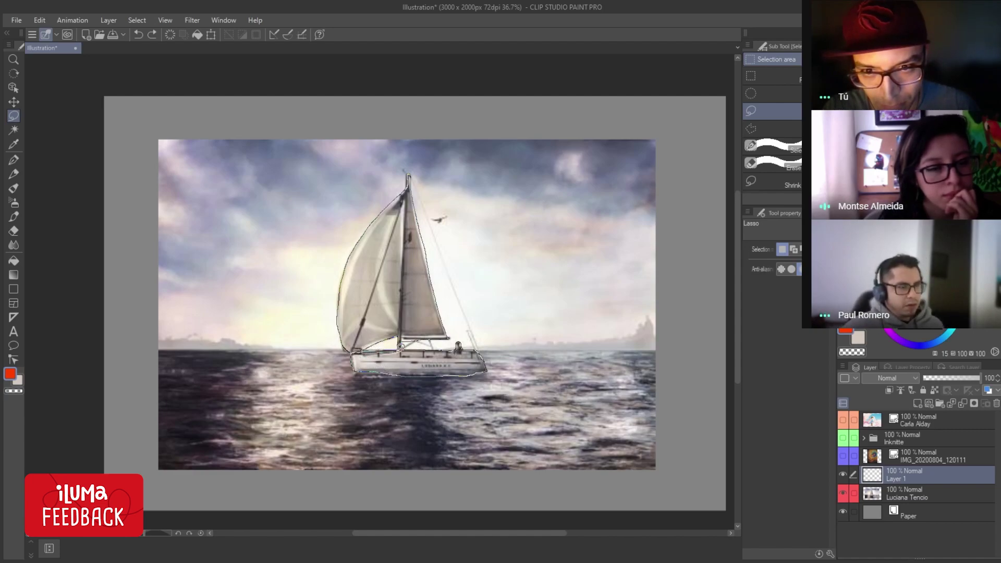
{"action": "left_click_drag", "start_coordinate": [356, 348], "coordinate": [390, 347]}
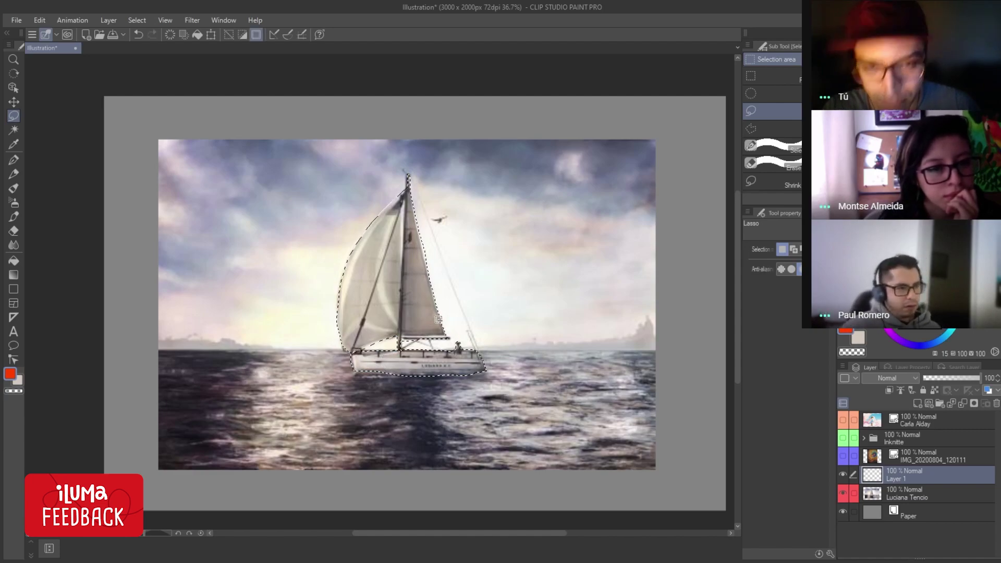
Copy the selected boat from the painting layer and paste it as a new layer.
{"action": "left_click", "coordinate": [925, 498]}
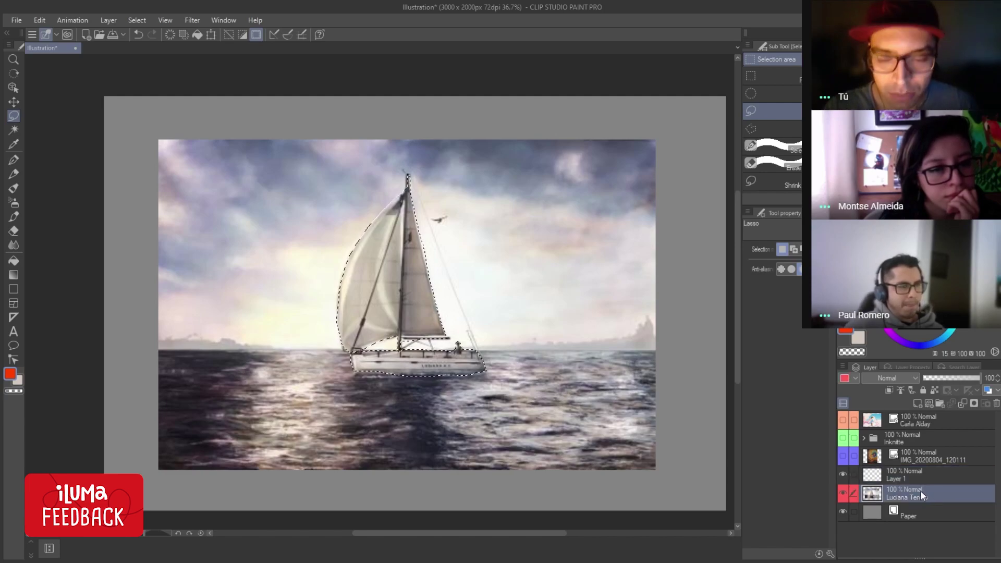
{"action": "key", "text": "ctrl+c"}
{"action": "key", "text": "ctrl+v"}
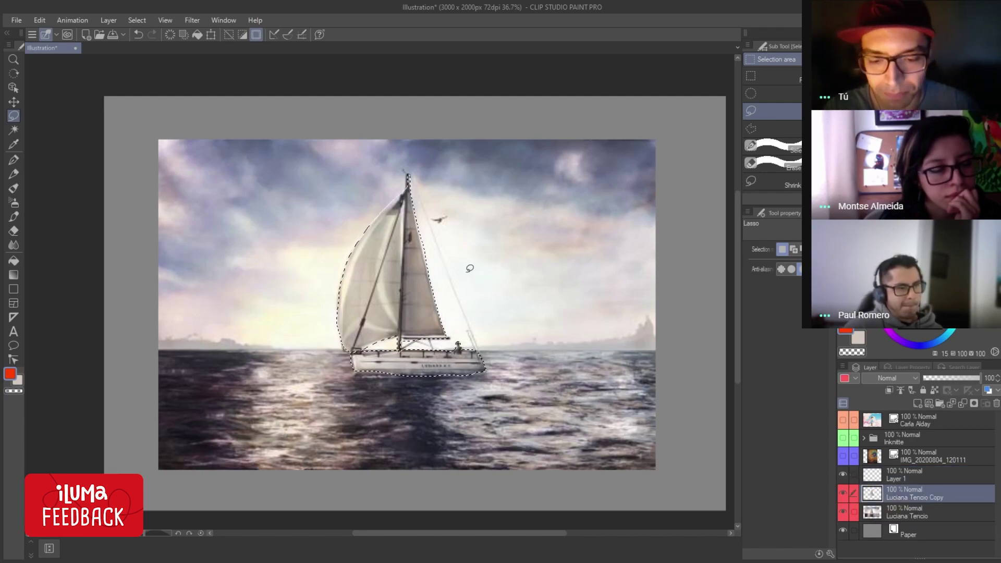
On a new layer, airbrush grey-blue shading over the sails with a large brush.
{"action": "key", "text": "b"}
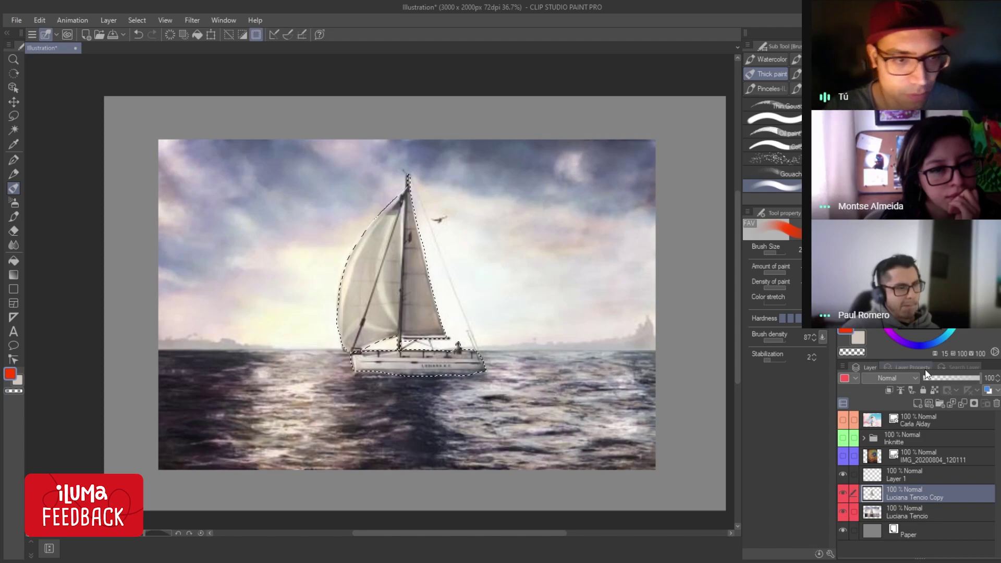
{"action": "key", "text": "ctrl+shift+n"}
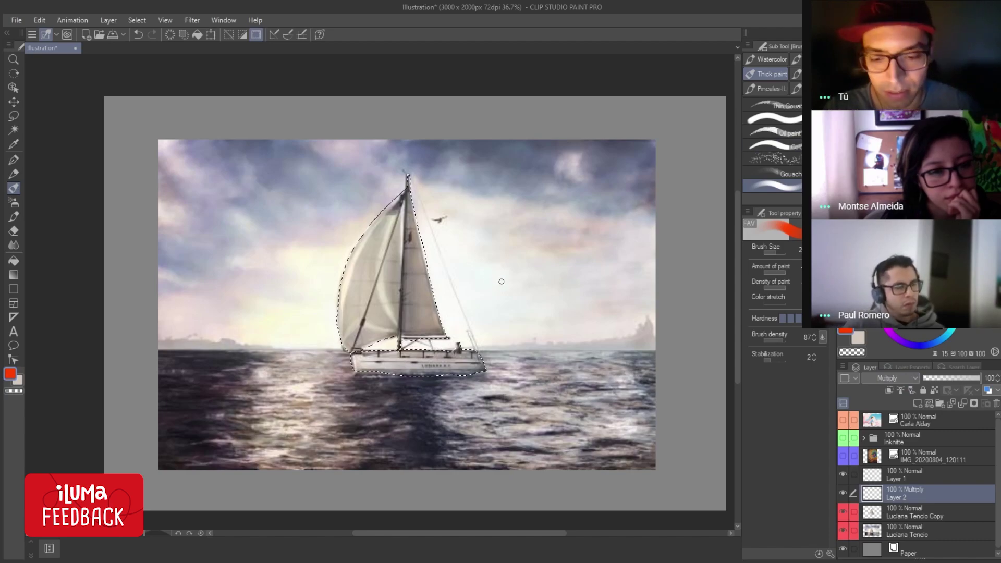
{"action": "key", "text": "b"}
{"action": "left_click_drag", "start_coordinate": [470, 294], "coordinate": [573, 300]}
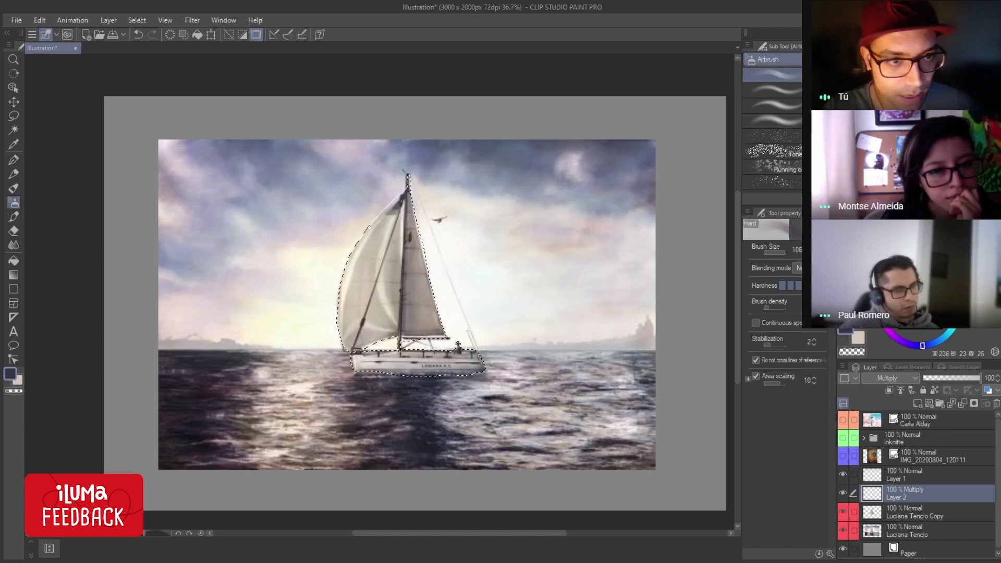
{"action": "left_click", "coordinate": [893, 299]}
{"action": "mouse_move", "coordinate": [369, 212]}
{"action": "left_mouse_down"}
{"action": "mouse_move", "coordinate": [430, 245]}
{"action": "mouse_move", "coordinate": [375, 213]}
{"action": "mouse_move", "coordinate": [425, 304]}
{"action": "mouse_move", "coordinate": [340, 313]}
{"action": "mouse_move", "coordinate": [429, 217]}
{"action": "mouse_move", "coordinate": [378, 234]}
{"action": "mouse_move", "coordinate": [413, 269]}
{"action": "left_mouse_up"}
{"action": "key", "text": "ctrl+z"}
{"action": "key", "text": "ctrl+z"}
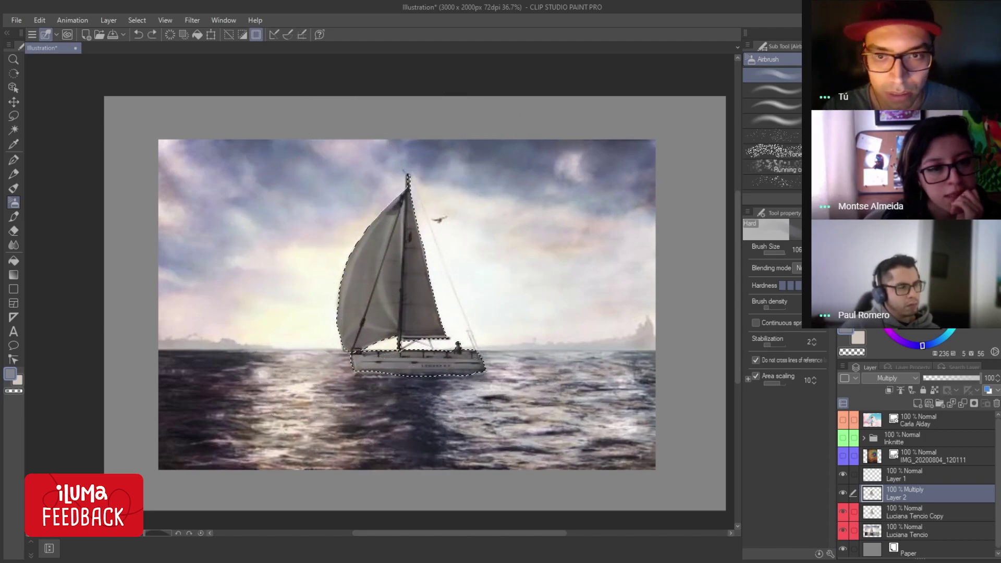
Deselect the boat and zoom out to view the whole painting.
{"action": "key", "text": "ctrl+d"}
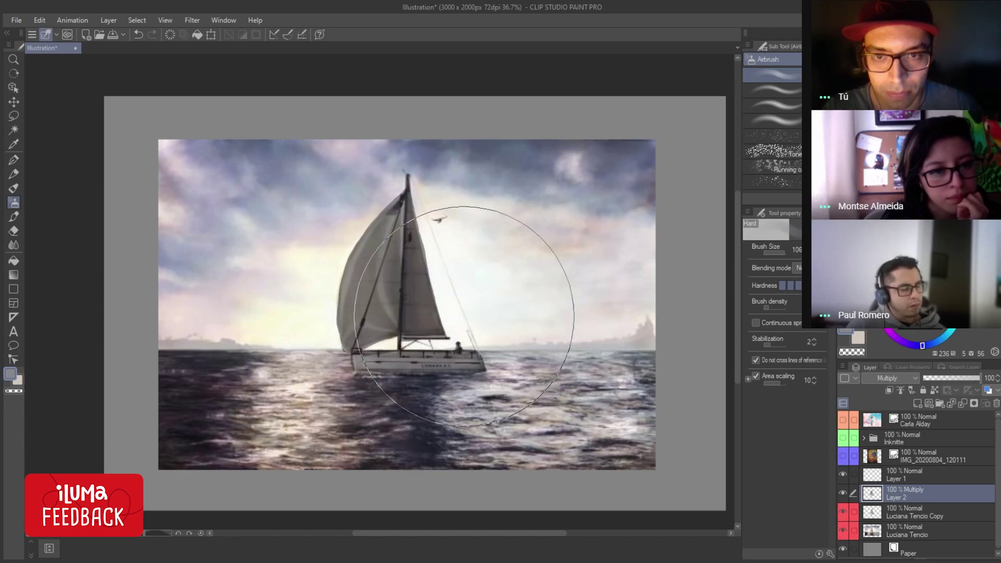
{"action": "left_click_drag", "start_coordinate": [480, 320], "coordinate": [426, 328]}
{"action": "key", "text": "b"}
{"action": "scroll", "coordinate": [466, 320], "scroll_direction": "down", "scroll_amount": 2}
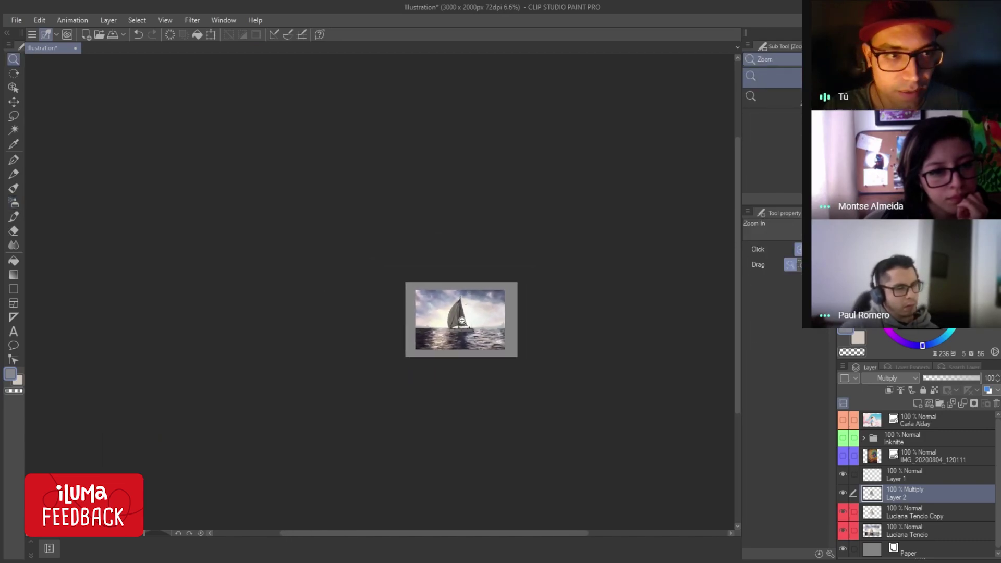
{"action": "scroll", "coordinate": [465, 320], "scroll_direction": "up", "scroll_amount": 2}
{"action": "scroll", "coordinate": [453, 313], "scroll_direction": "up", "scroll_amount": 3}
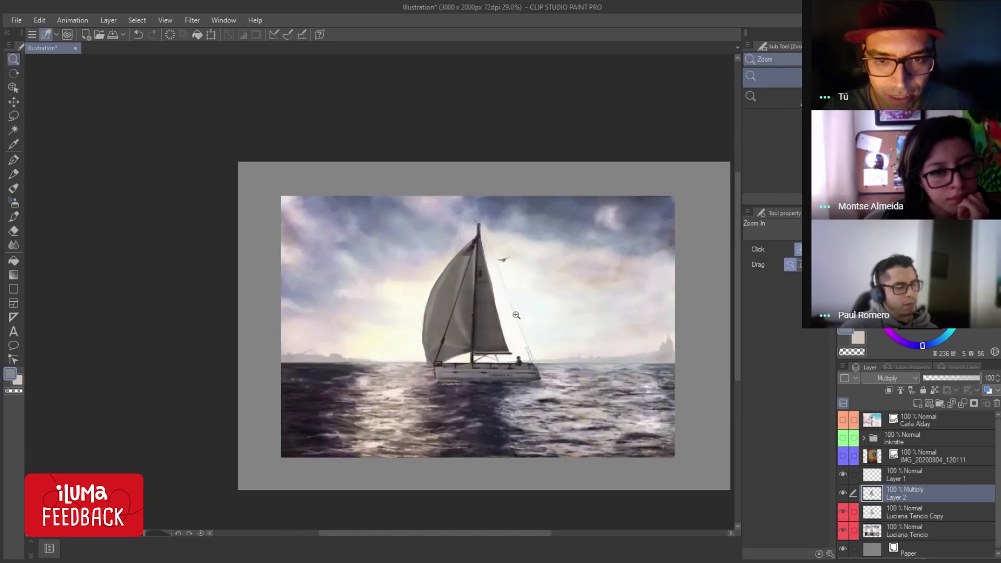
{"action": "scroll", "coordinate": [435, 301], "scroll_direction": "up", "scroll_amount": 1}
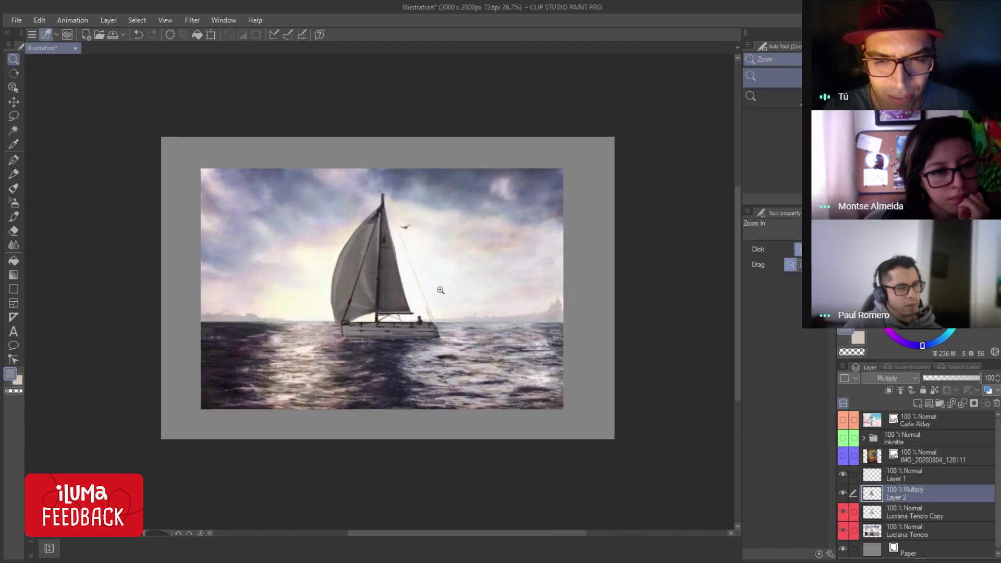
{"action": "scroll", "coordinate": [453, 290], "scroll_direction": "up", "scroll_amount": 2}
{"action": "key", "text": "slash"}
{"action": "scroll", "coordinate": [463, 291], "scroll_direction": "down", "scroll_amount": 1}
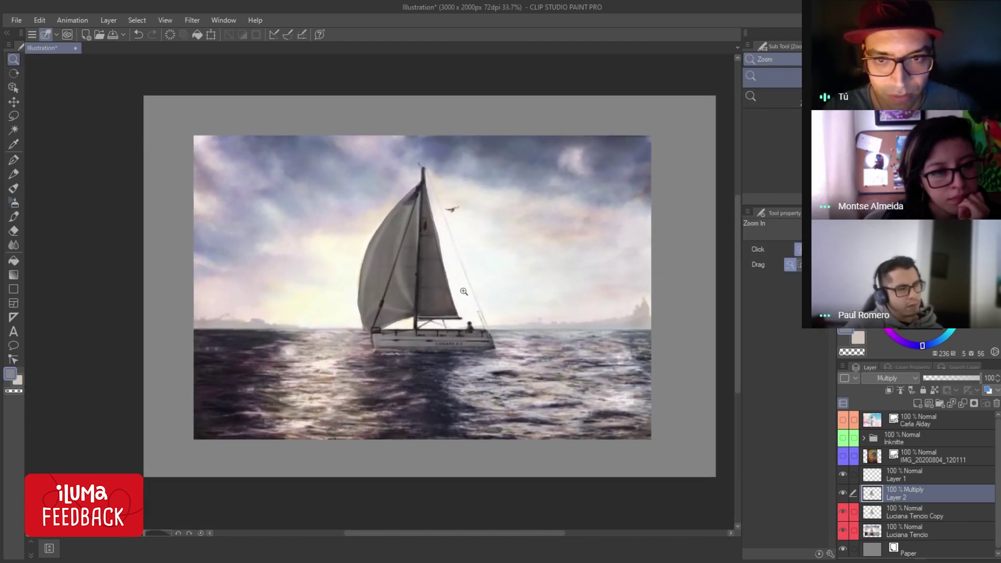
{"action": "left_click", "coordinate": [843, 492]}
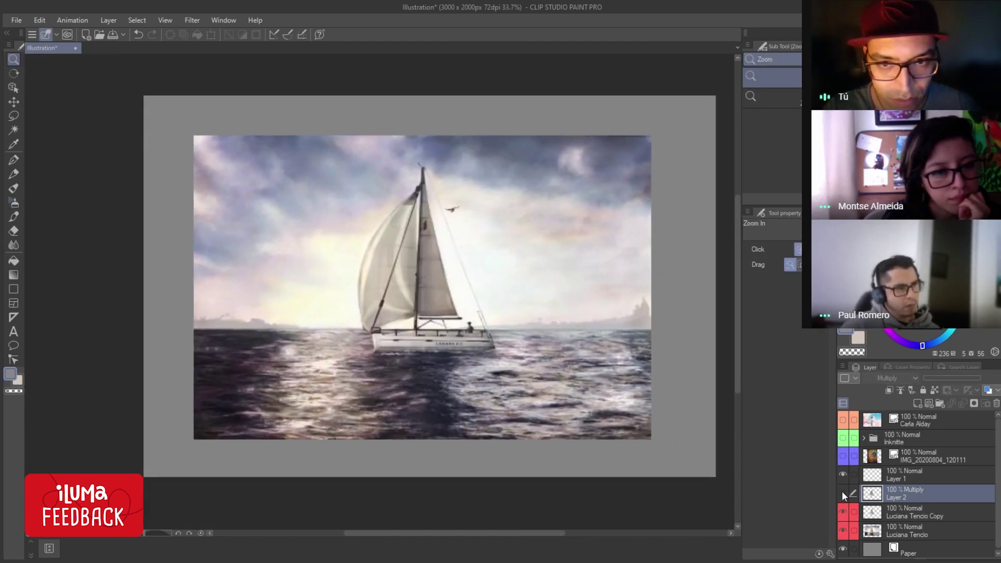
{"action": "left_click", "coordinate": [843, 493]}
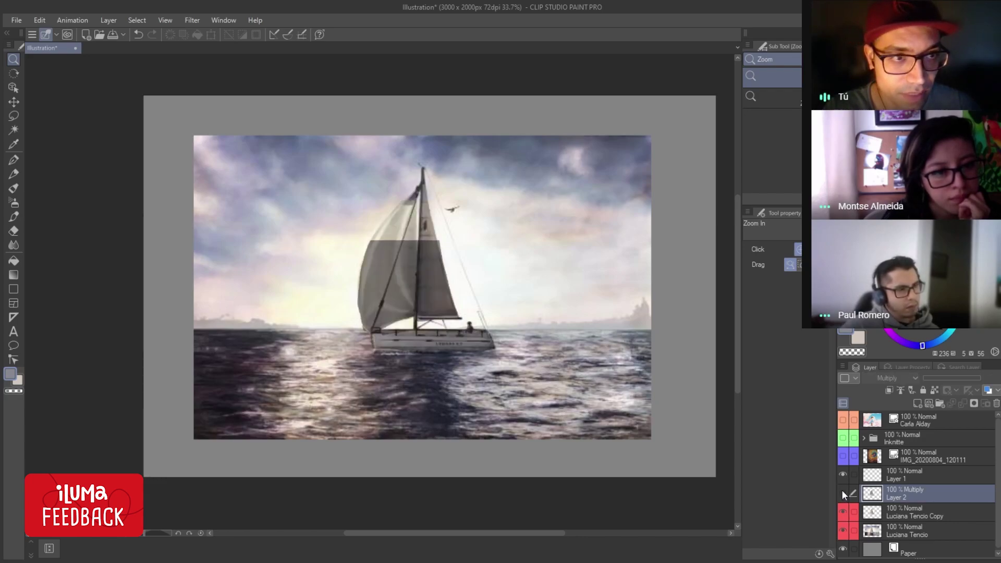
{"action": "left_click", "coordinate": [843, 492]}
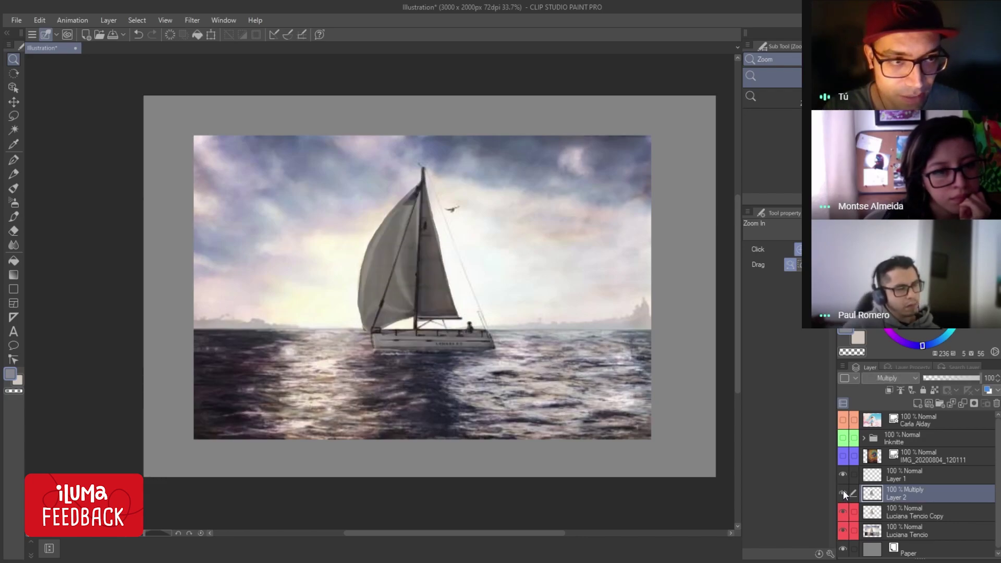
{"action": "left_click", "coordinate": [843, 492]}
{"action": "left_click", "coordinate": [843, 492]}
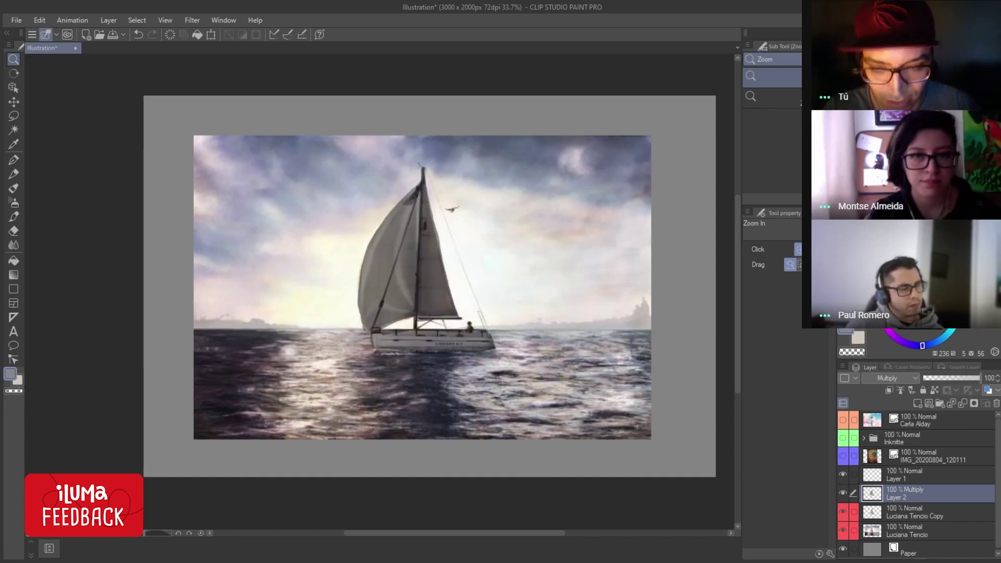
{"action": "key", "text": "b"}
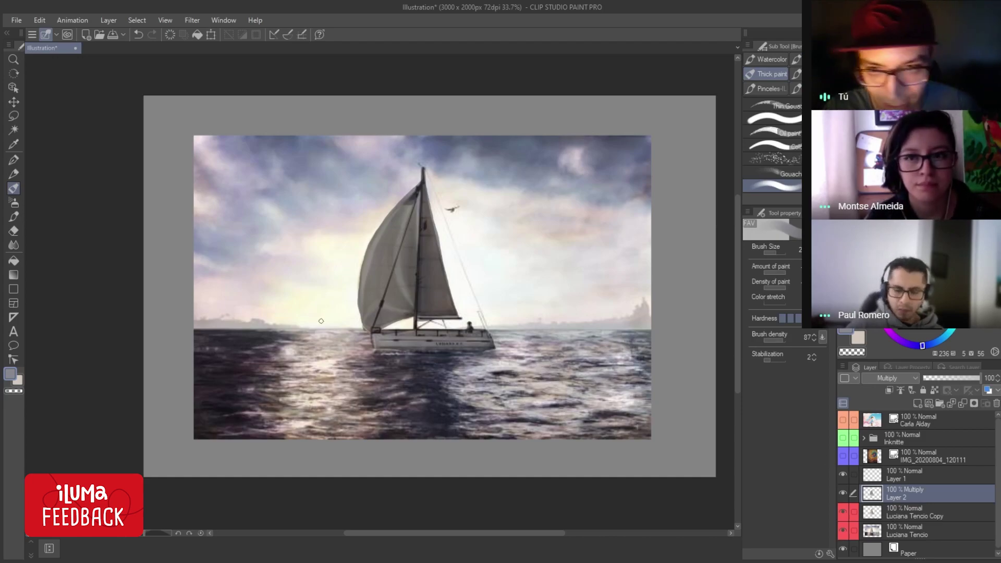
Pick near-white, rectangle-select the whole painting, and make the boat copy layer active.
{"action": "left_click", "coordinate": [296, 331], "text": "alt"}
{"action": "key", "text": "m"}
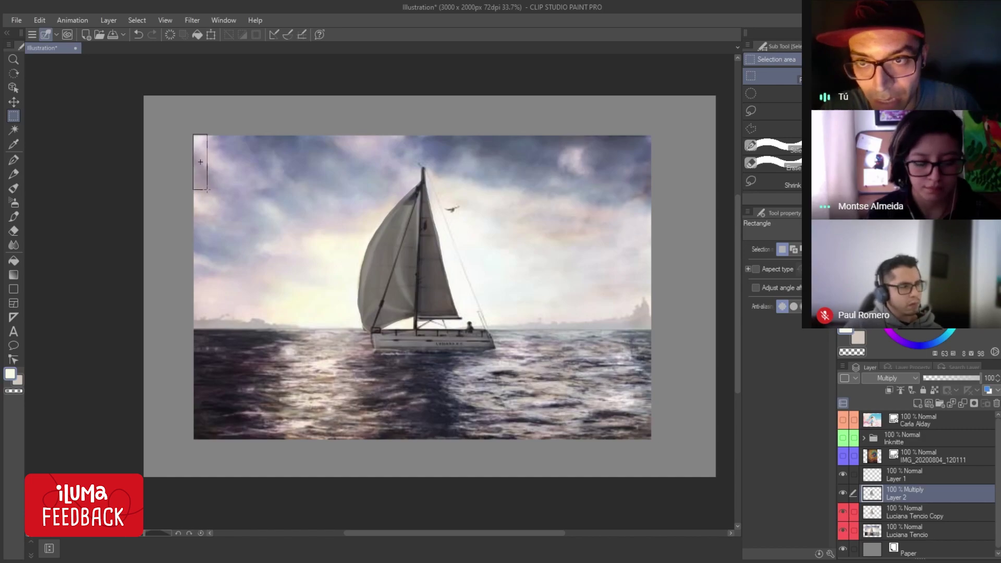
{"action": "left_click_drag", "start_coordinate": [193, 135], "coordinate": [651, 437]}
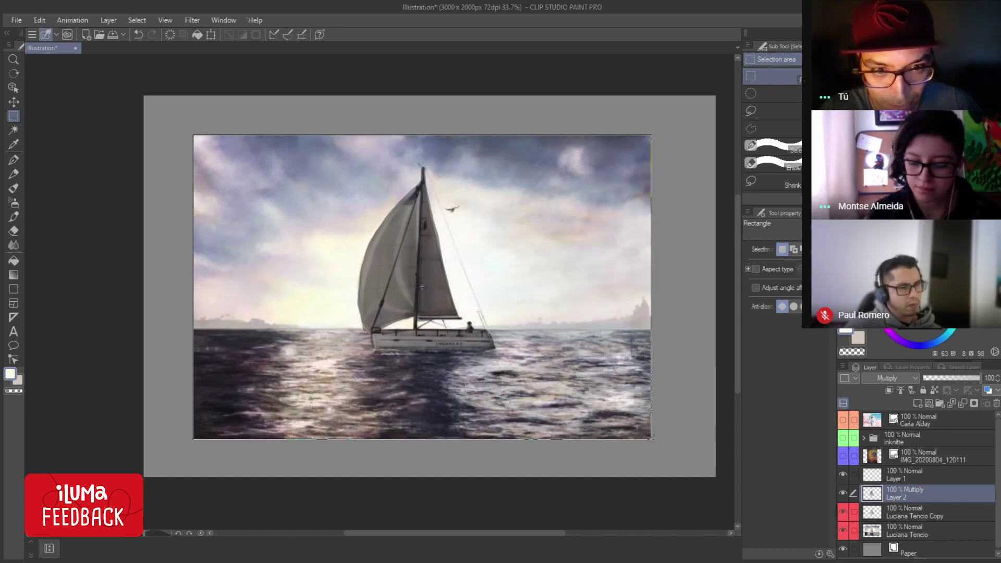
{"action": "left_click", "coordinate": [942, 514]}
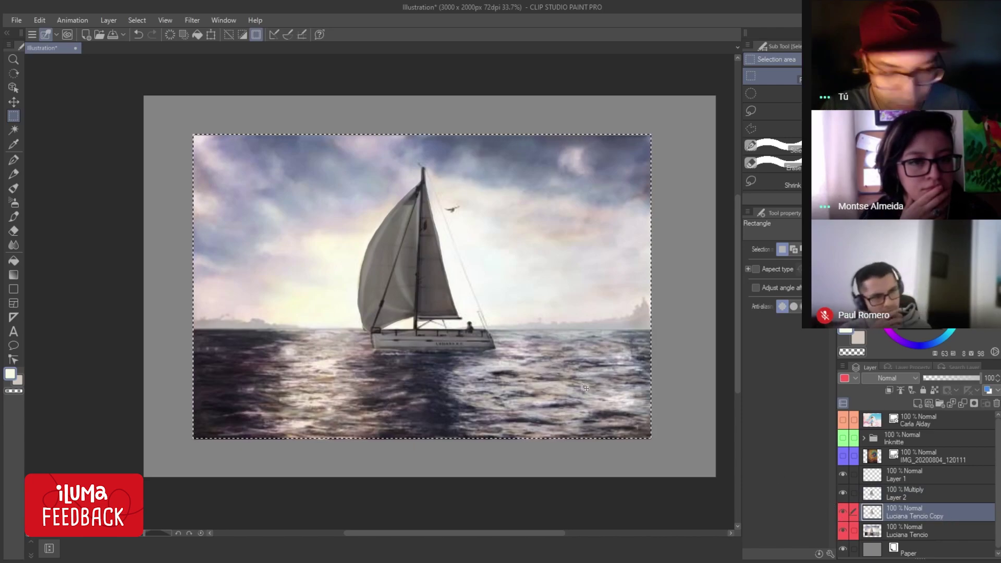
Airbrush at size 25 using sky and sea tones sampled along the horizon, then deselect.
{"action": "key", "text": "b"}
{"action": "mouse_move", "coordinate": [262, 320]}
{"action": "left_mouse_down"}
{"action": "mouse_move", "coordinate": [201, 323]}
{"action": "mouse_move", "coordinate": [268, 304]}
{"action": "left_mouse_up"}
{"action": "left_click", "coordinate": [221, 321], "text": "alt"}
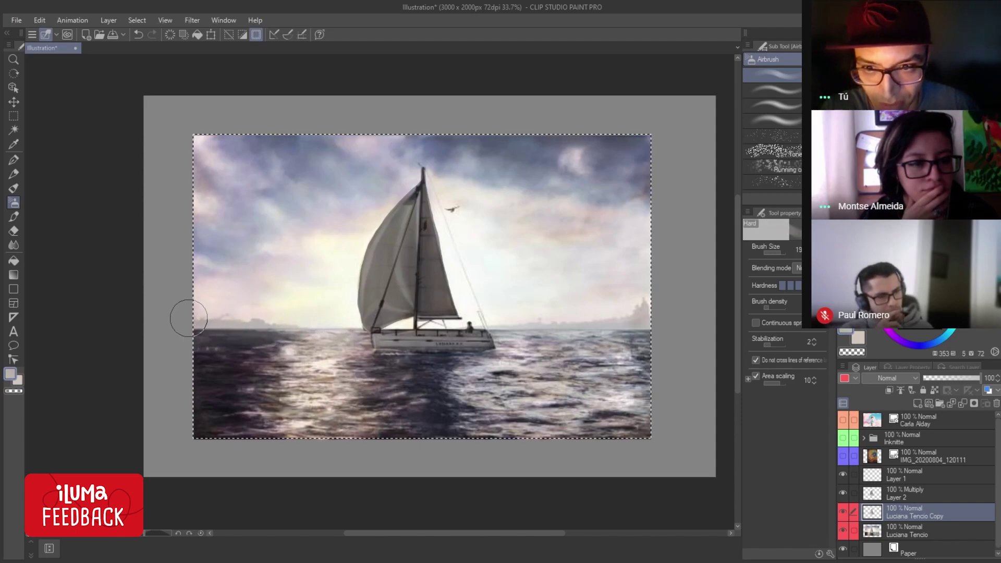
{"action": "left_click", "coordinate": [224, 328], "text": "alt"}
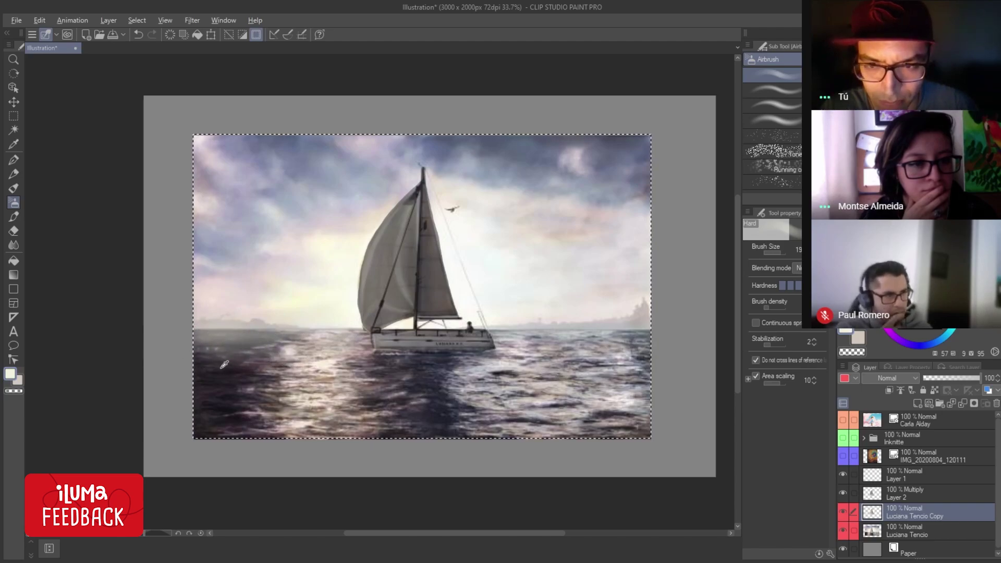
{"action": "left_click", "coordinate": [238, 348], "text": "alt"}
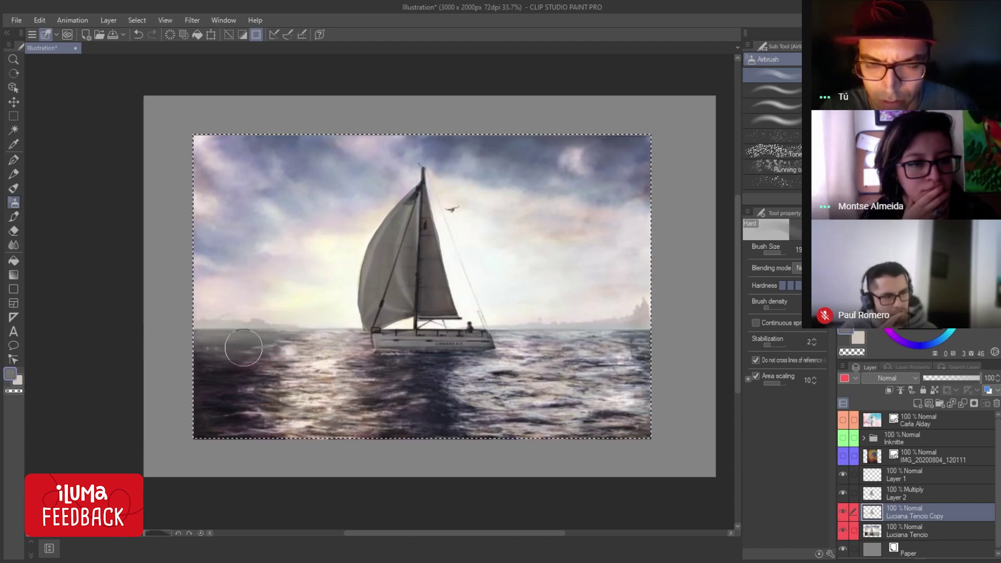
{"action": "left_click", "coordinate": [620, 326], "text": "alt"}
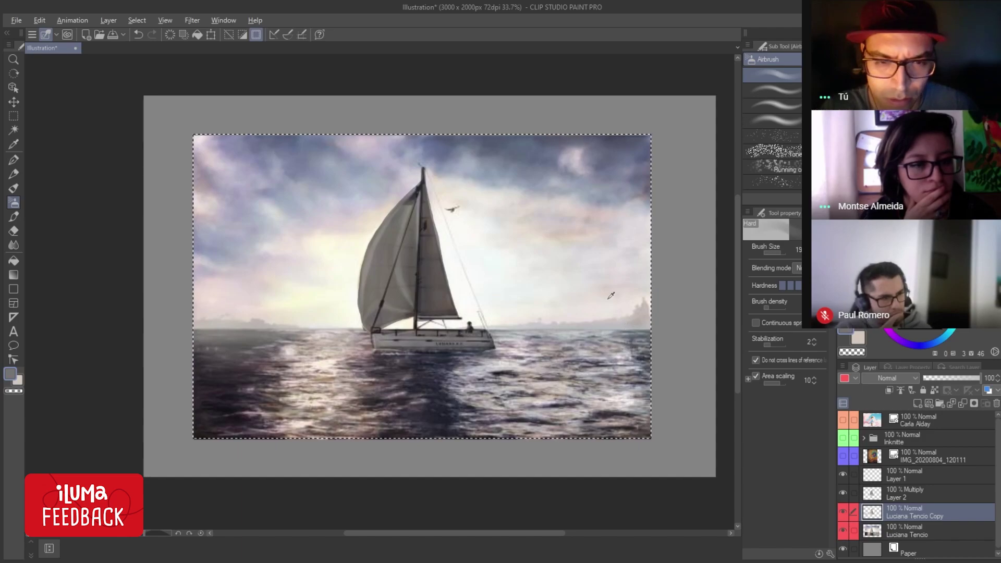
{"action": "left_click", "coordinate": [630, 319], "text": "alt"}
{"action": "key", "text": "ctrl+d"}
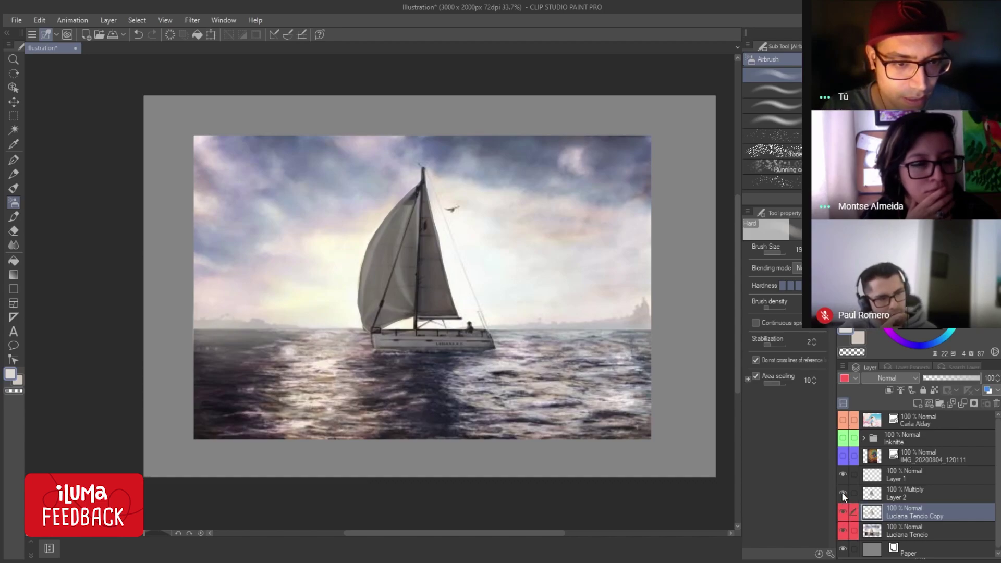
Toggle the boat copy and Multiply layer visibility to compare the sails, then select Layer 2.
{"action": "left_click", "coordinate": [840, 509]}
{"action": "left_click", "coordinate": [842, 506]}
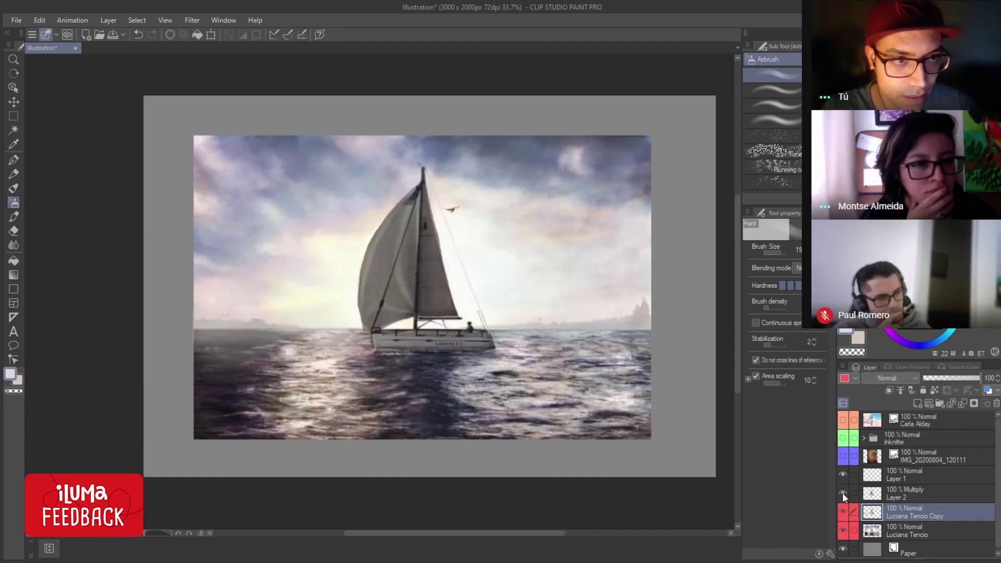
{"action": "left_click", "coordinate": [843, 506]}
{"action": "left_click", "coordinate": [842, 507]}
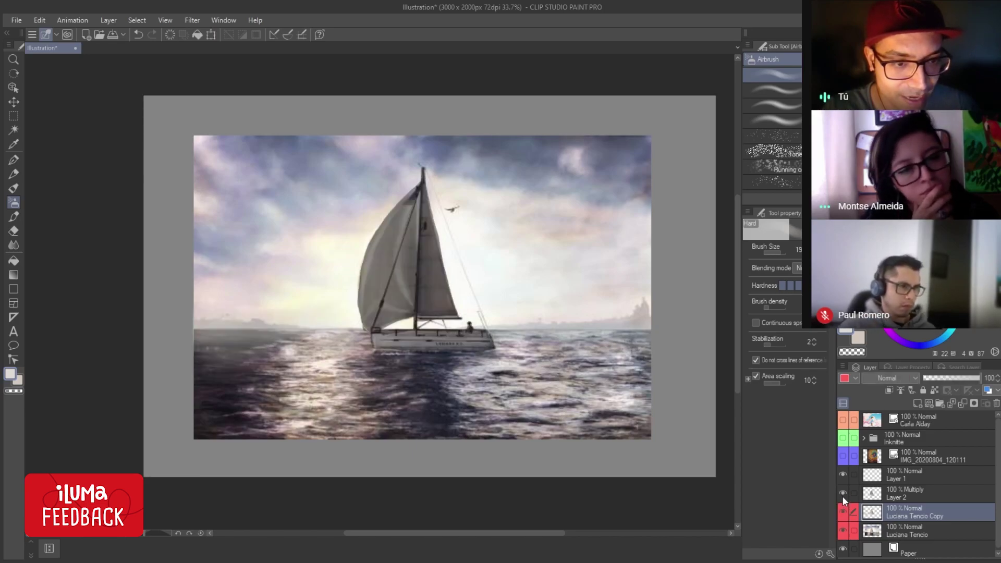
{"action": "left_click", "coordinate": [842, 493]}
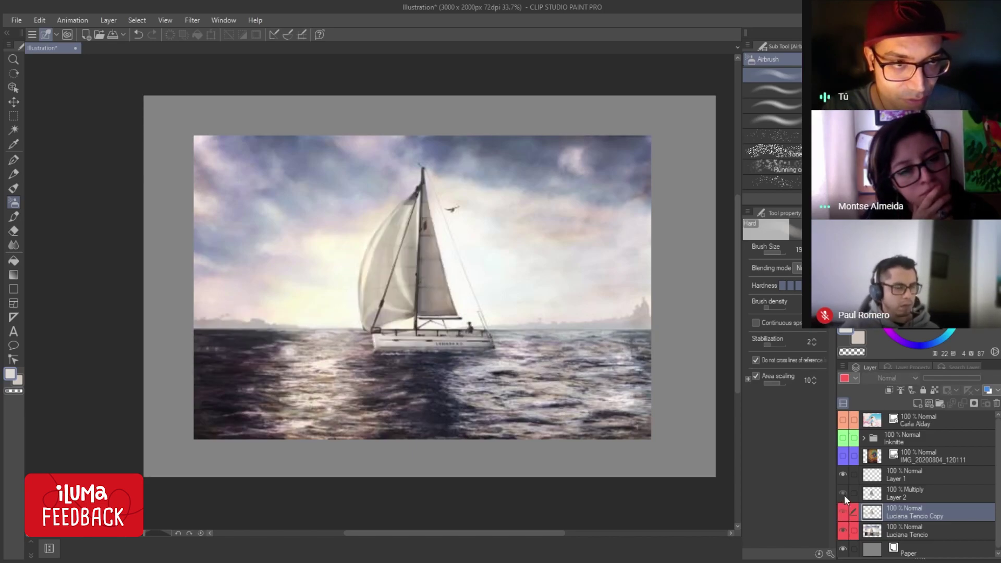
{"action": "left_click", "coordinate": [843, 496]}
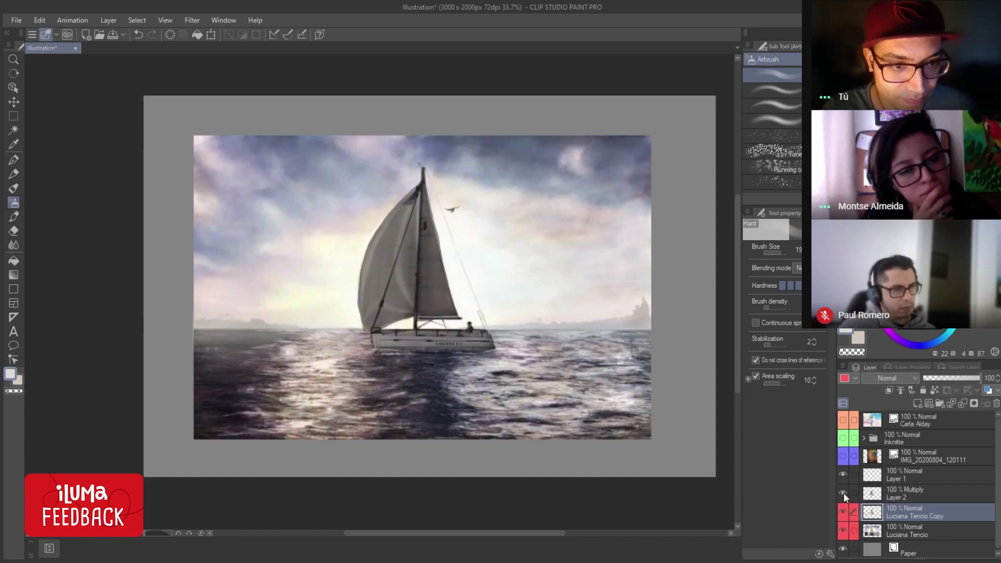
{"action": "left_click", "coordinate": [843, 498]}
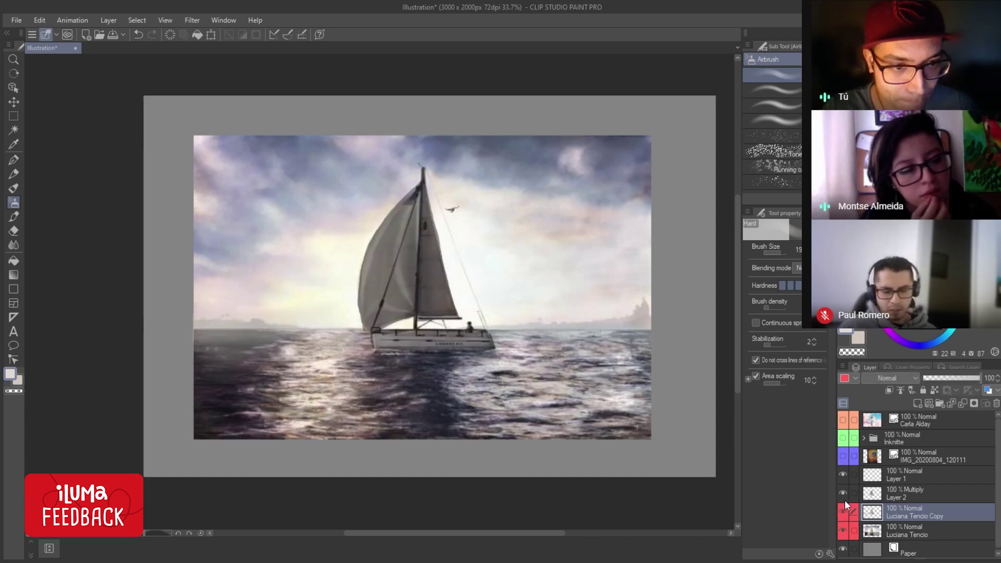
{"action": "left_click", "coordinate": [891, 496]}
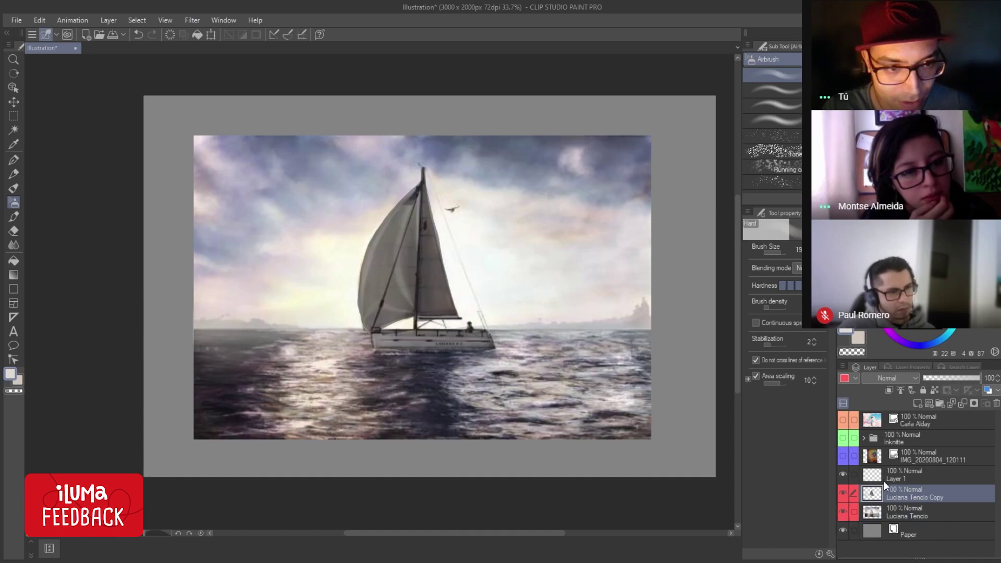
Delete the Multiply Layer 2 and switch to the thick paint brush.
{"action": "key", "text": "Delete"}
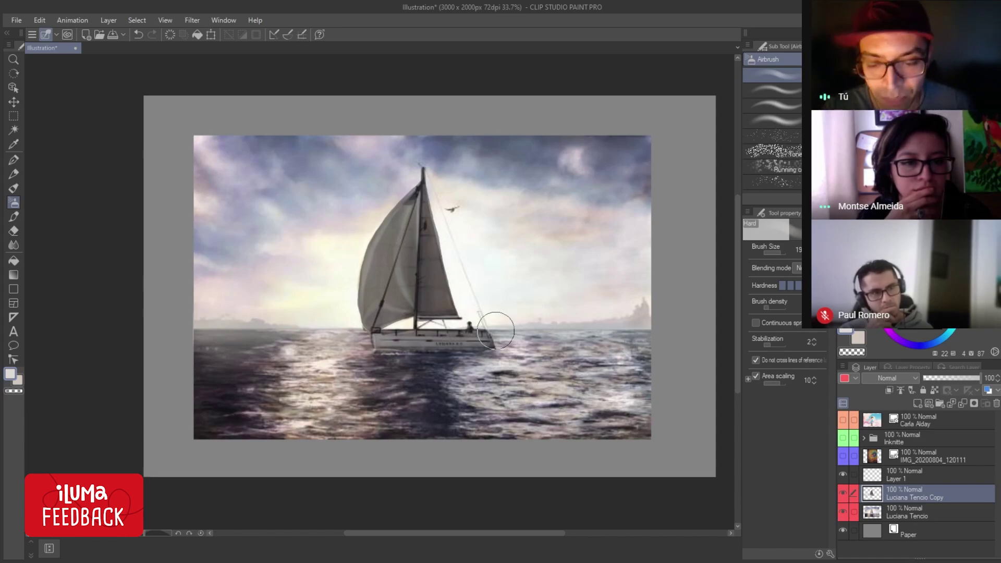
{"action": "key", "text": "b"}
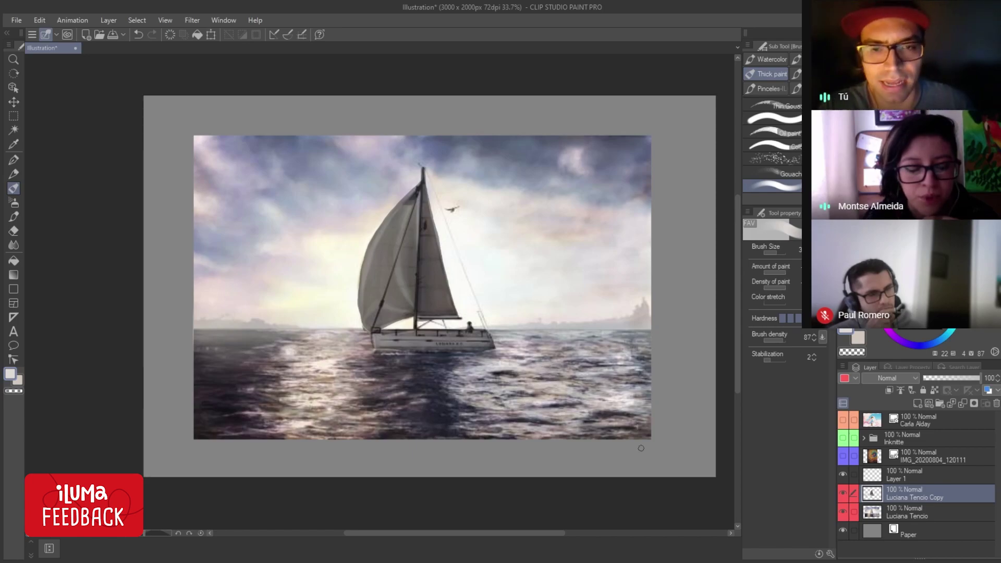
Eyedrop a light sky colour, shrink the brush to its thinnest, and add a new empty layer.
{"action": "key", "text": "bracketleft"}
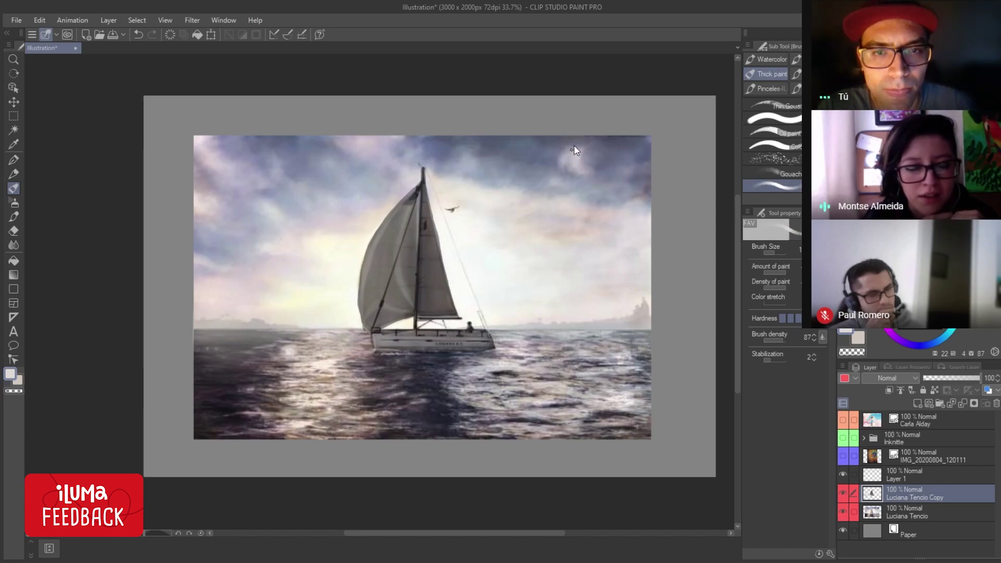
{"action": "left_click", "coordinate": [564, 212], "text": "alt"}
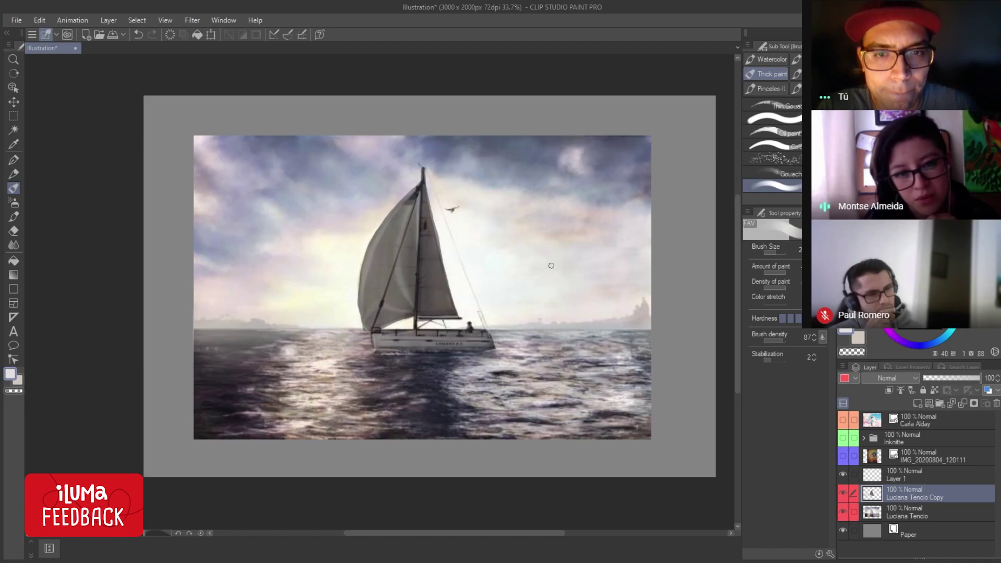
{"action": "key", "text": "bracketleft"}
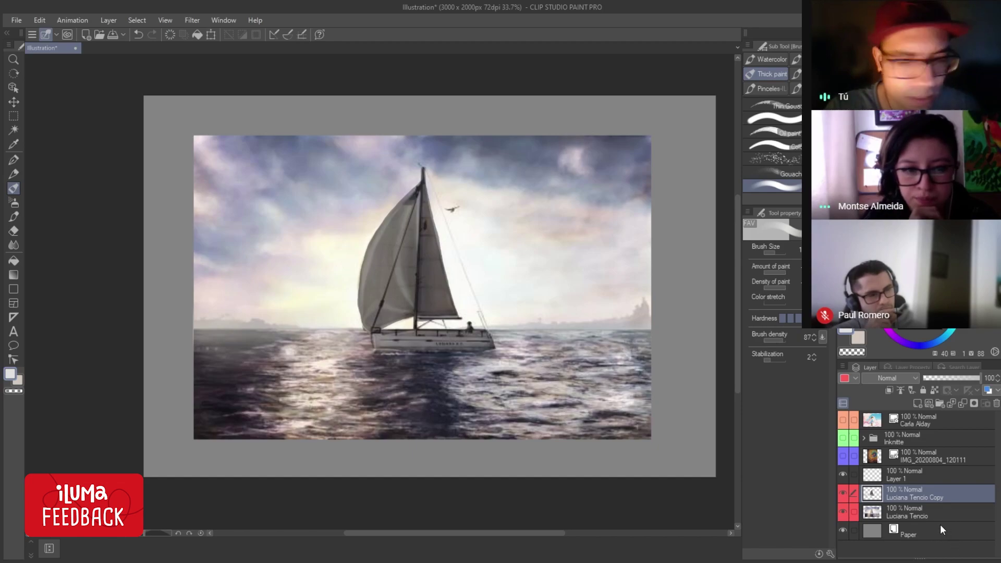
{"action": "key", "text": "ctrl+shift+n"}
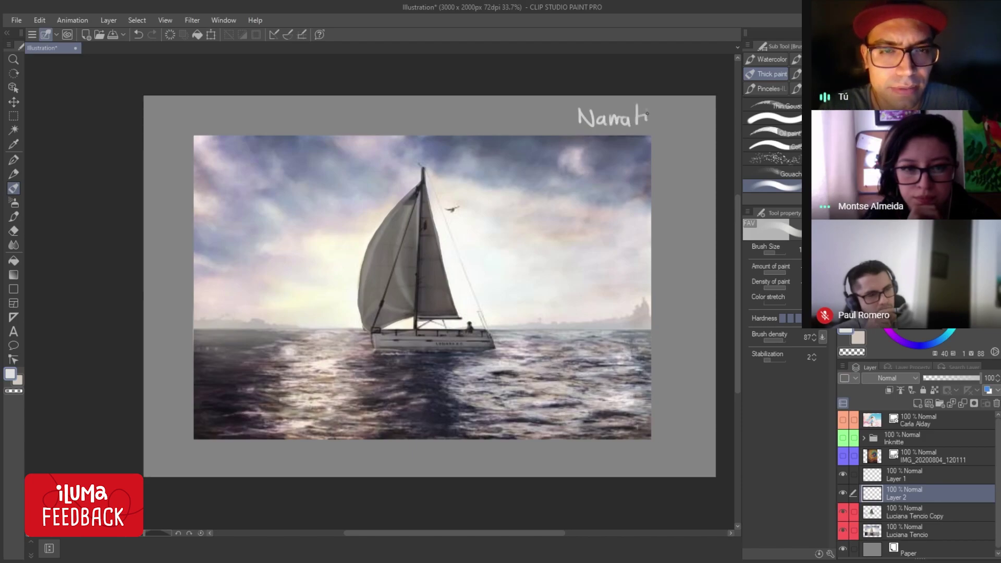
Handwrite notes in the top-right margin, erase the second word 'Nubos', and return to the brush.
{"action": "left_click_drag", "start_coordinate": [578, 141], "coordinate": [590, 140]}
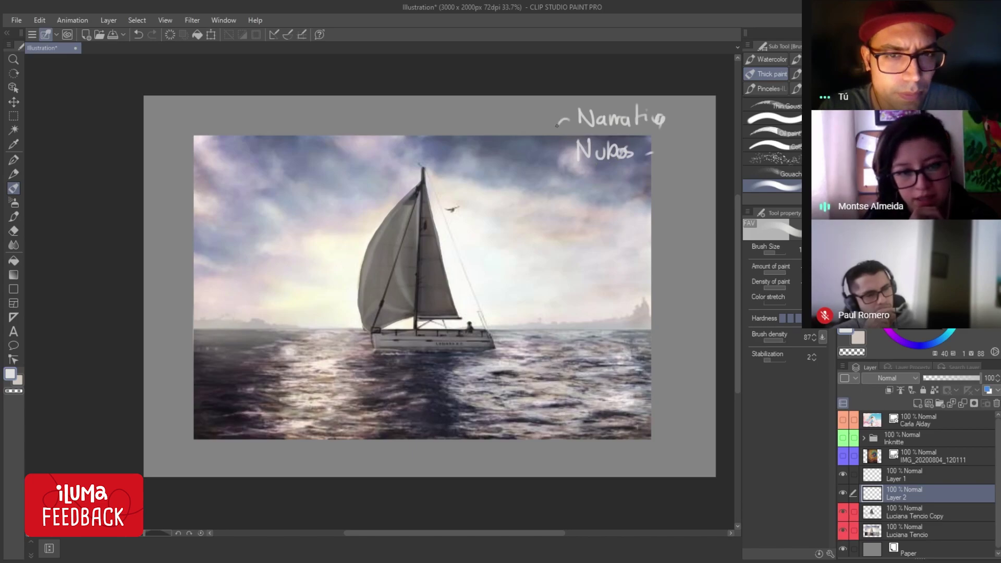
{"action": "key", "text": "e"}
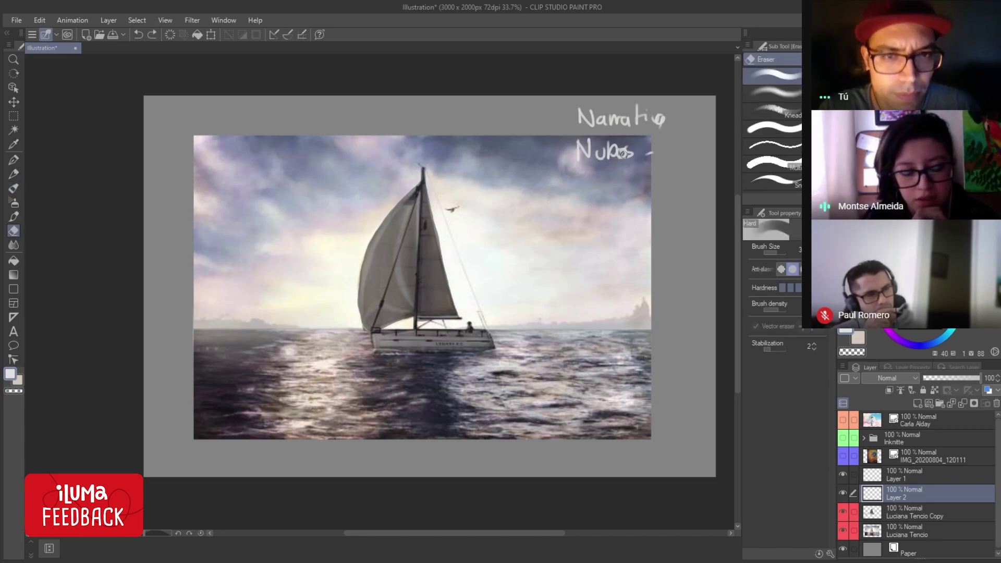
{"action": "key", "text": "bracketright"}
{"action": "key", "text": "bracketright"}
{"action": "key", "text": "bracketright"}
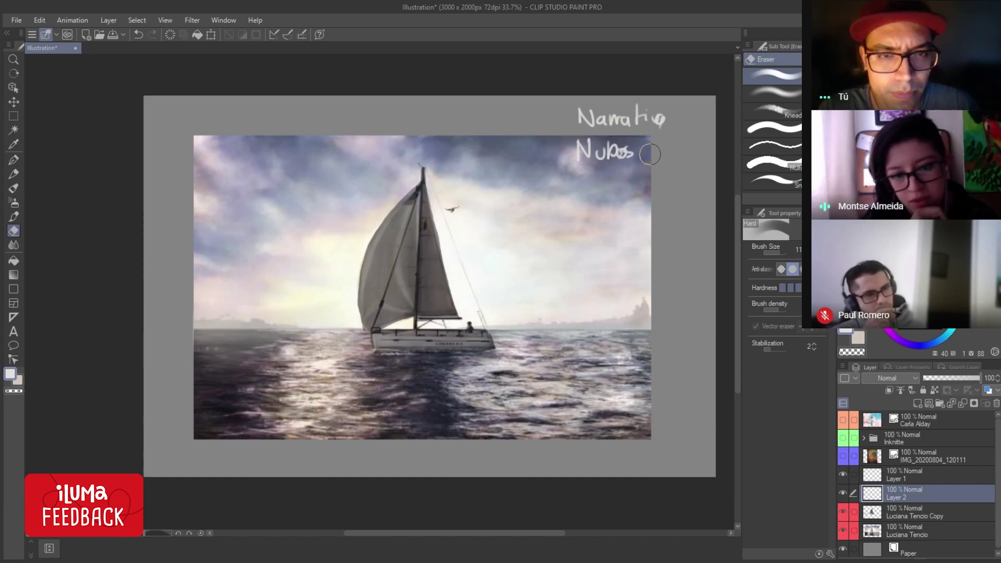
{"action": "left_click_drag", "start_coordinate": [649, 151], "coordinate": [555, 147]}
{"action": "key", "text": "b"}
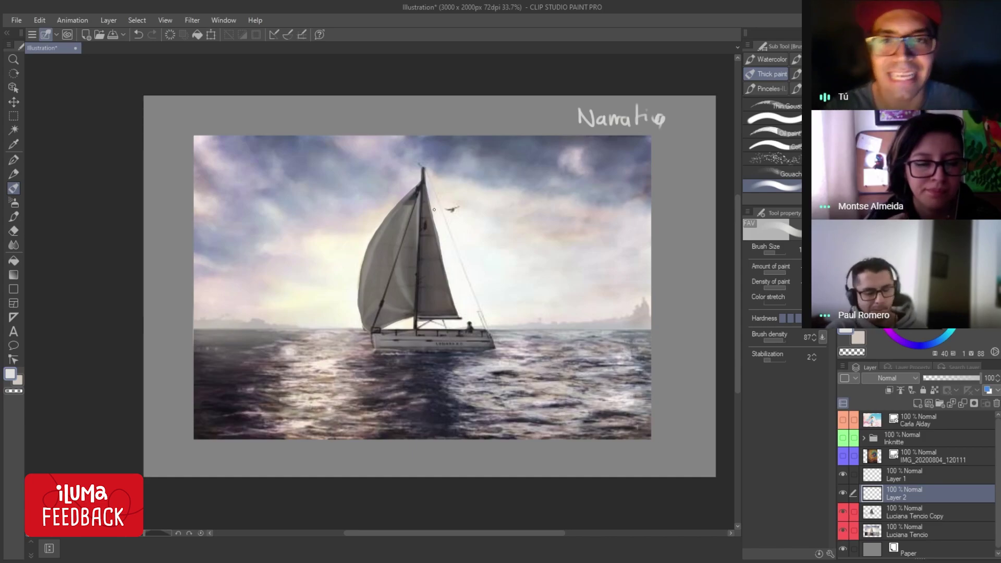
Pick a near-black dark blue, sketch a guide line down the mast, then undo it.
{"action": "left_click", "coordinate": [420, 302], "text": "alt"}
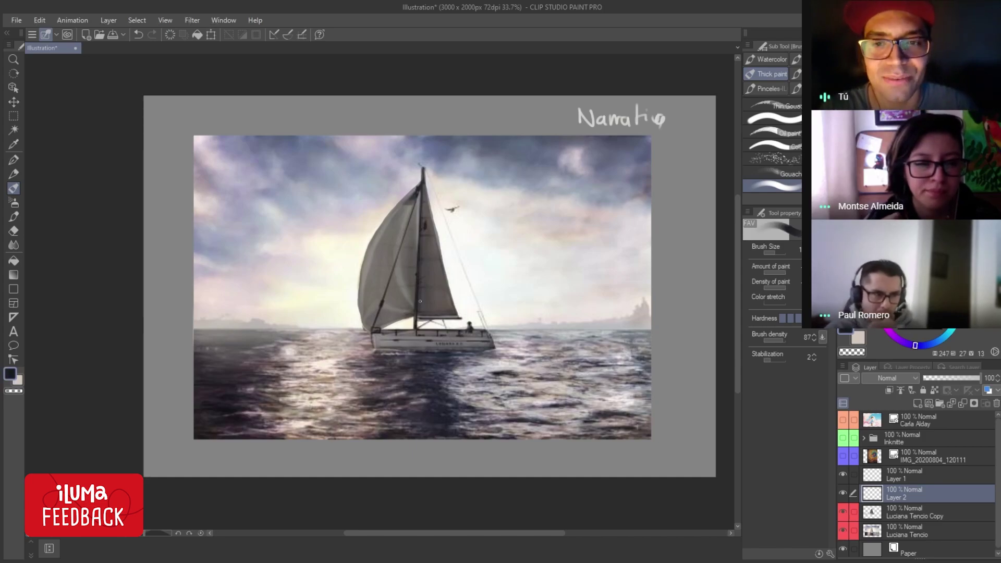
{"action": "left_click_drag", "start_coordinate": [422, 139], "coordinate": [423, 436]}
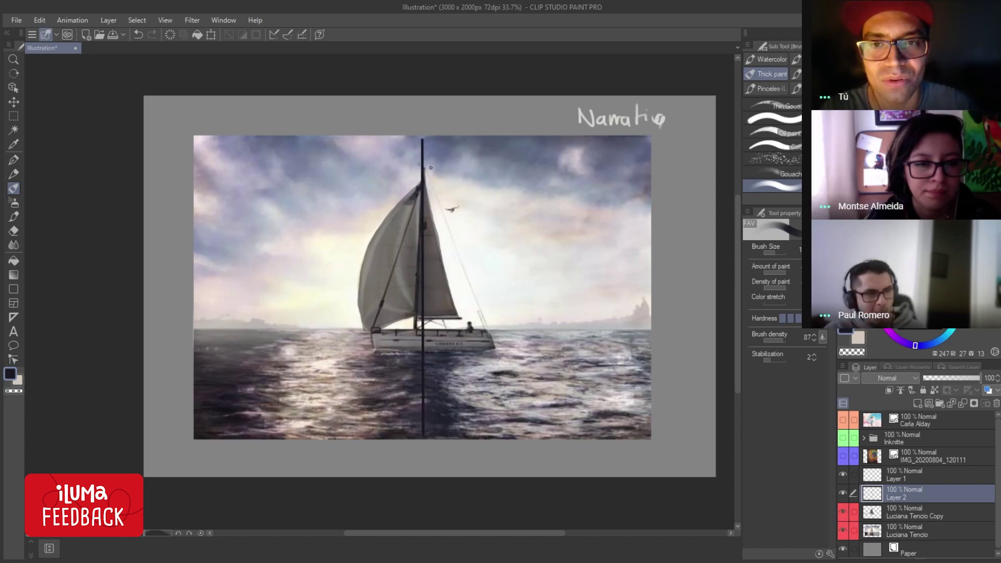
{"action": "key", "text": "ctrl+z"}
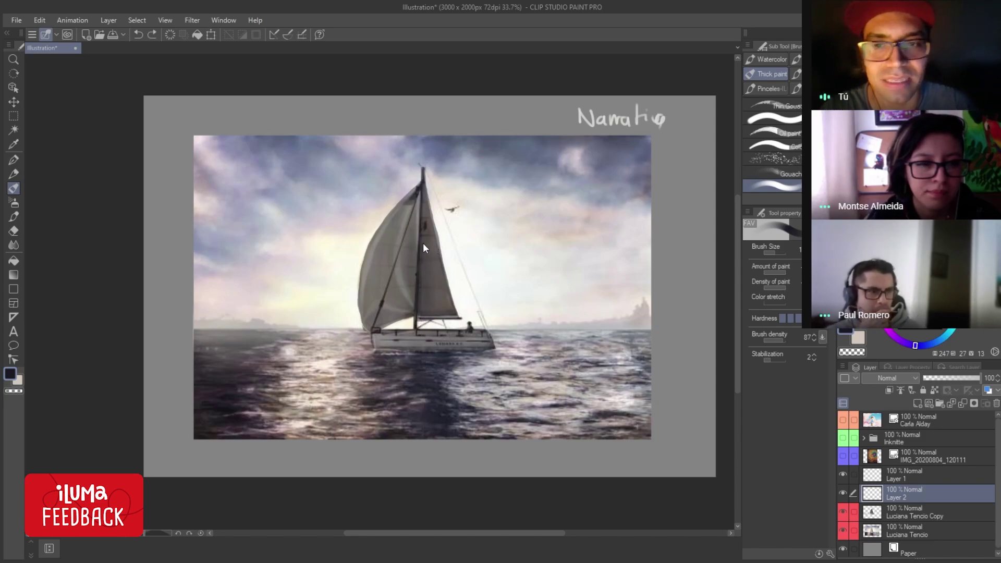
{"action": "left_click", "coordinate": [195, 329]}
{"action": "key", "text": "ctrl+z"}
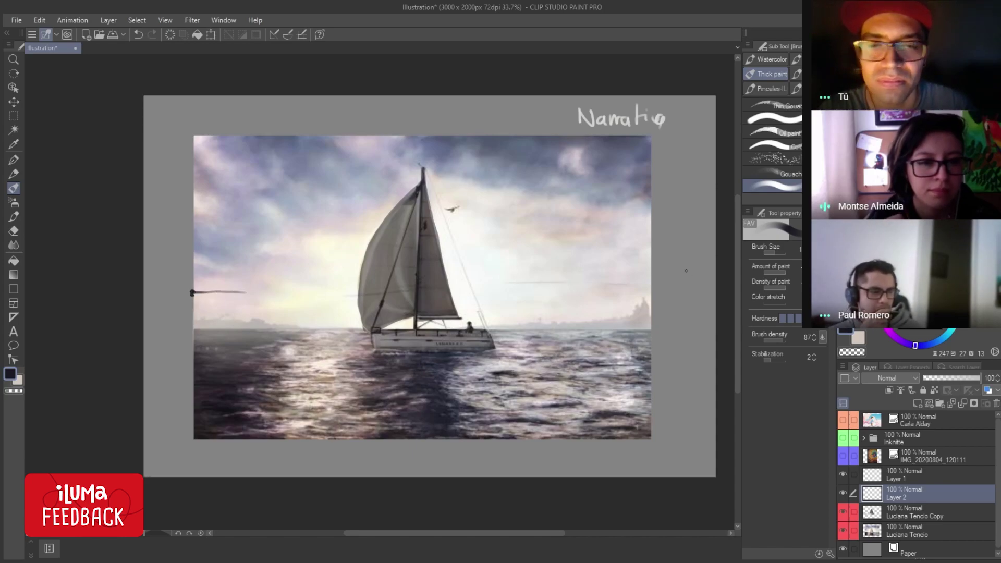
{"action": "key", "text": "ctrl+z"}
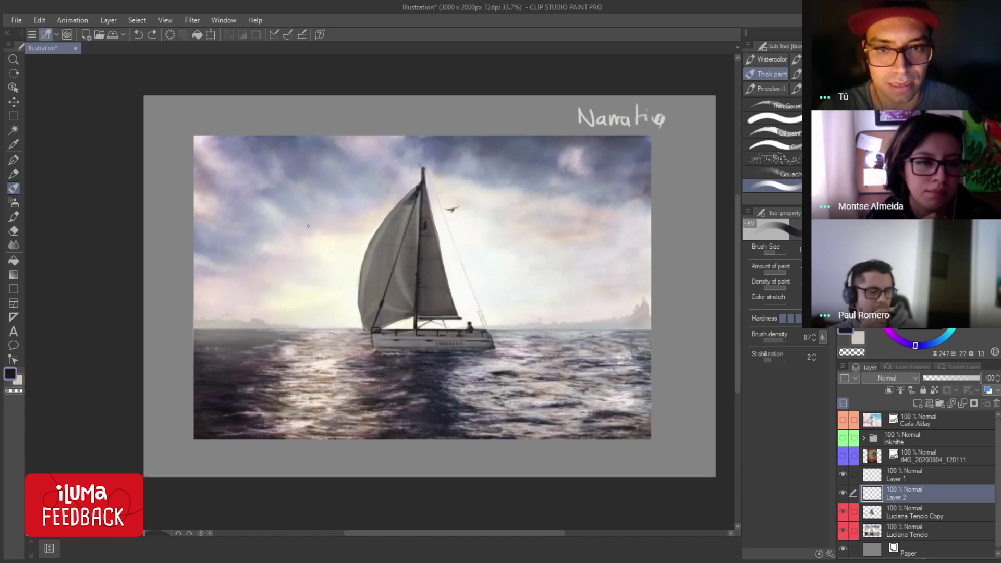
Sketch trial guide lines and a light stroke around the sailboat, then undo them all.
{"action": "left_click_drag", "start_coordinate": [350, 132], "coordinate": [351, 427]}
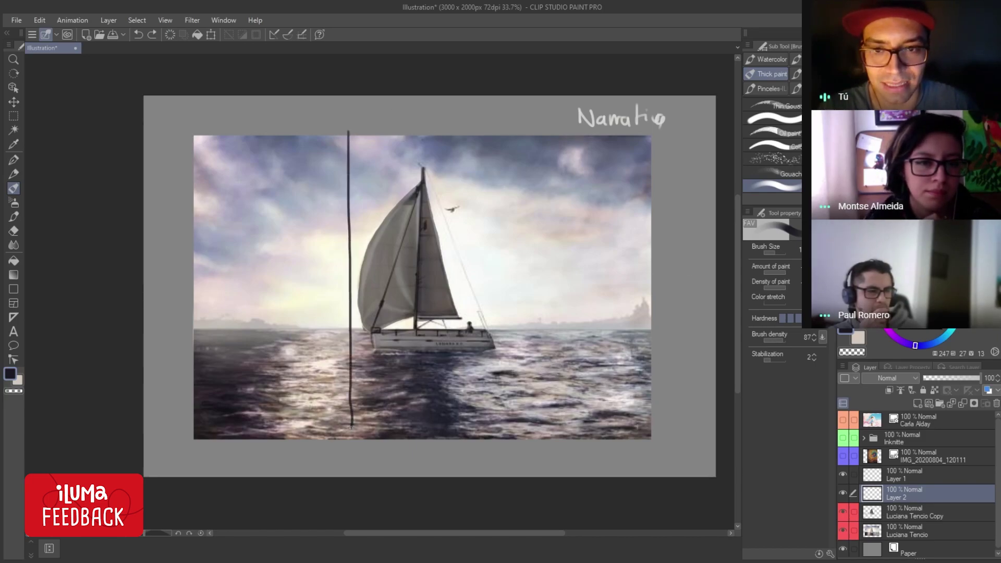
{"action": "key", "text": "ctrl+z"}
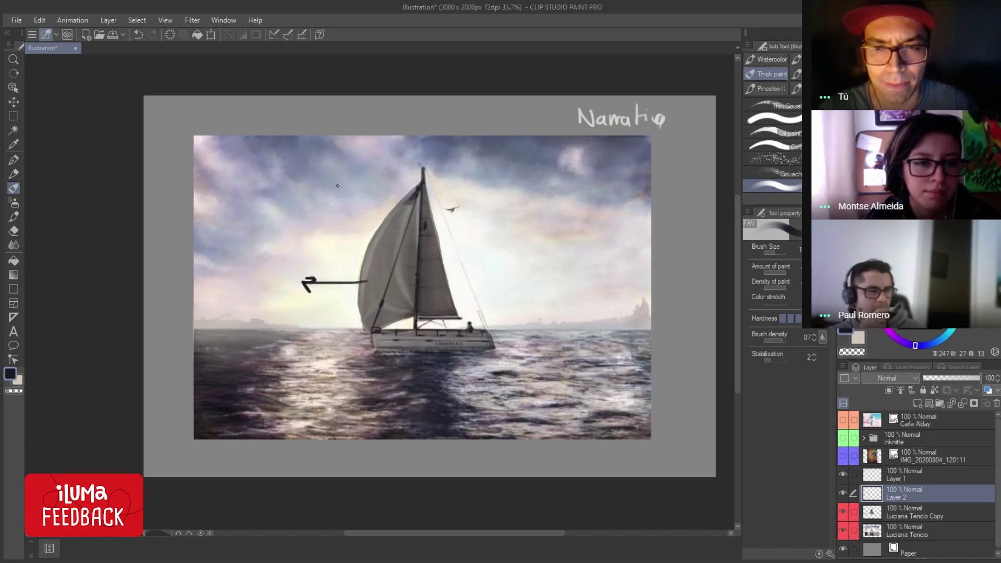
{"action": "left_click_drag", "start_coordinate": [345, 138], "coordinate": [338, 417]}
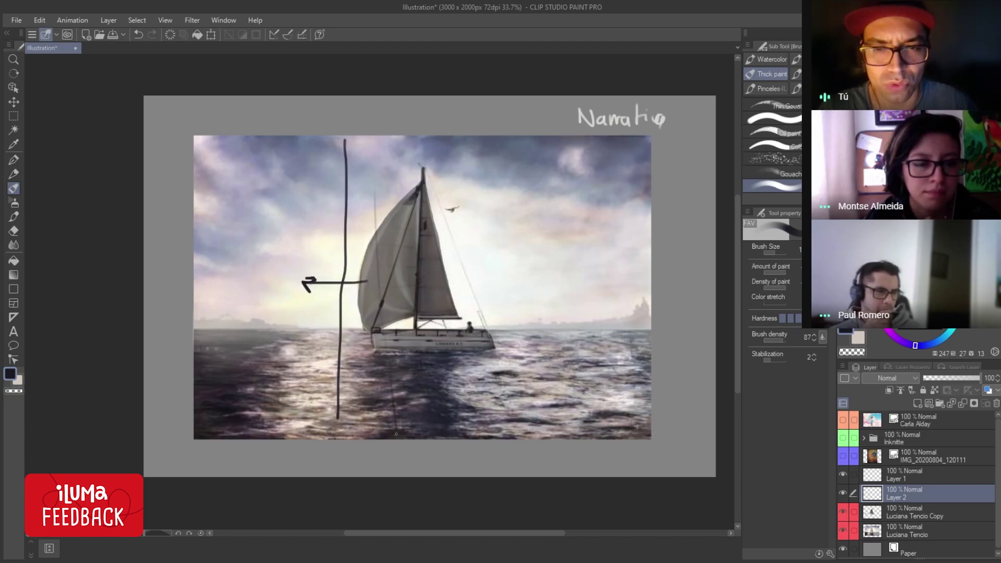
{"action": "mouse_move", "coordinate": [396, 437]}
{"action": "left_mouse_down"}
{"action": "mouse_move", "coordinate": [672, 433]}
{"action": "mouse_move", "coordinate": [647, 168]}
{"action": "mouse_move", "coordinate": [488, 172]}
{"action": "left_mouse_up"}
{"action": "mouse_move", "coordinate": [335, 158]}
{"action": "left_mouse_down"}
{"action": "mouse_move", "coordinate": [324, 395]}
{"action": "mouse_move", "coordinate": [189, 180]}
{"action": "left_mouse_up"}
{"action": "key", "text": "ctrl+z"}
{"action": "key", "text": "ctrl+z"}
{"action": "key", "text": "ctrl+z"}
{"action": "key", "text": "ctrl+z"}
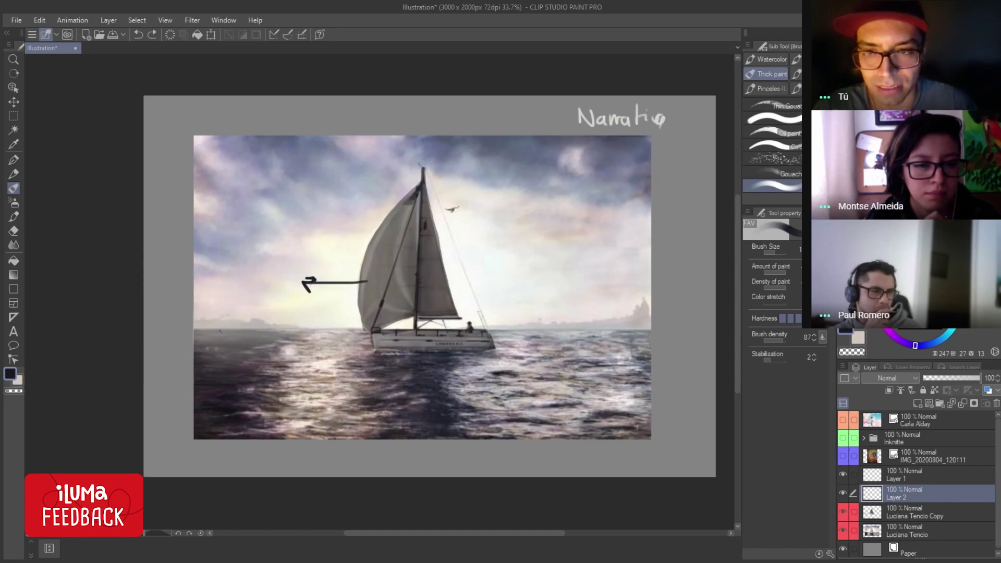
{"action": "key", "text": "x"}
{"action": "left_click_drag", "start_coordinate": [188, 355], "coordinate": [693, 351]}
{"action": "key", "text": "ctrl+z"}
{"action": "key", "text": "ctrl+z"}
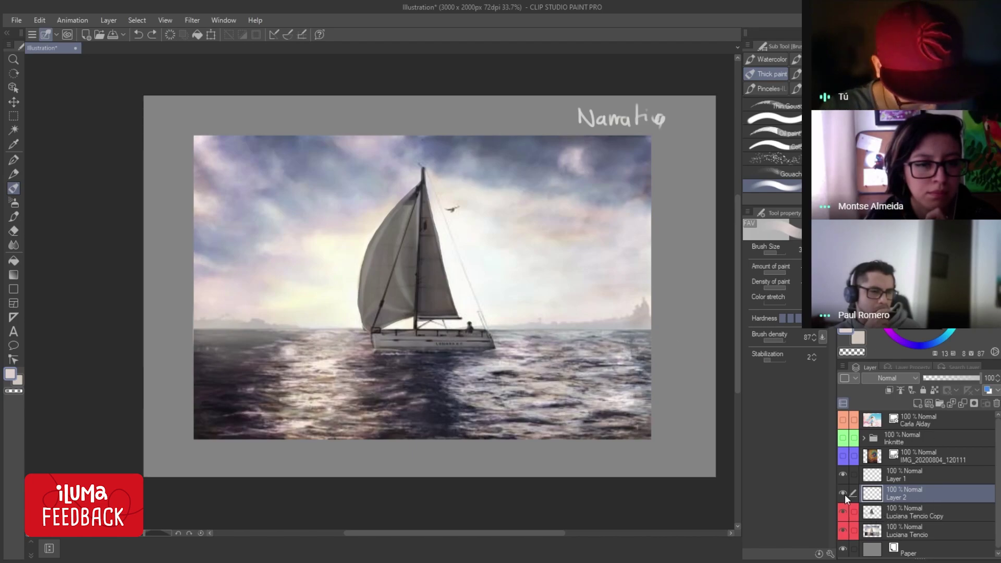
{"action": "left_click", "coordinate": [892, 512]}
{"action": "left_click", "coordinate": [894, 532]}
{"action": "left_click_drag", "start_coordinate": [890, 540], "coordinate": [918, 403]}
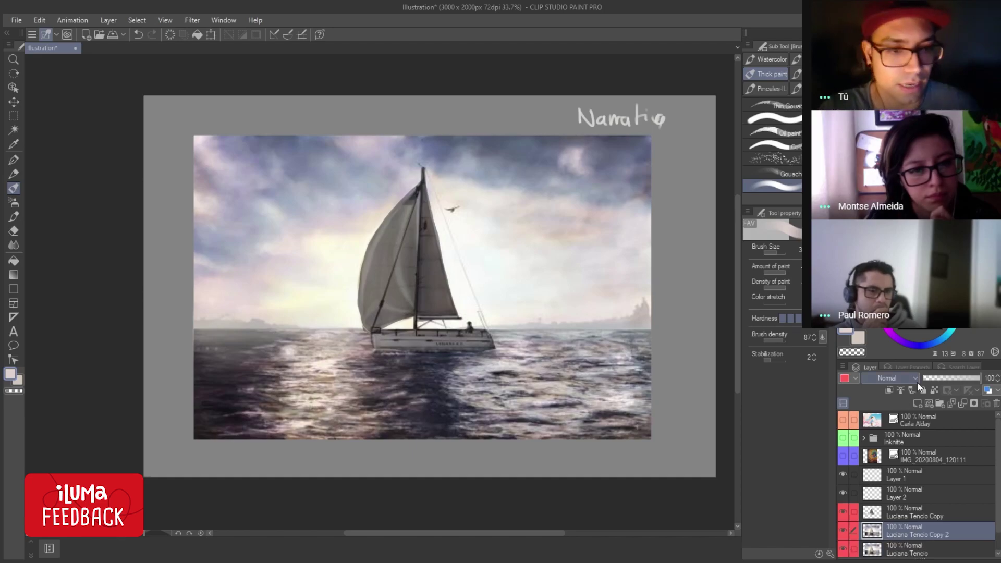
{"action": "left_click", "coordinate": [901, 512]}
{"action": "key", "text": "Delete"}
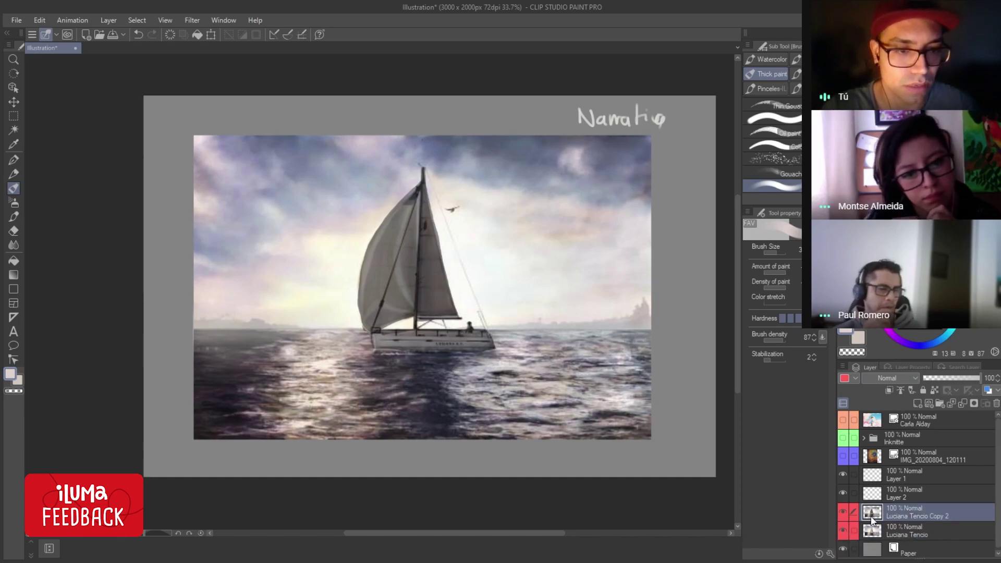
Try a freehand selection around the boat scene, then clear it.
{"action": "key", "text": "m"}
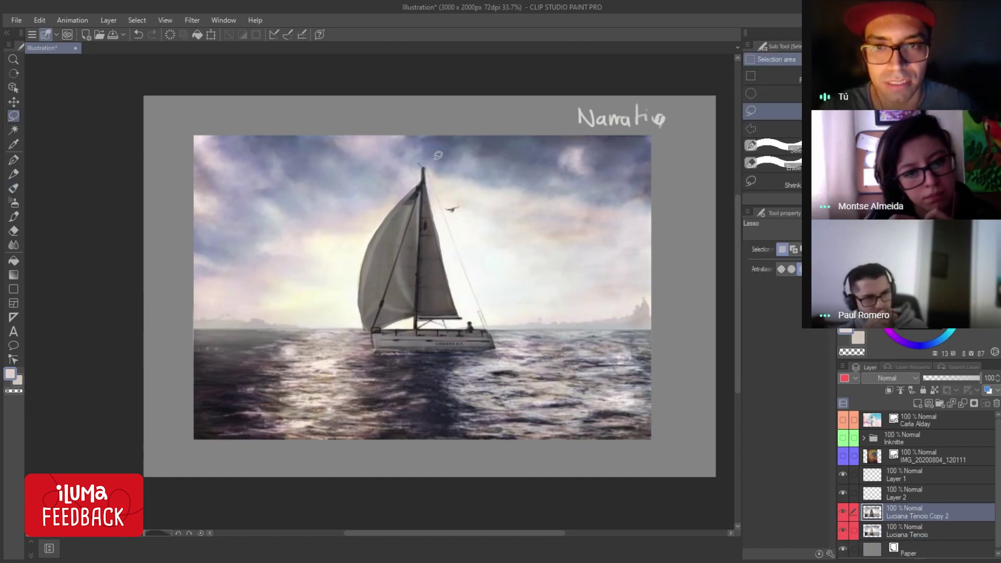
{"action": "left_click_drag", "start_coordinate": [433, 150], "coordinate": [680, 198]}
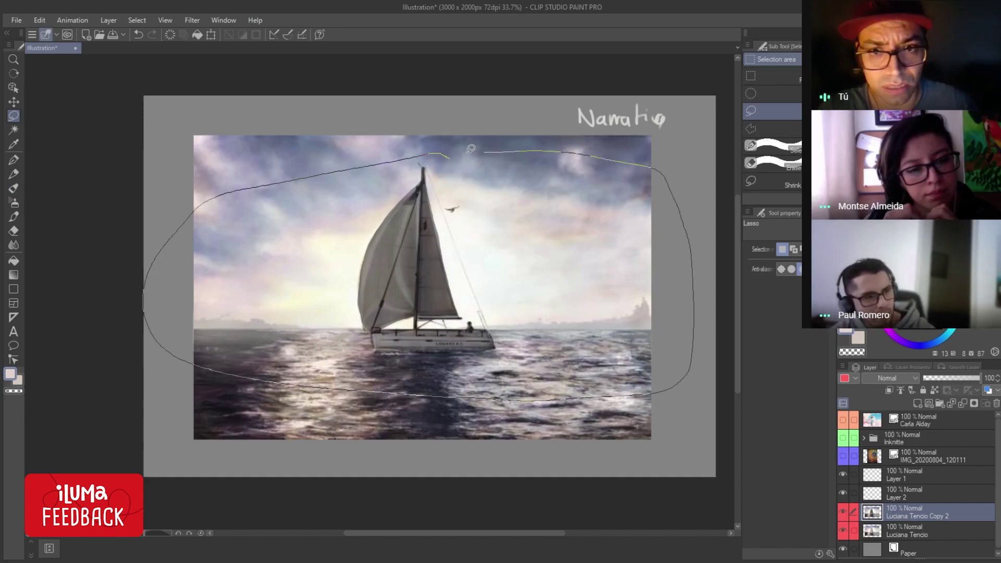
{"action": "left_click_drag", "start_coordinate": [680, 198], "coordinate": [165, 219]}
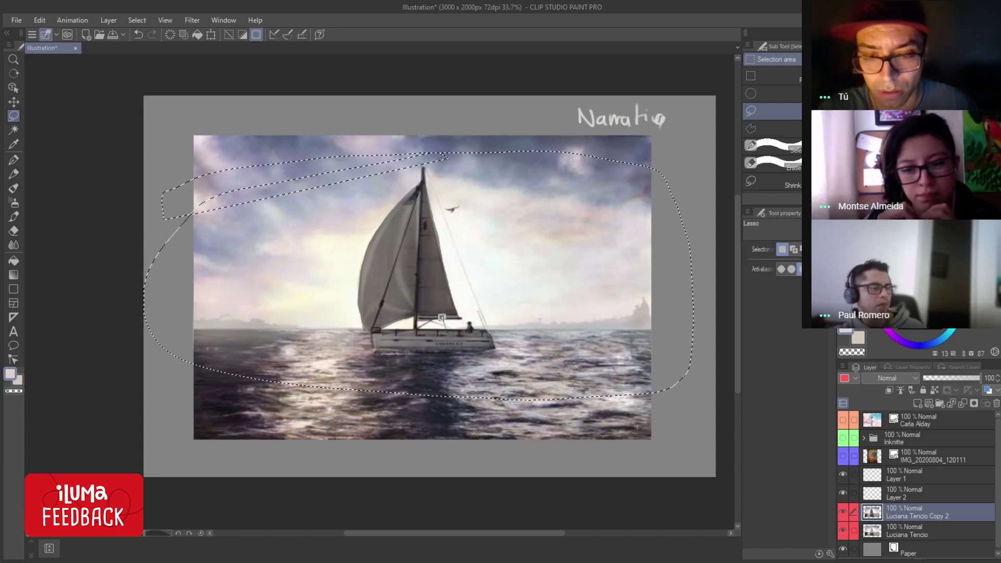
{"action": "left_click", "coordinate": [444, 302]}
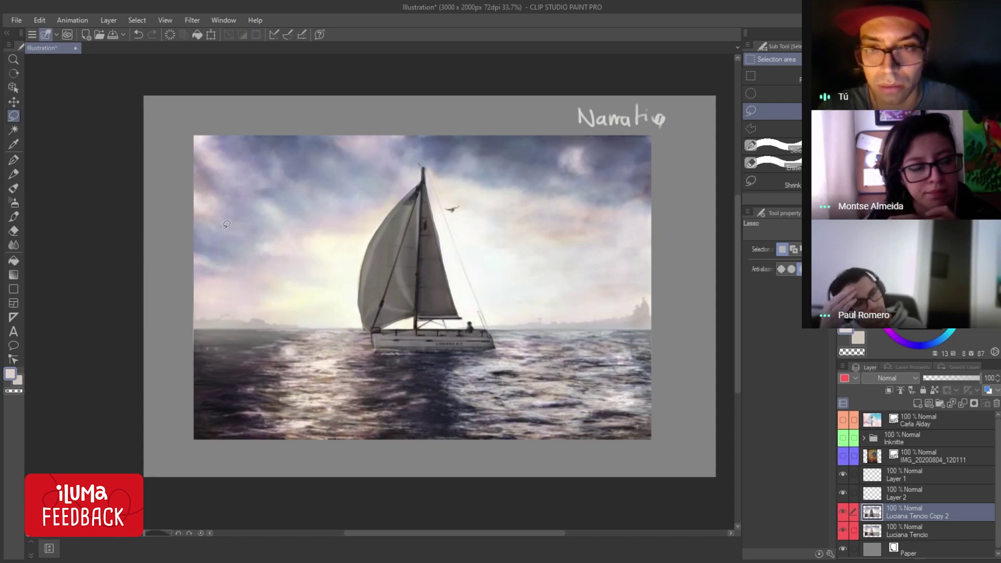
Copy a rectangle of the sailboat and sky onto a new layer and move it lower.
{"action": "key", "text": "m"}
{"action": "left_click_drag", "start_coordinate": [179, 153], "coordinate": [689, 379]}
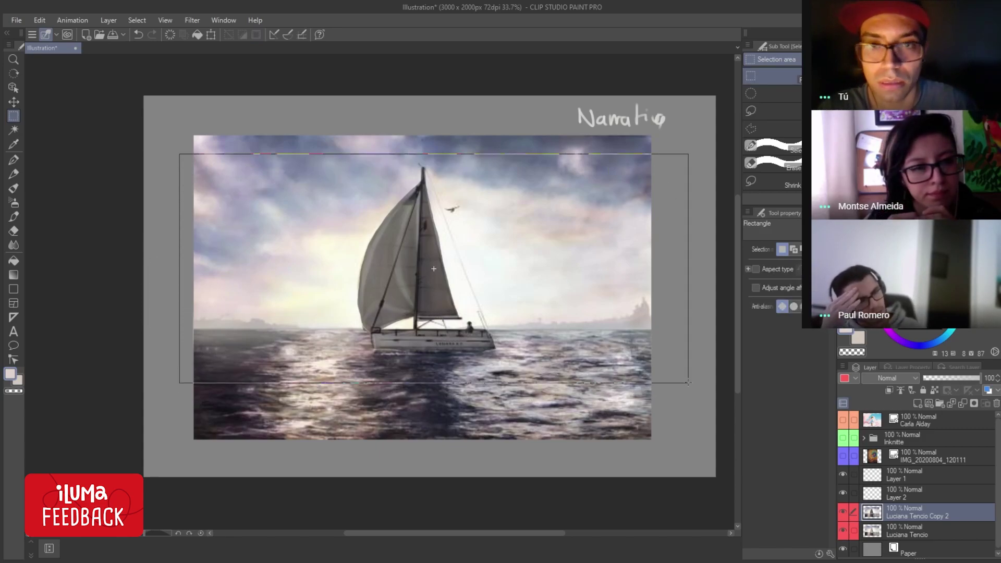
{"action": "key", "text": "ctrl+c"}
{"action": "key", "text": "ctrl+v"}
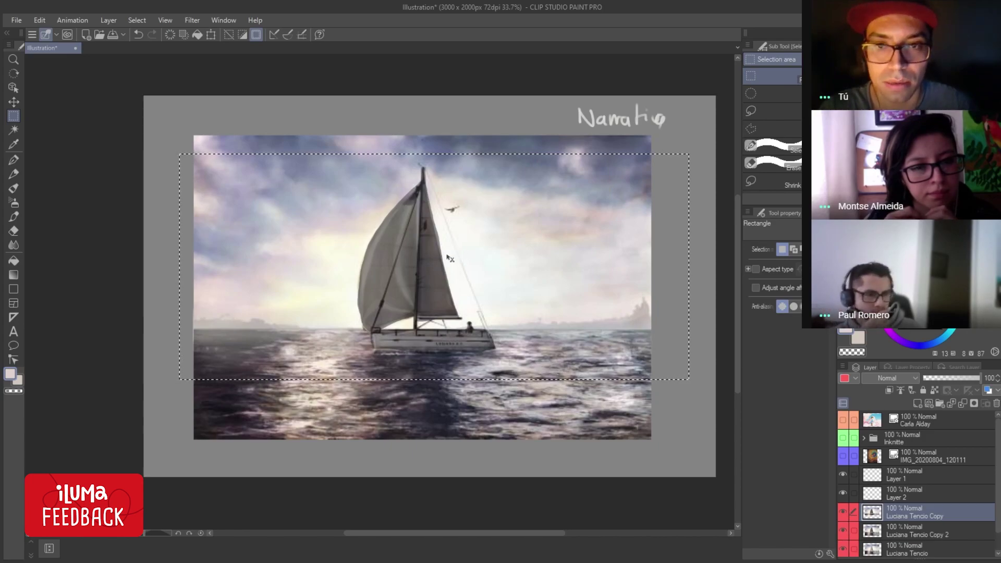
{"action": "left_click_drag", "start_coordinate": [436, 258], "coordinate": [436, 296]}
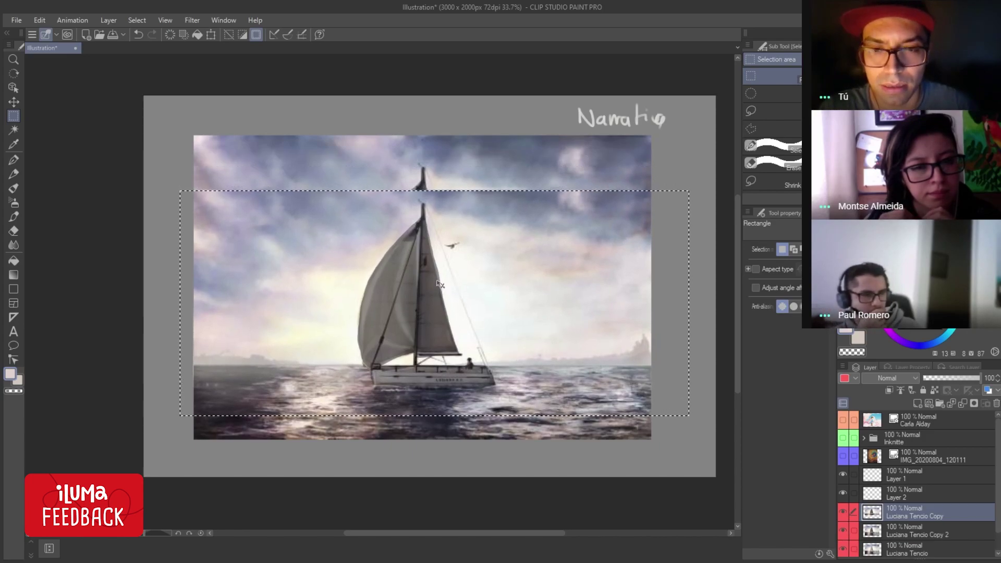
{"action": "key", "text": "ctrl+d"}
{"action": "key", "text": "b"}
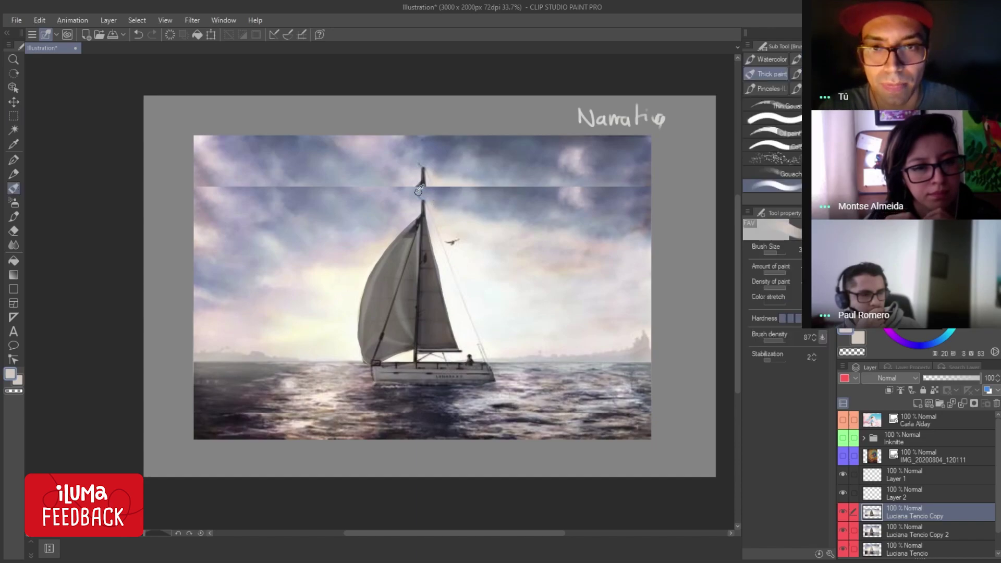
Dab bluish-grey paint around the mast top and erase the seam across the upper sky.
{"action": "left_click", "coordinate": [386, 196], "text": "alt"}
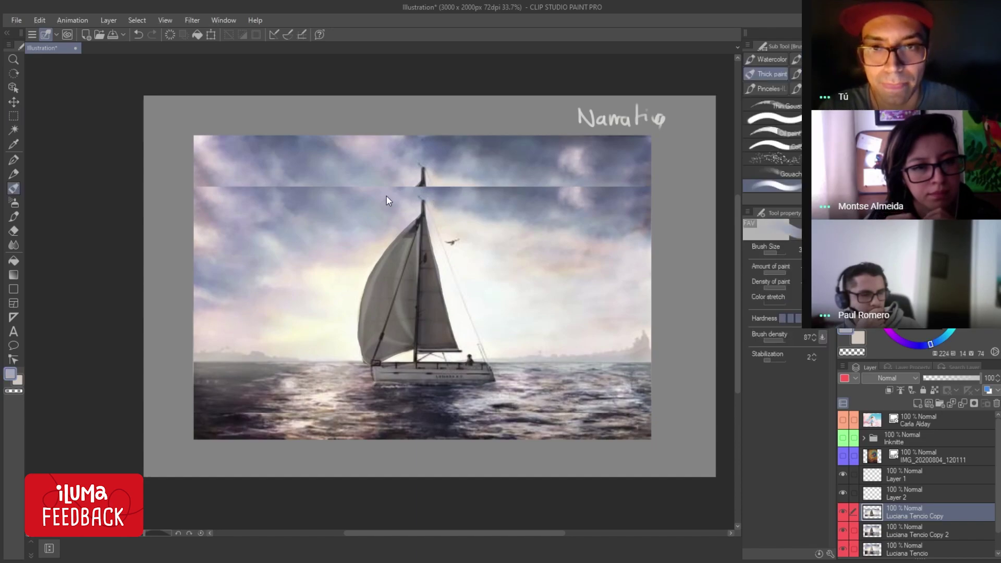
{"action": "mouse_move", "coordinate": [417, 180]}
{"action": "left_mouse_down"}
{"action": "mouse_move", "coordinate": [433, 154]}
{"action": "mouse_move", "coordinate": [402, 161]}
{"action": "mouse_move", "coordinate": [369, 188]}
{"action": "left_mouse_up"}
{"action": "left_click", "coordinate": [431, 183], "text": "alt"}
{"action": "key", "text": "e"}
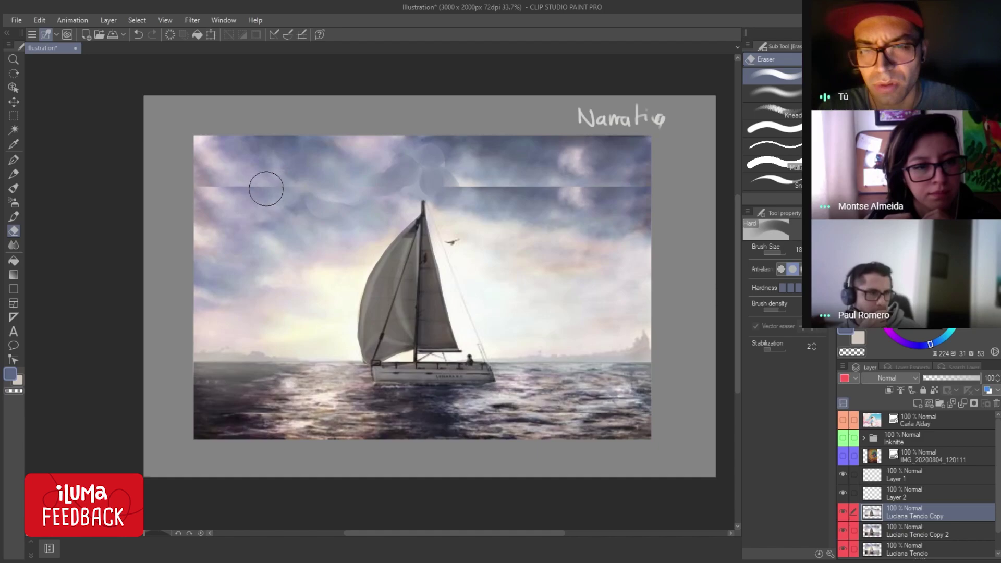
{"action": "mouse_move", "coordinate": [485, 172]}
{"action": "left_mouse_down"}
{"action": "mouse_move", "coordinate": [470, 184]}
{"action": "mouse_move", "coordinate": [588, 179]}
{"action": "left_mouse_up"}
{"action": "key", "text": "b"}
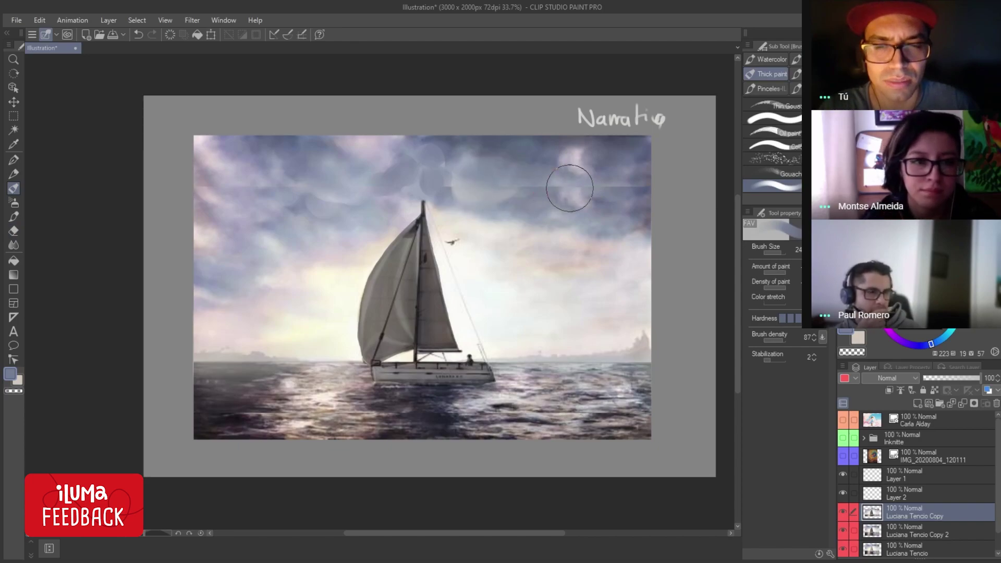
{"action": "key", "text": "/"}
{"action": "left_click", "coordinate": [557, 294], "text": "alt"}
Hide Layer 2 and toggle the boat copy layer's visibility to compare the versions.
{"action": "left_click", "coordinate": [553, 307], "text": "alt"}
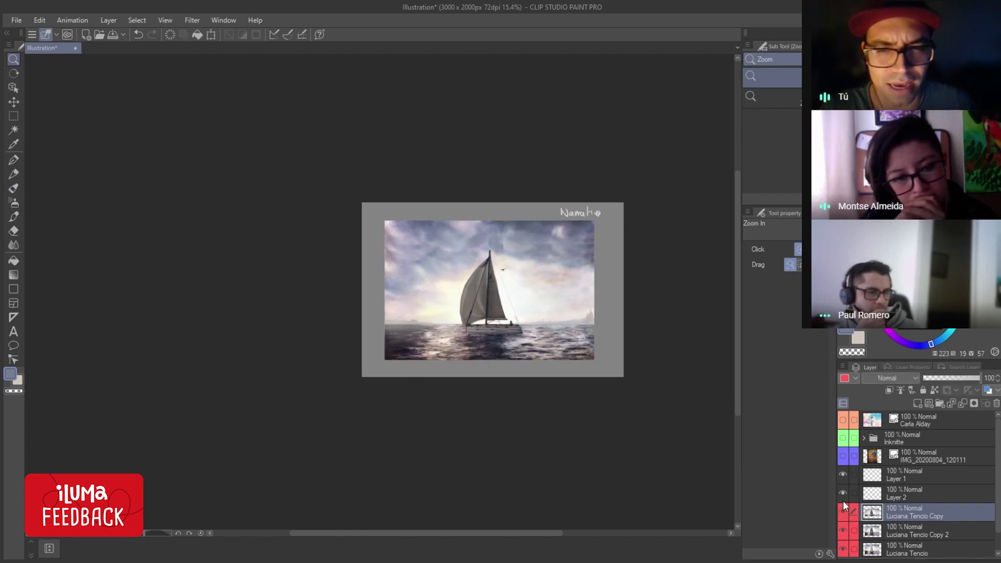
{"action": "left_click", "coordinate": [843, 499]}
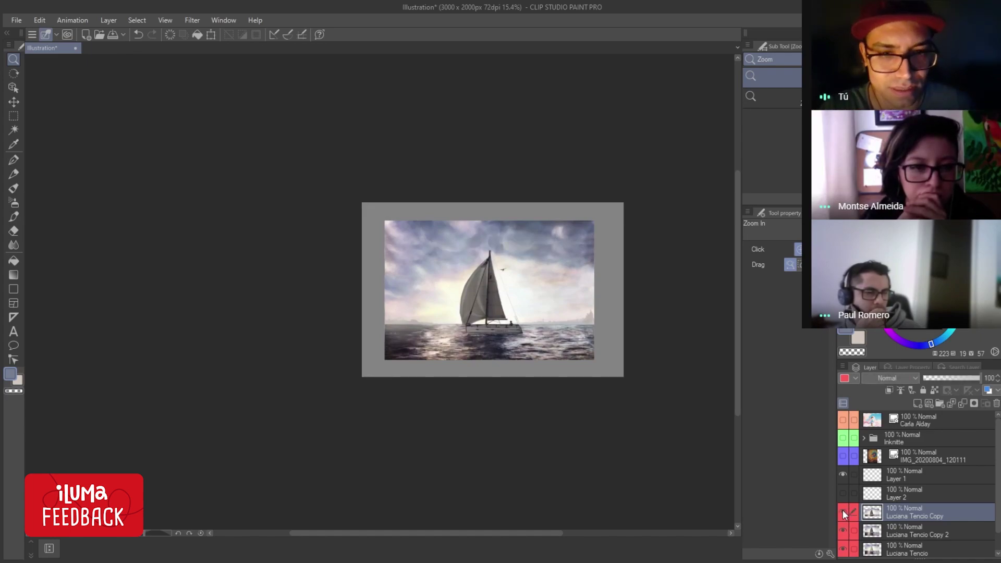
{"action": "left_click", "coordinate": [842, 510]}
{"action": "left_click", "coordinate": [843, 511]}
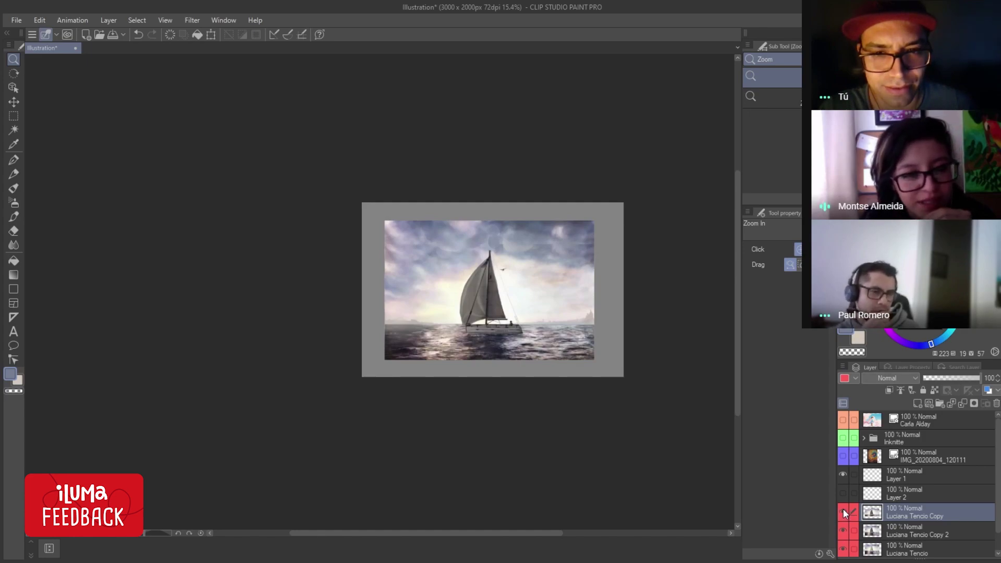
{"action": "left_click", "coordinate": [843, 510]}
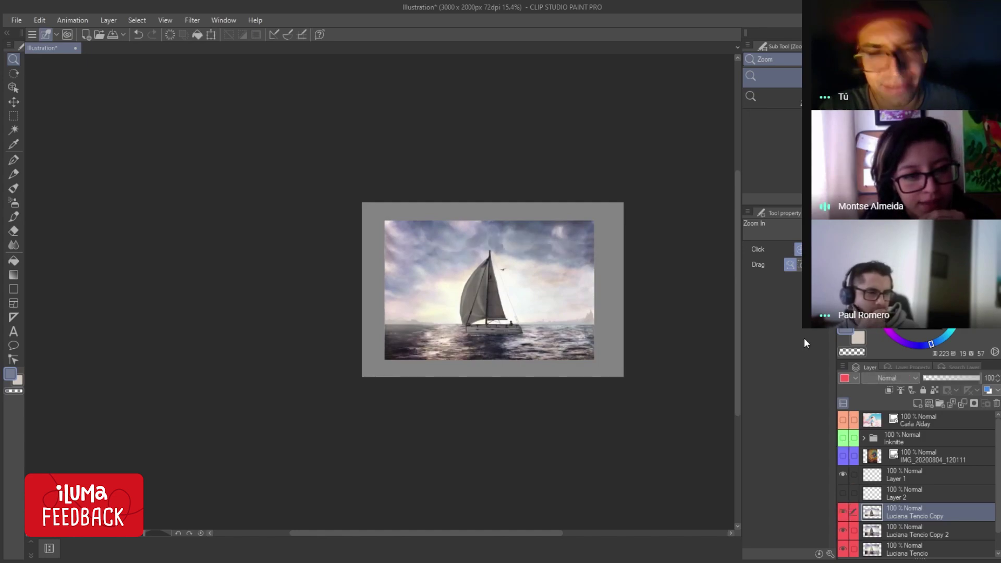
{"action": "left_click_drag", "start_coordinate": [520, 320], "coordinate": [442, 255]}
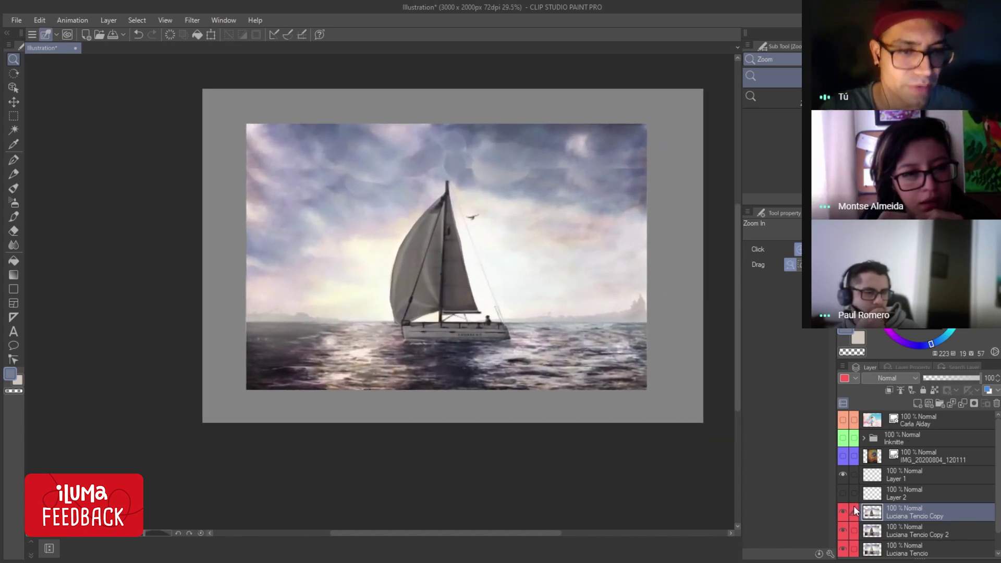
Delete the boat copy layer and paste a fresh rectangle copy of the sailboat shifted slightly left.
{"action": "key", "text": "Delete"}
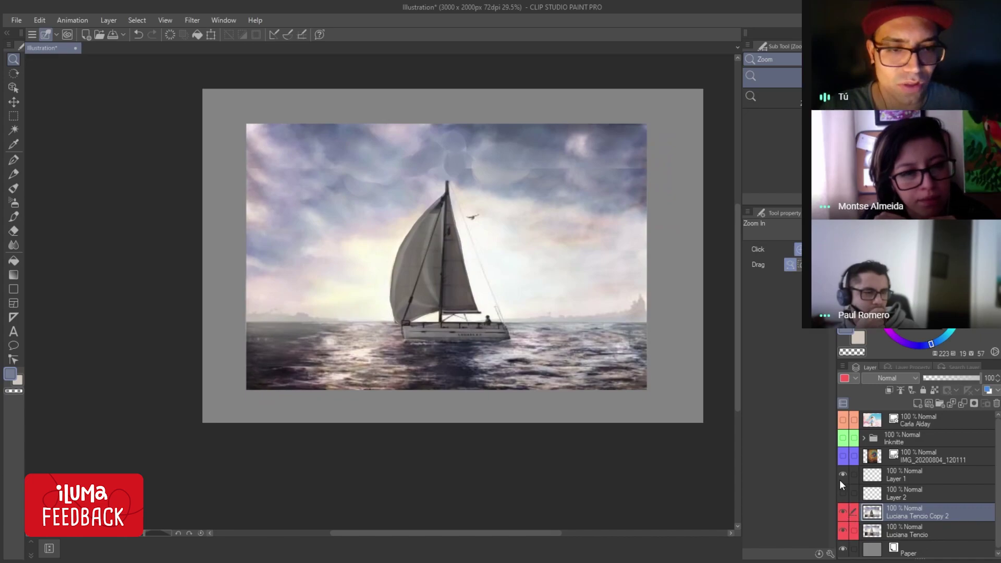
{"action": "key", "text": "m"}
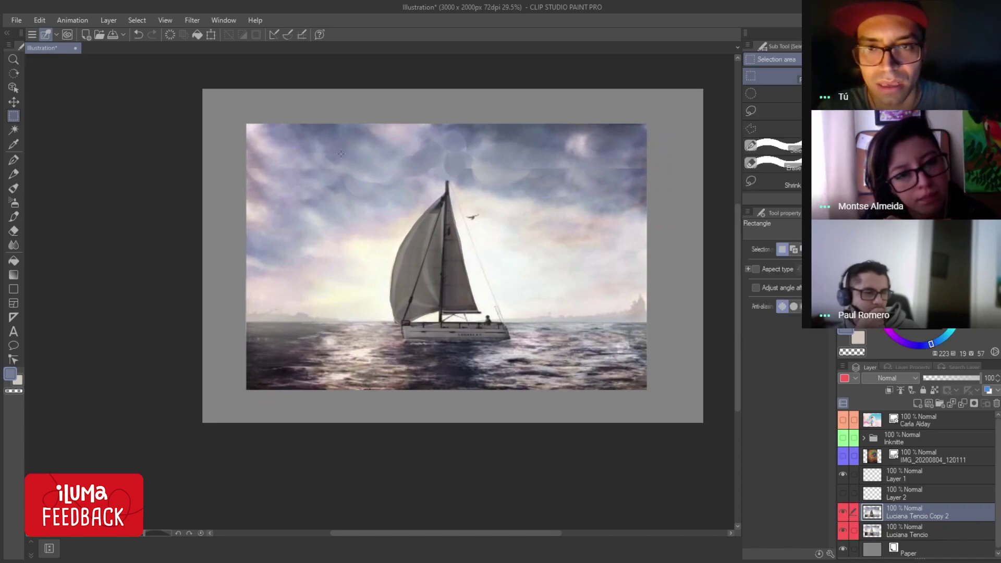
{"action": "left_click_drag", "start_coordinate": [341, 153], "coordinate": [588, 368]}
{"action": "key", "text": "ctrl+c"}
{"action": "key", "text": "ctrl+v"}
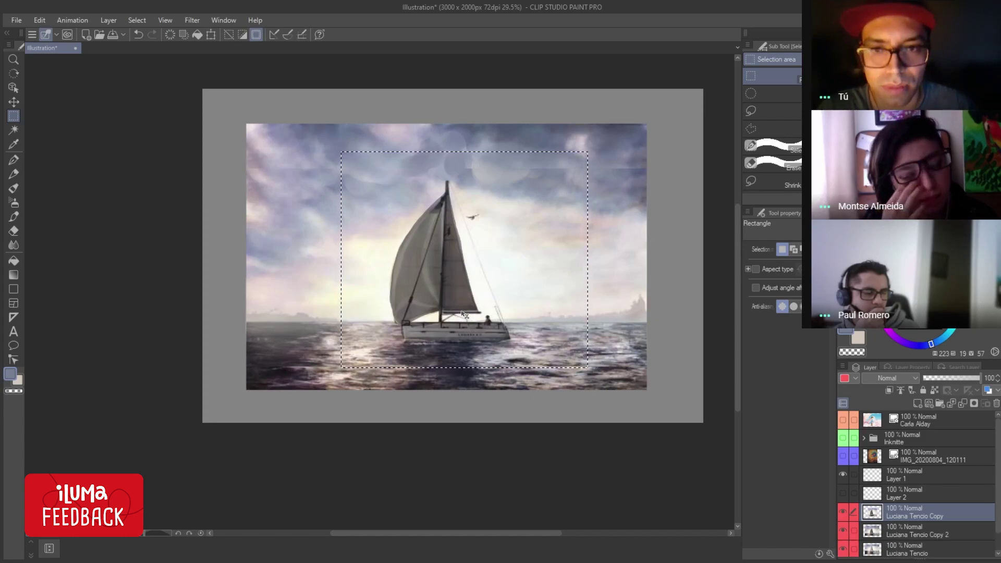
{"action": "left_click_drag", "start_coordinate": [459, 317], "coordinate": [415, 317]}
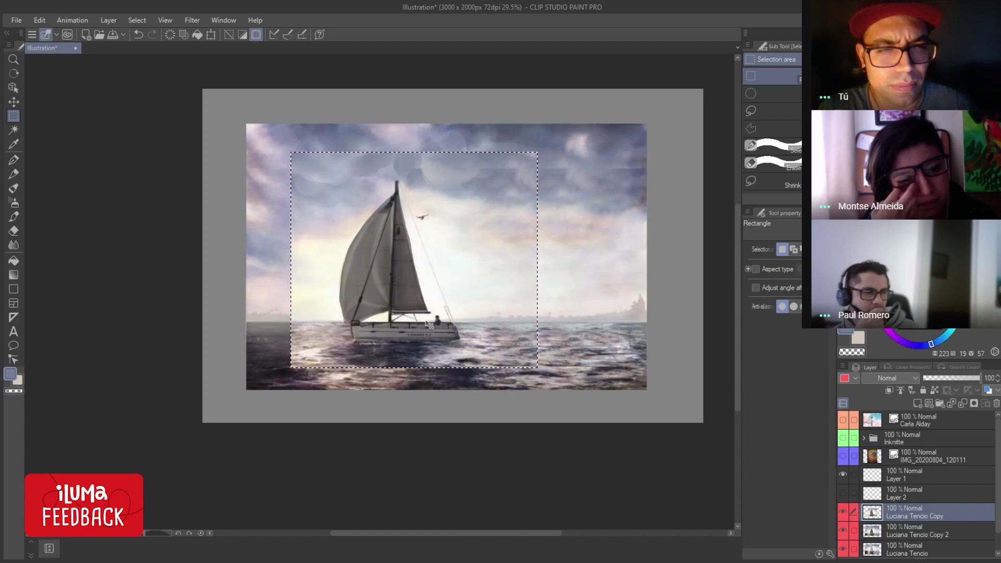
{"action": "key", "text": "ctrl+d"}
Erase the new copy's hard left and right edges with a larger eraser.
{"action": "key", "text": "e"}
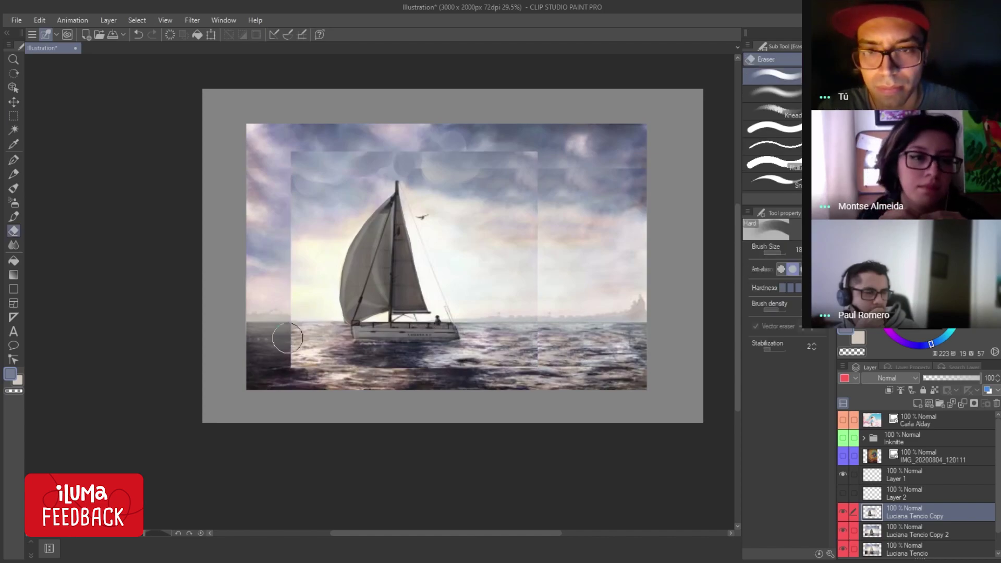
{"action": "left_click_drag", "start_coordinate": [297, 340], "coordinate": [328, 364]}
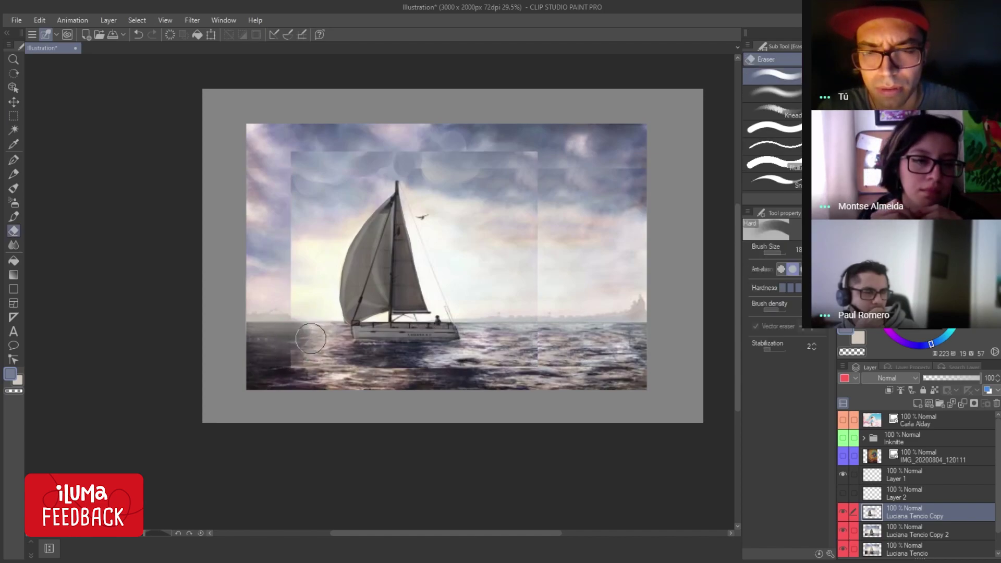
{"action": "left_click_drag", "start_coordinate": [443, 362], "coordinate": [531, 275]}
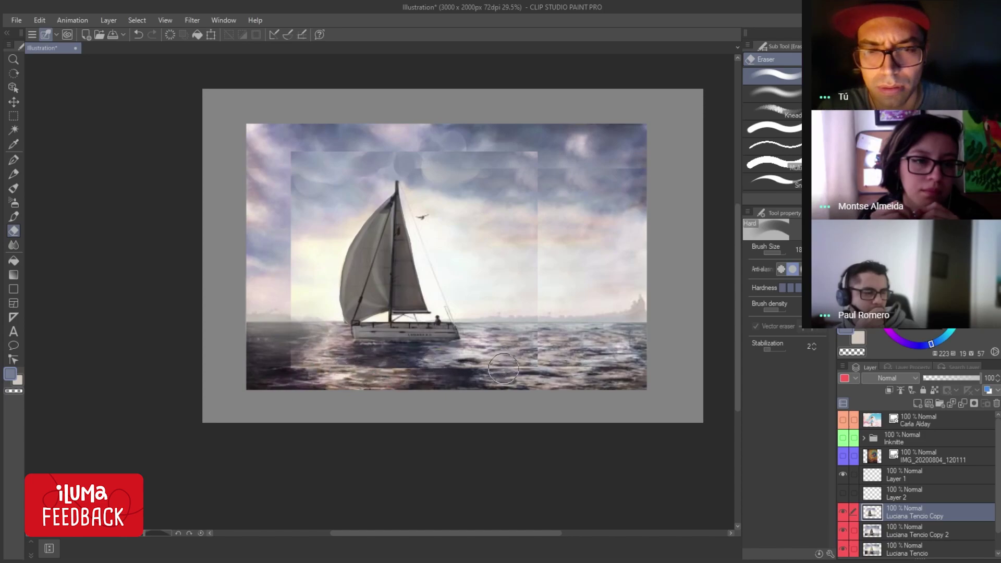
{"action": "key", "text": "bracketright"}
{"action": "key", "text": "bracketright"}
{"action": "key", "text": "bracketright"}
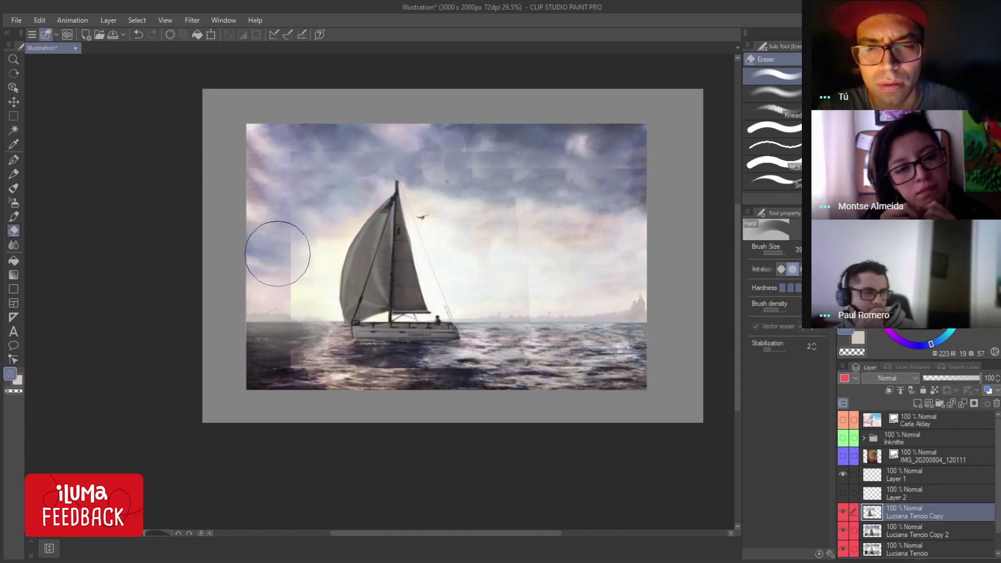
{"action": "key", "text": "ctrl+t"}
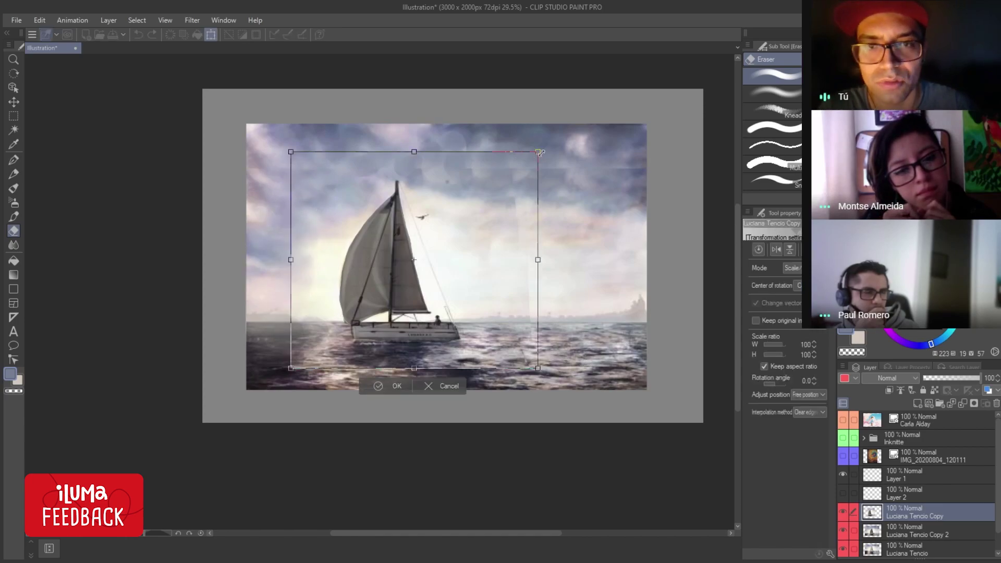
Scale the boat copy to about 119%, fine-tune its size and position, and apply the transform.
{"action": "left_click_drag", "start_coordinate": [537, 152], "coordinate": [621, 107]}
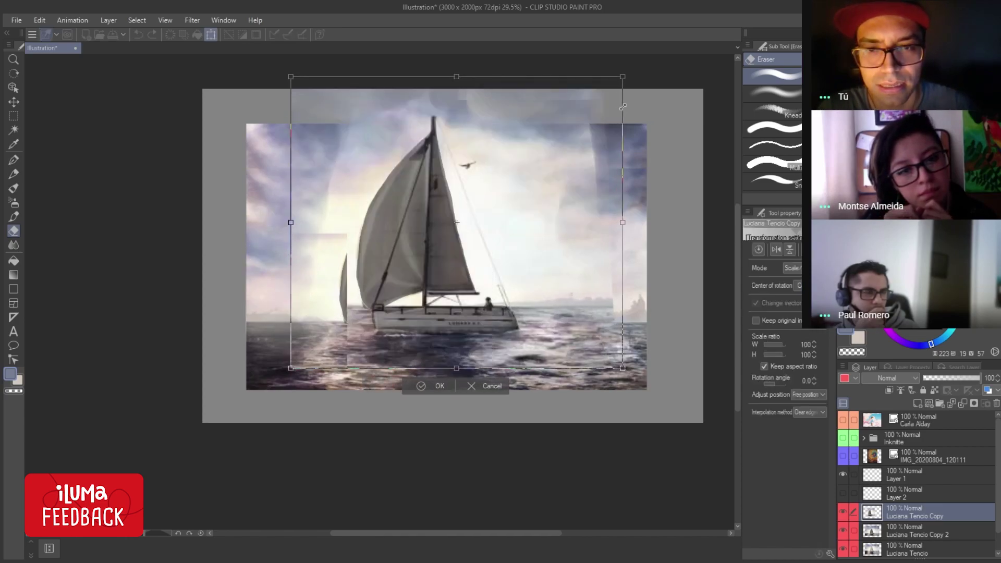
{"action": "left_click_drag", "start_coordinate": [428, 220], "coordinate": [392, 236]}
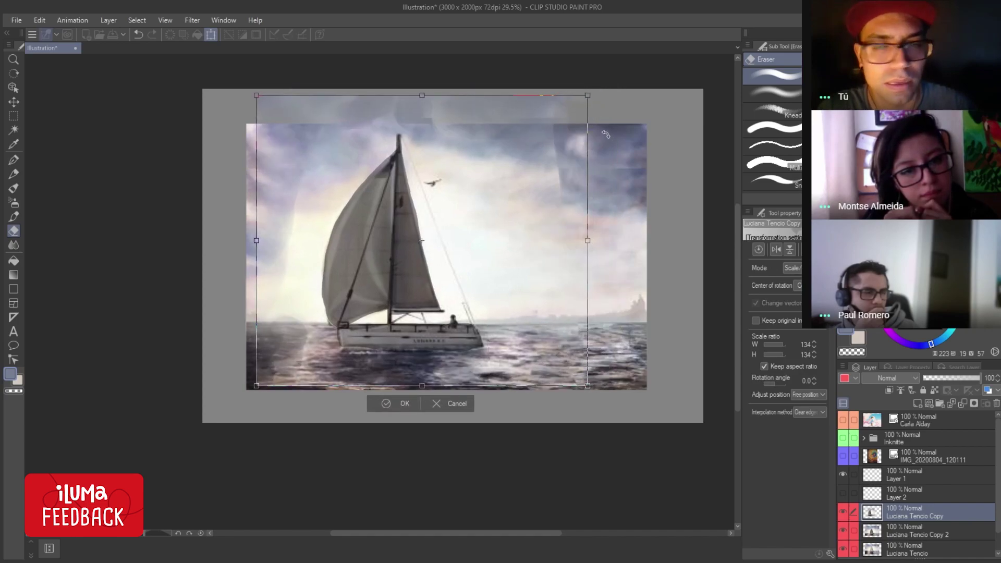
{"action": "left_click_drag", "start_coordinate": [586, 95], "coordinate": [565, 114]}
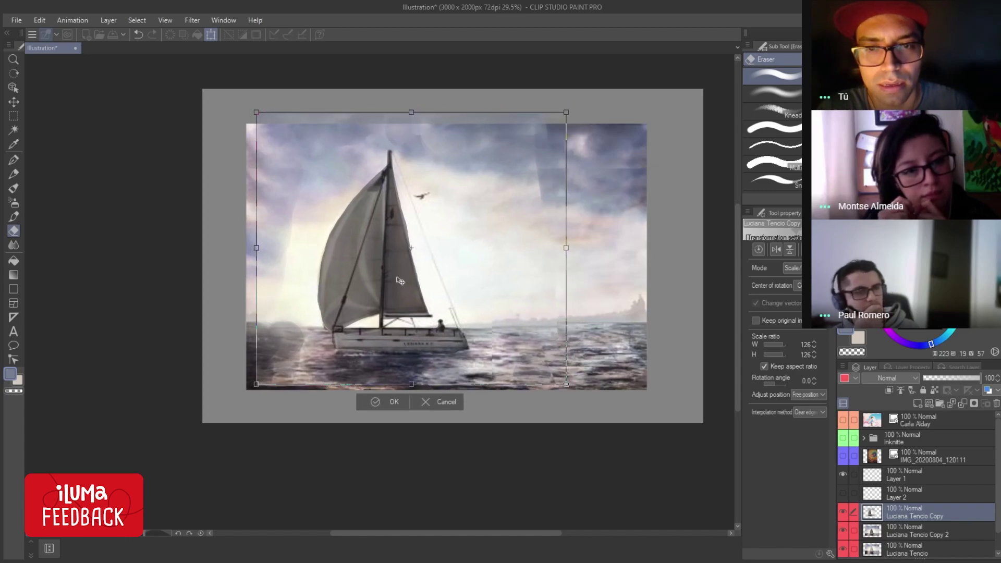
{"action": "left_click_drag", "start_coordinate": [400, 281], "coordinate": [403, 276]}
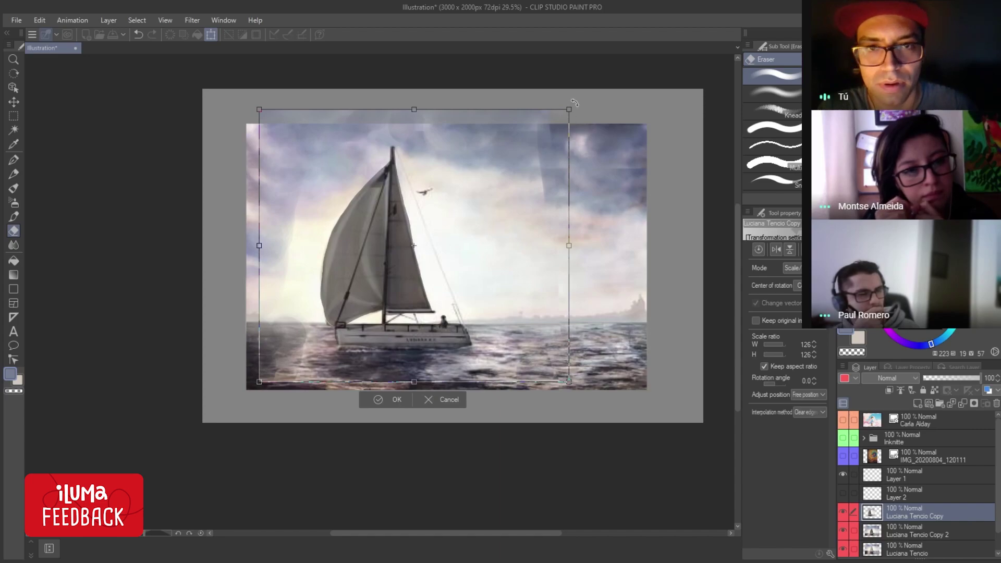
{"action": "left_click_drag", "start_coordinate": [570, 108], "coordinate": [551, 125]}
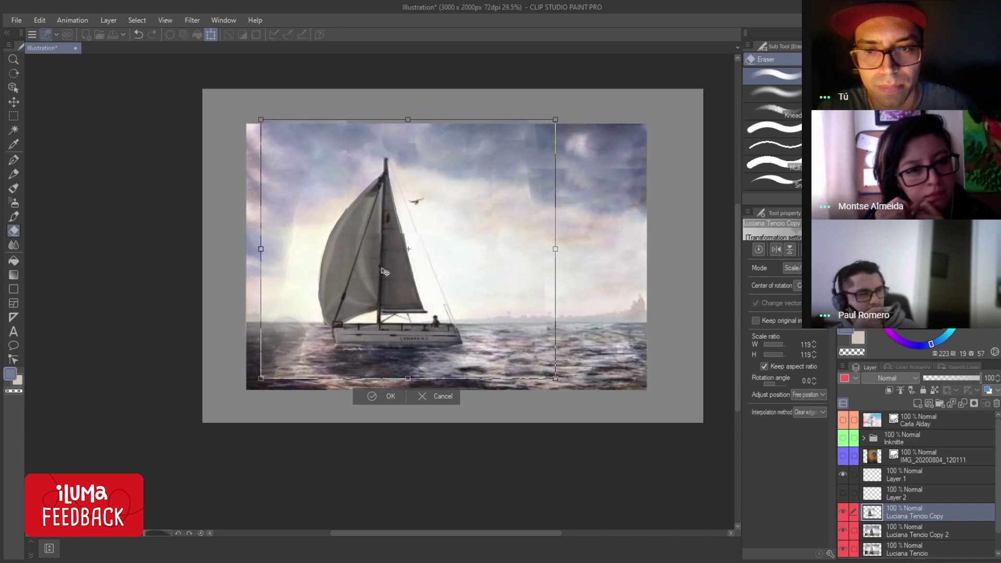
{"action": "left_click_drag", "start_coordinate": [385, 274], "coordinate": [386, 272]}
{"action": "key", "text": "Return"}
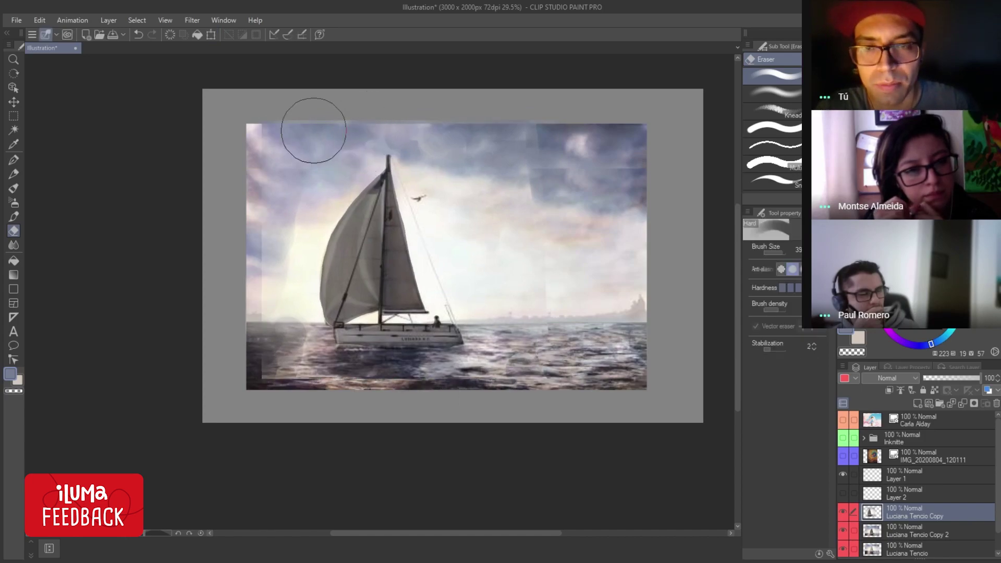
Shrink the eraser and erase the haze across the lower water from left to right.
{"action": "key", "text": "bracketleft"}
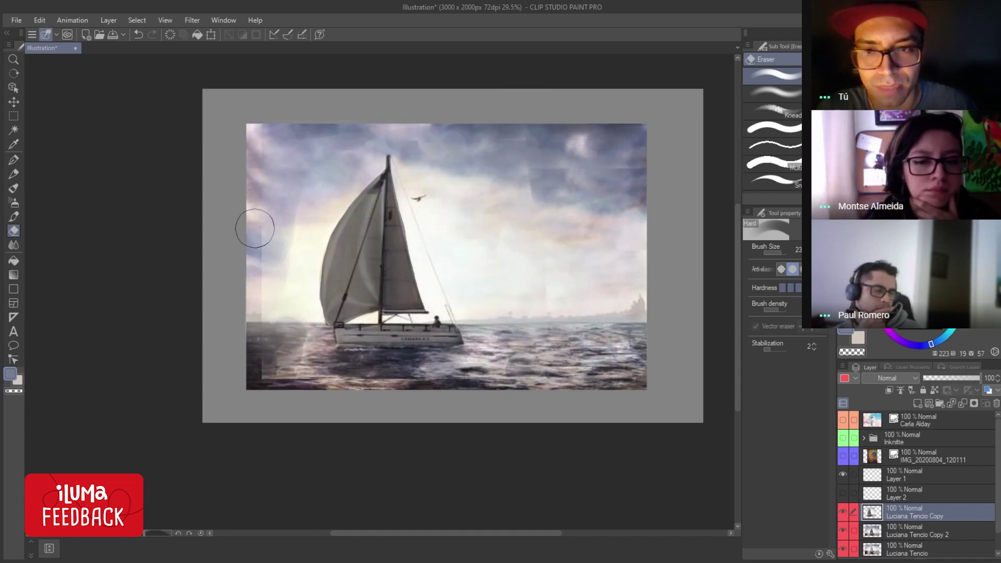
{"action": "mouse_move", "coordinate": [255, 344]}
{"action": "left_mouse_down"}
{"action": "mouse_move", "coordinate": [266, 365]}
{"action": "mouse_move", "coordinate": [290, 351]}
{"action": "mouse_move", "coordinate": [325, 391]}
{"action": "left_mouse_up"}
{"action": "left_click_drag", "start_coordinate": [380, 375], "coordinate": [390, 377]}
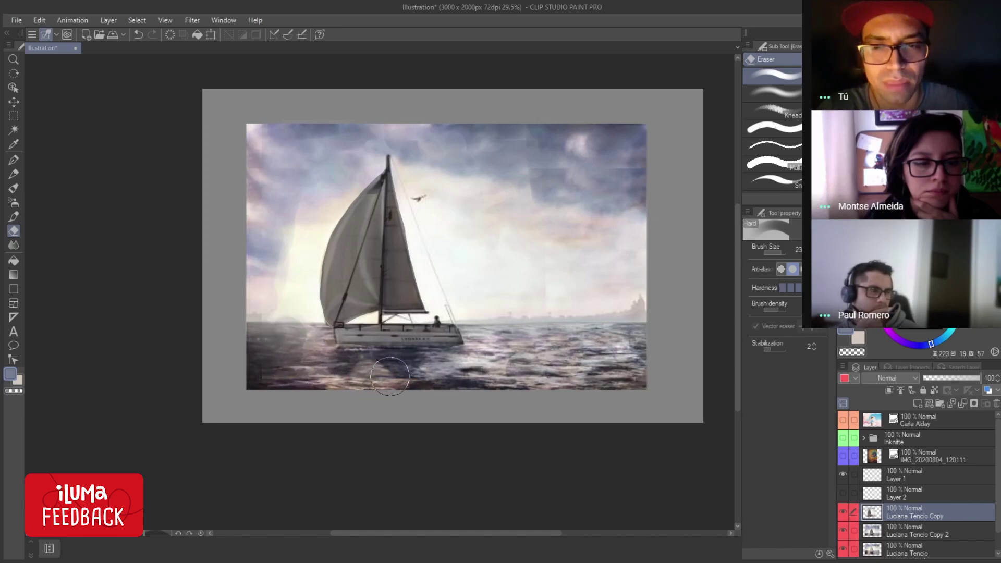
{"action": "left_click_drag", "start_coordinate": [477, 368], "coordinate": [532, 336]}
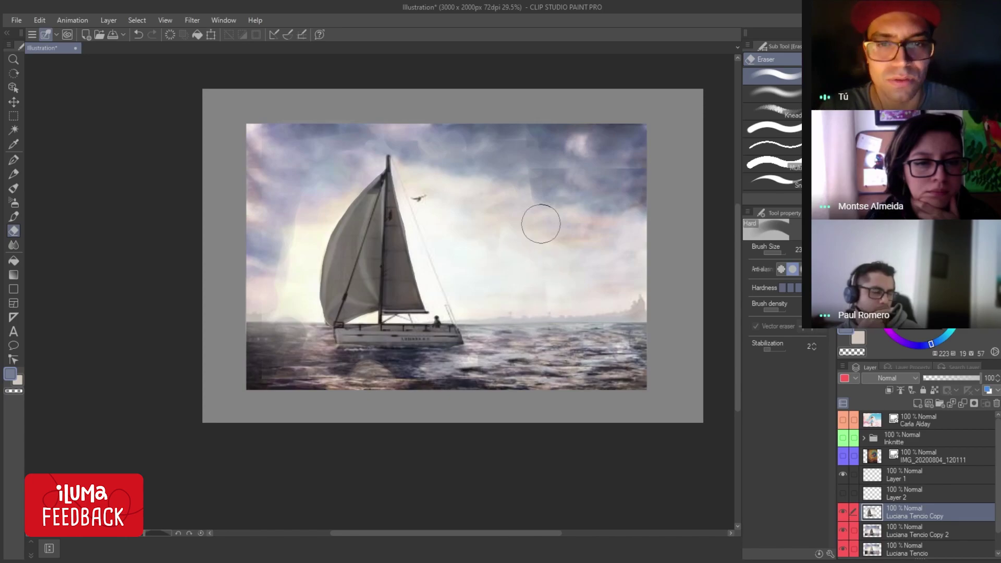
{"action": "key", "text": "slash"}
{"action": "left_click_drag", "start_coordinate": [537, 270], "coordinate": [498, 267]}
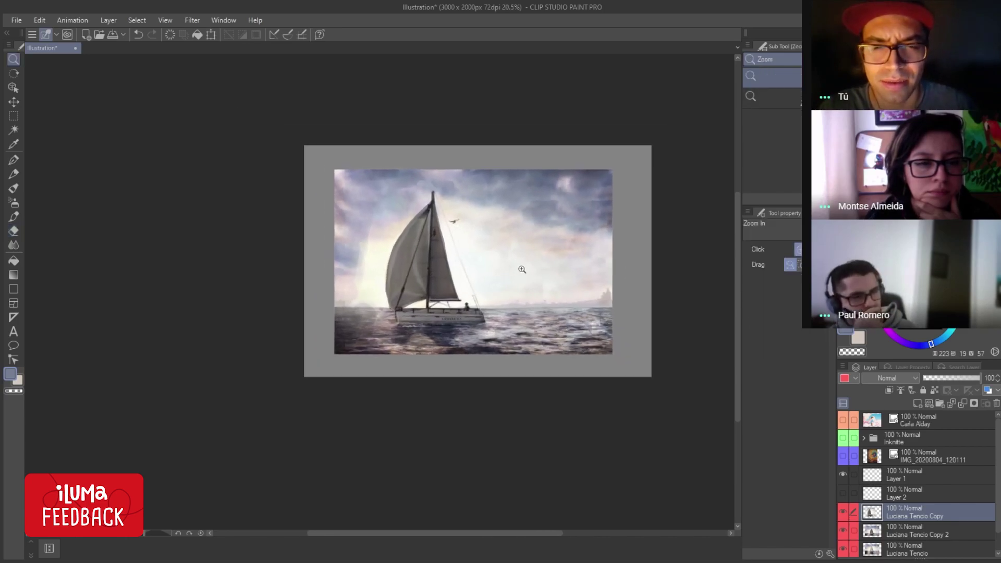
{"action": "key", "text": "e"}
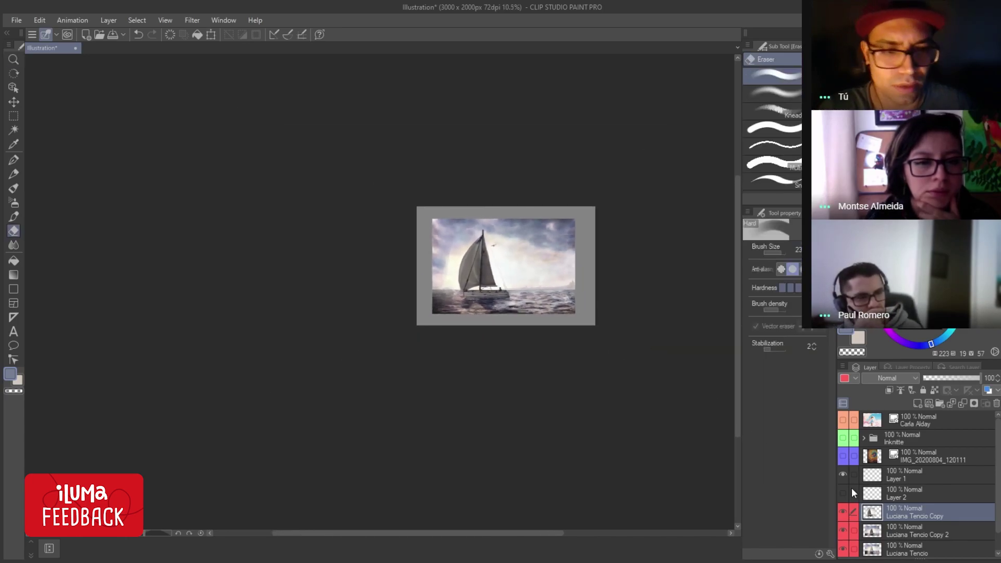
{"action": "key", "text": "ctrl+e"}
{"action": "left_click", "coordinate": [841, 508]}
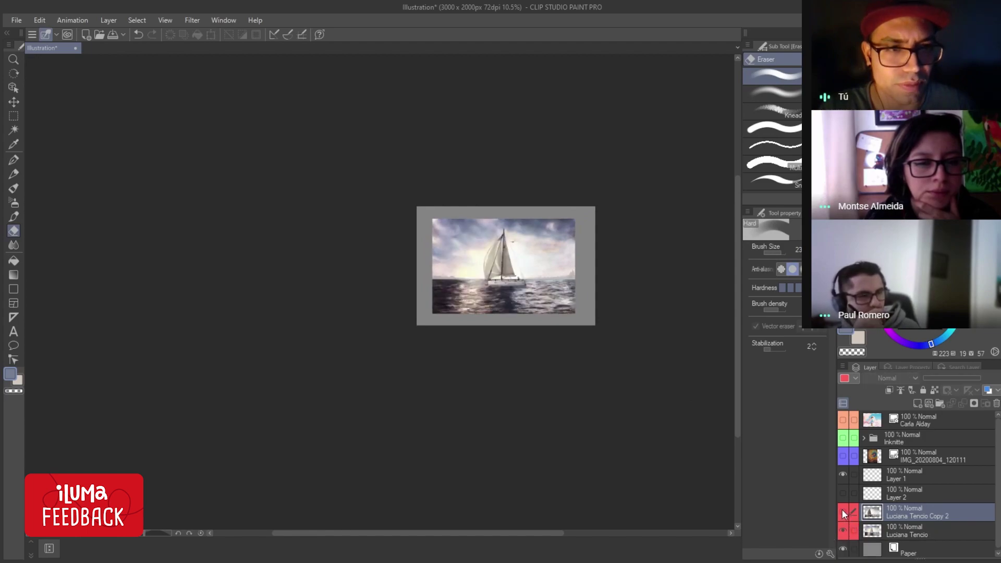
{"action": "left_click", "coordinate": [843, 510]}
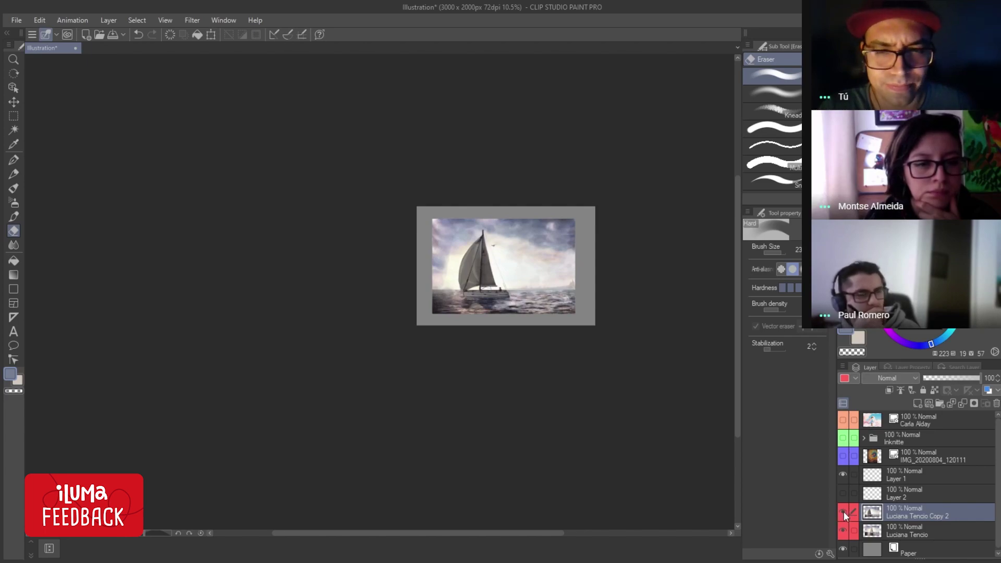
{"action": "left_click", "coordinate": [843, 511]}
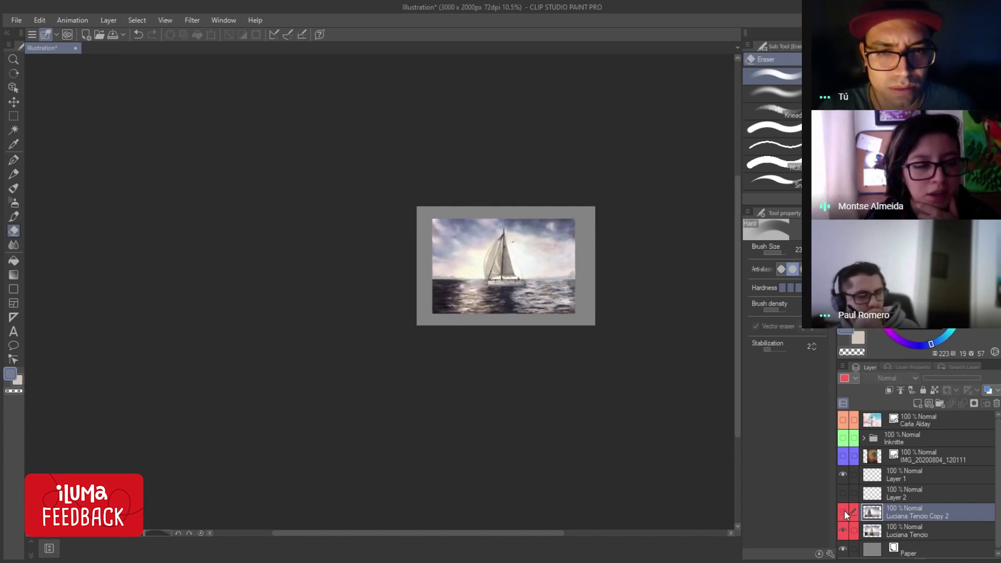
{"action": "left_click", "coordinate": [844, 510]}
{"action": "scroll", "coordinate": [526, 297], "scroll_direction": "up", "scroll_amount": 2}
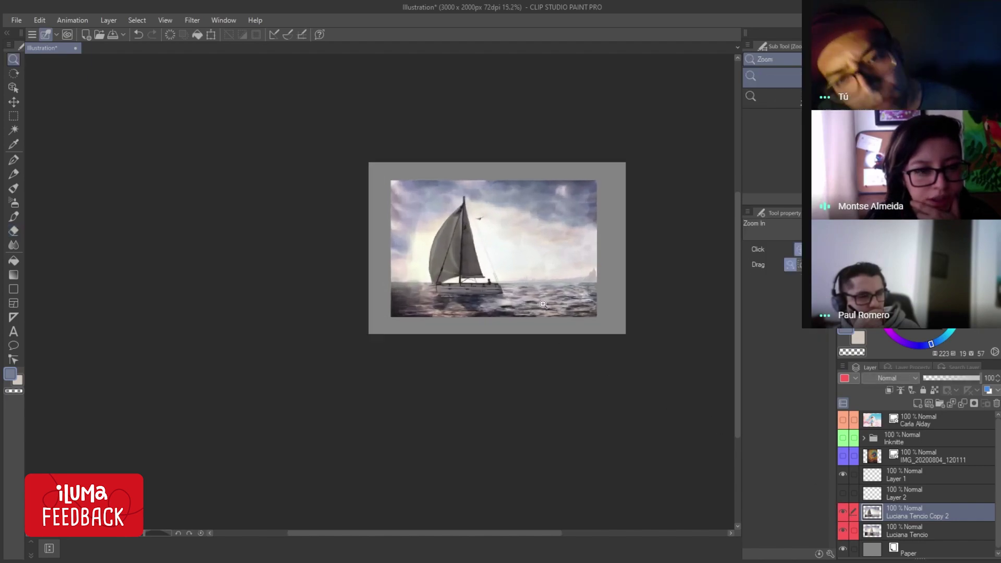
{"action": "scroll", "coordinate": [527, 297], "scroll_direction": "up", "scroll_amount": 3}
{"action": "left_click_drag", "start_coordinate": [551, 257], "coordinate": [527, 344]}
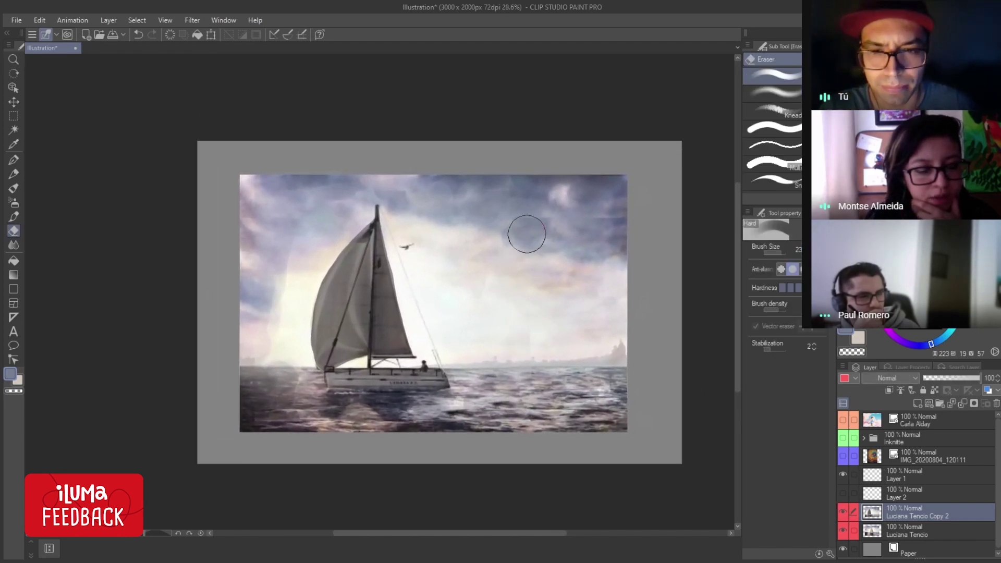
{"action": "key", "text": "b"}
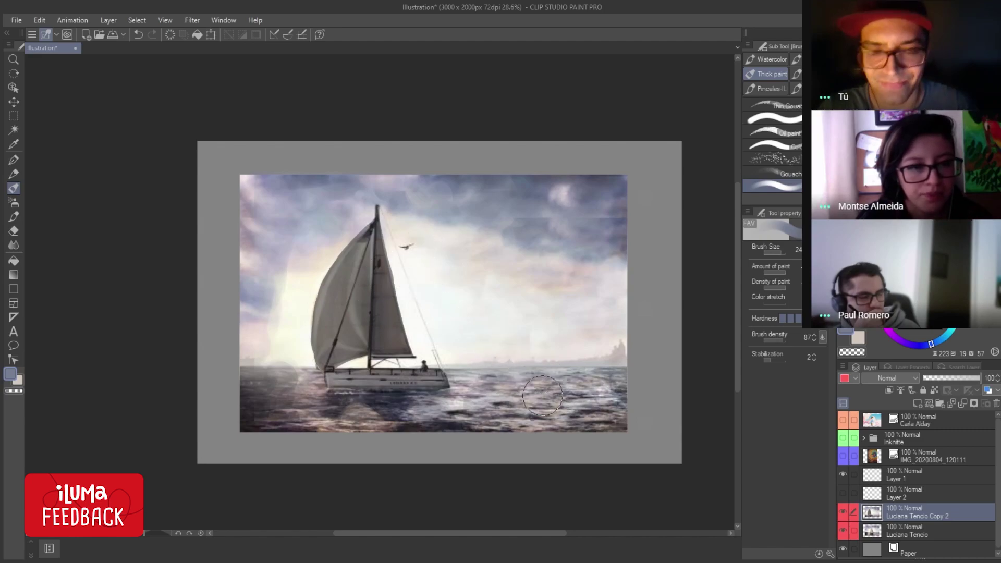
{"action": "key", "text": "ctrl+z"}
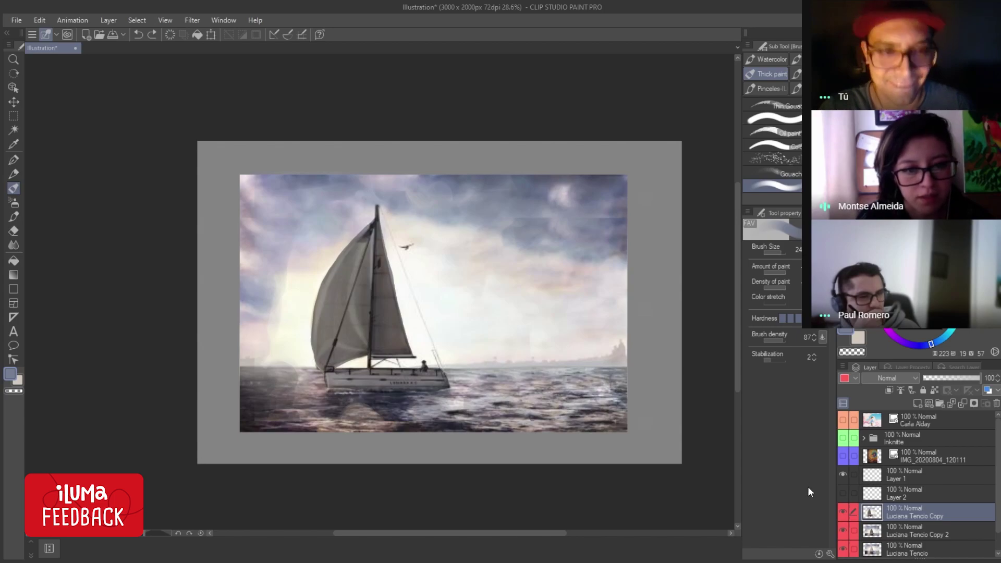
{"action": "key", "text": "ctrl+t"}
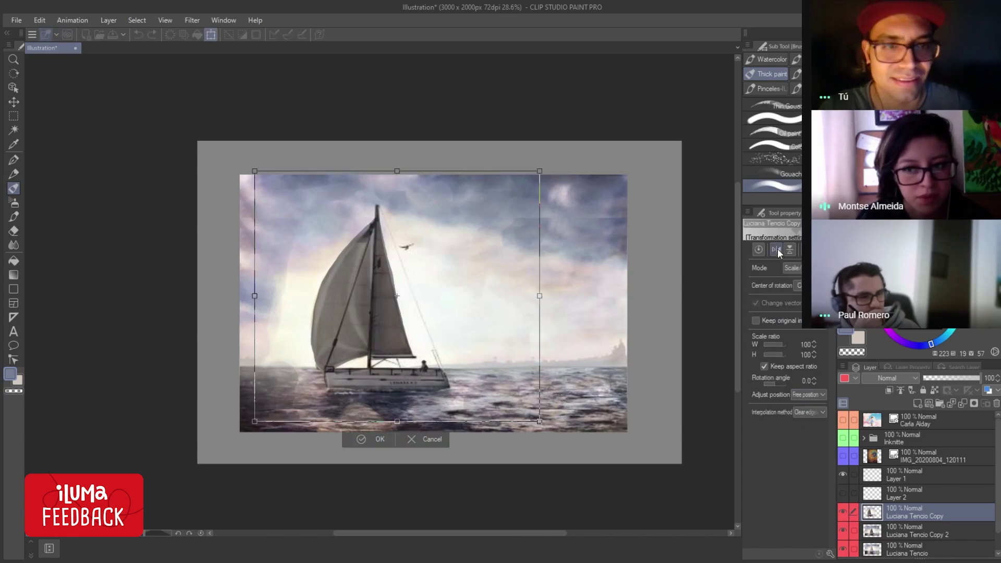
Flip the boat copy layer horizontally, shift it left, and apply the transform.
{"action": "left_click", "coordinate": [776, 250]}
{"action": "left_click_drag", "start_coordinate": [464, 335], "coordinate": [421, 337]}
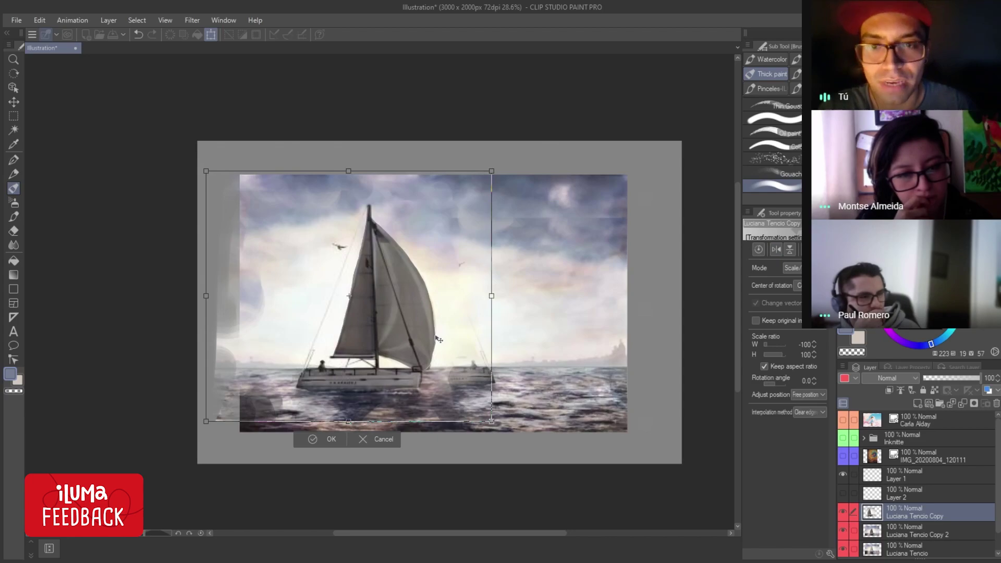
{"action": "key", "text": "Return"}
{"action": "key", "text": "e"}
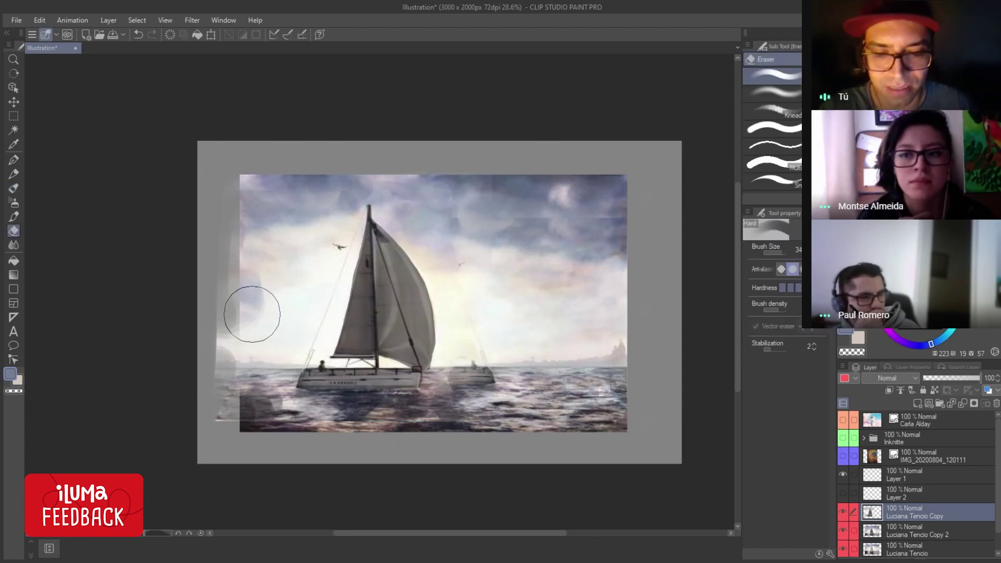
Move a vertical strip from the layer's left edge to just right of the sail.
{"action": "key", "text": "o"}
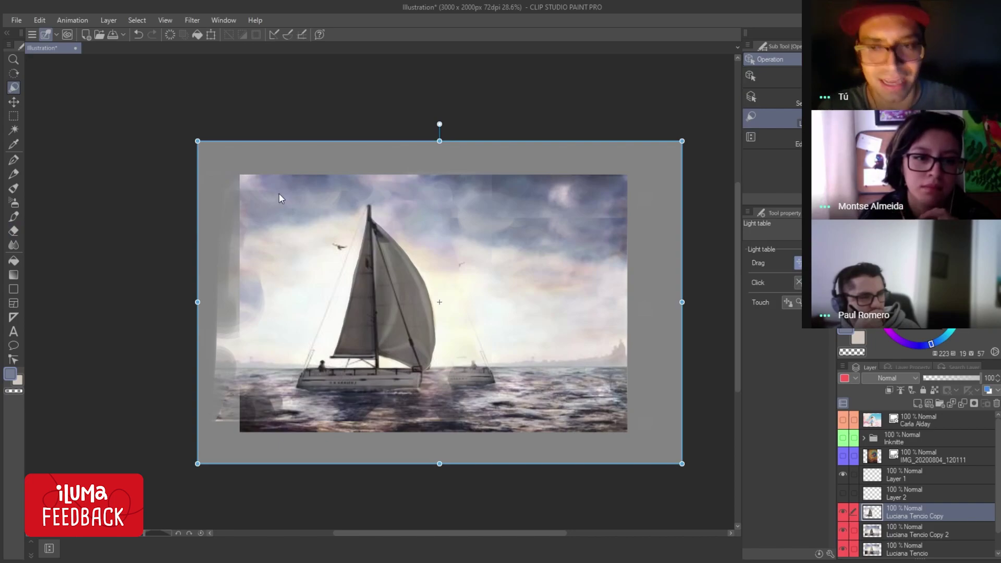
{"action": "key", "text": "m"}
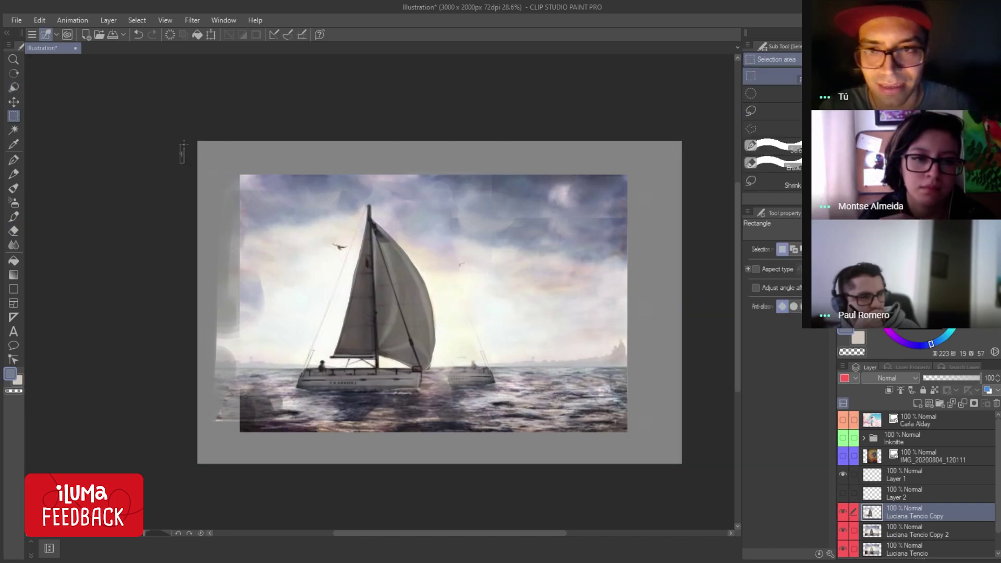
{"action": "left_click_drag", "start_coordinate": [183, 144], "coordinate": [282, 442]}
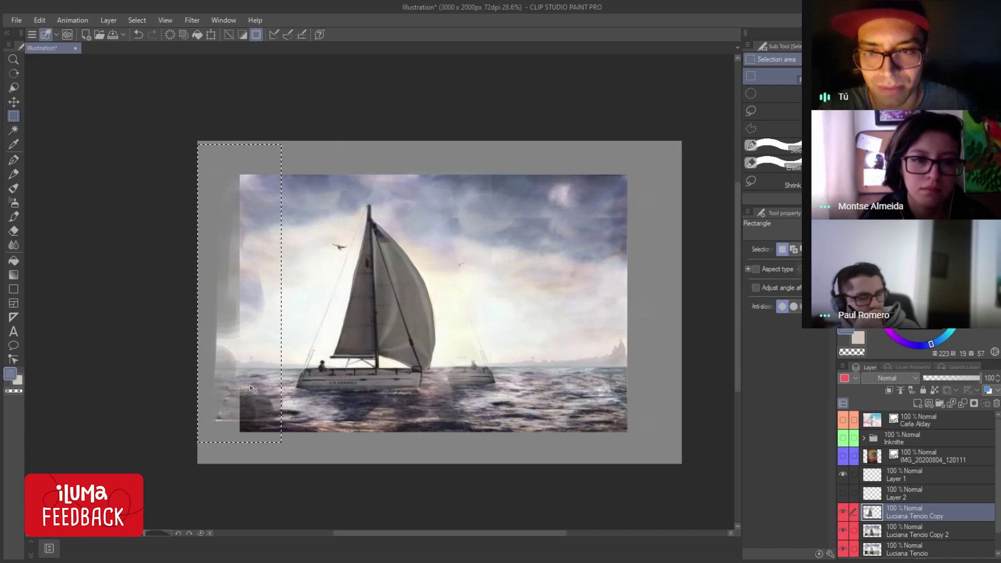
{"action": "mouse_move", "coordinate": [254, 387]}
{"action": "left_mouse_down"}
{"action": "mouse_move", "coordinate": [500, 395]}
{"action": "mouse_move", "coordinate": [467, 396]}
{"action": "left_mouse_up"}
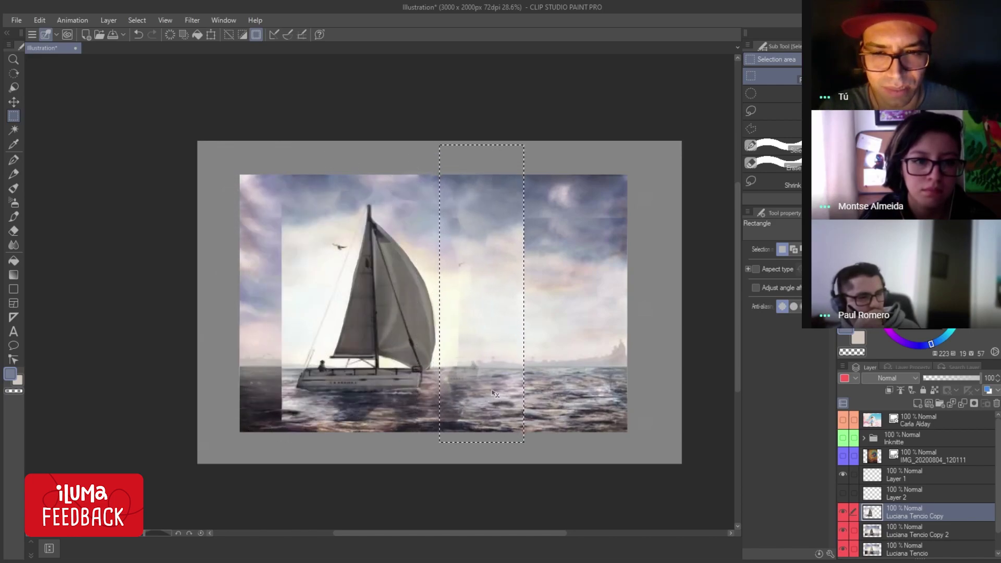
{"action": "left_click", "coordinate": [474, 306]}
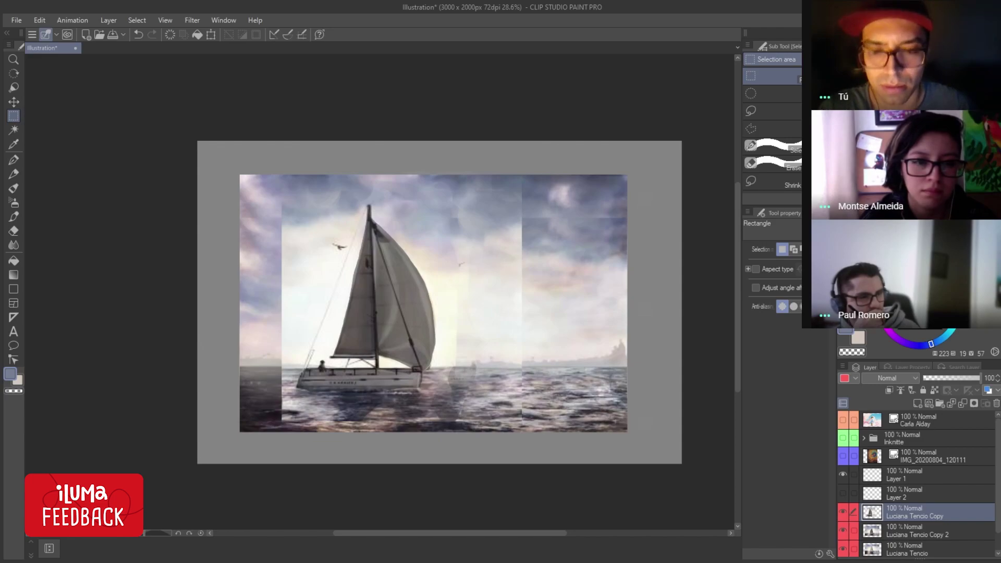
{"action": "key", "text": "e"}
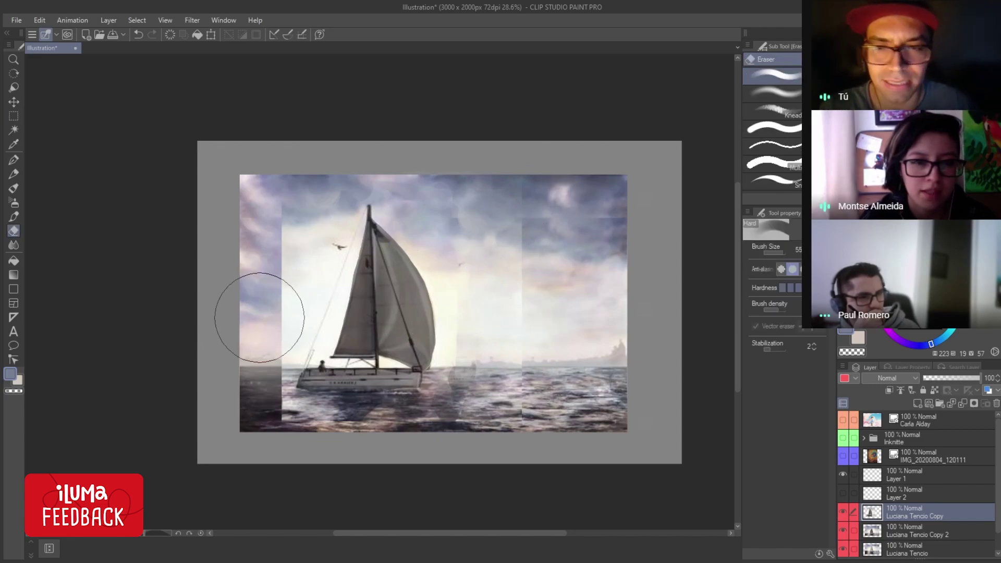
Brighten the sky left of the sail and paint dark purple strokes over the water below the boat.
{"action": "key", "text": "b"}
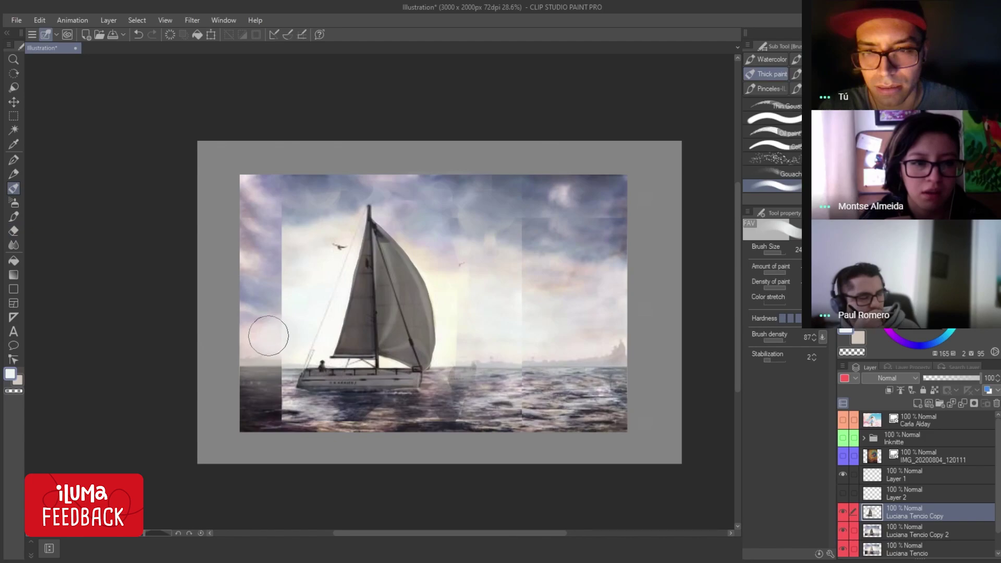
{"action": "mouse_move", "coordinate": [268, 336]}
{"action": "left_mouse_down"}
{"action": "mouse_move", "coordinate": [282, 279]}
{"action": "mouse_move", "coordinate": [271, 318]}
{"action": "left_mouse_up"}
{"action": "mouse_move", "coordinate": [291, 370]}
{"action": "left_mouse_down"}
{"action": "mouse_move", "coordinate": [274, 379]}
{"action": "mouse_move", "coordinate": [269, 409]}
{"action": "left_mouse_up"}
{"action": "left_click", "coordinate": [273, 415], "text": "alt"}
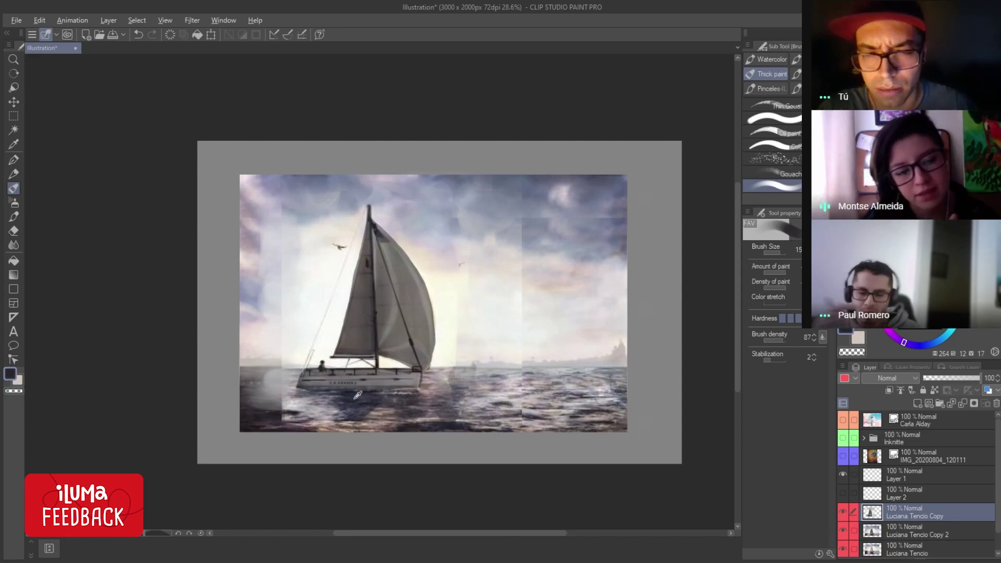
{"action": "left_click", "coordinate": [339, 402], "text": "alt"}
{"action": "mouse_move", "coordinate": [339, 402]}
{"action": "left_mouse_down"}
{"action": "mouse_move", "coordinate": [313, 413]}
{"action": "mouse_move", "coordinate": [358, 415]}
{"action": "left_mouse_up"}
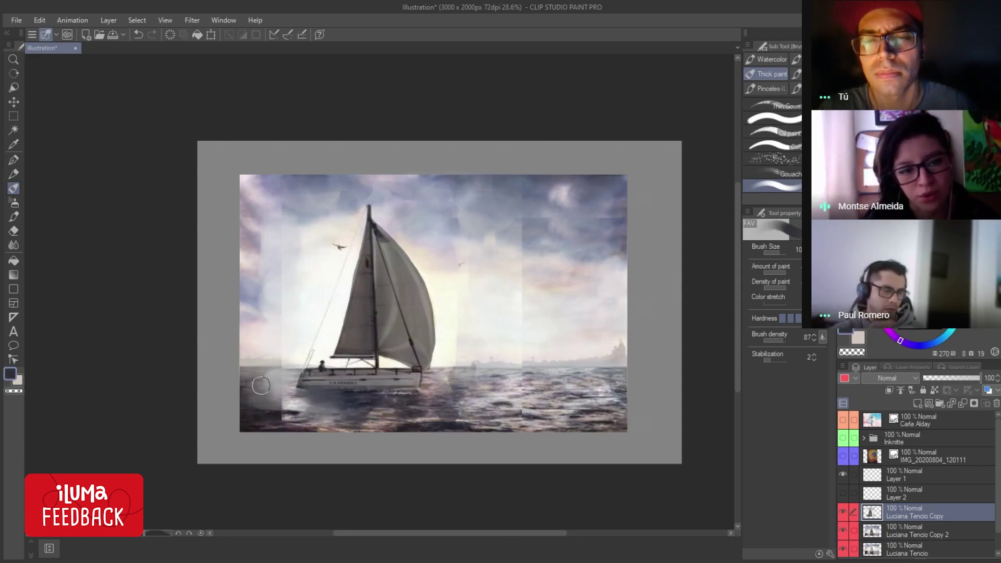
Sample light sky and blue-grey cloud tones, then zoom out to check the seams.
{"action": "left_click", "coordinate": [452, 332], "text": "alt"}
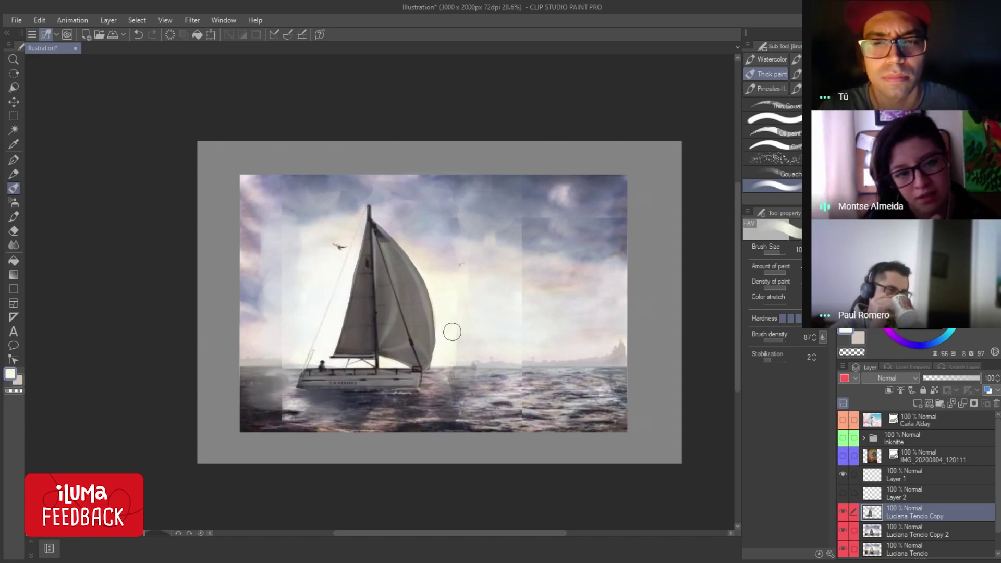
{"action": "left_click", "coordinate": [535, 311], "text": "alt"}
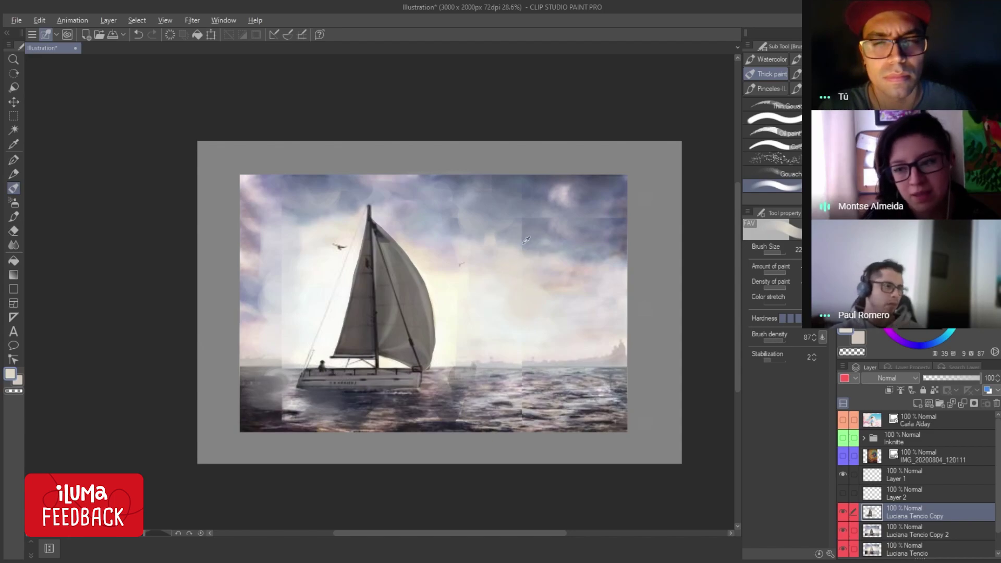
{"action": "left_click", "coordinate": [524, 242], "text": "alt"}
{"action": "left_click", "coordinate": [542, 189], "text": "alt"}
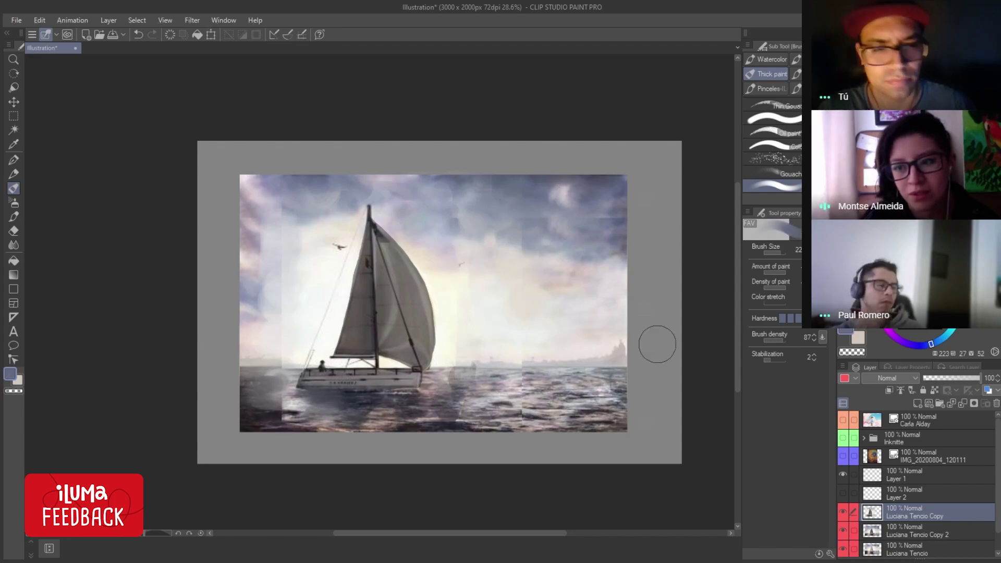
{"action": "scroll", "coordinate": [438, 315], "scroll_direction": "down", "scroll_amount": 2}
{"action": "scroll", "coordinate": [454, 313], "scroll_direction": "down", "scroll_amount": 2}
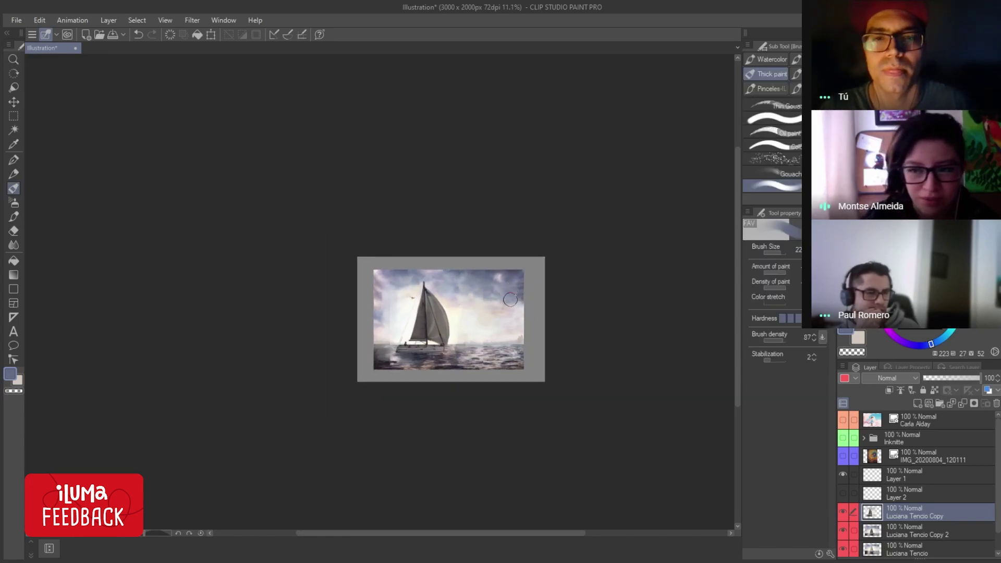
{"action": "left_click_drag", "start_coordinate": [469, 346], "coordinate": [476, 352]}
{"action": "scroll", "coordinate": [476, 353], "scroll_direction": "up", "scroll_amount": 2}
{"action": "scroll", "coordinate": [472, 334], "scroll_direction": "up", "scroll_amount": 2}
{"action": "scroll", "coordinate": [469, 318], "scroll_direction": "up", "scroll_amount": 1}
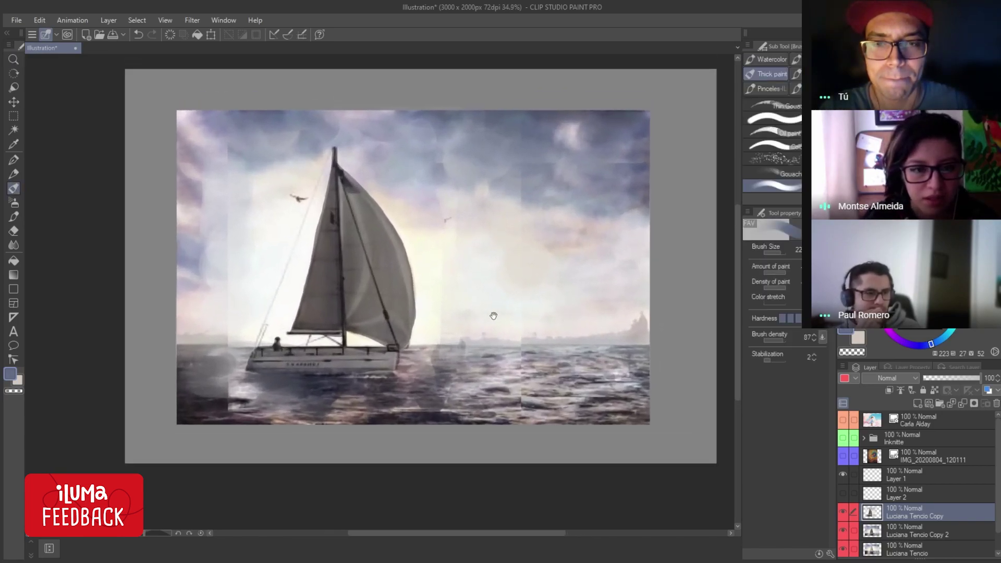
{"action": "key", "text": "m"}
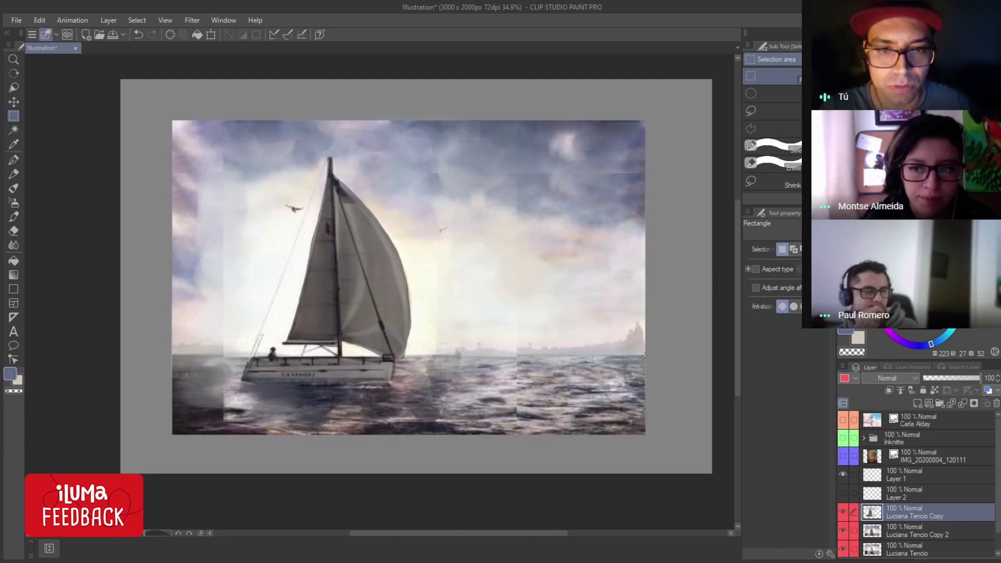
{"action": "left_click_drag", "start_coordinate": [644, 353], "coordinate": [405, 430]}
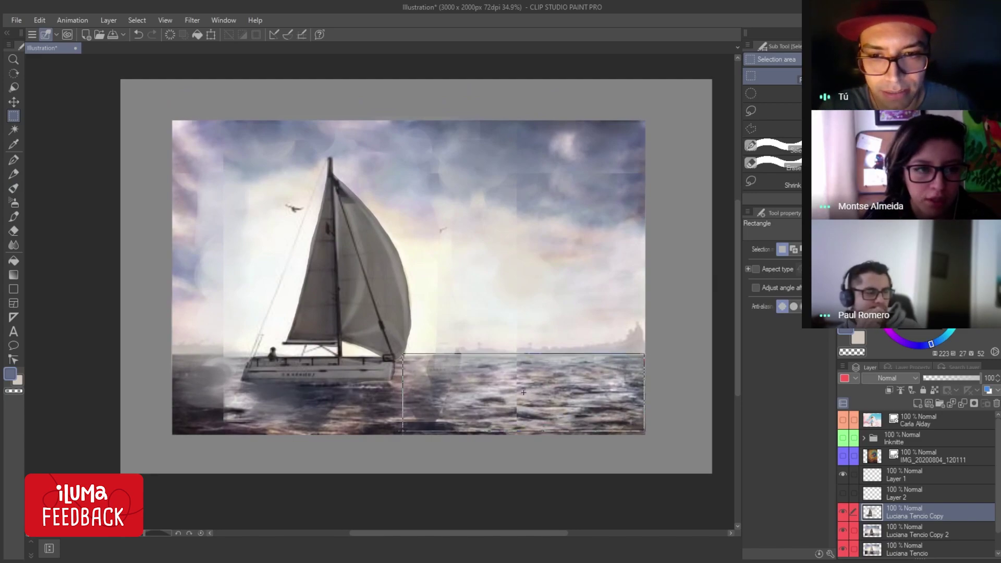
{"action": "key", "text": "ctrl+d"}
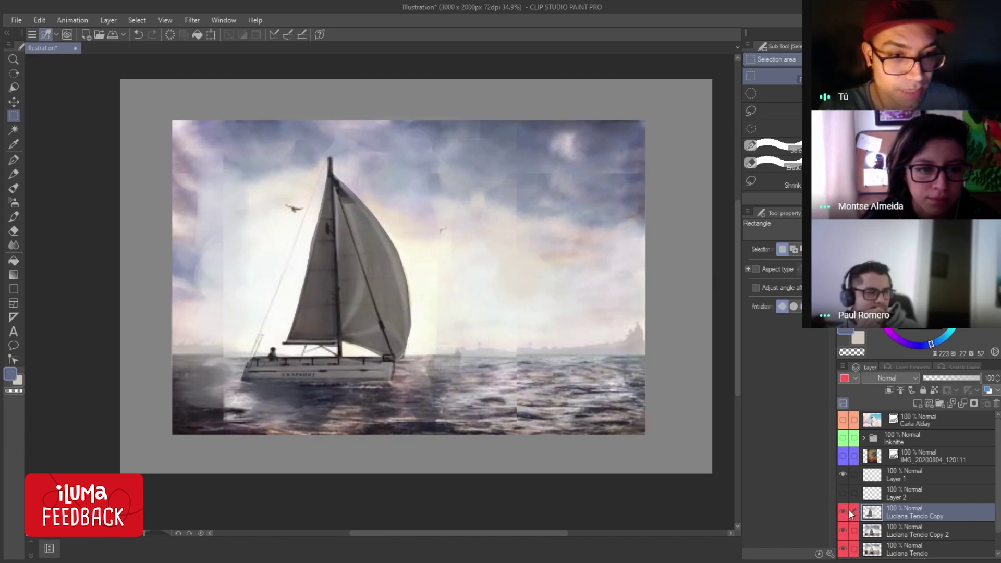
{"action": "left_click", "coordinate": [844, 510]}
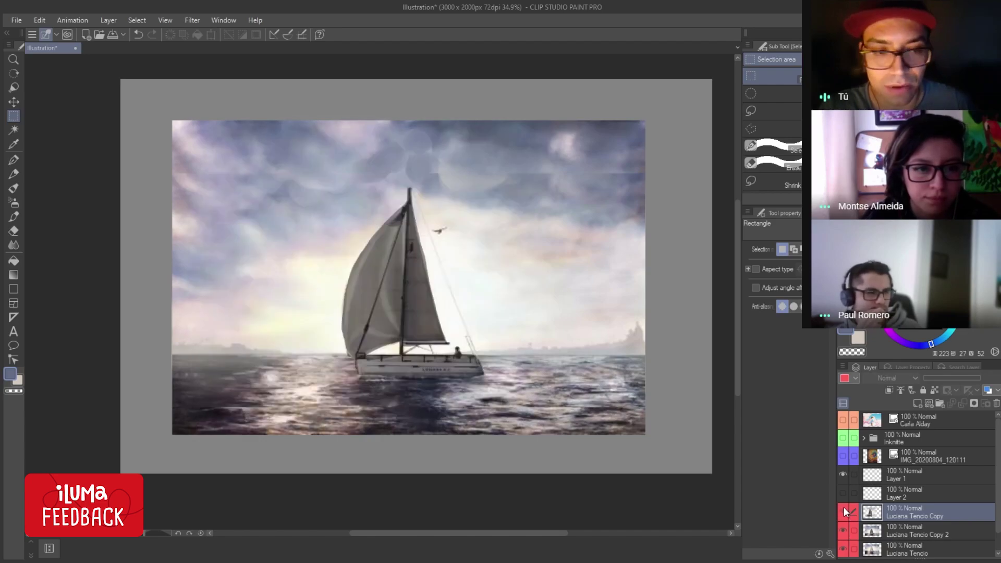
{"action": "left_click", "coordinate": [844, 508]}
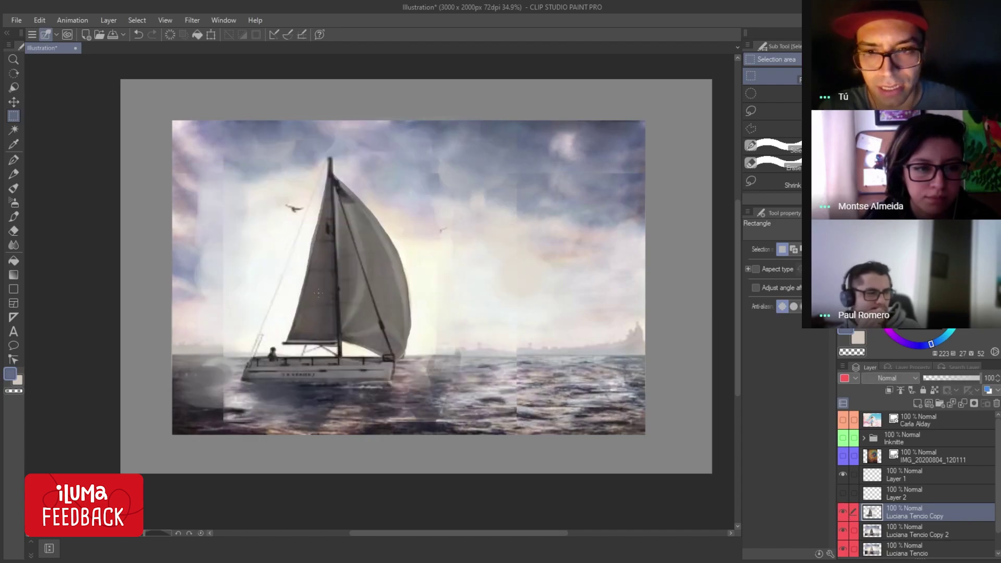
{"action": "key", "text": "b"}
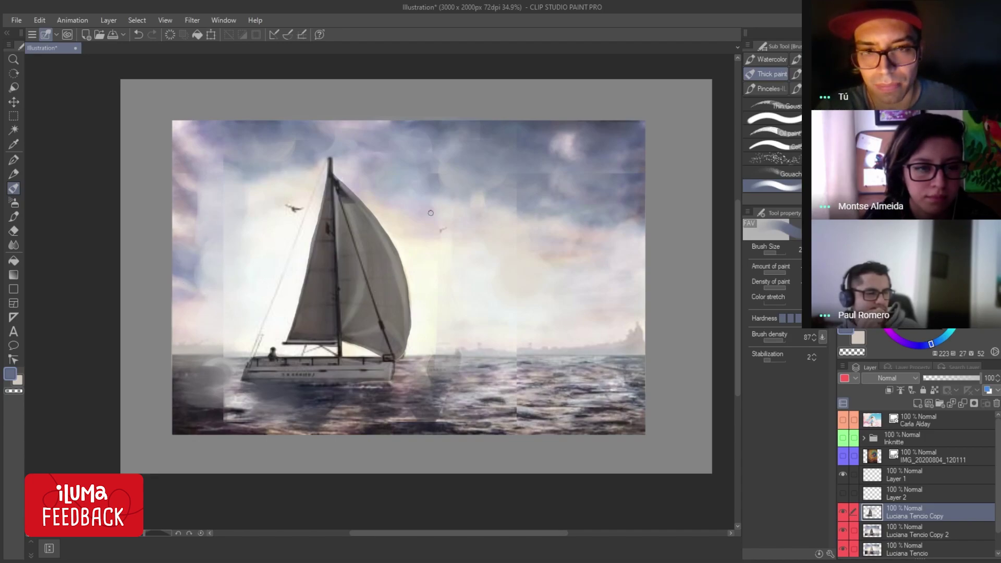
{"action": "left_click_drag", "start_coordinate": [387, 164], "coordinate": [396, 399]}
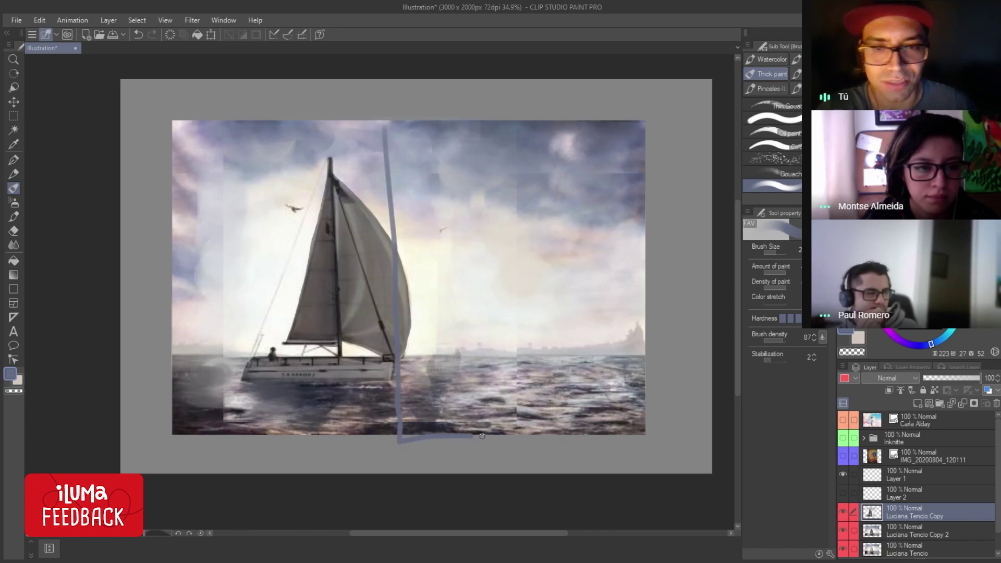
{"action": "left_click_drag", "start_coordinate": [482, 435], "coordinate": [644, 192]}
{"action": "key", "text": "ctrl+z"}
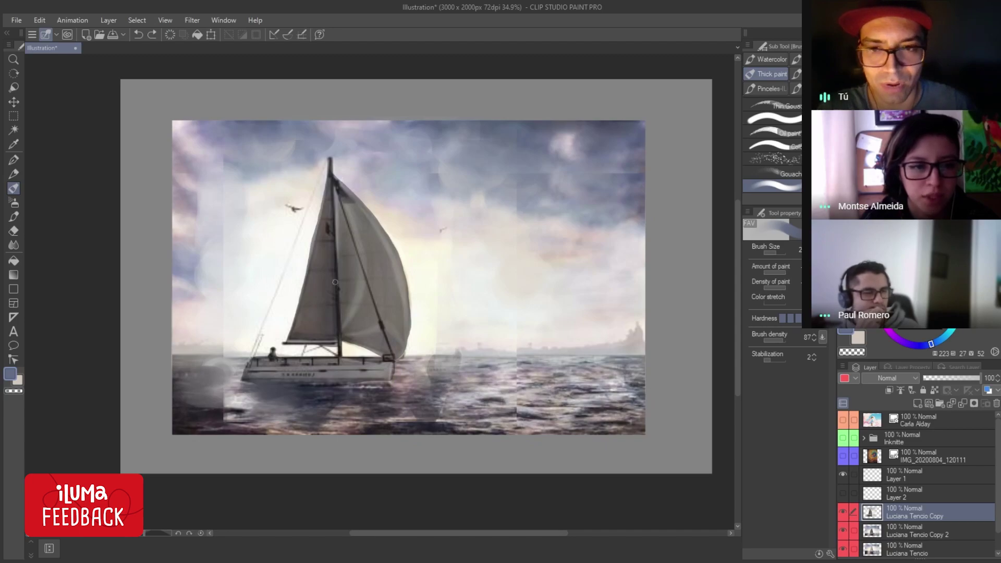
{"action": "left_click_drag", "start_coordinate": [412, 130], "coordinate": [417, 385]}
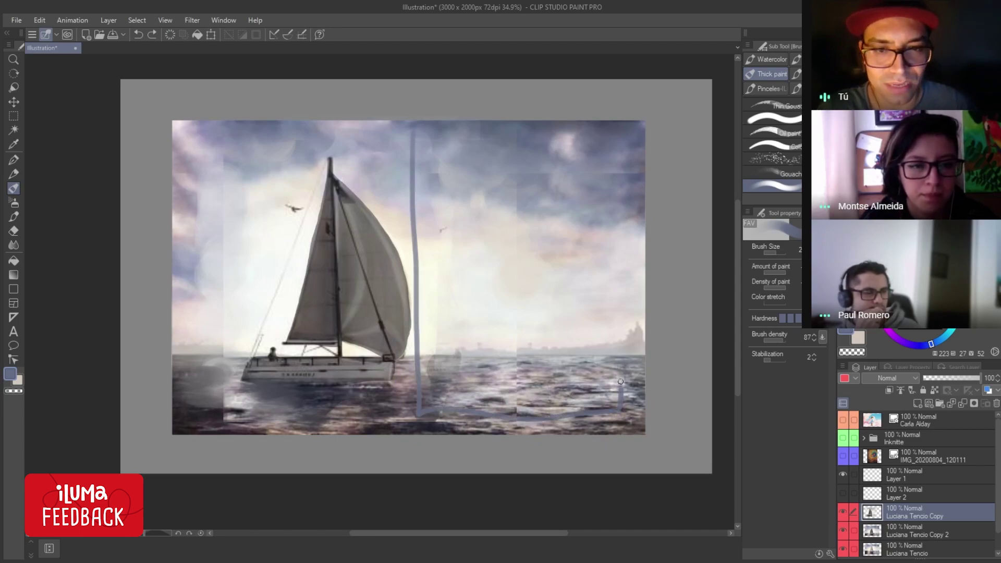
{"action": "left_click_drag", "start_coordinate": [621, 147], "coordinate": [621, 388]}
{"action": "key", "text": "ctrl+z"}
{"action": "key", "text": "ctrl+z"}
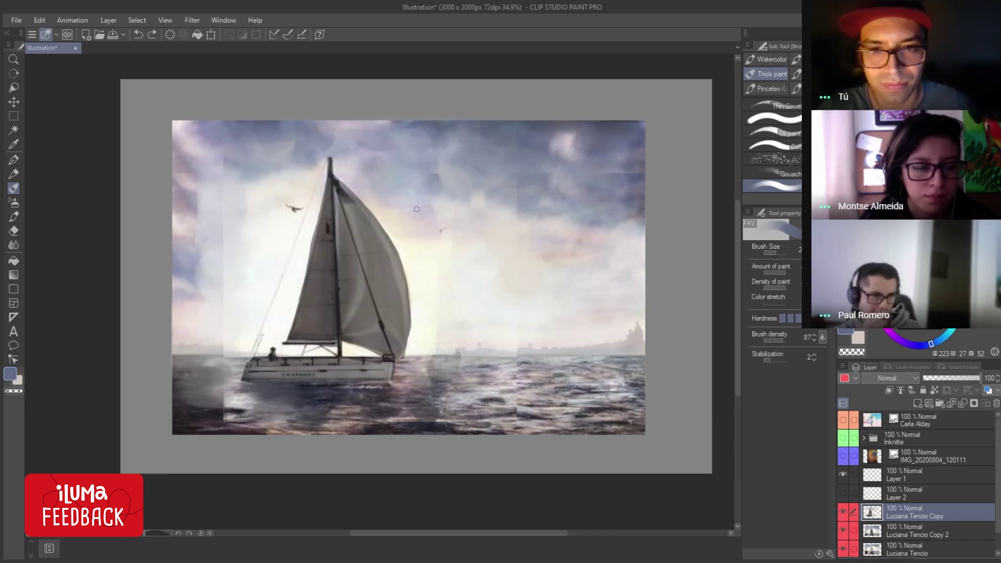
{"action": "left_click_drag", "start_coordinate": [416, 132], "coordinate": [538, 158]}
{"action": "key", "text": "ctrl+z"}
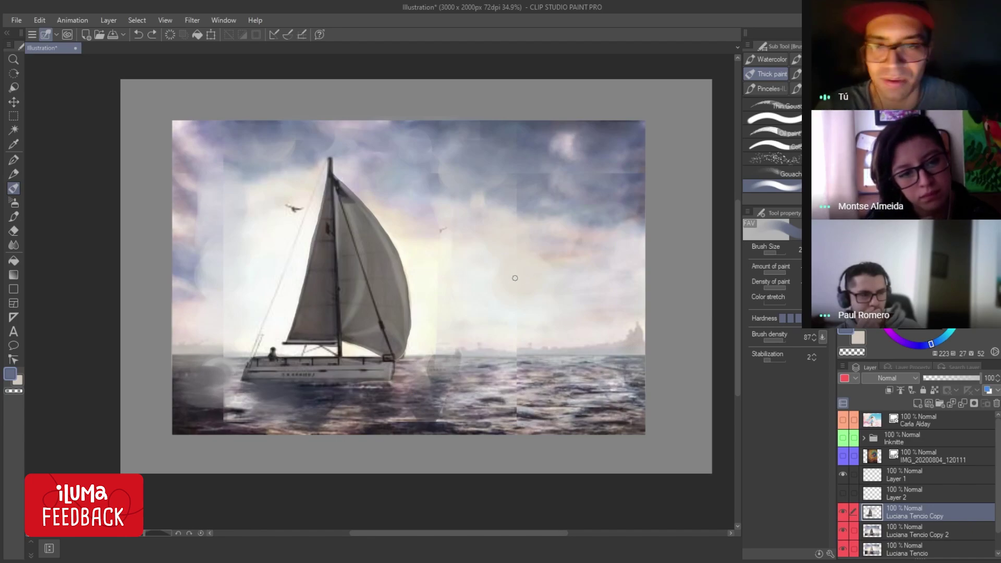
Begin a freehand lasso selection near the boat, zoom out, and return to the thick paint brush.
{"action": "key", "text": "m"}
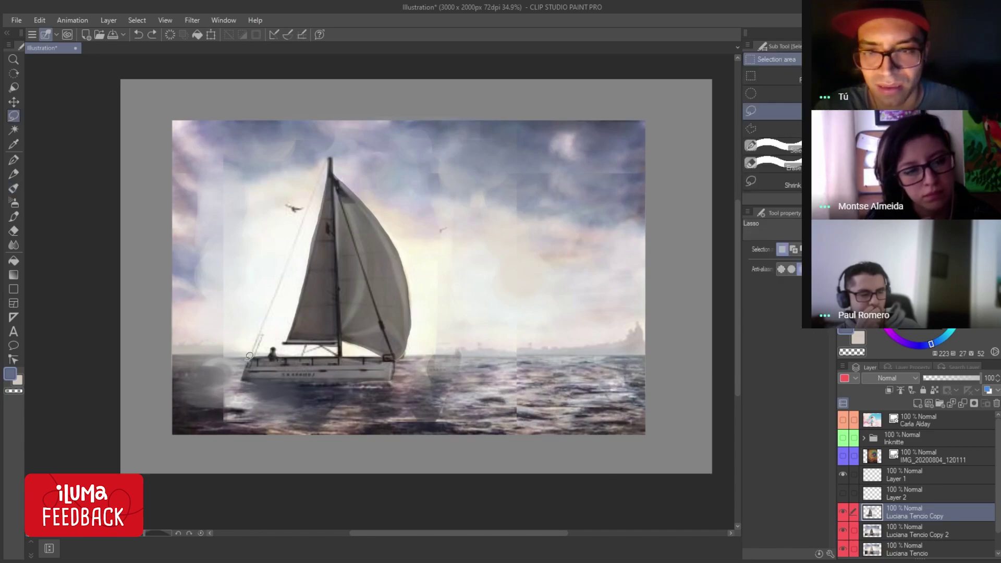
{"action": "left_click_drag", "start_coordinate": [248, 360], "coordinate": [251, 353]}
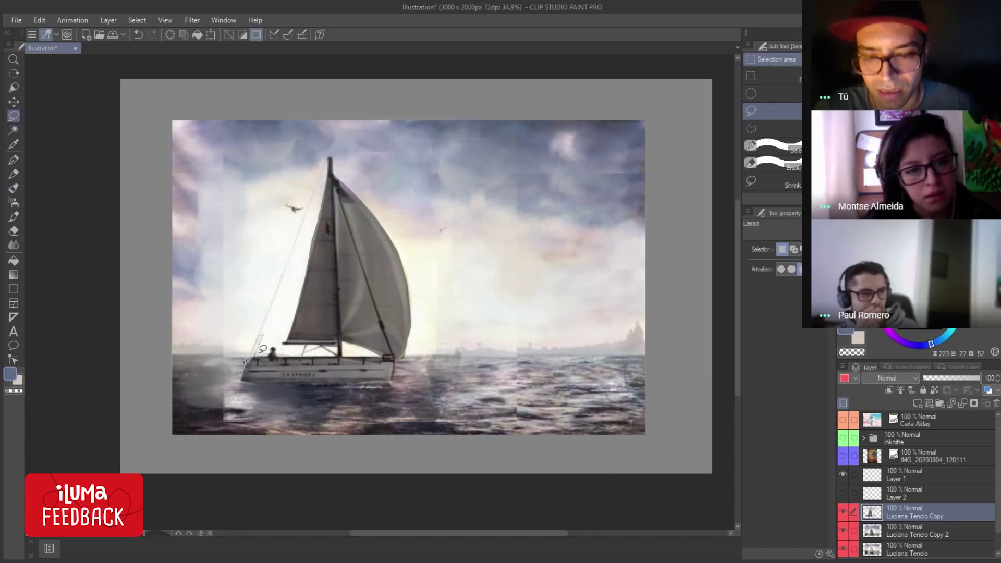
{"action": "scroll", "coordinate": [490, 287], "scroll_direction": "down", "scroll_amount": 3}
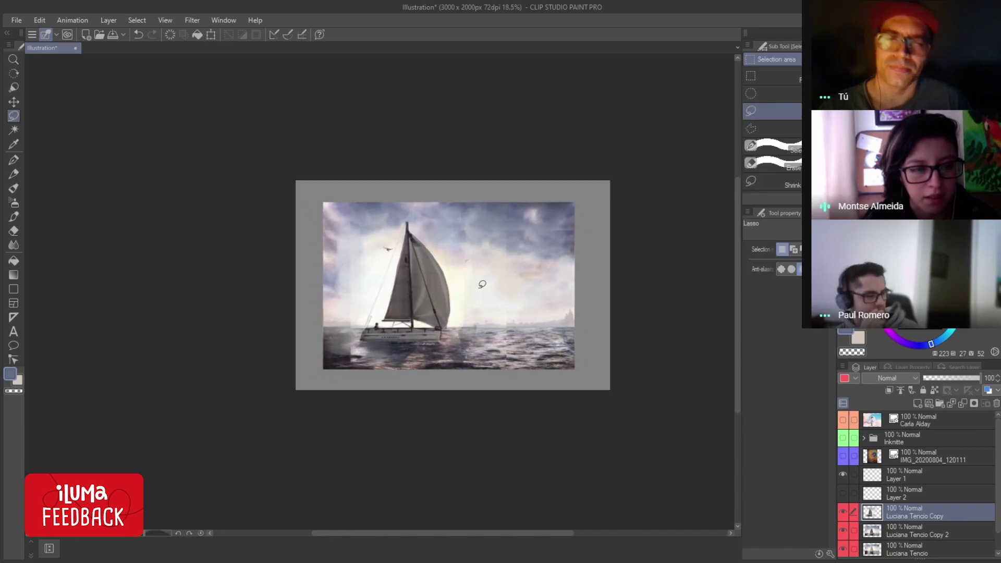
{"action": "scroll", "coordinate": [482, 284], "scroll_direction": "down", "scroll_amount": 1}
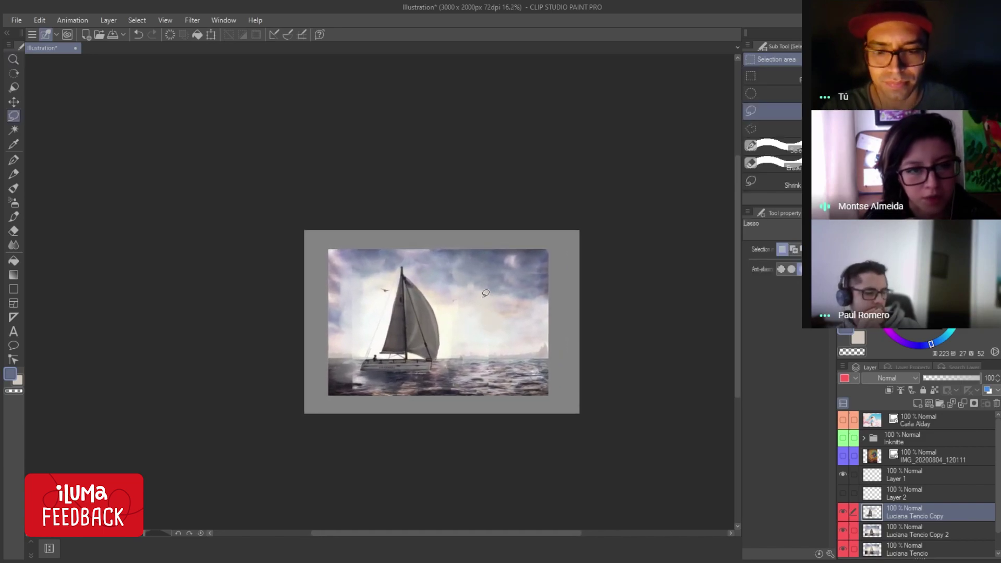
{"action": "key", "text": "b"}
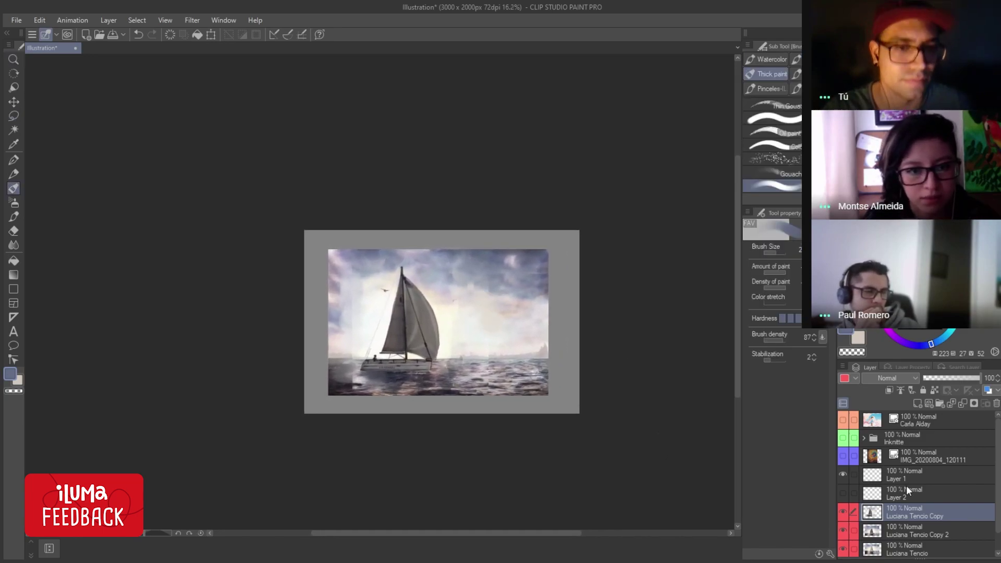
Delete the first sailboat copy layer and make 'Copy 2' visible.
{"action": "key", "text": "Delete"}
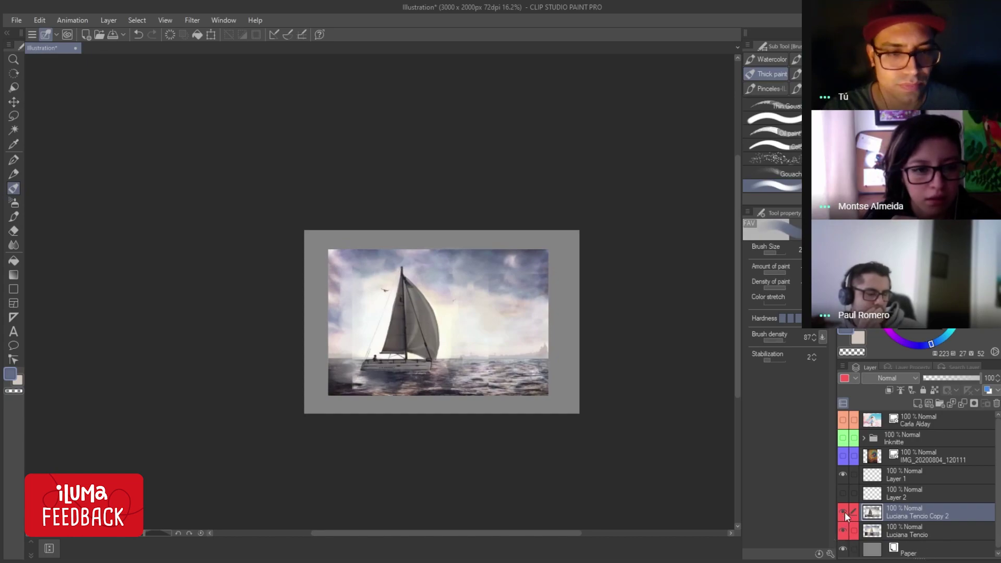
{"action": "left_click", "coordinate": [843, 512]}
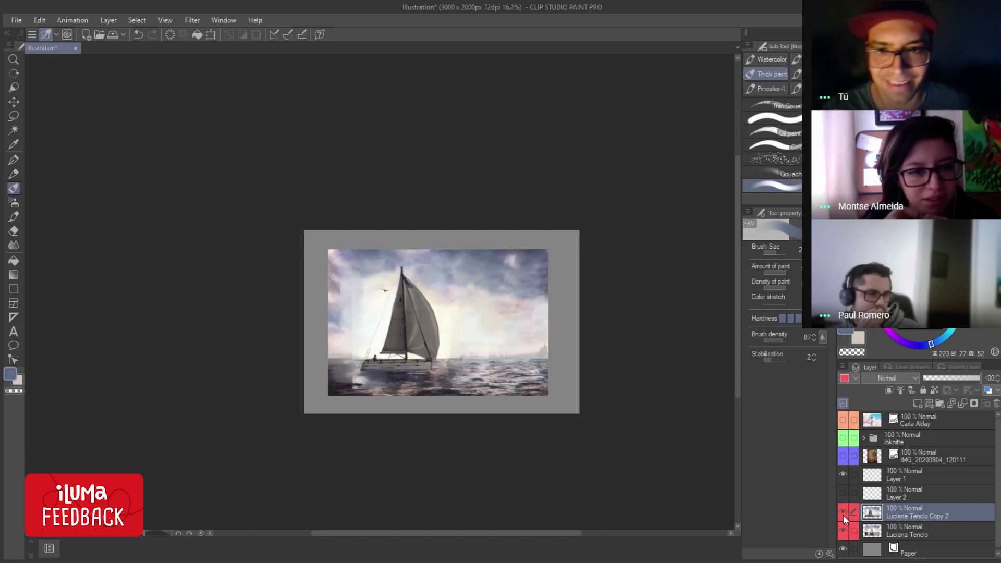
{"action": "scroll", "coordinate": [469, 345], "scroll_direction": "up", "scroll_amount": 1}
{"action": "scroll", "coordinate": [469, 346], "scroll_direction": "up", "scroll_amount": 1}
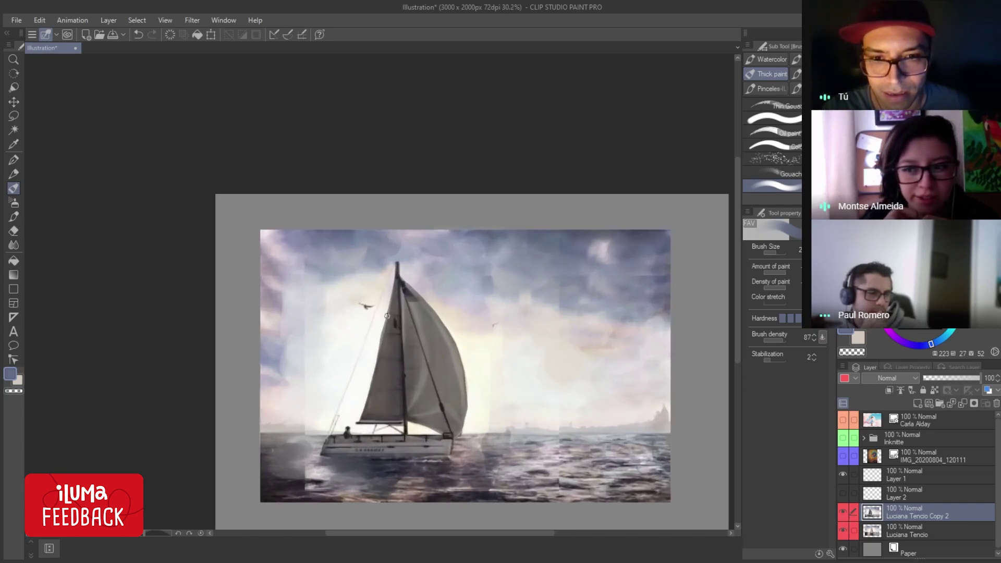
Zoom in and shrink the eraser to a smaller size.
{"action": "key", "text": "e"}
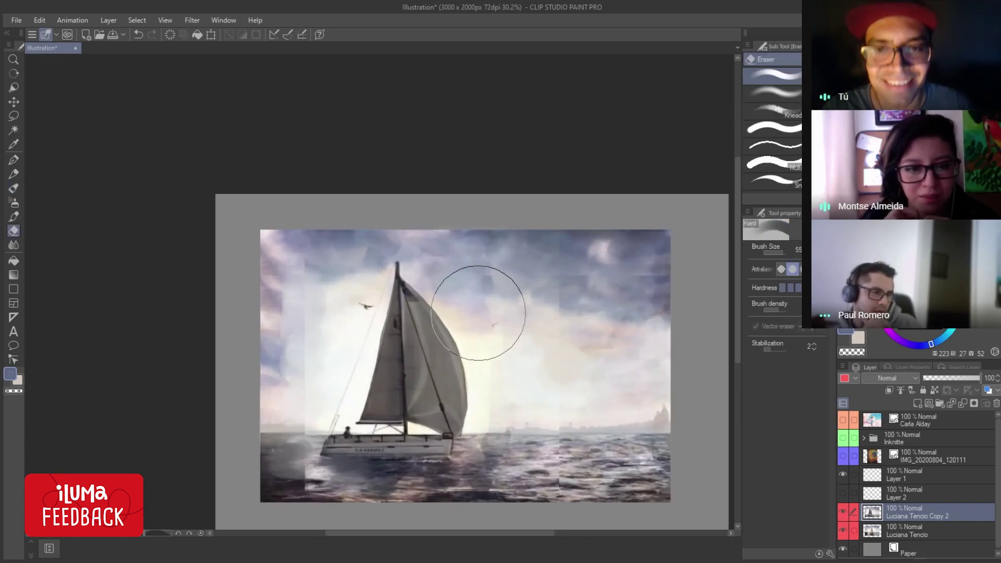
{"action": "key", "text": "bracketleft"}
{"action": "key", "text": "bracketleft"}
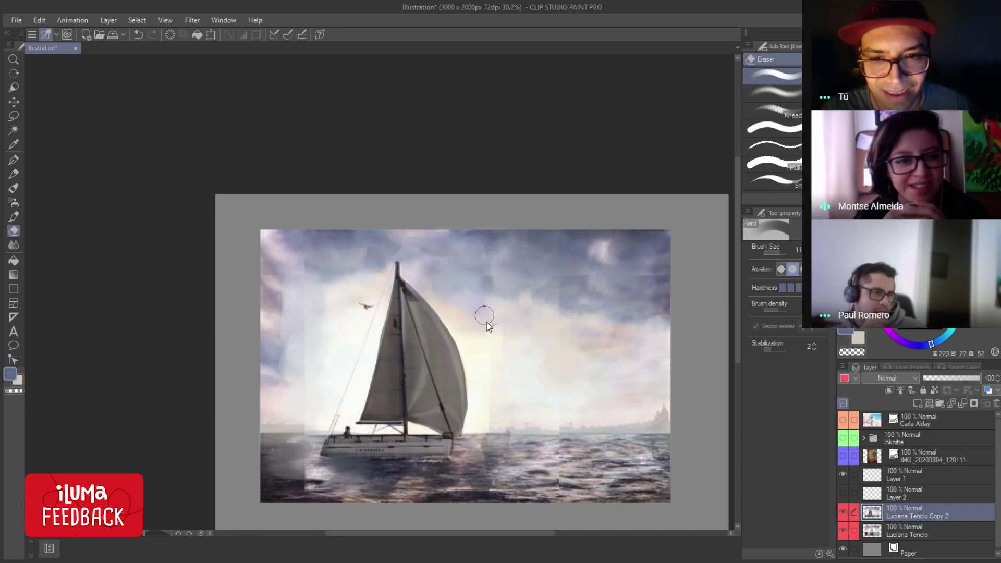
{"action": "key", "text": "bracketleft"}
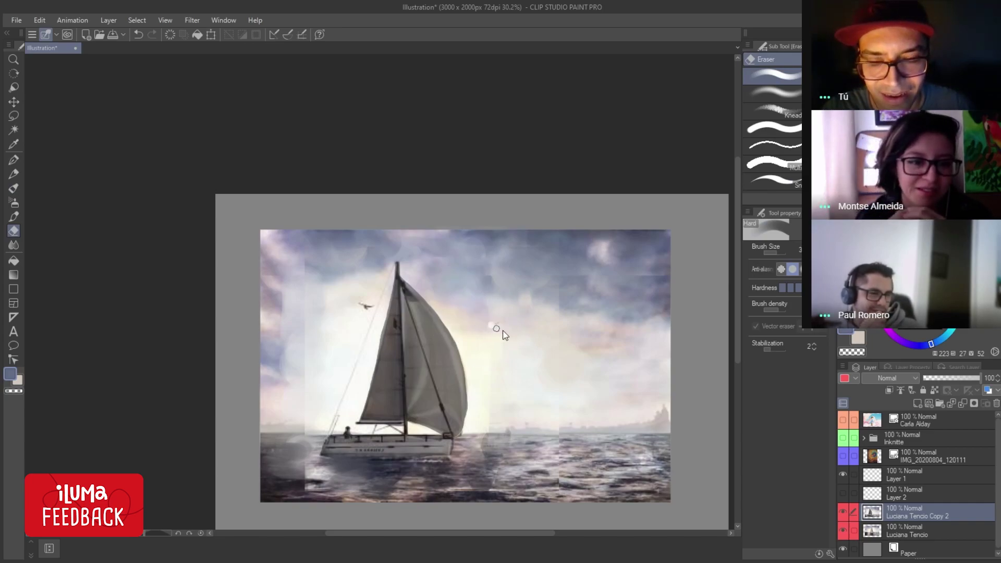
{"action": "scroll", "coordinate": [498, 330], "scroll_direction": "up", "scroll_amount": 2}
{"action": "scroll", "coordinate": [498, 330], "scroll_direction": "up", "scroll_amount": 1}
Pick a light pinkish-grey paint colour while panning over the sails and sky.
{"action": "scroll", "coordinate": [501, 328], "scroll_direction": "up", "scroll_amount": 1}
{"action": "key", "text": "b"}
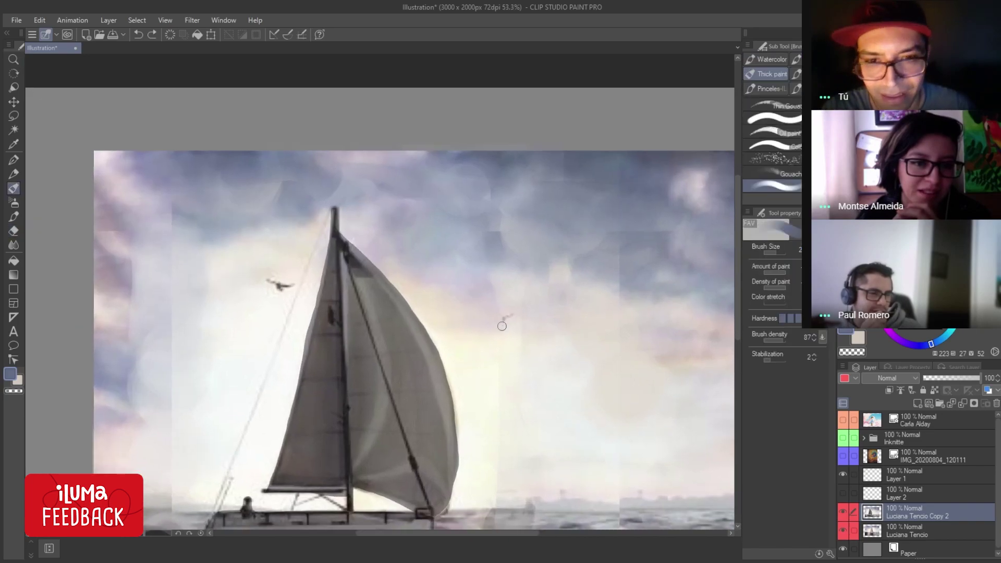
{"action": "left_click", "coordinate": [503, 320], "text": "alt"}
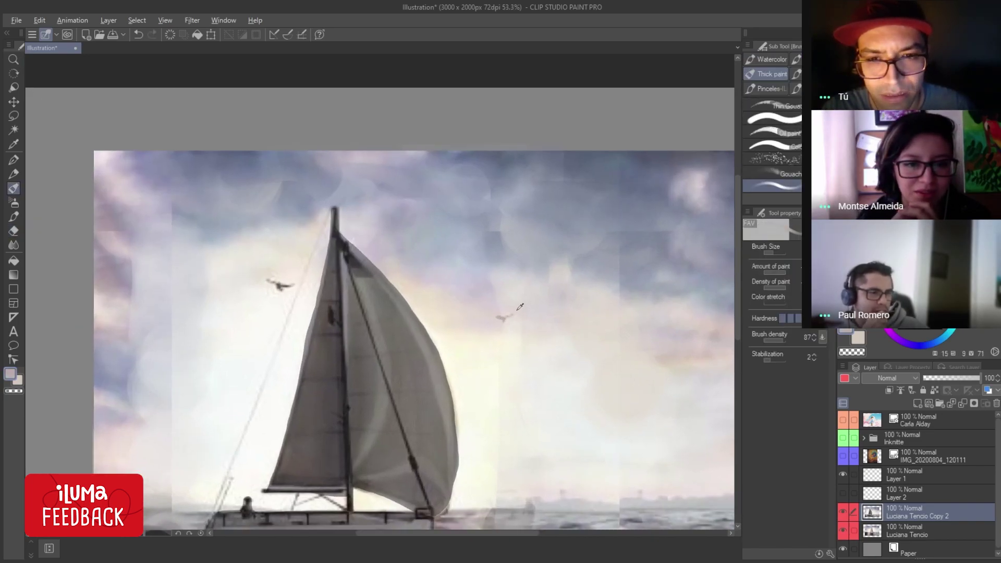
{"action": "left_click_drag", "start_coordinate": [512, 314], "coordinate": [444, 286]}
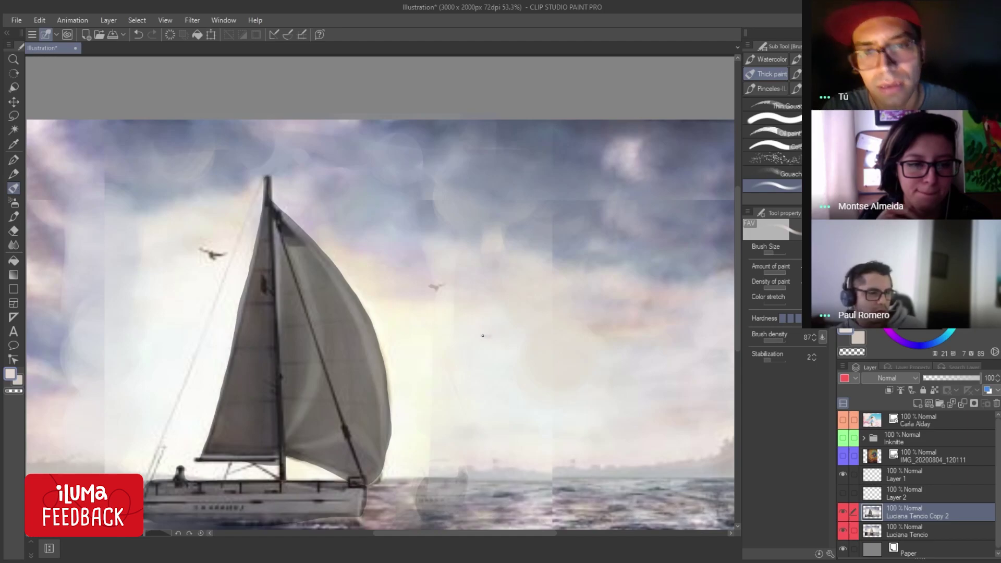
{"action": "scroll", "coordinate": [413, 280], "scroll_direction": "down", "scroll_amount": 5}
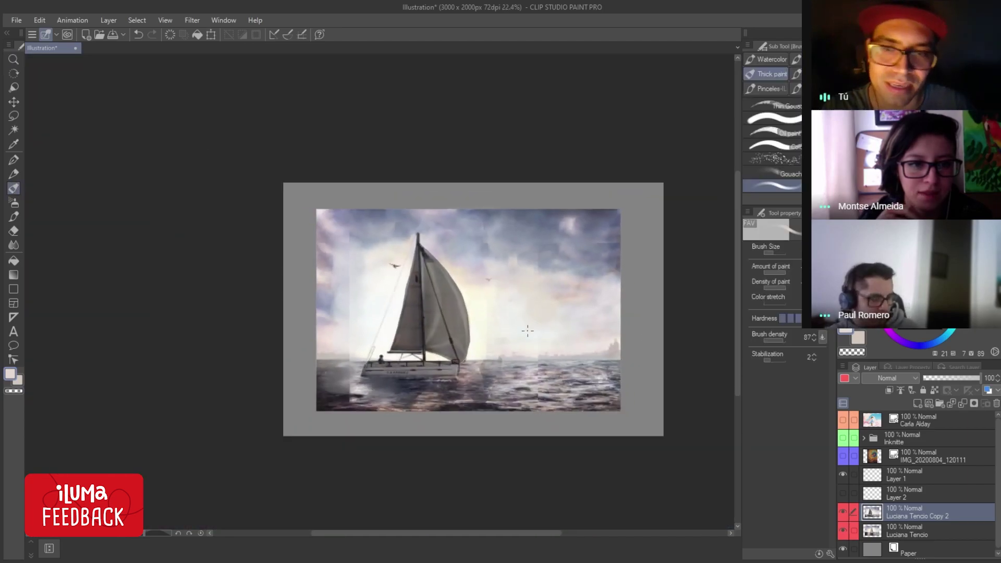
{"action": "scroll", "coordinate": [509, 335], "scroll_direction": "up", "scroll_amount": 3}
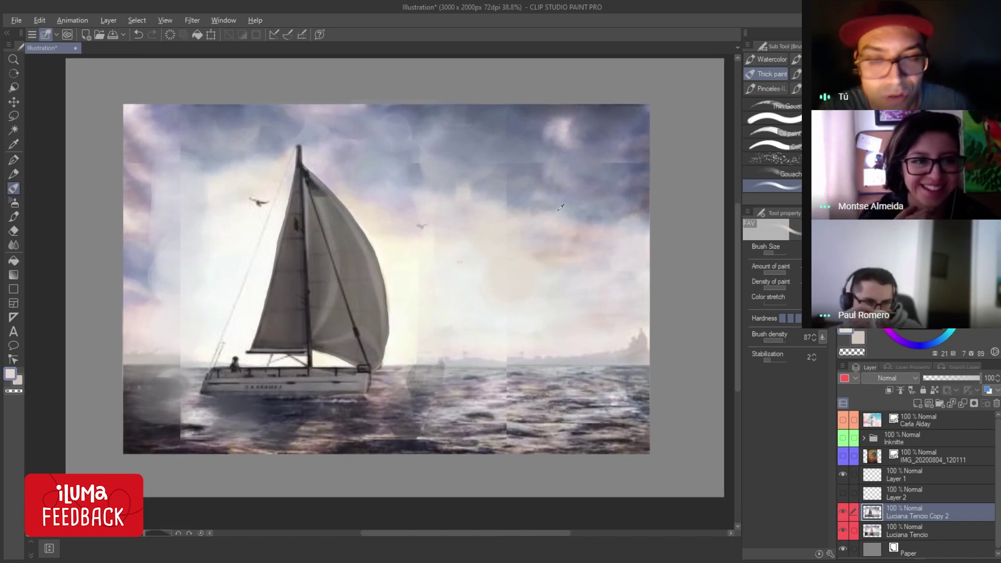
Sample sky tones down to a very dark blue-grey, testing and undoing a horizon line.
{"action": "left_click", "coordinate": [432, 185], "text": "alt"}
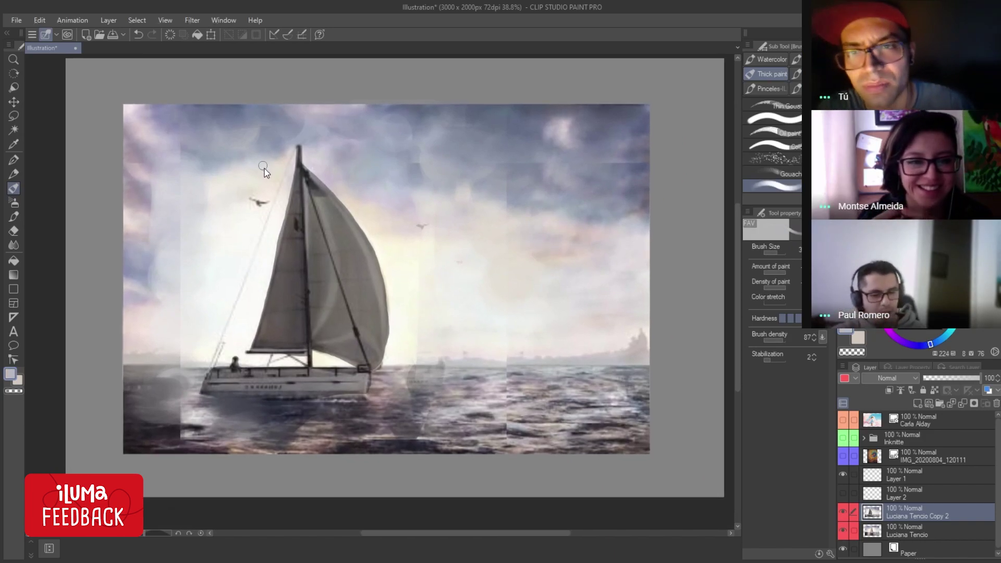
{"action": "left_click", "coordinate": [219, 111], "text": "alt"}
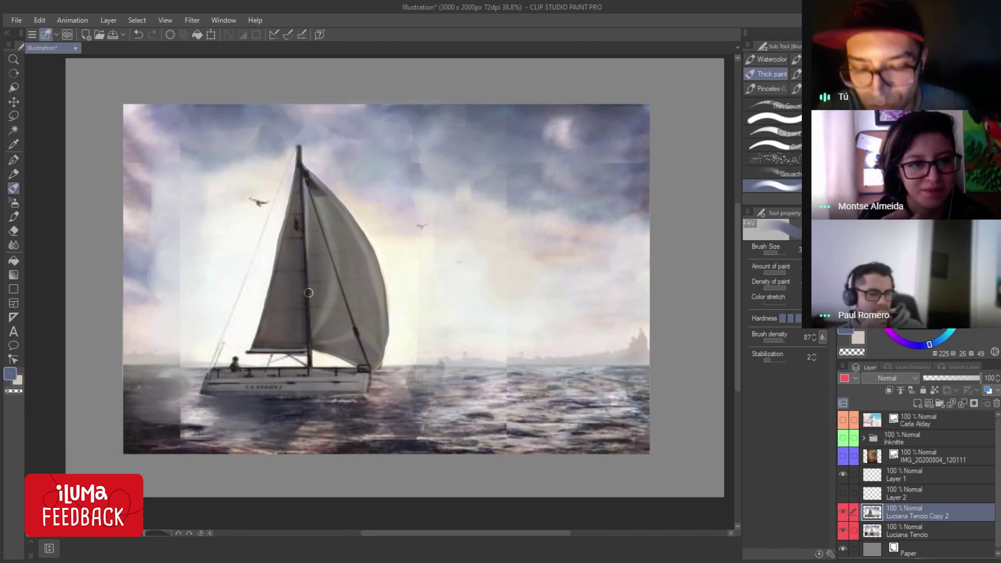
{"action": "left_click", "coordinate": [282, 390], "text": "alt"}
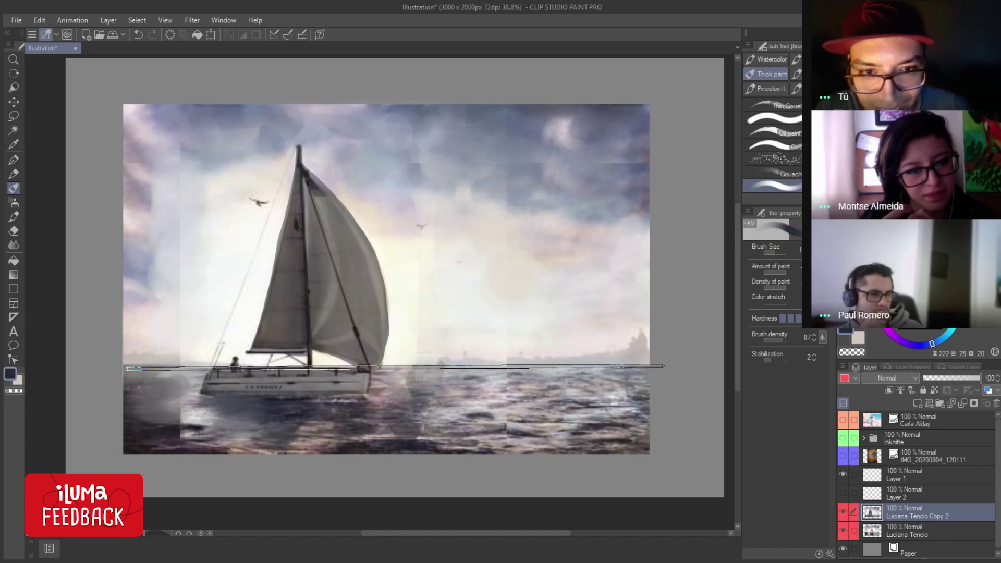
{"action": "left_click", "coordinate": [664, 365], "text": "shift"}
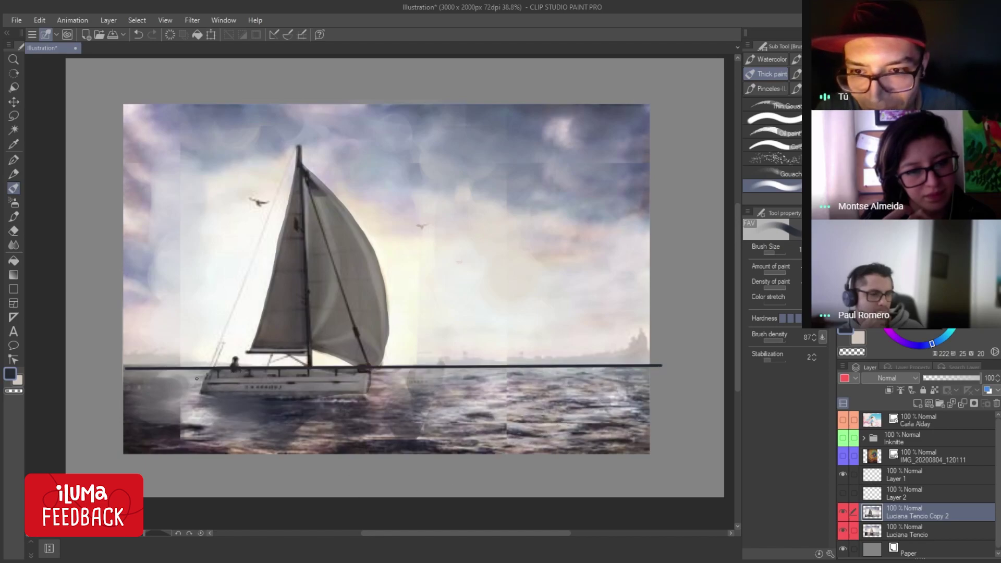
{"action": "key", "text": "ctrl+z"}
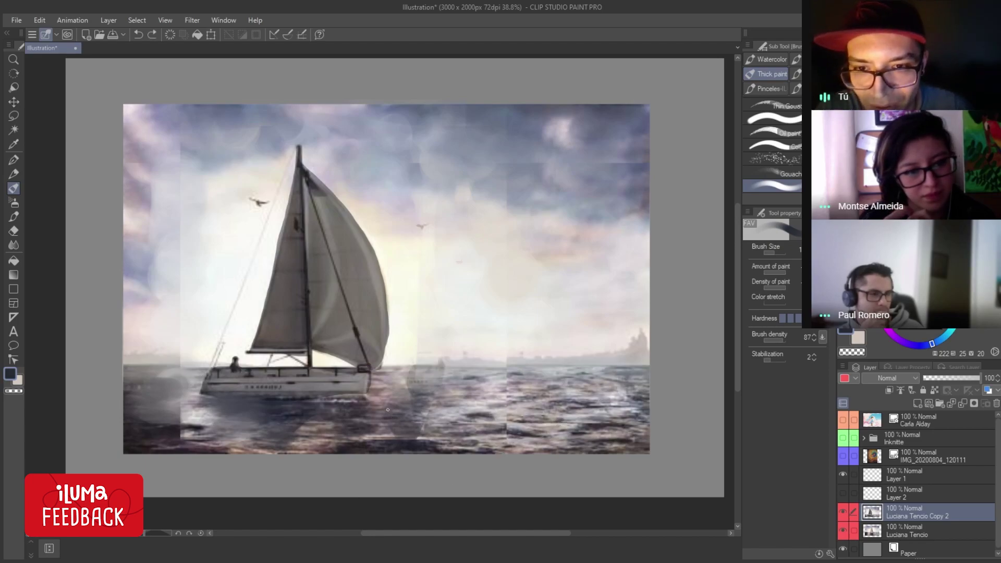
Lasso the whole sailboat, paste it onto a new layer, and nudge it slightly upward.
{"action": "key", "text": "m"}
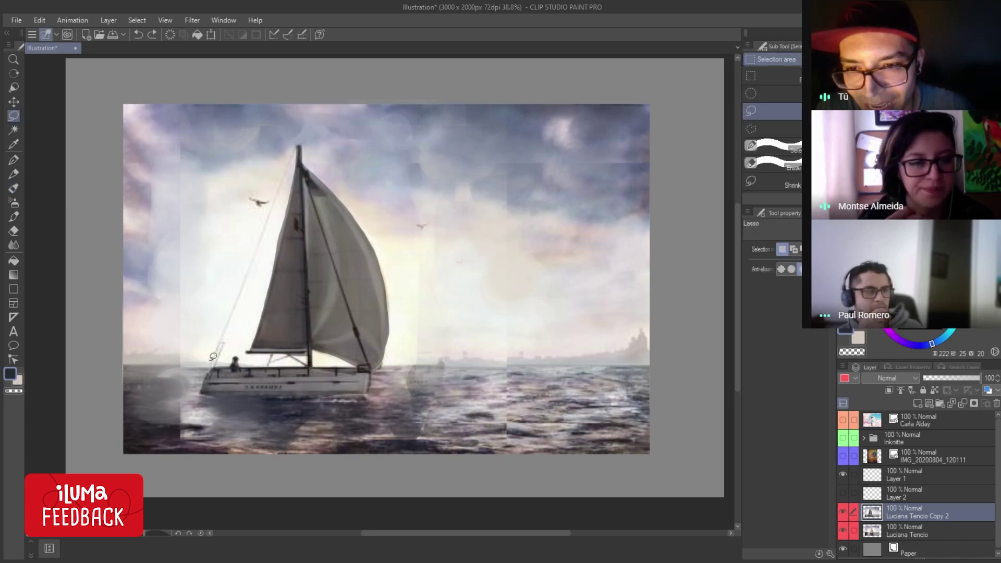
{"action": "left_click_drag", "start_coordinate": [195, 385], "coordinate": [392, 225]}
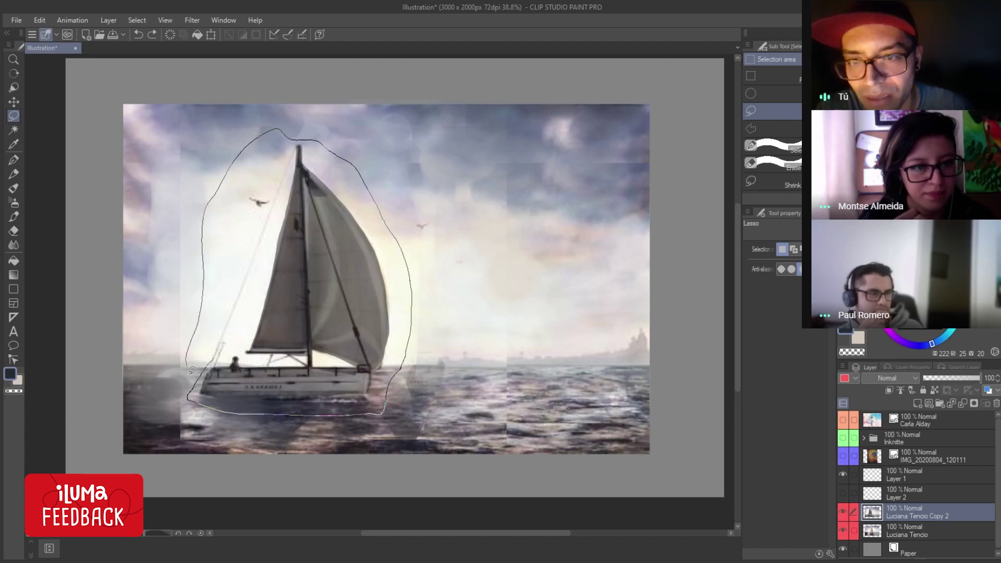
{"action": "mouse_move", "coordinate": [392, 225]}
{"action": "left_mouse_down"}
{"action": "mouse_move", "coordinate": [210, 369]}
{"action": "mouse_move", "coordinate": [212, 385]}
{"action": "left_mouse_up"}
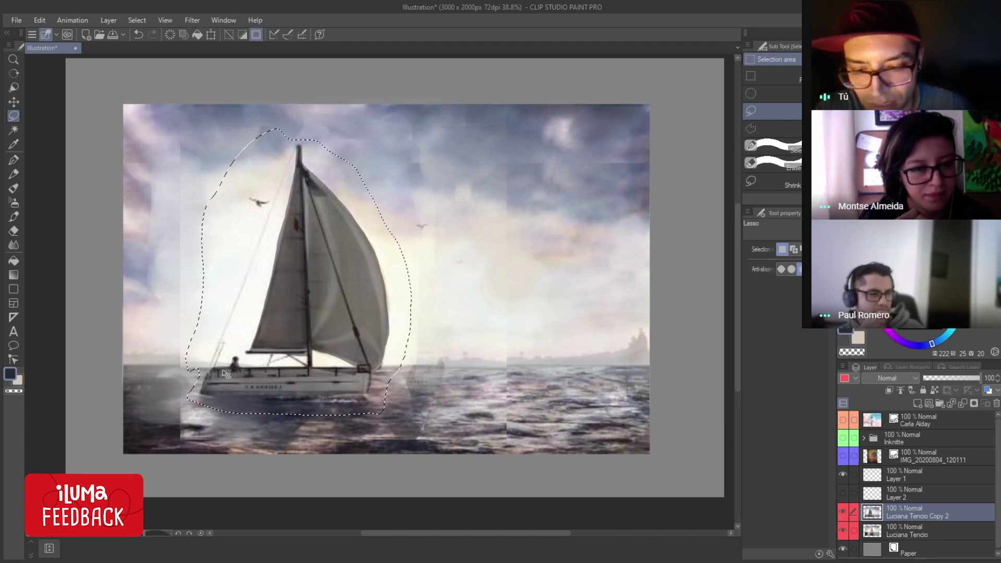
{"action": "key", "text": "ctrl+c"}
{"action": "key", "text": "ctrl+v"}
{"action": "left_click_drag", "start_coordinate": [276, 390], "coordinate": [271, 378]}
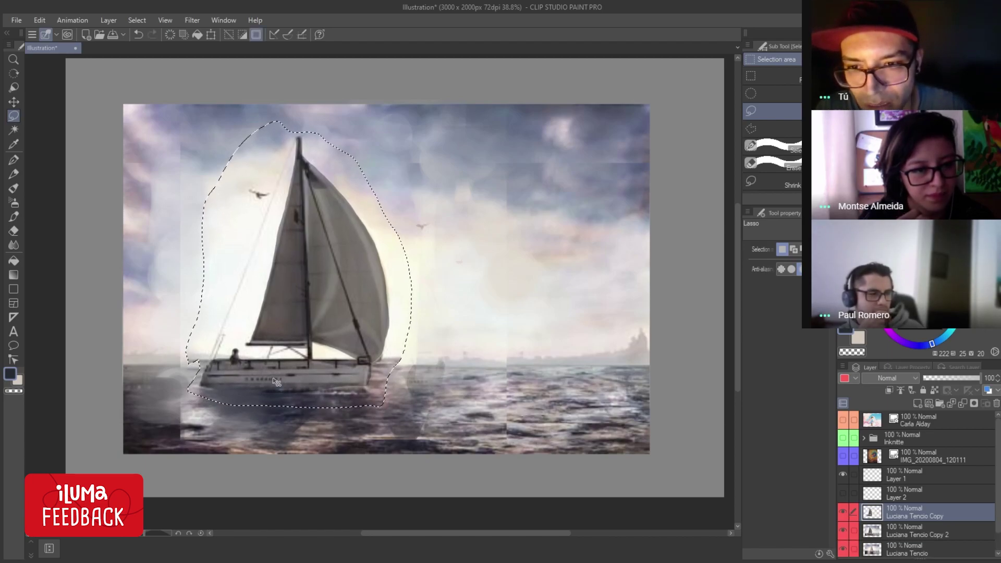
{"action": "key", "text": "ctrl+d"}
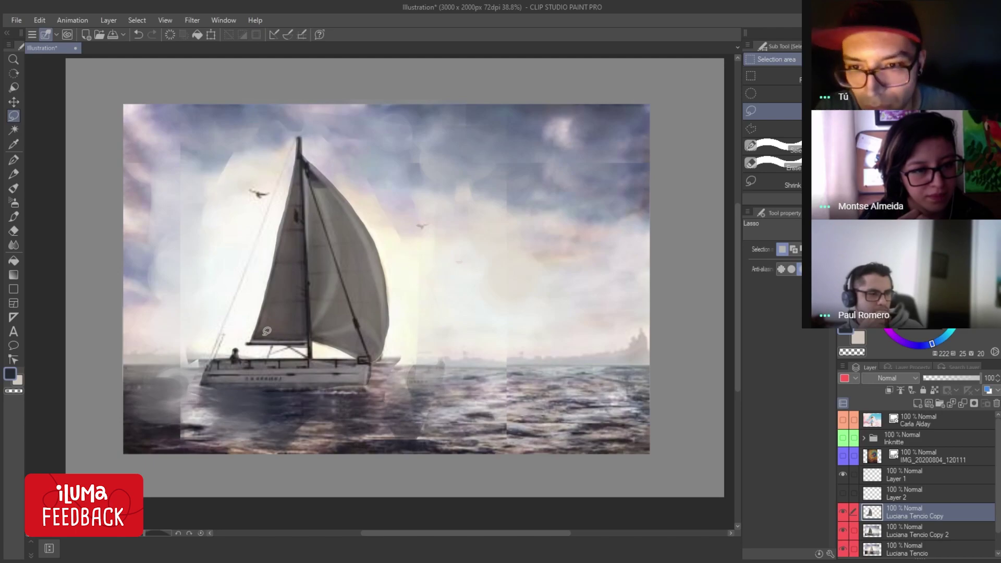
Pick a near-white paint colour from the canvas for the brush.
{"action": "key", "text": "e"}
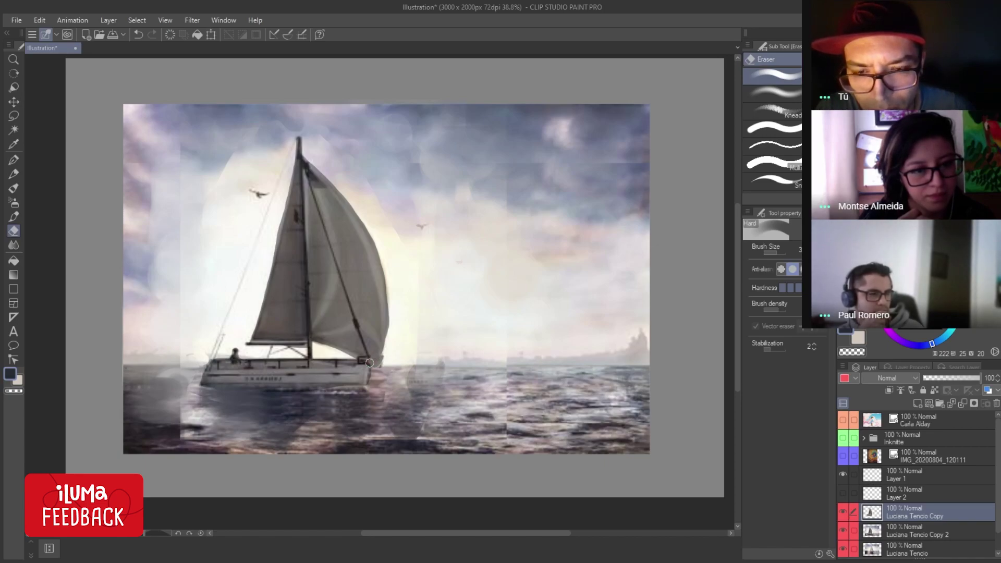
{"action": "key", "text": "b"}
{"action": "left_click", "coordinate": [395, 355], "text": "alt"}
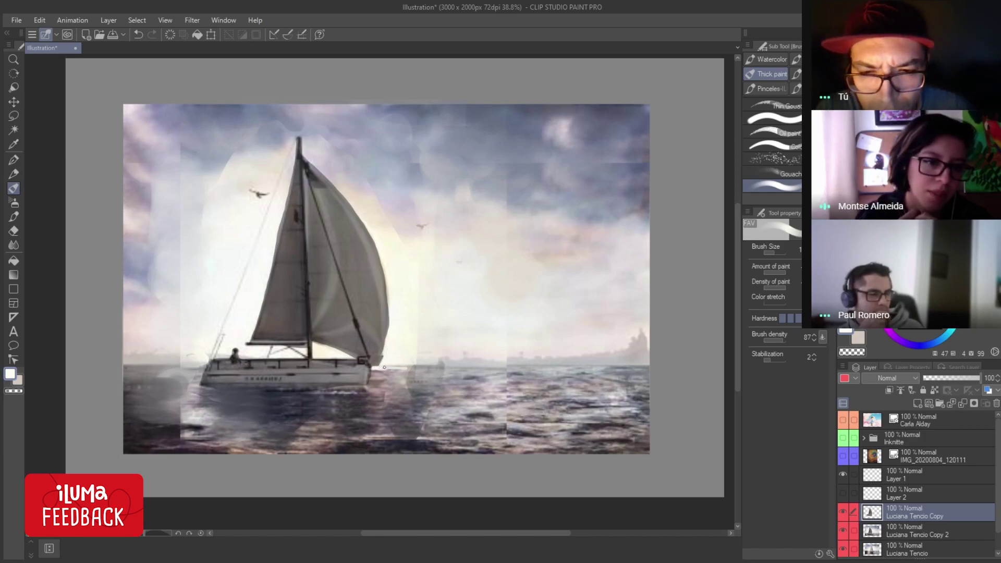
Enlarge the brush, zoom out to the whole picture, and delete the copied boat layer.
{"action": "key", "text": "bracketright"}
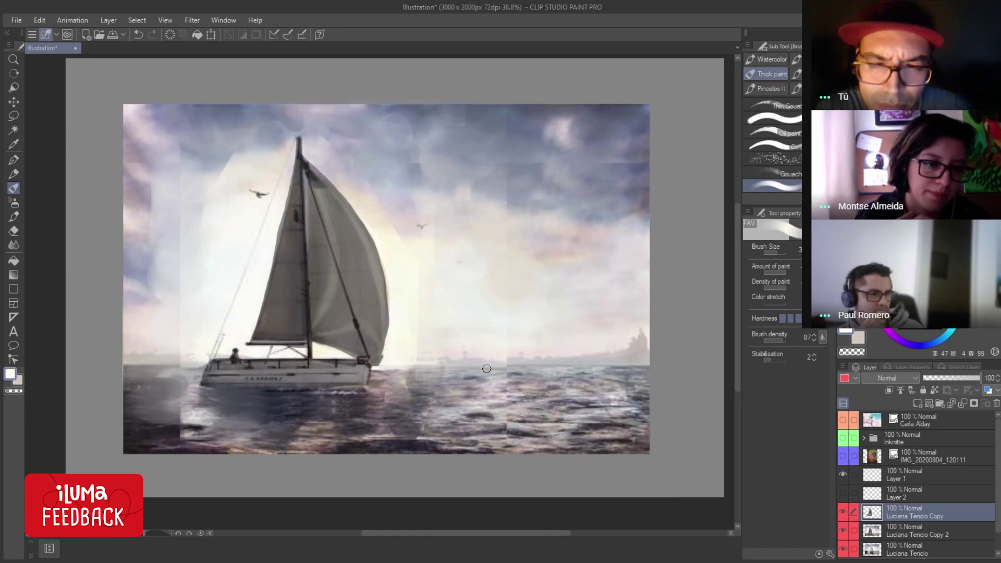
{"action": "key", "text": "slash"}
{"action": "left_click", "coordinate": [440, 363], "text": "alt"}
{"action": "key", "text": "b"}
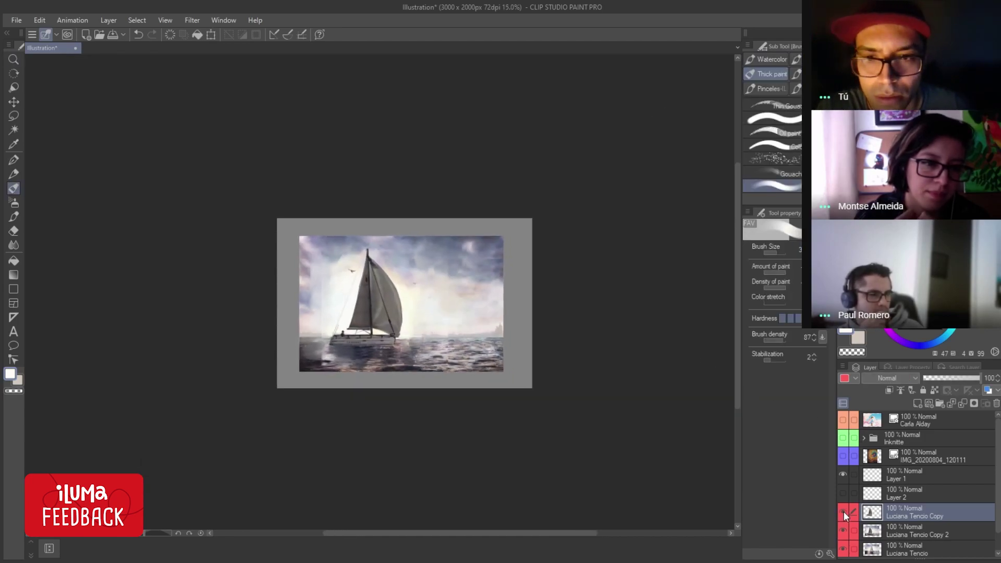
{"action": "key", "text": "Delete"}
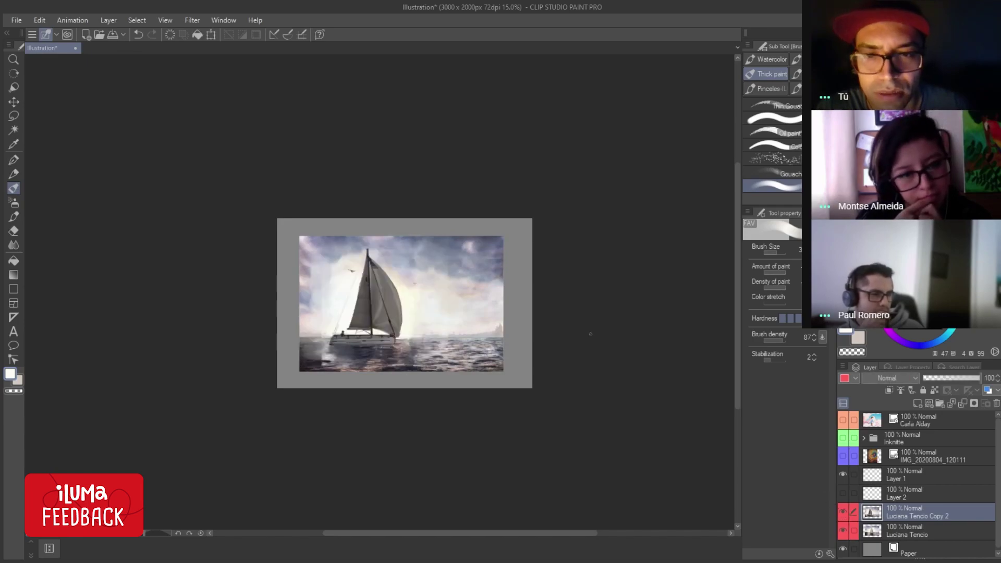
Sample blue-grey and lighter sky tones and paint a soft cloud stroke right of the sail.
{"action": "scroll", "coordinate": [436, 299], "scroll_direction": "up", "scroll_amount": 5}
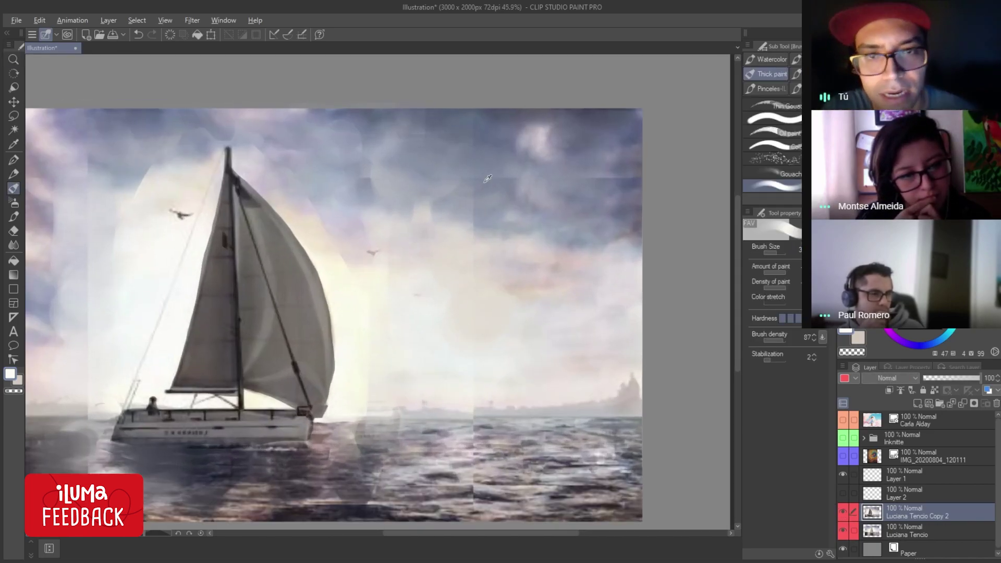
{"action": "left_click", "coordinate": [502, 201], "text": "alt"}
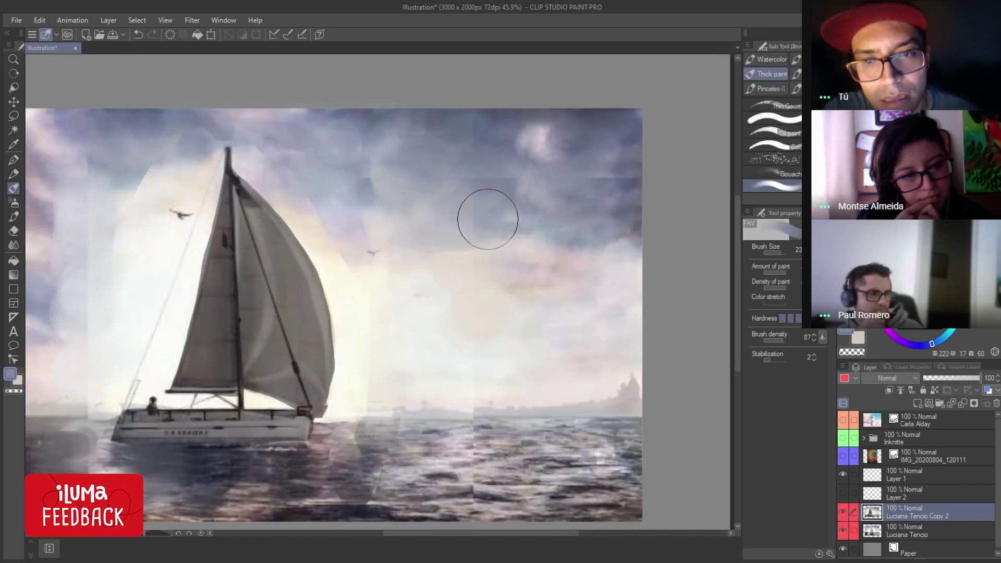
{"action": "mouse_move", "coordinate": [487, 217]}
{"action": "left_mouse_down"}
{"action": "mouse_move", "coordinate": [487, 254]}
{"action": "mouse_move", "coordinate": [476, 253]}
{"action": "mouse_move", "coordinate": [519, 273]}
{"action": "mouse_move", "coordinate": [468, 279]}
{"action": "mouse_move", "coordinate": [473, 295]}
{"action": "mouse_move", "coordinate": [447, 313]}
{"action": "mouse_move", "coordinate": [384, 320]}
{"action": "mouse_move", "coordinate": [412, 334]}
{"action": "left_mouse_up"}
{"action": "left_click", "coordinate": [393, 283], "text": "alt"}
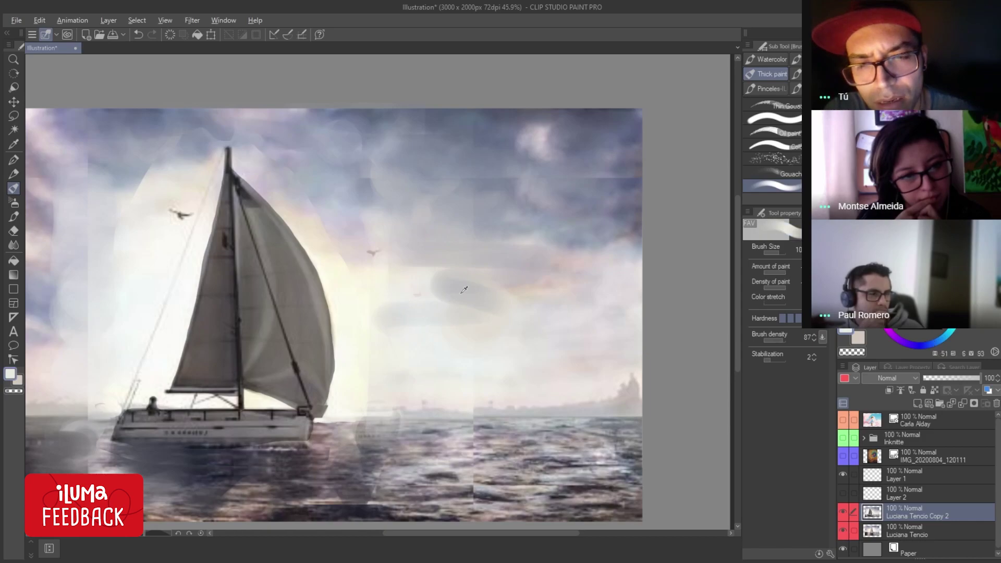
{"action": "left_click_drag", "start_coordinate": [459, 292], "coordinate": [458, 303]}
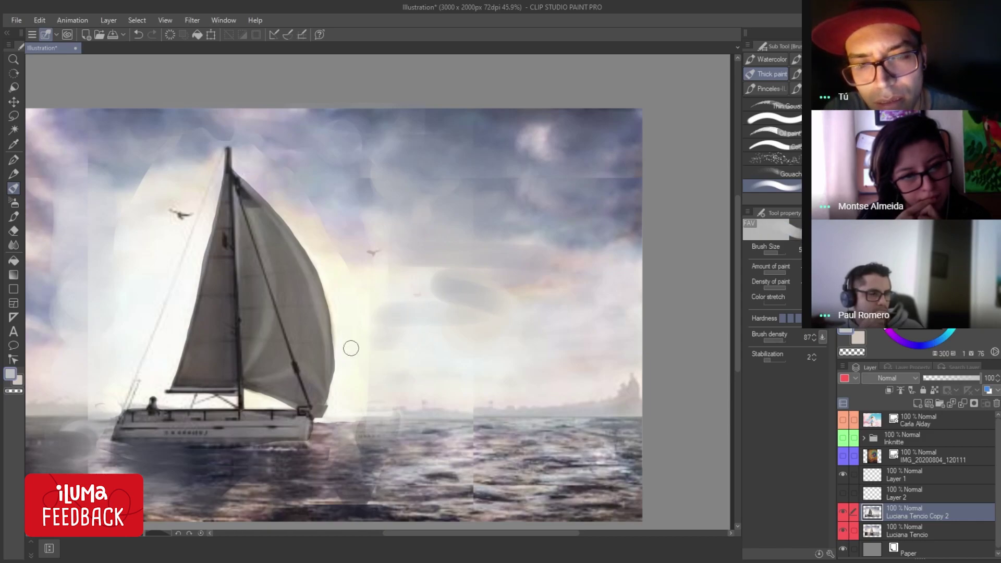
{"action": "scroll", "coordinate": [481, 265], "scroll_direction": "down", "scroll_amount": 3}
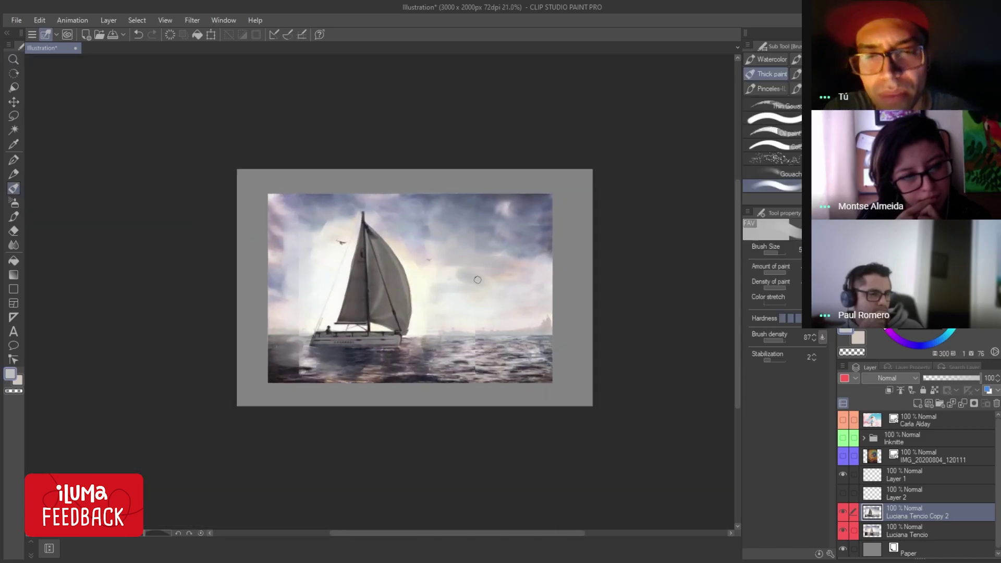
{"action": "scroll", "coordinate": [440, 273], "scroll_direction": "up", "scroll_amount": 1}
{"action": "left_click_drag", "start_coordinate": [440, 273], "coordinate": [429, 308]}
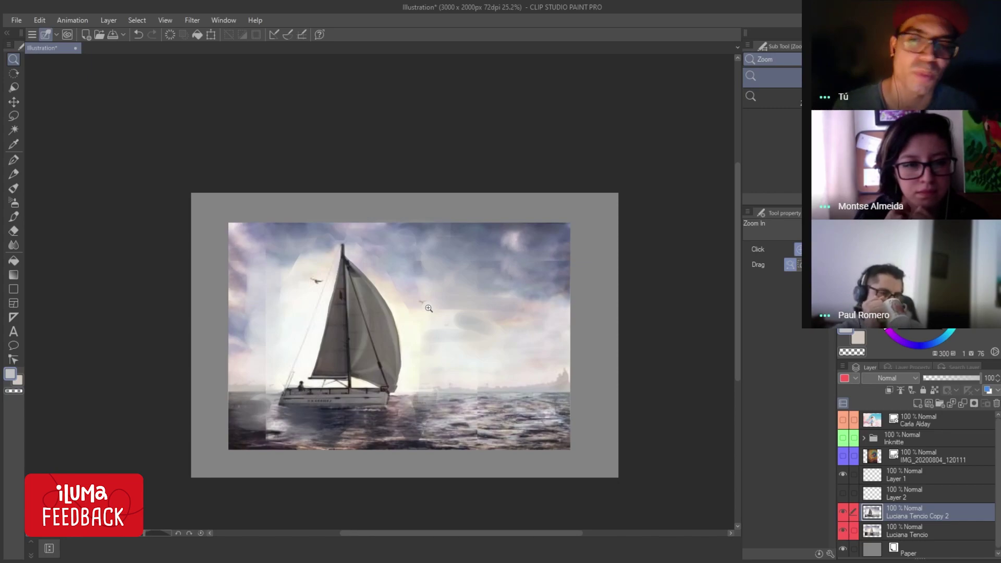
{"action": "left_click", "coordinate": [843, 512]}
{"action": "left_click", "coordinate": [843, 512]}
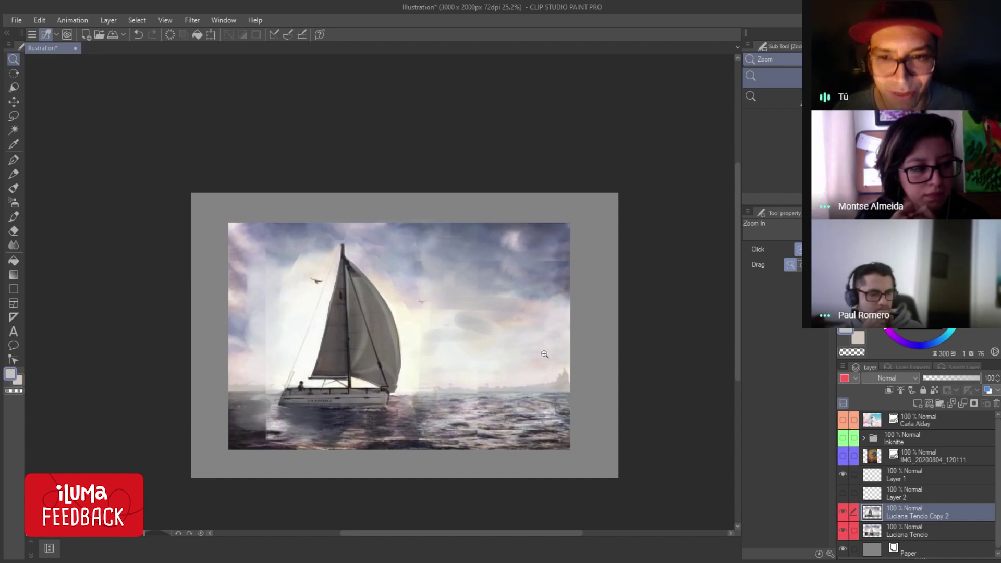
{"action": "scroll", "coordinate": [521, 339], "scroll_direction": "down", "scroll_amount": 2}
{"action": "scroll", "coordinate": [485, 323], "scroll_direction": "down", "scroll_amount": 1}
{"action": "scroll", "coordinate": [459, 308], "scroll_direction": "down", "scroll_amount": 1}
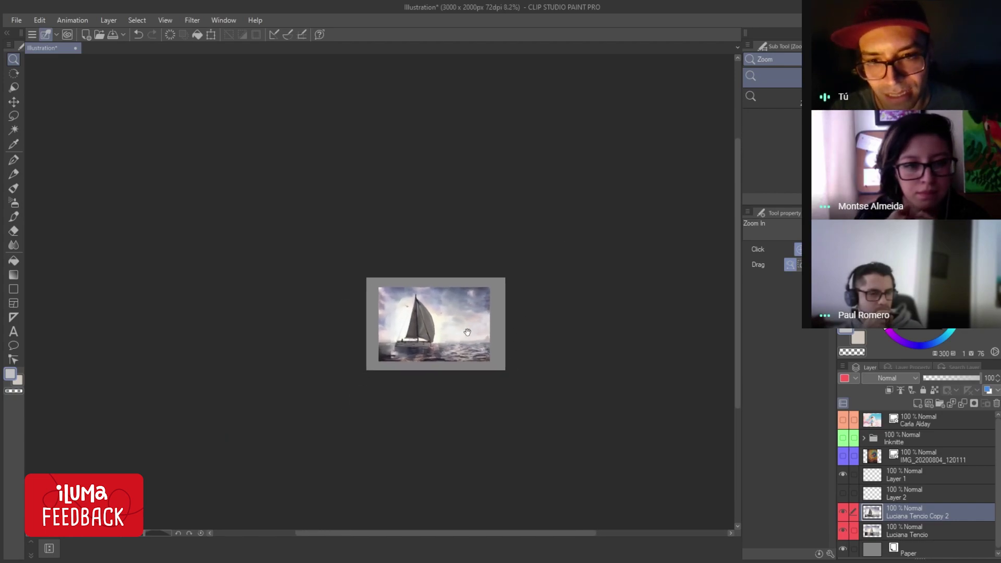
{"action": "scroll", "coordinate": [453, 337], "scroll_direction": "up", "scroll_amount": 2}
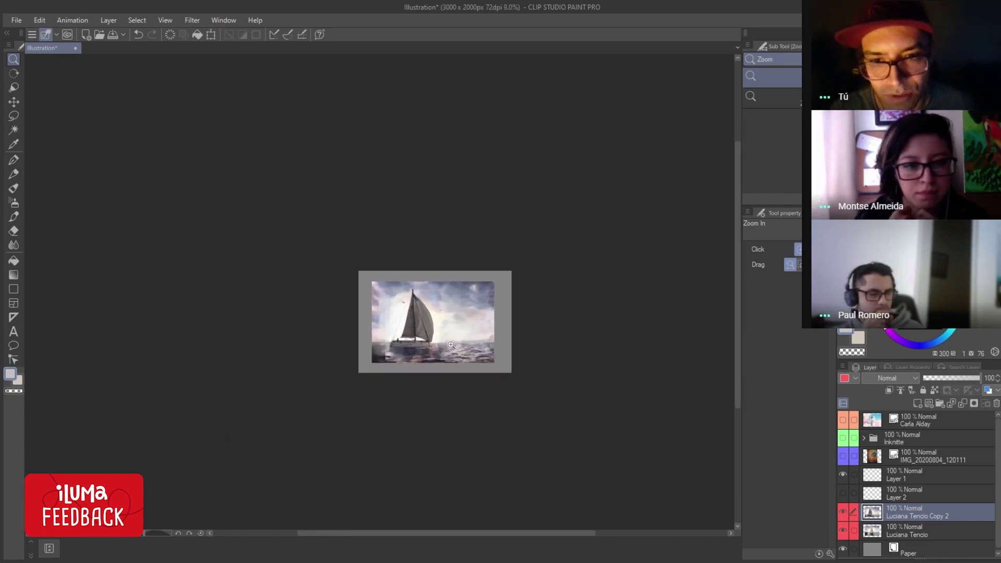
{"action": "left_click", "coordinate": [843, 508]}
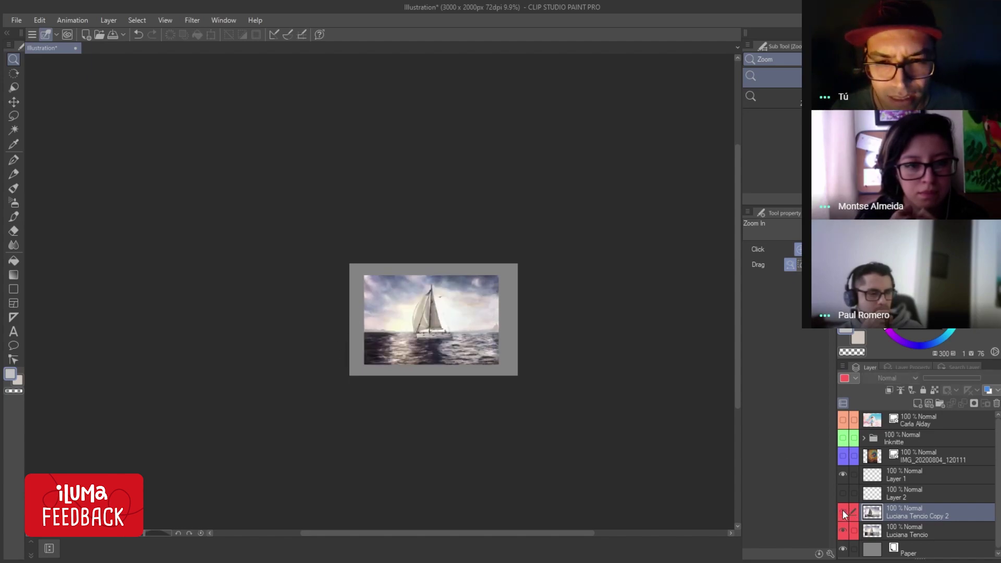
{"action": "left_click", "coordinate": [843, 509]}
{"action": "left_click", "coordinate": [843, 510]}
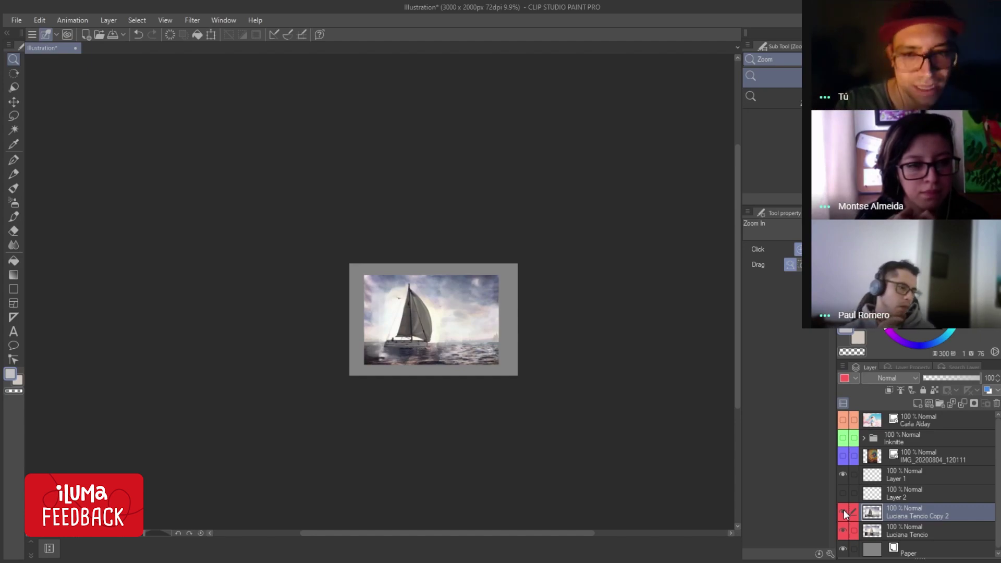
{"action": "left_click", "coordinate": [844, 509]}
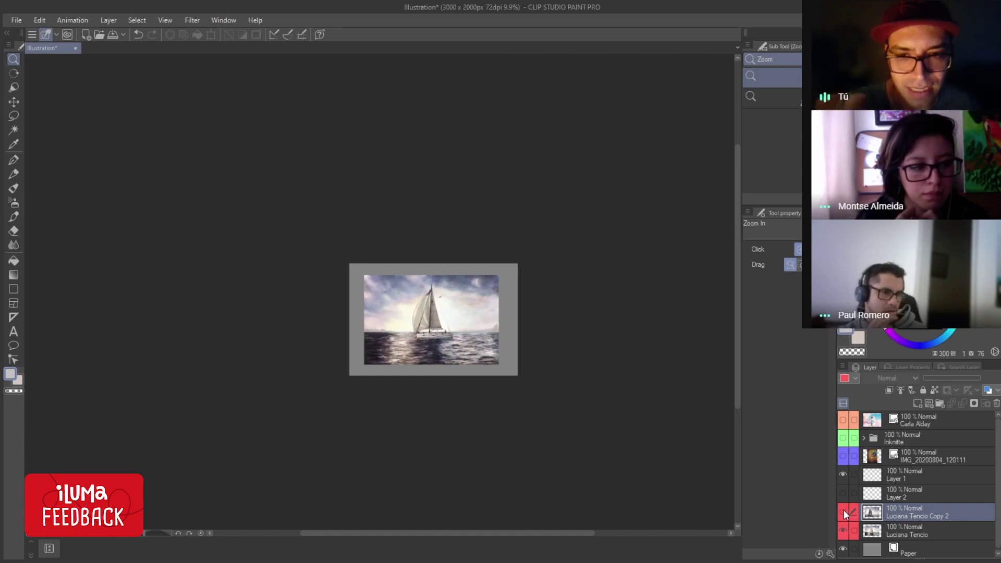
{"action": "left_click", "coordinate": [843, 510]}
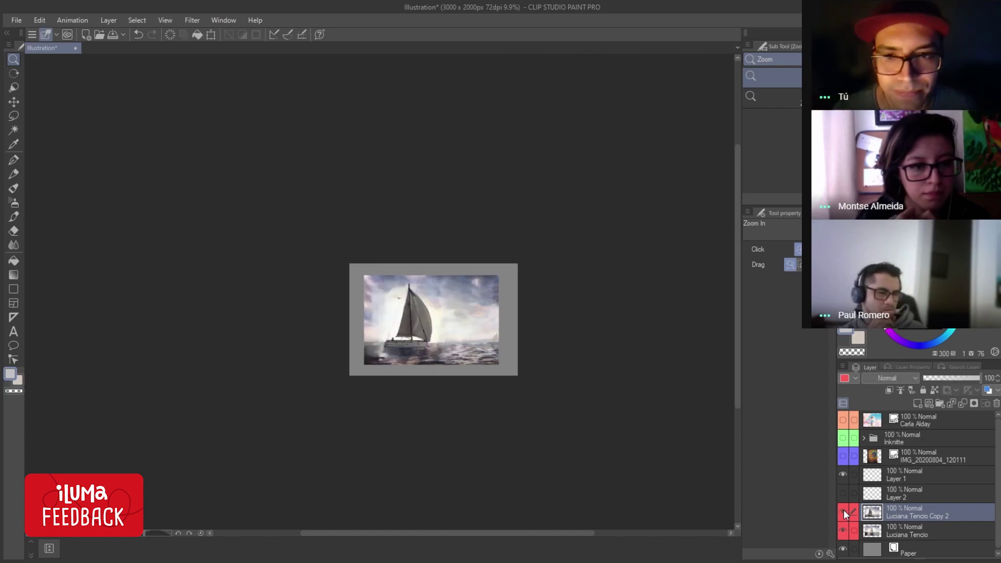
Paint a near-white stroke in the sky beside the sail, then sample a bluish-grey sky colour.
{"action": "scroll", "coordinate": [482, 330], "scroll_direction": "up", "scroll_amount": 5}
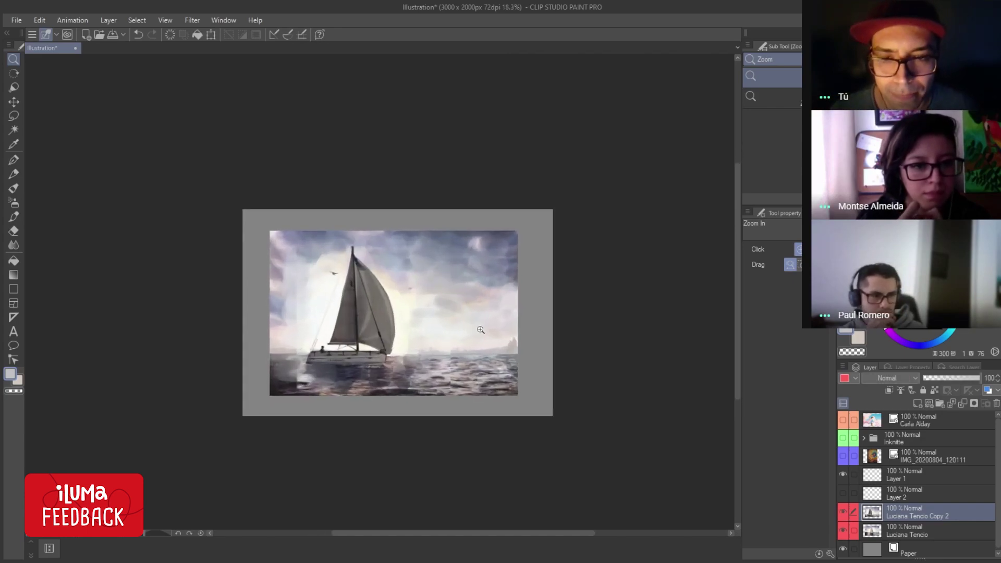
{"action": "scroll", "coordinate": [482, 330], "scroll_direction": "down", "scroll_amount": 1}
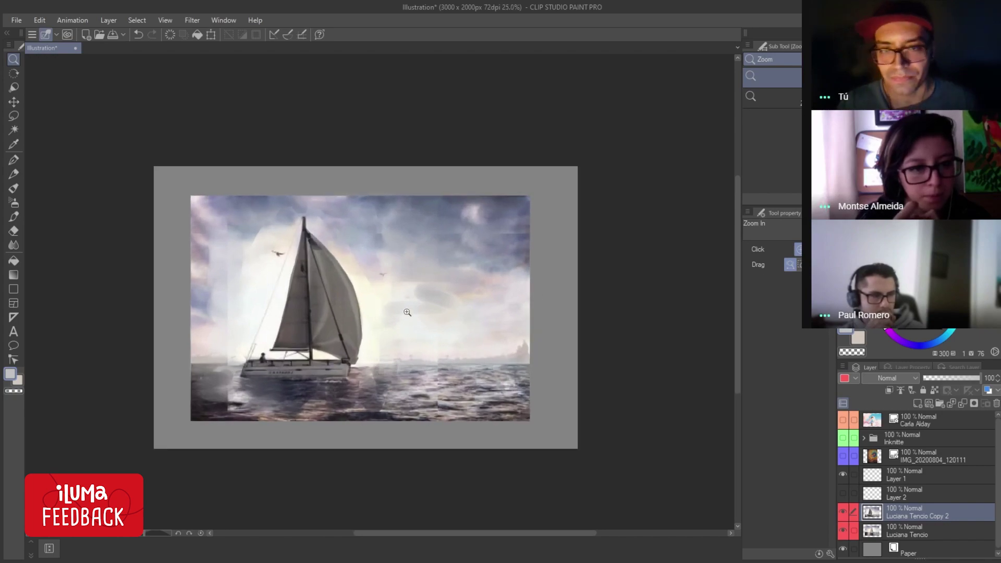
{"action": "scroll", "coordinate": [443, 313], "scroll_direction": "down", "scroll_amount": 1}
{"action": "scroll", "coordinate": [412, 292], "scroll_direction": "down", "scroll_amount": 1}
{"action": "scroll", "coordinate": [413, 292], "scroll_direction": "up", "scroll_amount": 1}
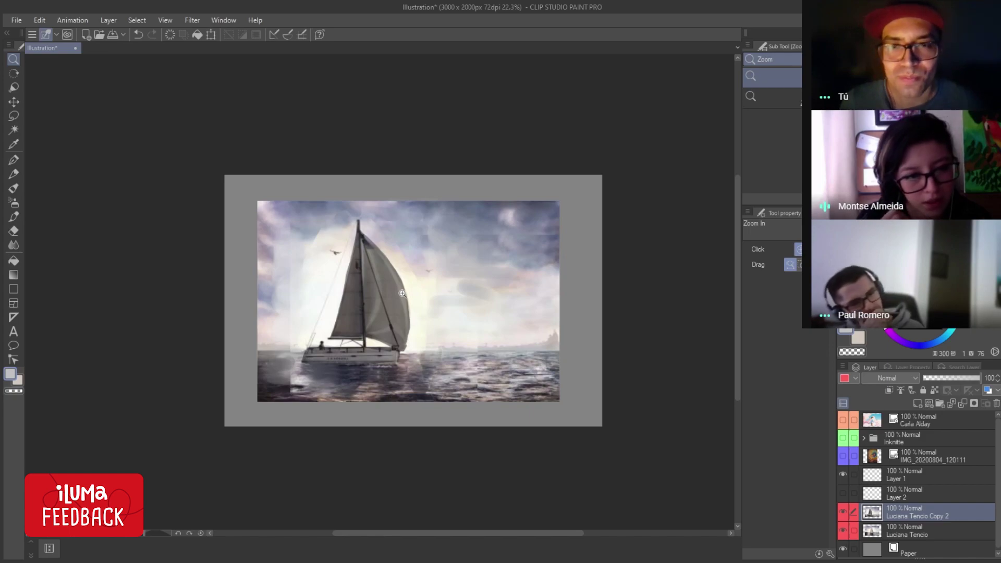
{"action": "key", "text": "b"}
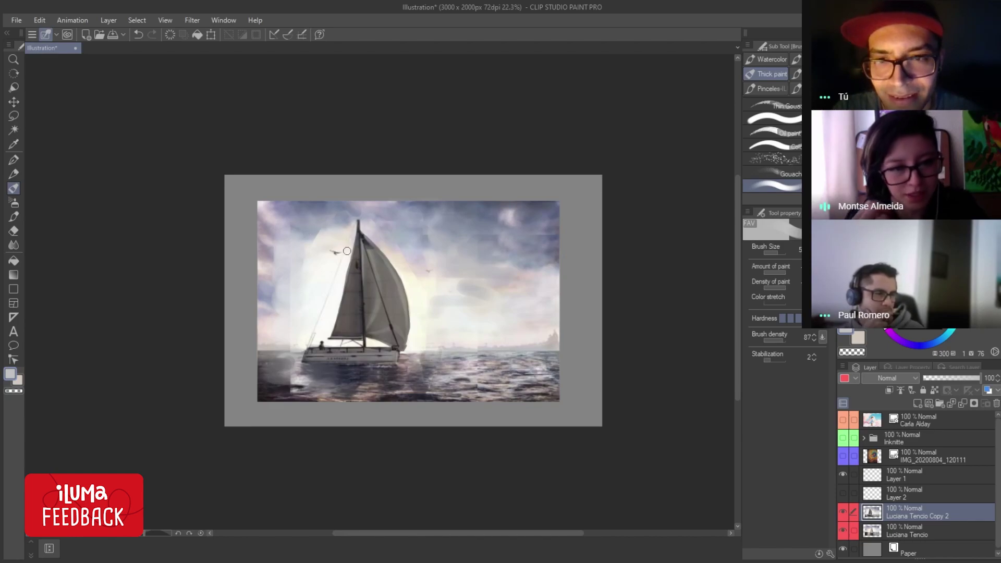
{"action": "scroll", "coordinate": [354, 230], "scroll_direction": "up", "scroll_amount": 3}
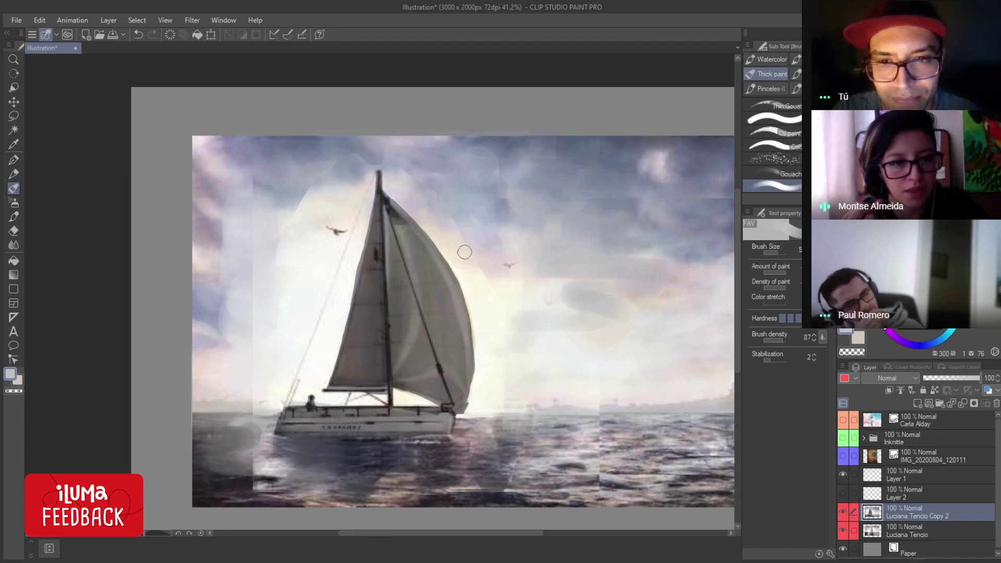
{"action": "left_click", "coordinate": [469, 284], "text": "alt"}
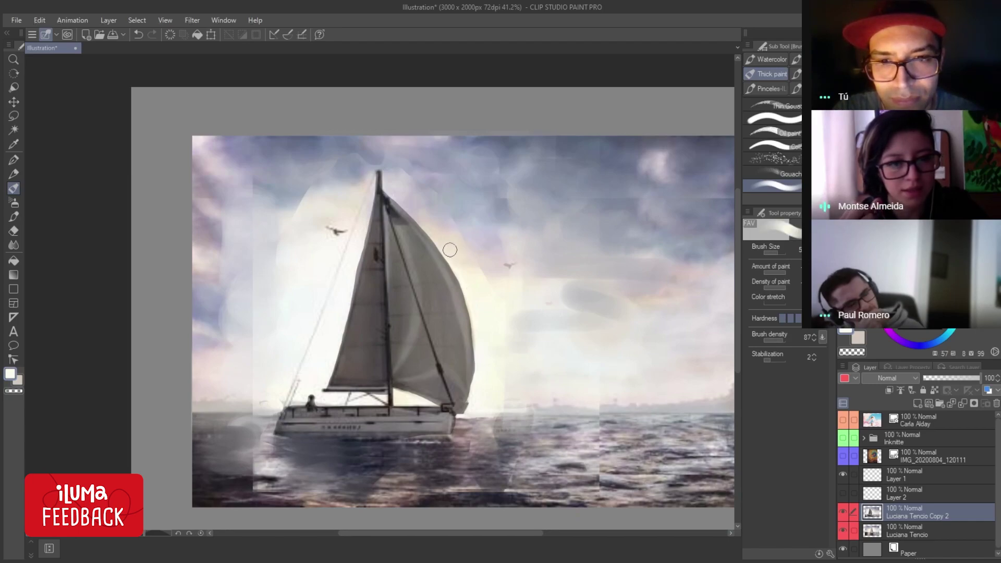
{"action": "mouse_move", "coordinate": [446, 246]}
{"action": "left_mouse_down"}
{"action": "mouse_move", "coordinate": [466, 240]}
{"action": "mouse_move", "coordinate": [419, 205]}
{"action": "left_mouse_up"}
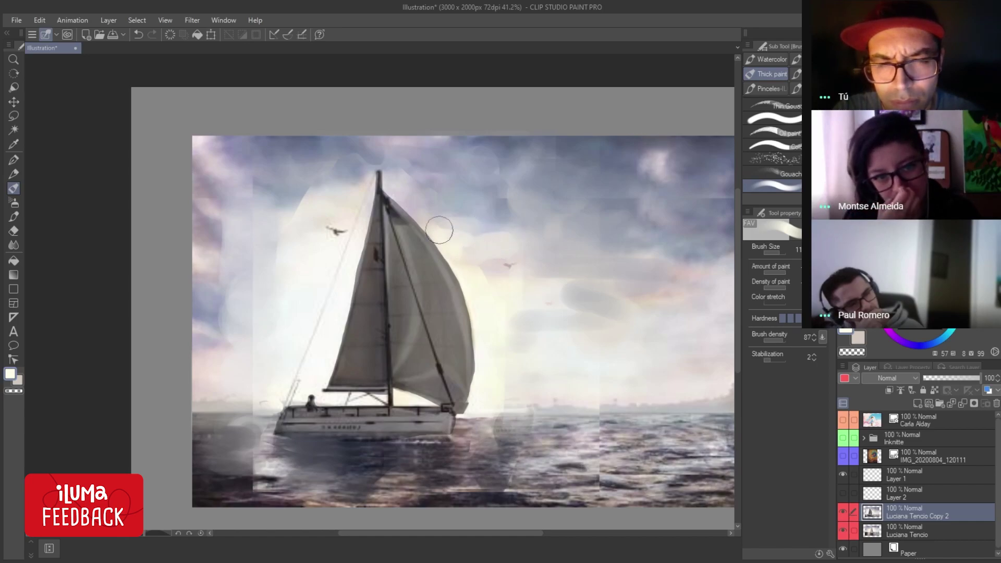
{"action": "left_click", "coordinate": [309, 164], "text": "alt"}
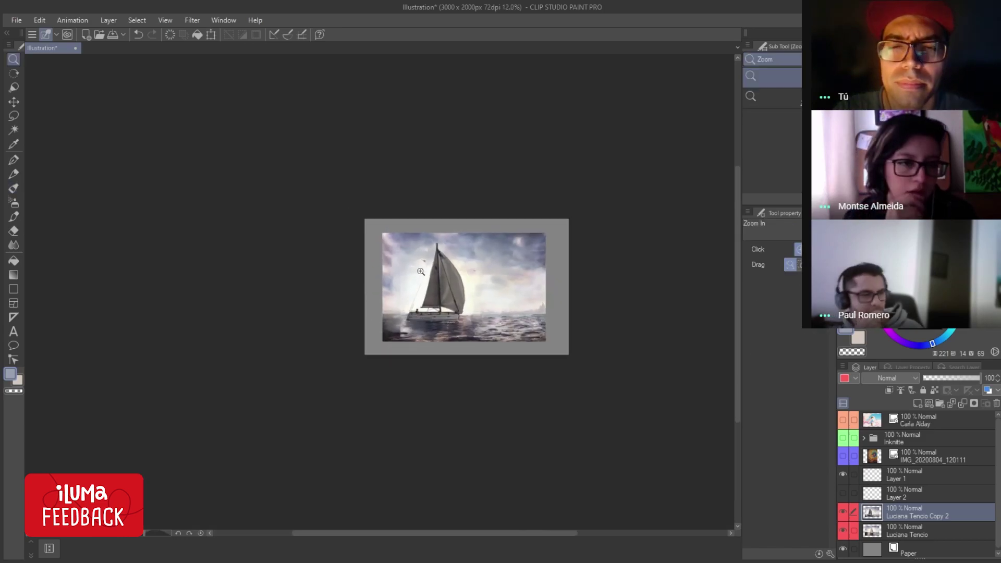
{"action": "key", "text": "b"}
{"action": "scroll", "coordinate": [446, 303], "scroll_direction": "up", "scroll_amount": 3}
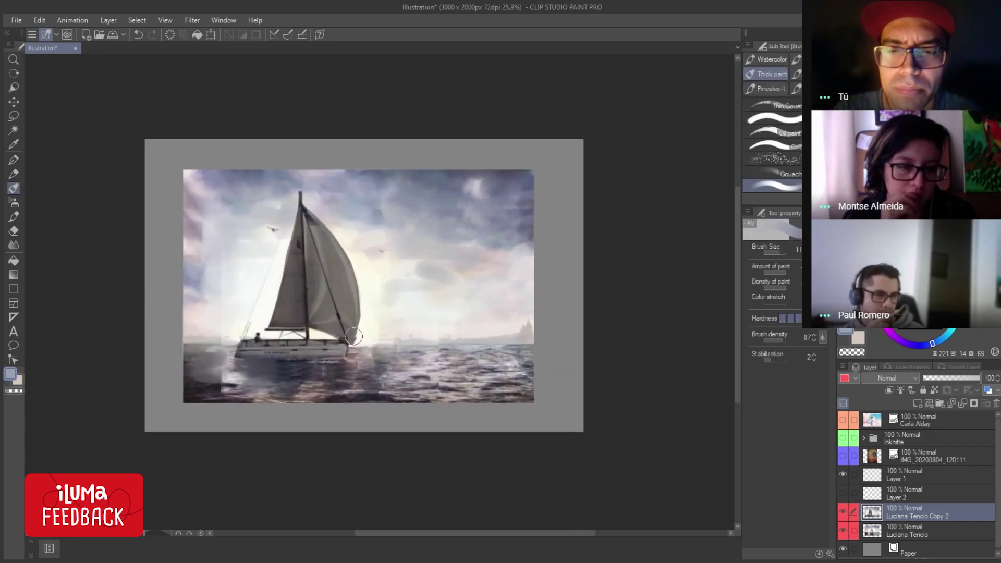
{"action": "left_click", "coordinate": [449, 334], "text": "alt"}
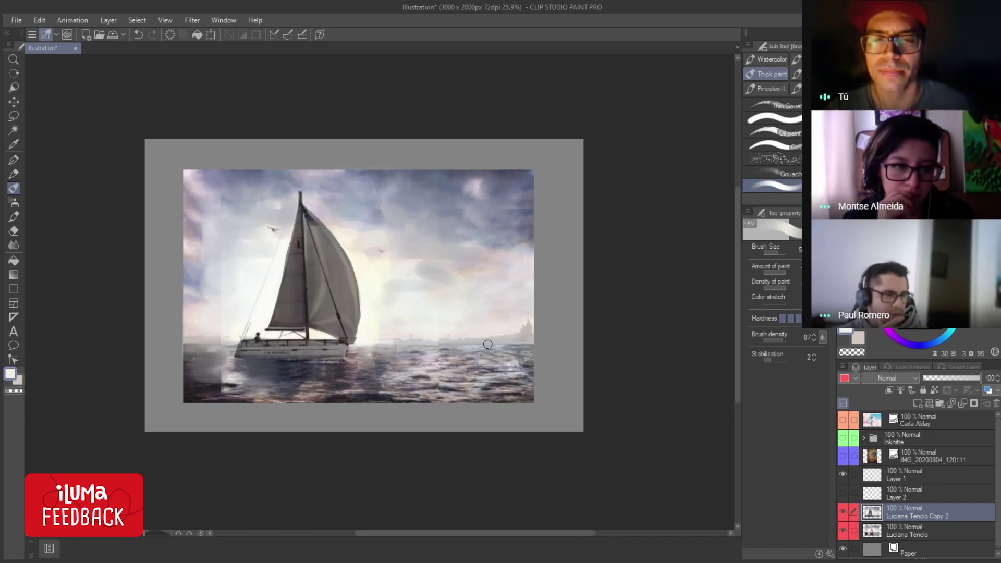
{"action": "scroll", "coordinate": [469, 342], "scroll_direction": "down", "scroll_amount": 2}
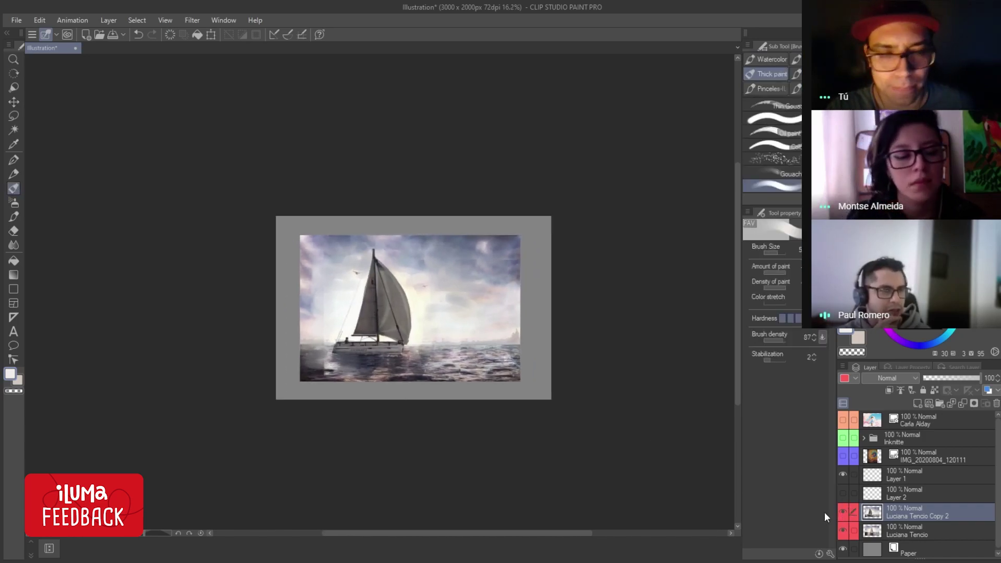
{"action": "scroll", "coordinate": [392, 301], "scroll_direction": "up", "scroll_amount": 2}
{"action": "scroll", "coordinate": [487, 297], "scroll_direction": "up", "scroll_amount": 1}
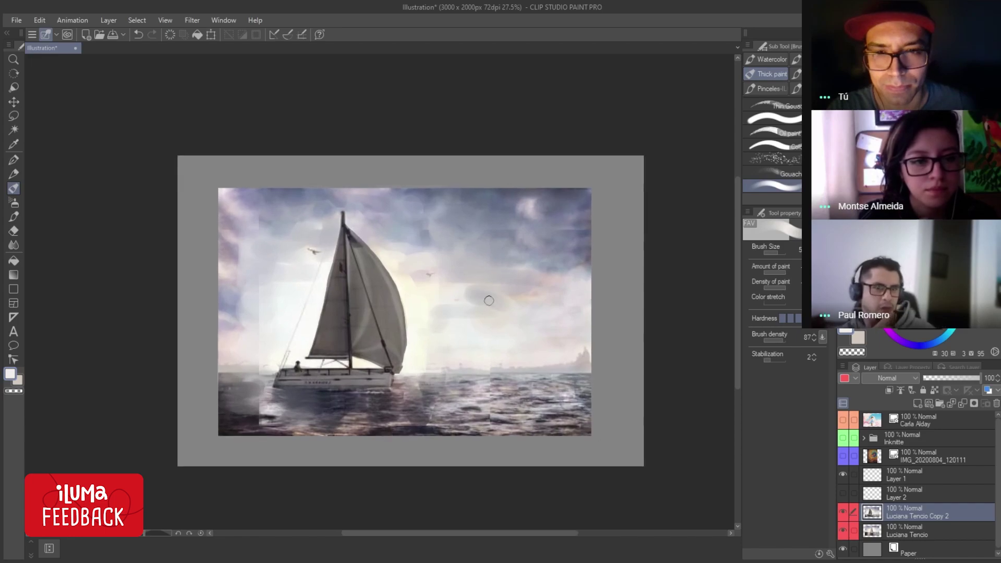
{"action": "left_click_drag", "start_coordinate": [489, 299], "coordinate": [483, 290]}
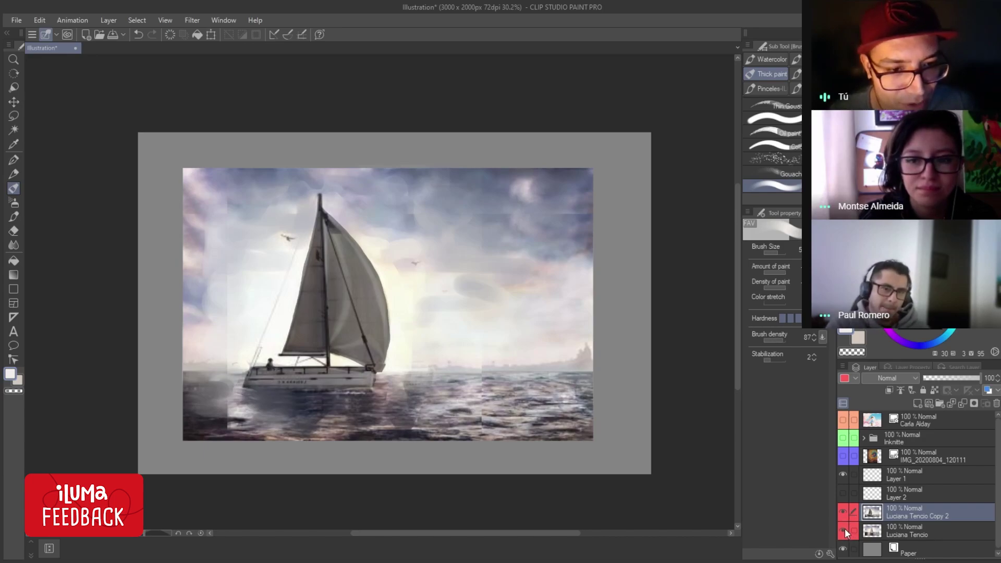
Hide both sailboat layers, then show and select the boy-in-clouds illustration layer.
{"action": "left_click", "coordinate": [843, 530]}
{"action": "left_click", "coordinate": [843, 511]}
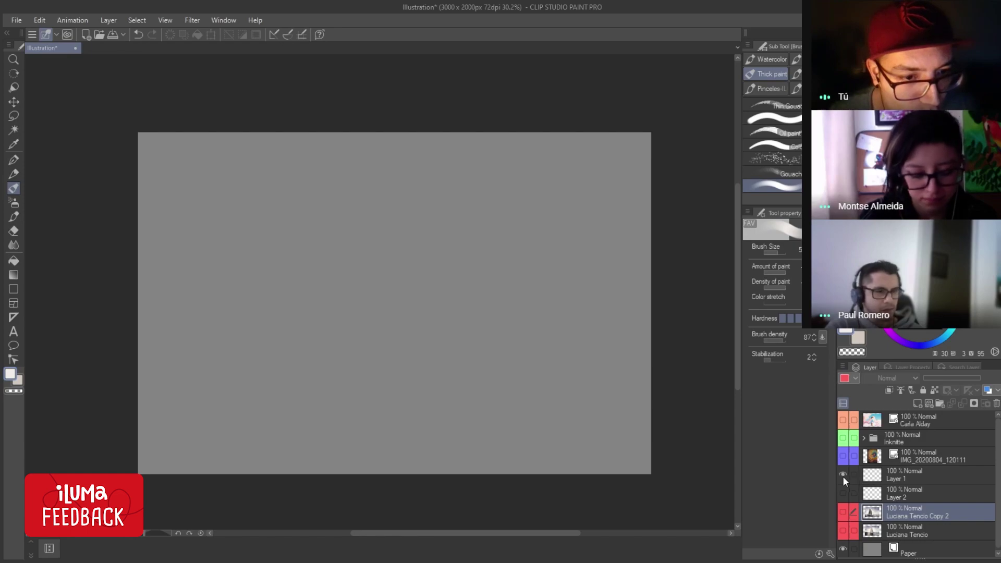
{"action": "left_click", "coordinate": [843, 420]}
{"action": "left_click", "coordinate": [926, 420]}
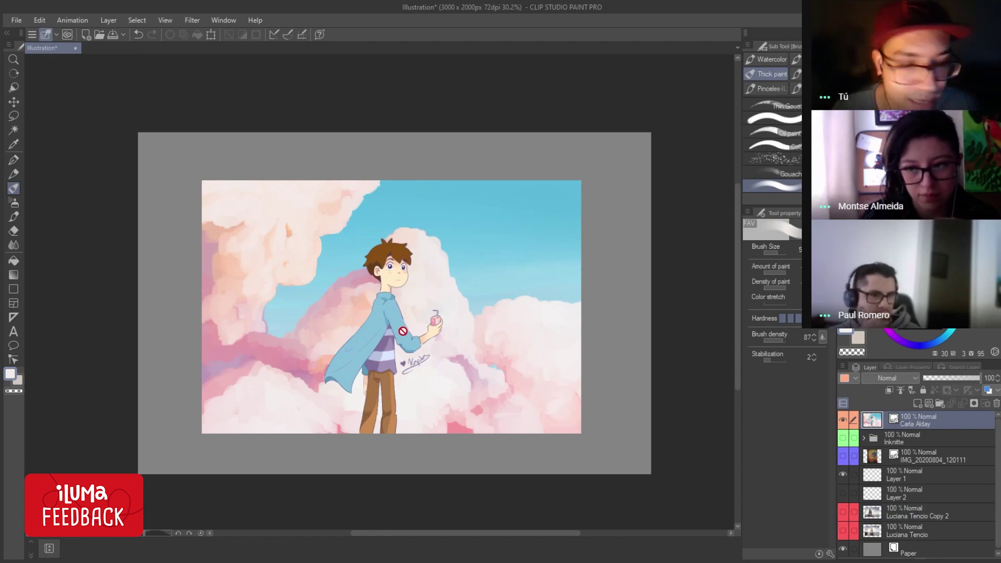
Zoom in and back out to inspect the boy-in-pink-clouds illustration.
{"action": "scroll", "coordinate": [397, 324], "scroll_direction": "up", "scroll_amount": 1}
{"action": "scroll", "coordinate": [399, 326], "scroll_direction": "up", "scroll_amount": 2}
{"action": "scroll", "coordinate": [401, 329], "scroll_direction": "up", "scroll_amount": 1}
{"action": "scroll", "coordinate": [403, 331], "scroll_direction": "down", "scroll_amount": 1}
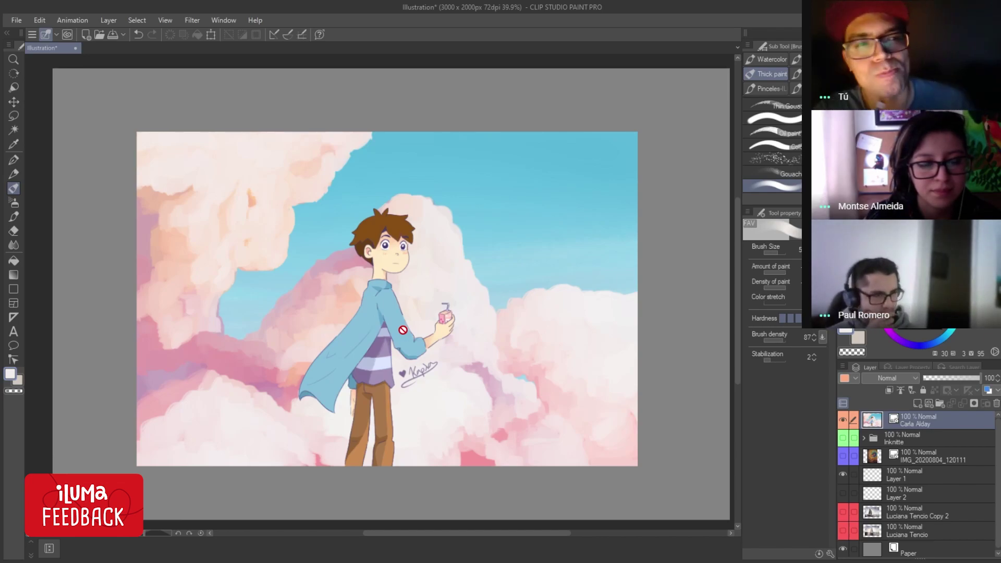
{"action": "scroll", "coordinate": [384, 305], "scroll_direction": "down", "scroll_amount": 3}
{"action": "scroll", "coordinate": [375, 273], "scroll_direction": "down", "scroll_amount": 1}
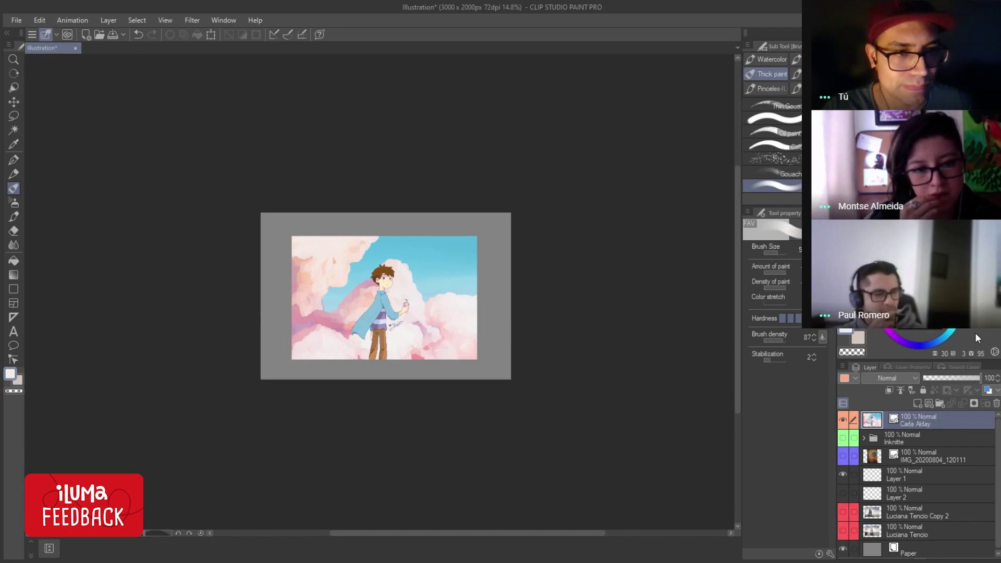
Rasterize the Carla Alday illustration layer and zoom in on the boy.
{"action": "left_click", "coordinate": [311, 209]}
{"action": "scroll", "coordinate": [378, 280], "scroll_direction": "up", "scroll_amount": 2}
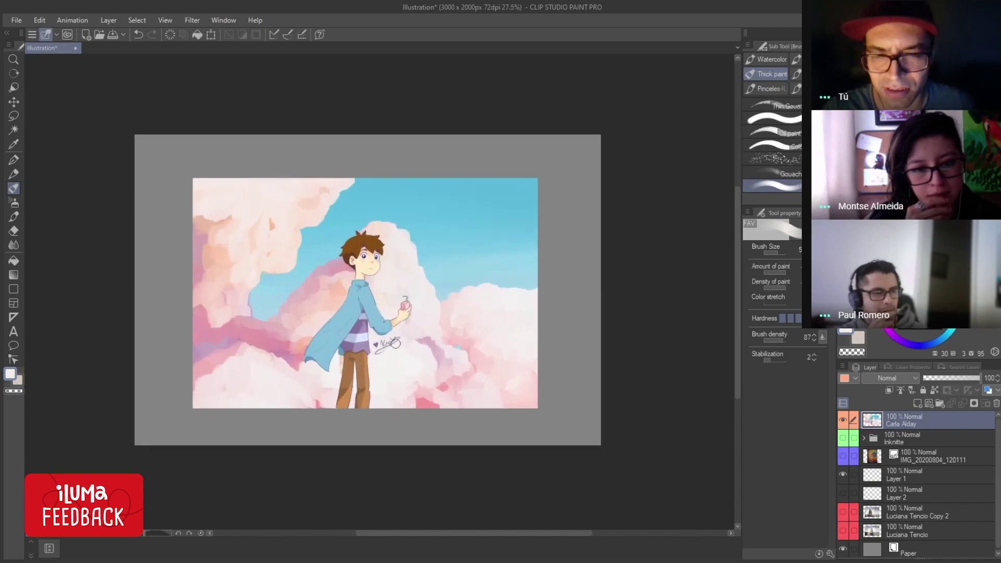
{"action": "scroll", "coordinate": [377, 280], "scroll_direction": "up", "scroll_amount": 2}
{"action": "scroll", "coordinate": [378, 280], "scroll_direction": "up", "scroll_amount": 2}
{"action": "scroll", "coordinate": [377, 280], "scroll_direction": "up", "scroll_amount": 1}
{"action": "scroll", "coordinate": [378, 280], "scroll_direction": "up", "scroll_amount": 1}
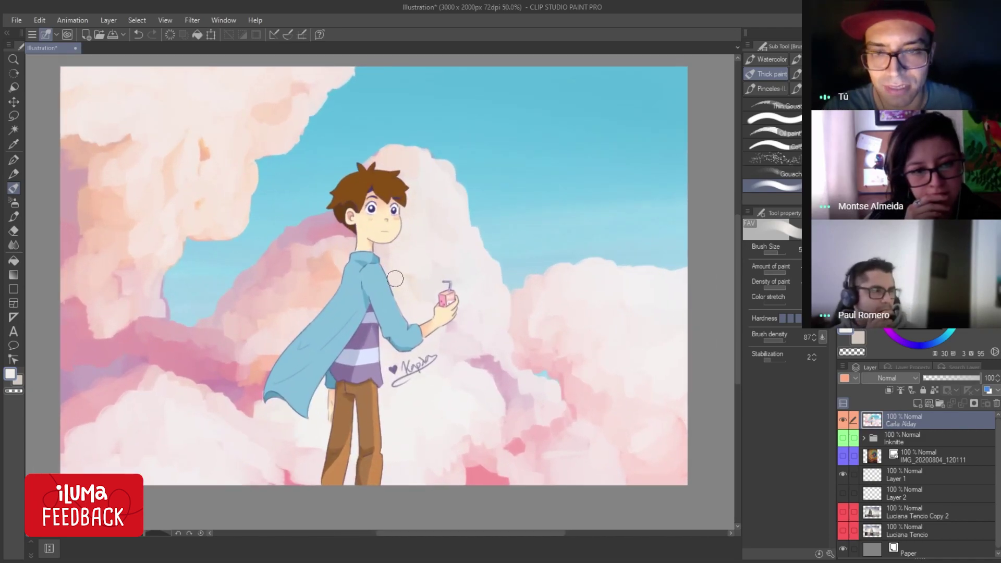
Trace a closed freehand lasso around the boy, from cape and legs up around his hair.
{"action": "key", "text": "m"}
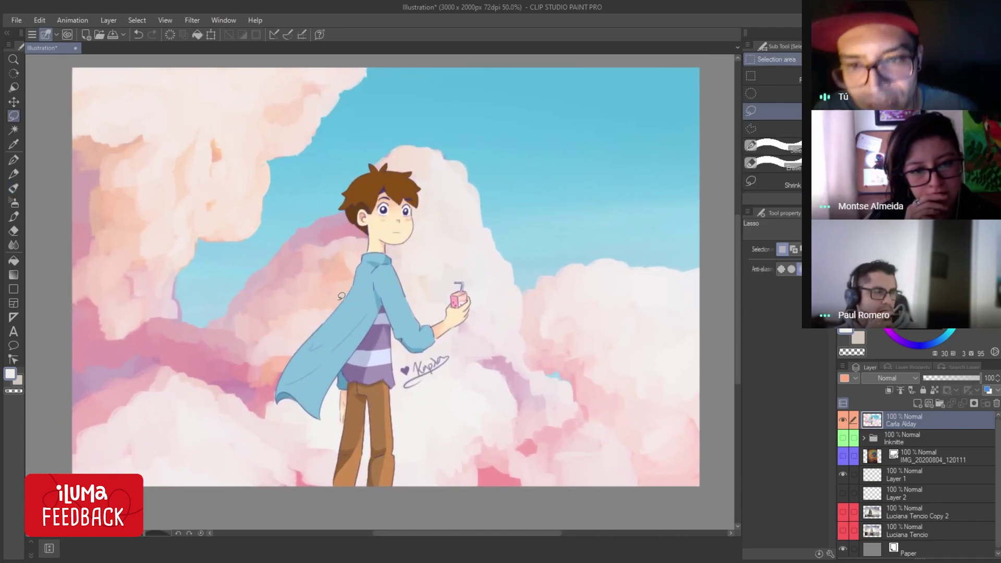
{"action": "left_click_drag", "start_coordinate": [329, 315], "coordinate": [281, 403]}
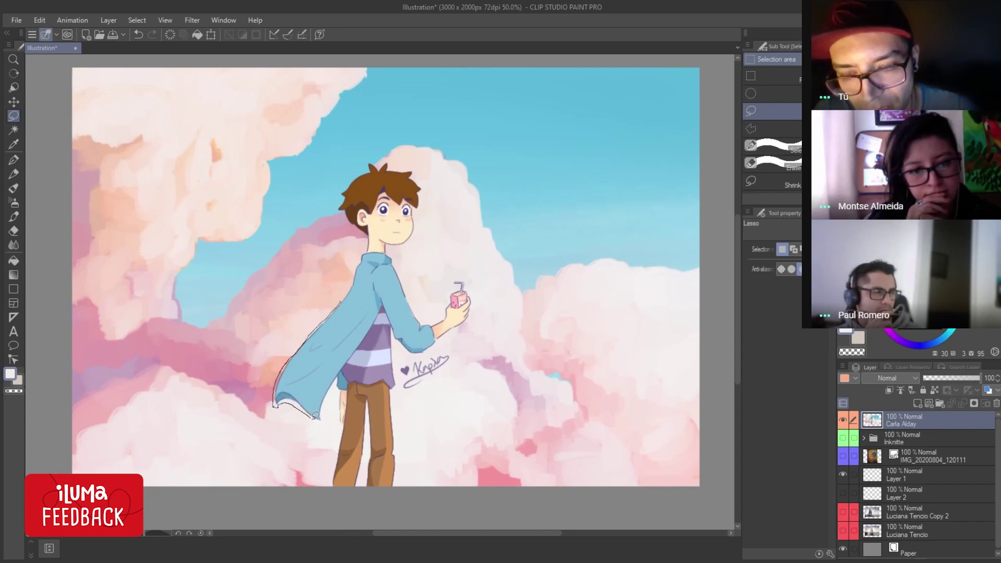
{"action": "left_click_drag", "start_coordinate": [337, 380], "coordinate": [342, 429]}
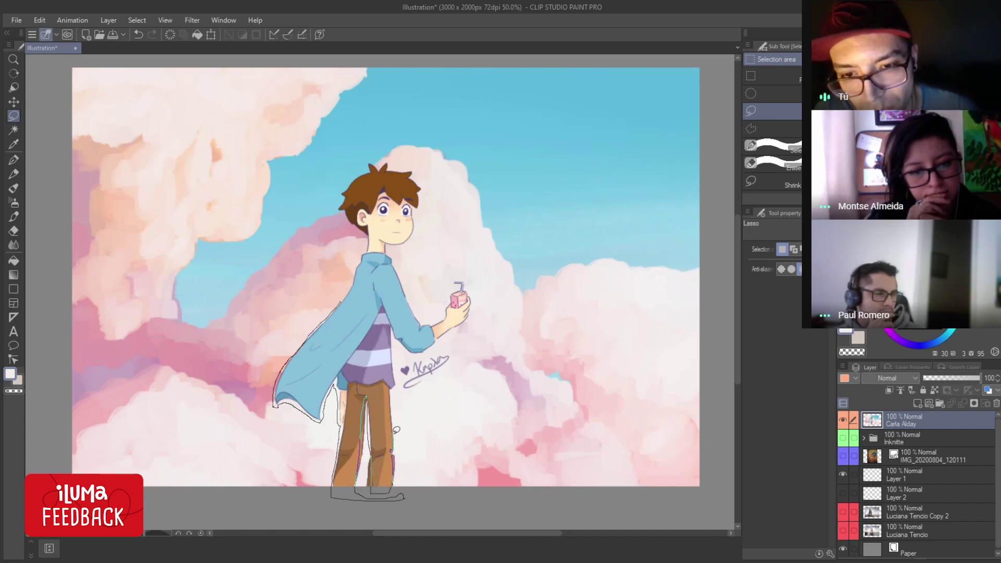
{"action": "left_click_drag", "start_coordinate": [395, 431], "coordinate": [391, 390]}
{"action": "mouse_move", "coordinate": [395, 353]}
{"action": "left_mouse_down"}
{"action": "mouse_move", "coordinate": [394, 325]}
{"action": "mouse_move", "coordinate": [411, 346]}
{"action": "mouse_move", "coordinate": [472, 291]}
{"action": "mouse_move", "coordinate": [453, 293]}
{"action": "mouse_move", "coordinate": [449, 313]}
{"action": "mouse_move", "coordinate": [417, 306]}
{"action": "mouse_move", "coordinate": [396, 259]}
{"action": "left_mouse_up"}
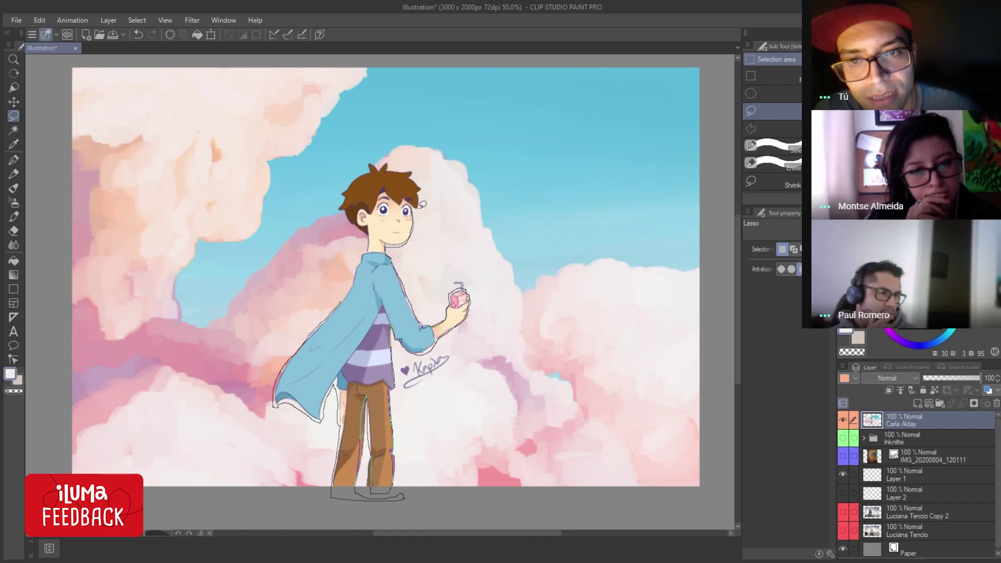
{"action": "left_click_drag", "start_coordinate": [418, 182], "coordinate": [380, 165]}
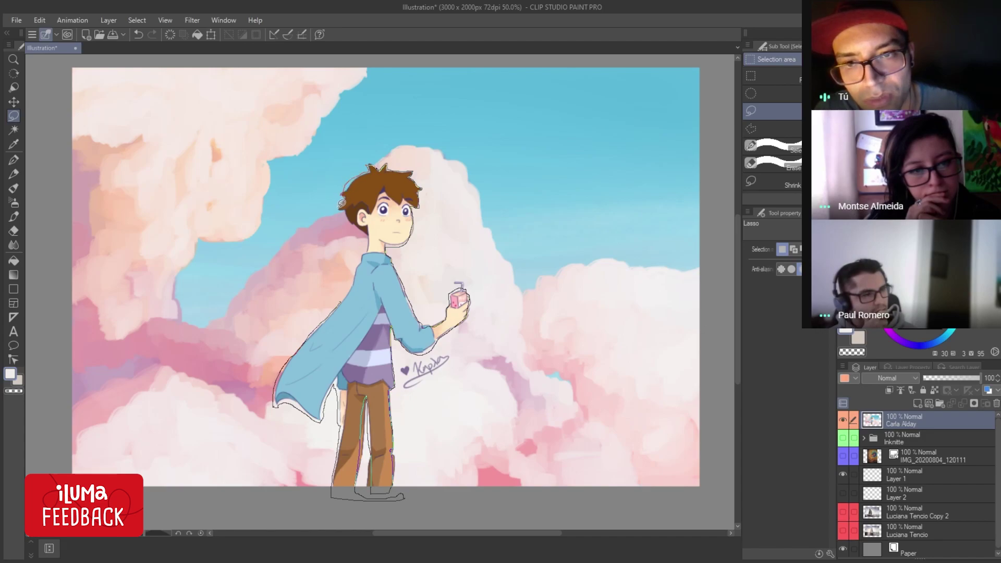
{"action": "left_click_drag", "start_coordinate": [342, 203], "coordinate": [360, 228]}
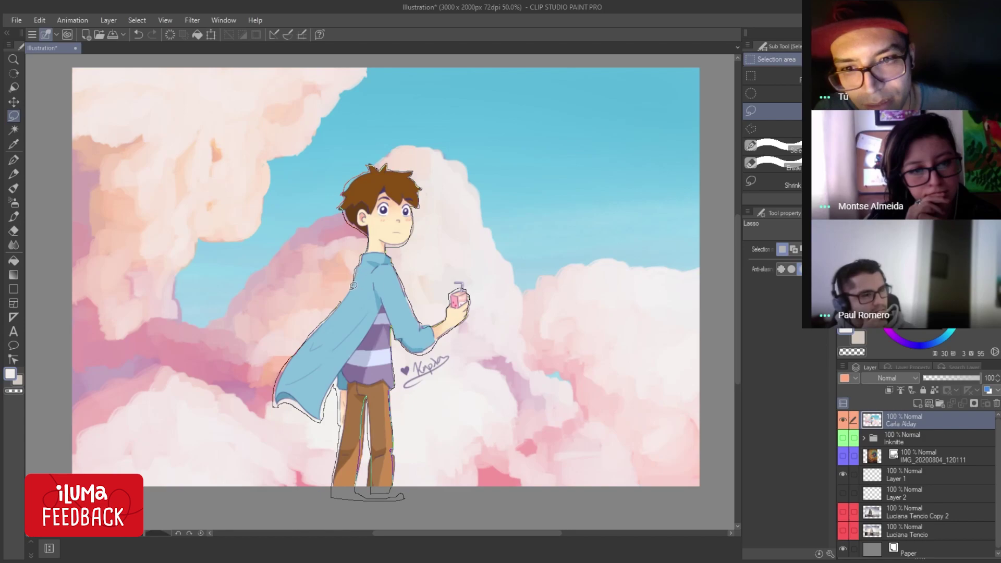
{"action": "left_click_drag", "start_coordinate": [353, 286], "coordinate": [353, 287]}
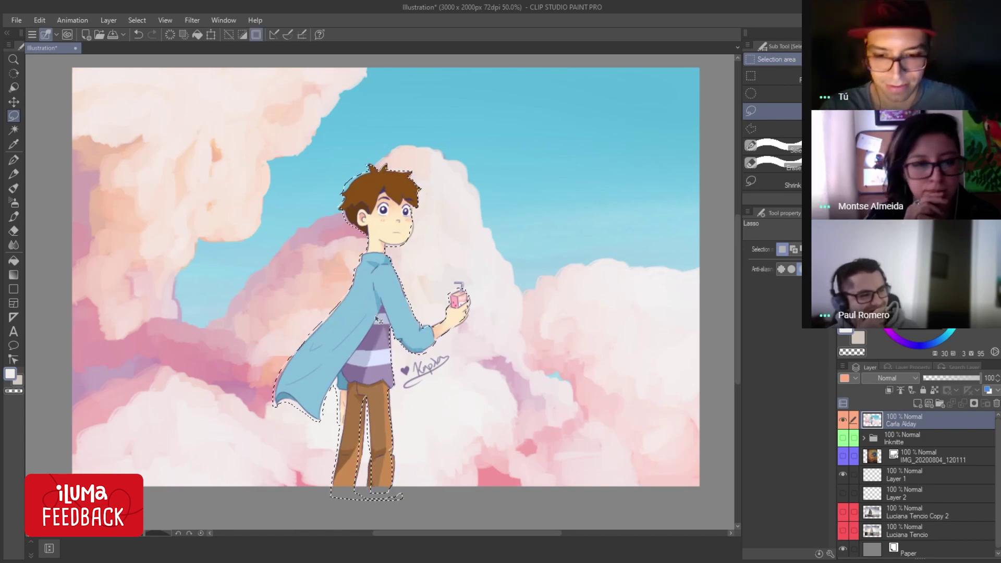
Copy and paste the selected boy, and drag the copy to the right.
{"action": "key", "text": "ctrl+c"}
{"action": "key", "text": "ctrl+v"}
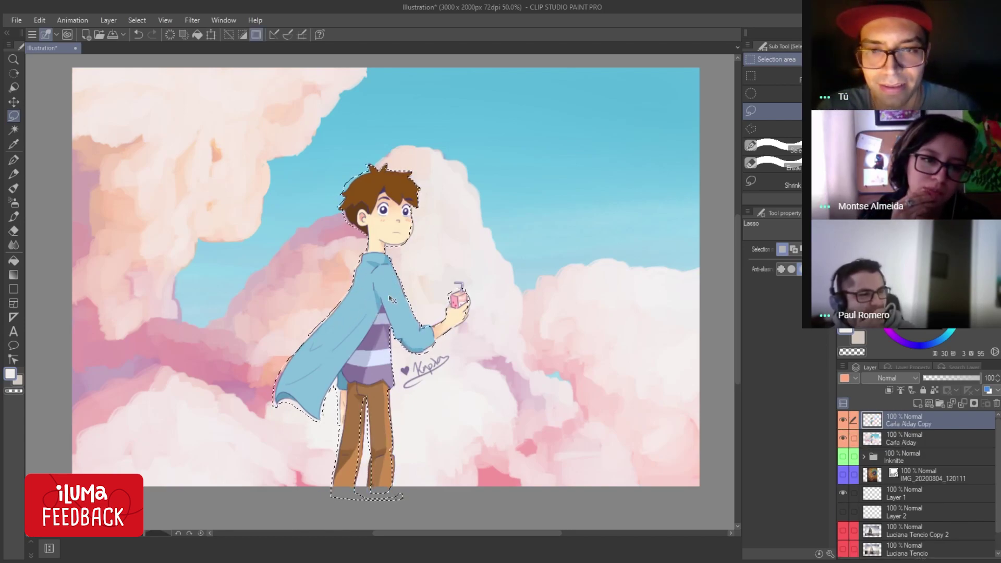
{"action": "left_click_drag", "start_coordinate": [391, 299], "coordinate": [595, 298]}
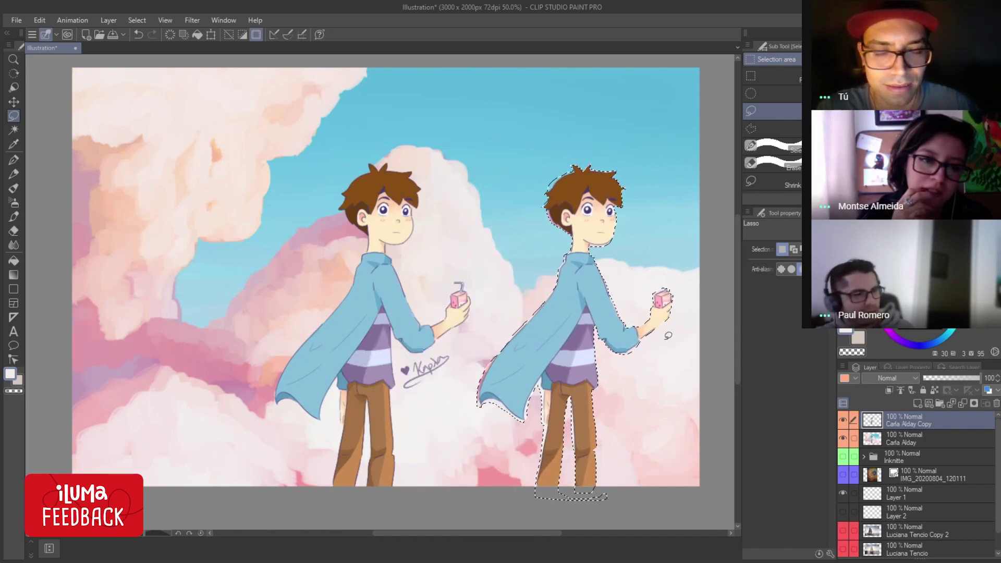
{"action": "left_click", "coordinate": [925, 443]}
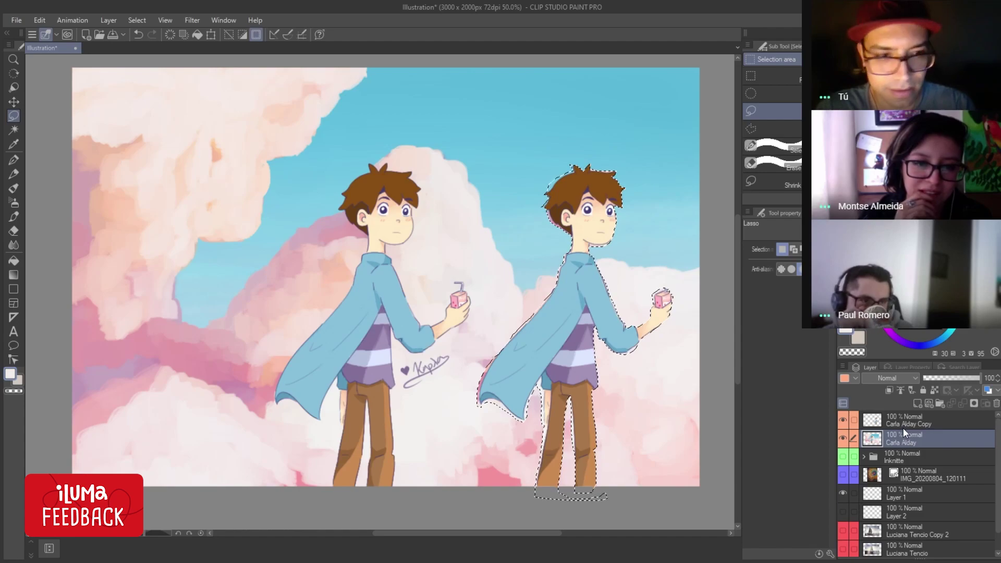
{"action": "key", "text": "ctrl+shift+d"}
{"action": "key", "text": "ctrl+d"}
{"action": "key", "text": "b"}
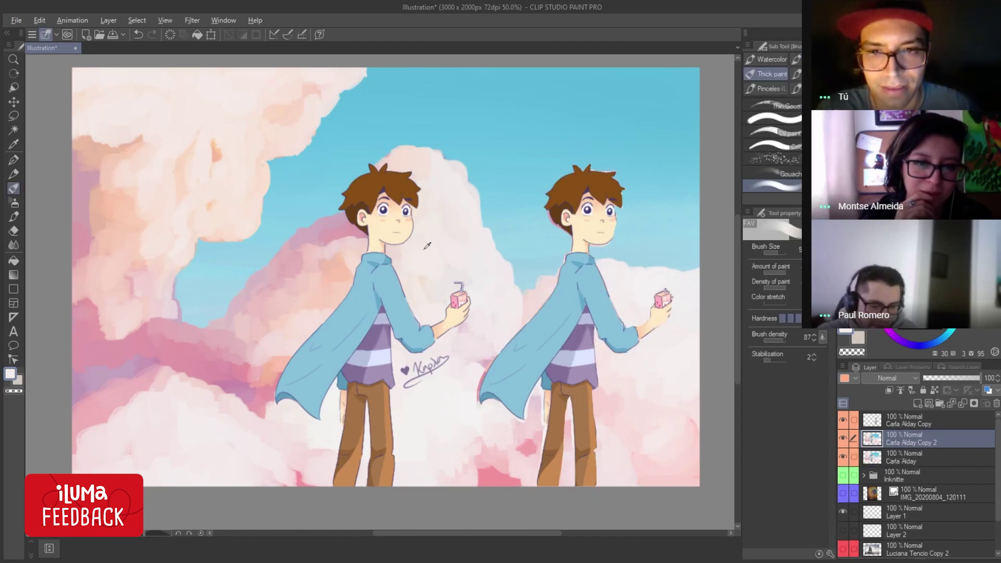
{"action": "mouse_move", "coordinate": [427, 245]}
{"action": "left_mouse_down"}
{"action": "mouse_move", "coordinate": [392, 185]}
{"action": "mouse_move", "coordinate": [368, 172]}
{"action": "mouse_move", "coordinate": [343, 180]}
{"action": "mouse_move", "coordinate": [387, 176]}
{"action": "left_mouse_up"}
{"action": "left_click", "coordinate": [362, 166], "text": "alt"}
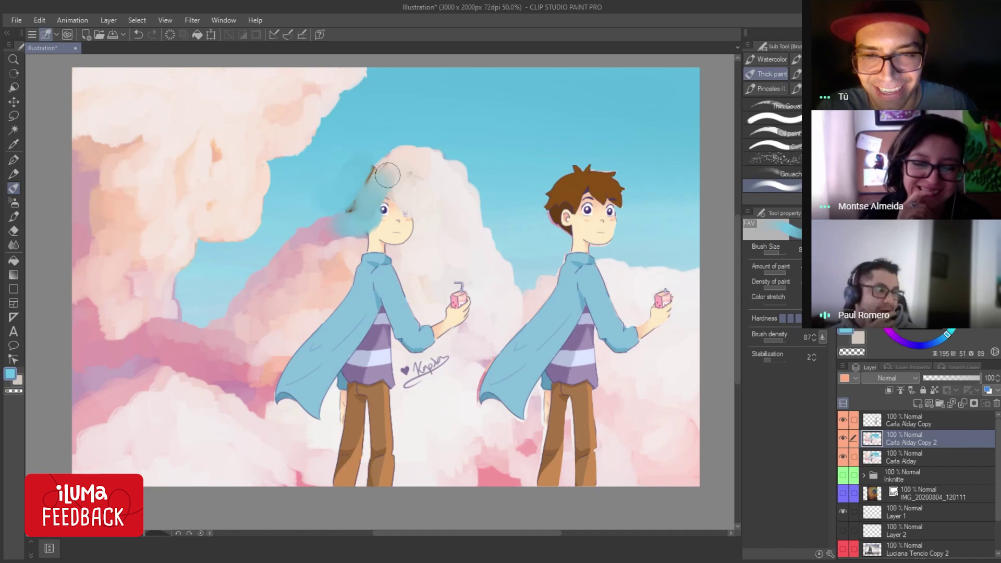
Undo the sky-blue strokes and paint pink cloud over the left boy's hair.
{"action": "key", "text": "ctrl+z"}
{"action": "key", "text": "ctrl+z"}
{"action": "key", "text": "ctrl+z"}
{"action": "key", "text": "ctrl+z"}
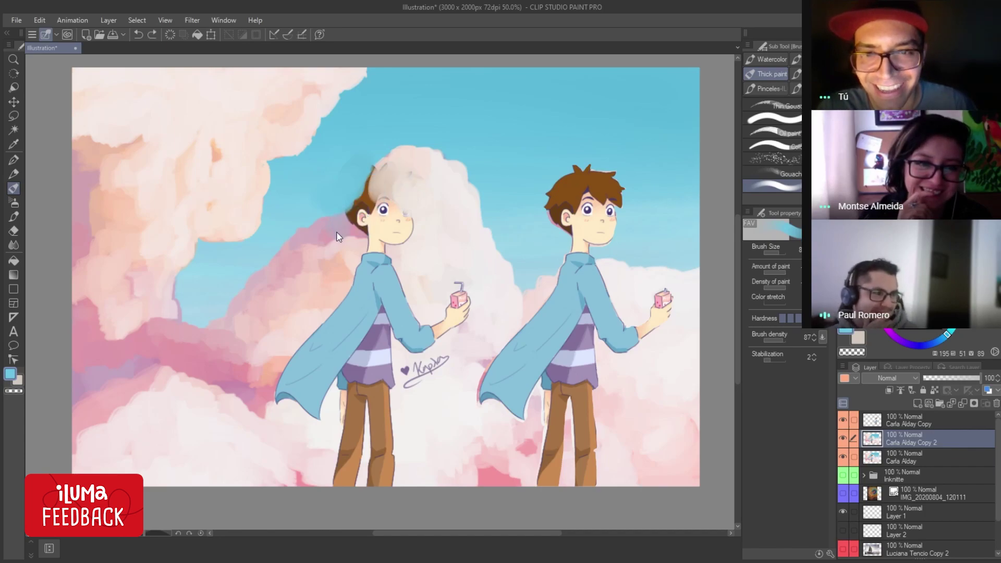
{"action": "left_click", "coordinate": [338, 237], "text": "alt"}
{"action": "mouse_move", "coordinate": [326, 232]}
{"action": "left_mouse_down"}
{"action": "mouse_move", "coordinate": [377, 190]}
{"action": "mouse_move", "coordinate": [388, 219]}
{"action": "mouse_move", "coordinate": [356, 296]}
{"action": "left_mouse_up"}
Paint cream, salmon and whitish cloud over the left boy's hand, cape and legs, then hide the layer to compare.
{"action": "left_click", "coordinate": [412, 230], "text": "alt"}
{"action": "left_click", "coordinate": [368, 264], "text": "alt"}
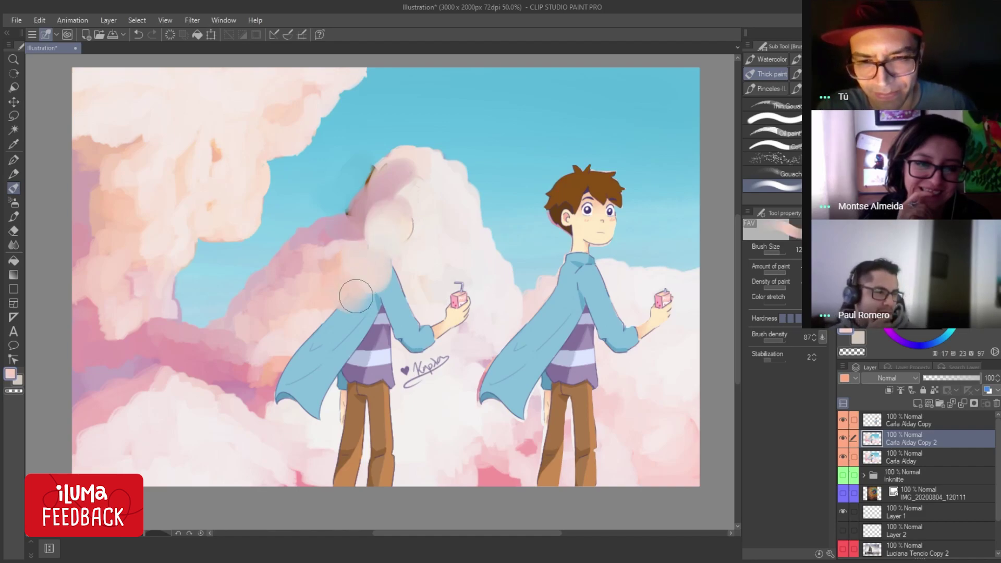
{"action": "left_click", "coordinate": [356, 296], "text": "alt"}
{"action": "mouse_move", "coordinate": [438, 313]}
{"action": "left_mouse_down"}
{"action": "mouse_move", "coordinate": [379, 309]}
{"action": "mouse_move", "coordinate": [406, 369]}
{"action": "mouse_move", "coordinate": [384, 384]}
{"action": "left_mouse_up"}
{"action": "left_click_drag", "start_coordinate": [340, 340], "coordinate": [313, 344]}
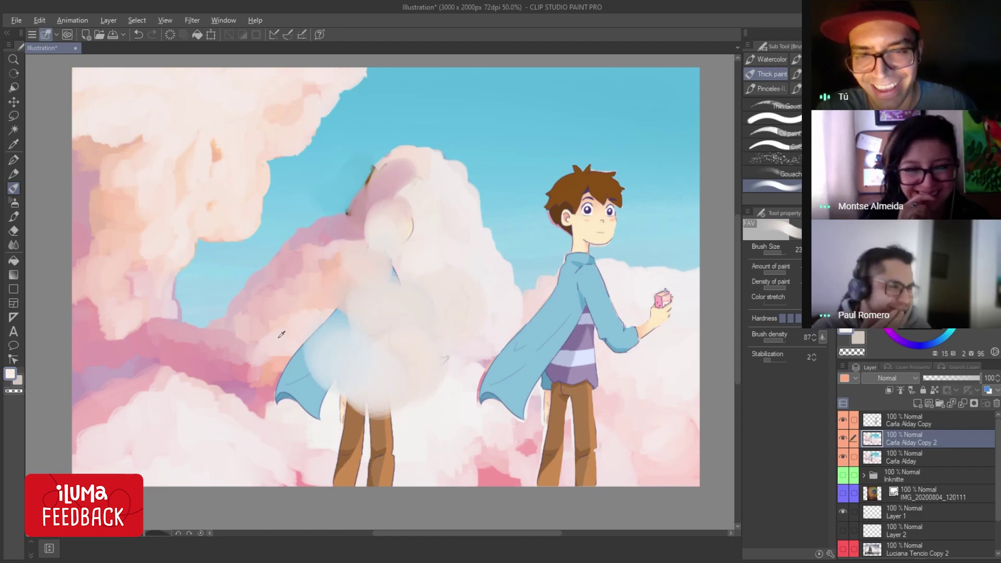
{"action": "left_click", "coordinate": [262, 394], "text": "alt"}
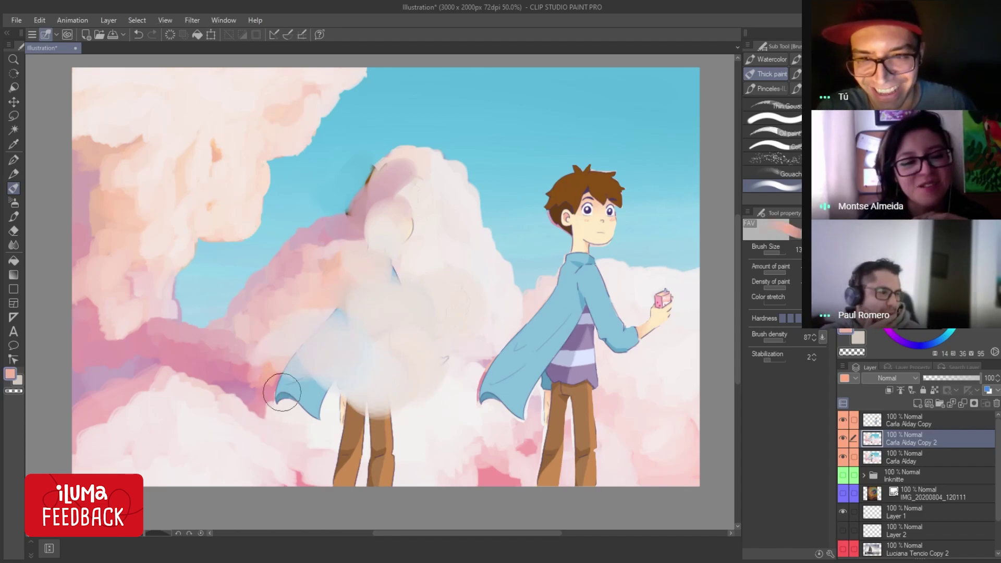
{"action": "left_click_drag", "start_coordinate": [295, 402], "coordinate": [339, 409]}
{"action": "left_click", "coordinate": [377, 404], "text": "alt"}
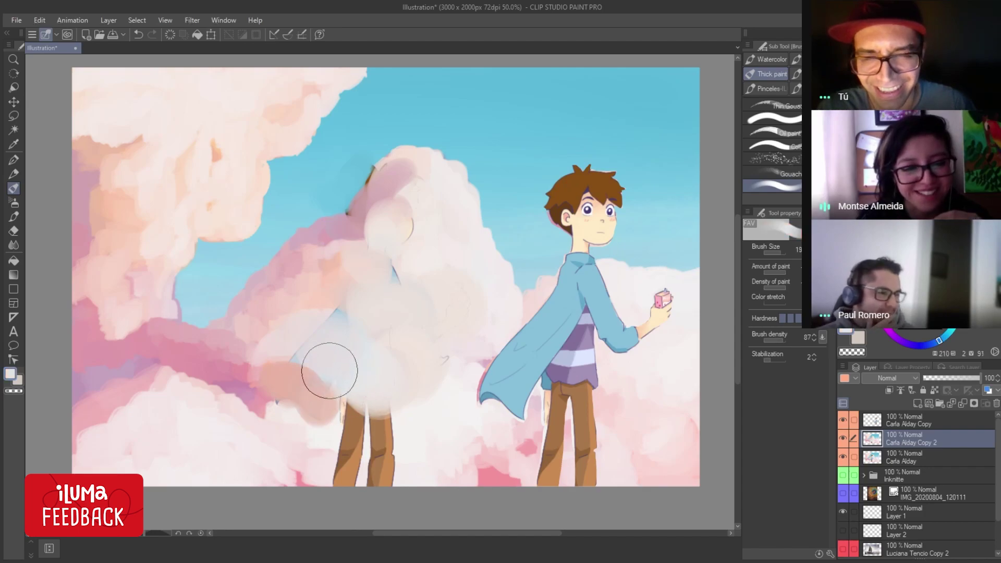
{"action": "left_click_drag", "start_coordinate": [329, 364], "coordinate": [329, 372]}
{"action": "mouse_move", "coordinate": [297, 423]}
{"action": "left_mouse_down"}
{"action": "mouse_move", "coordinate": [335, 437]}
{"action": "mouse_move", "coordinate": [364, 415]}
{"action": "mouse_move", "coordinate": [358, 451]}
{"action": "mouse_move", "coordinate": [398, 443]}
{"action": "mouse_move", "coordinate": [357, 459]}
{"action": "mouse_move", "coordinate": [402, 458]}
{"action": "left_mouse_up"}
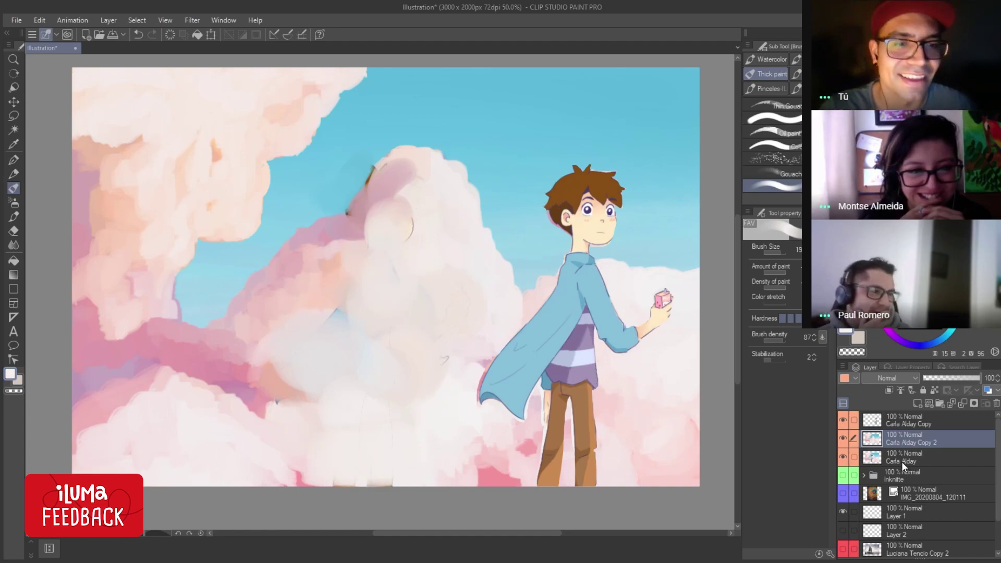
{"action": "left_click", "coordinate": [842, 438]}
{"action": "left_click", "coordinate": [889, 423]}
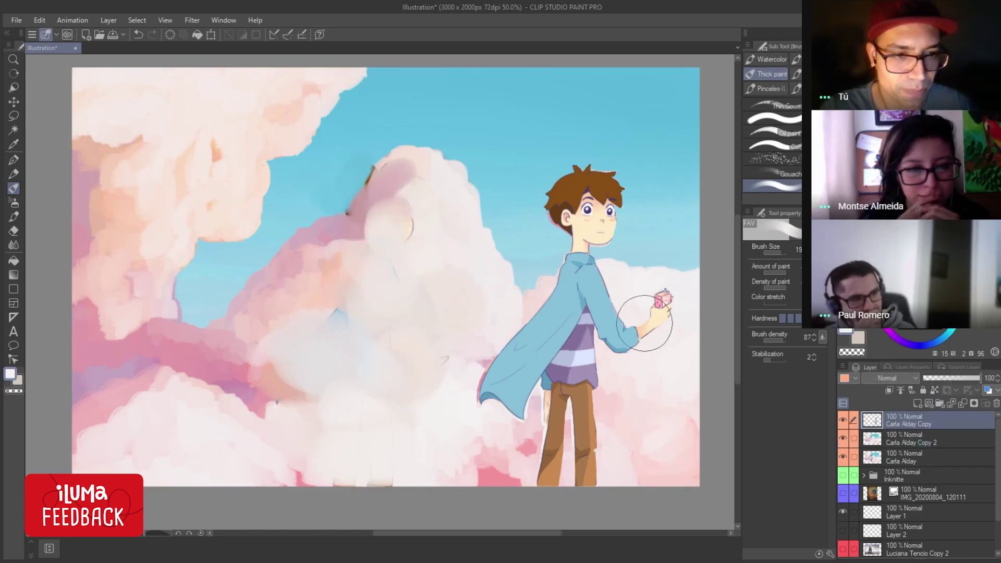
{"action": "scroll", "coordinate": [494, 275], "scroll_direction": "down", "scroll_amount": 3}
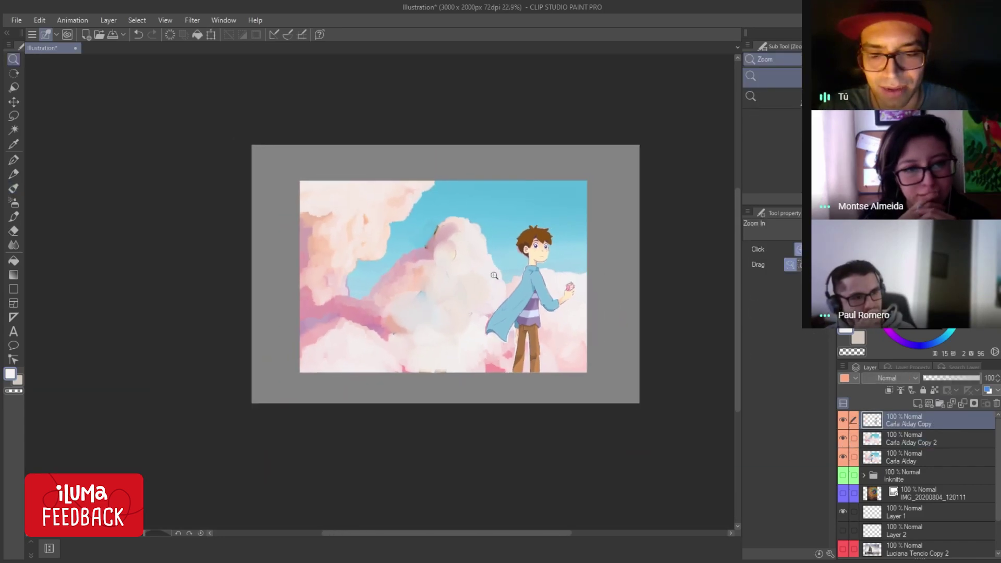
{"action": "scroll", "coordinate": [493, 275], "scroll_direction": "up", "scroll_amount": 2}
{"action": "key", "text": "b"}
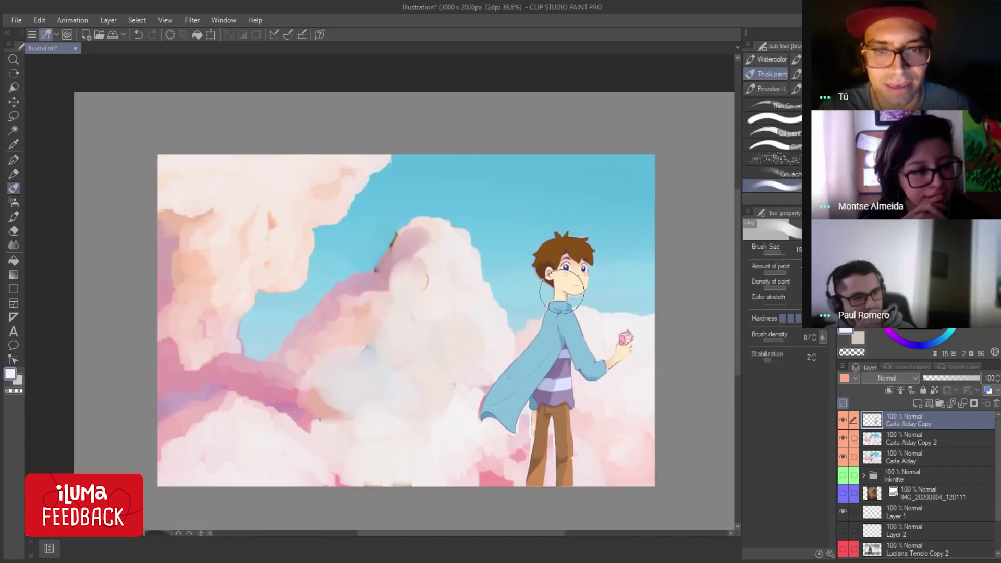
{"action": "mouse_move", "coordinate": [561, 323]}
{"action": "left_mouse_down"}
{"action": "mouse_move", "coordinate": [508, 324]}
{"action": "mouse_move", "coordinate": [543, 324]}
{"action": "left_mouse_up"}
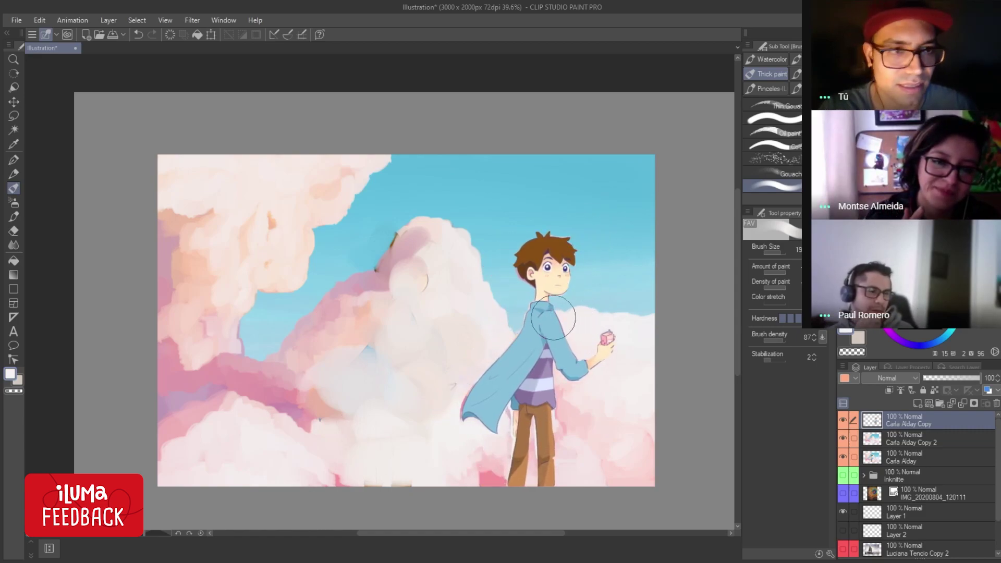
{"action": "left_click_drag", "start_coordinate": [549, 333], "coordinate": [302, 315]}
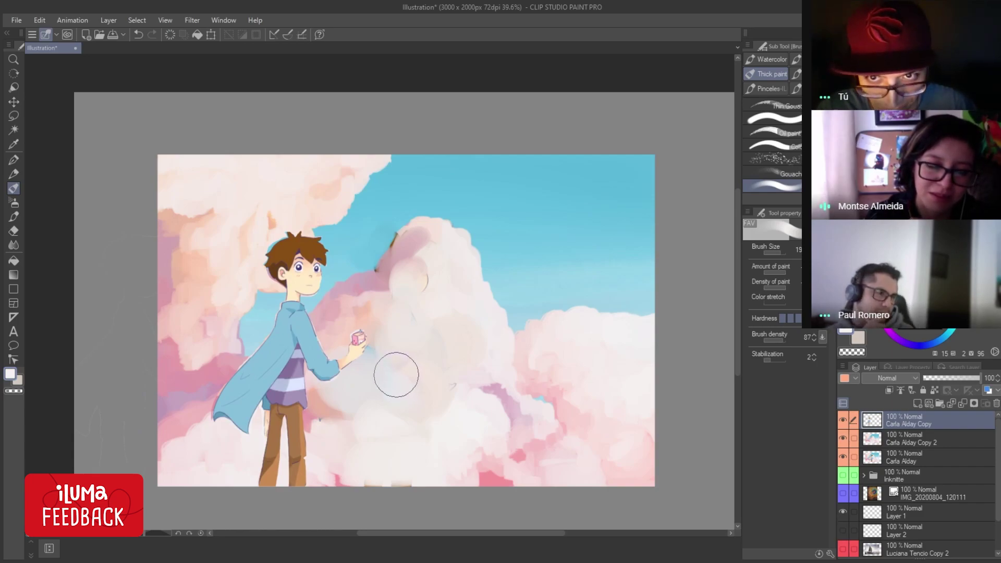
{"action": "left_click", "coordinate": [929, 444]}
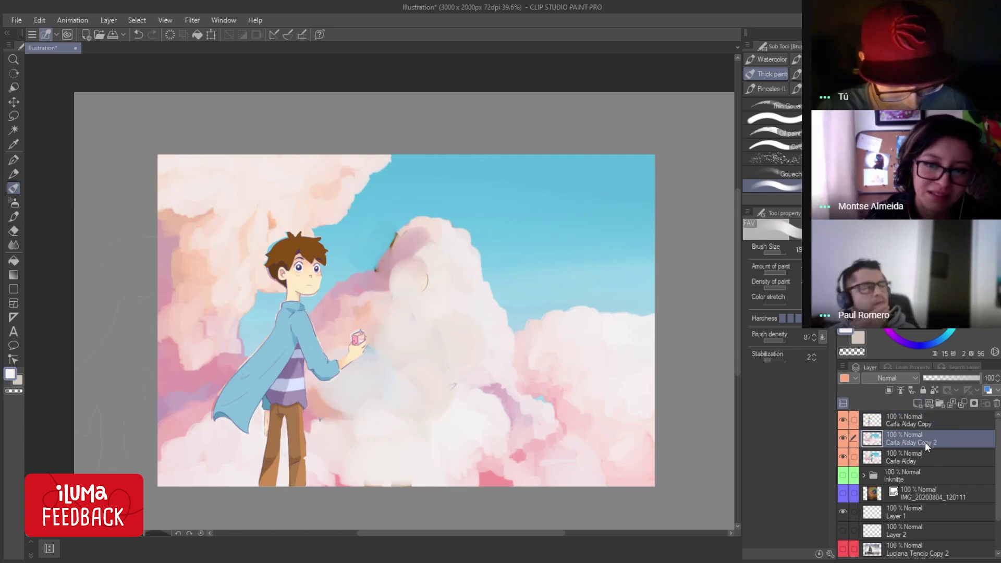
{"action": "key", "text": "ctrl+t"}
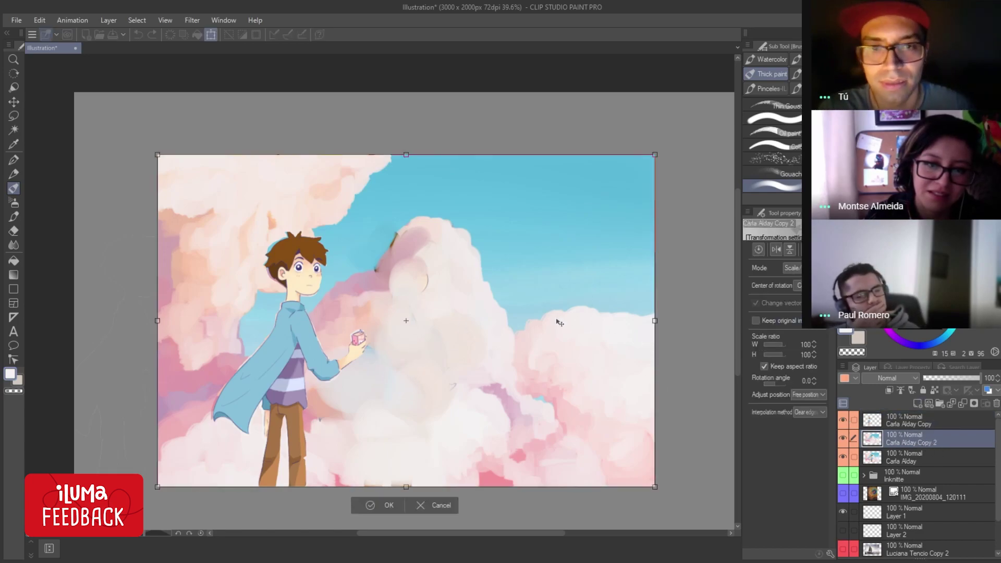
Flip the cloud layer horizontally, apply it, then undo the flip.
{"action": "left_click", "coordinate": [775, 250]}
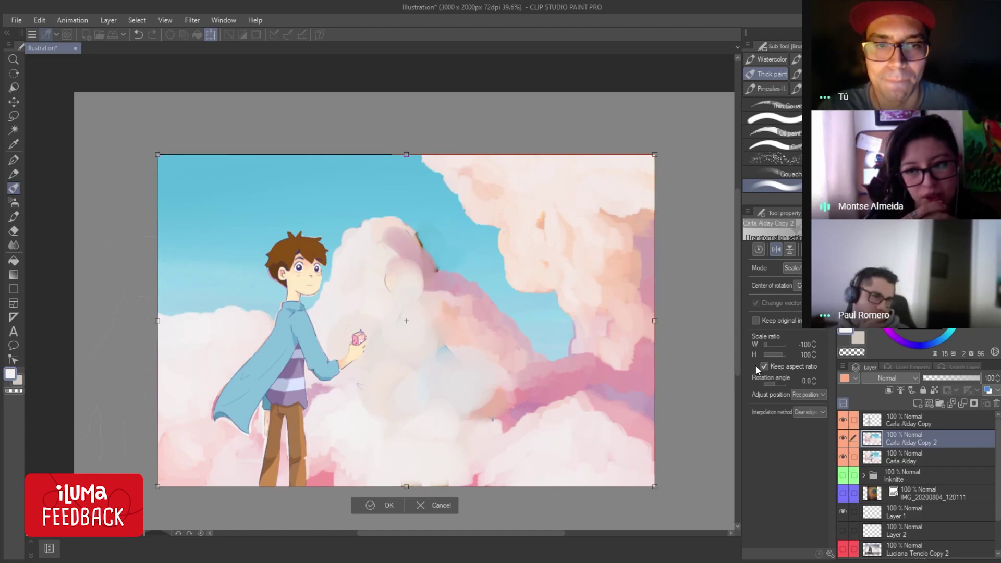
{"action": "key", "text": "Return"}
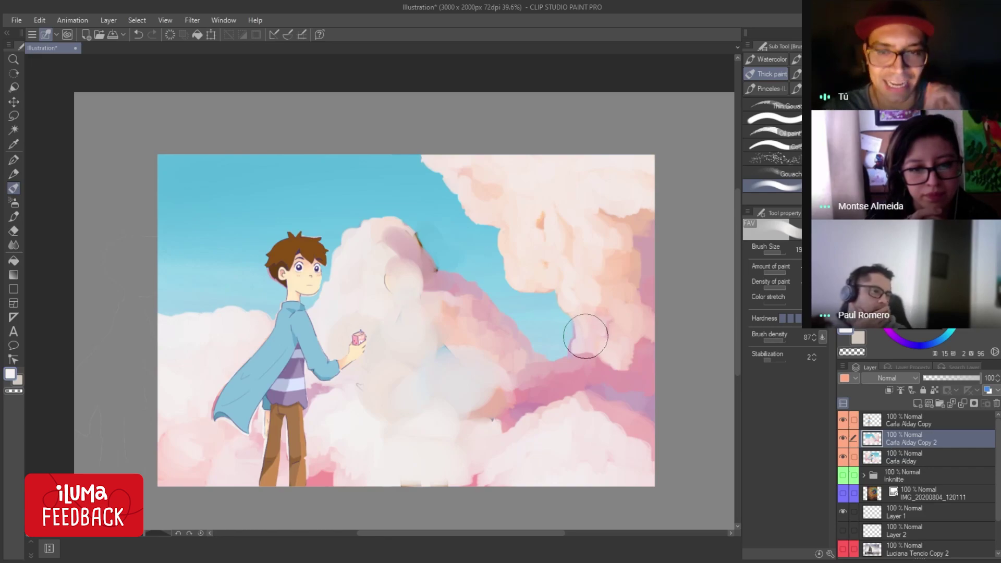
{"action": "key", "text": "ctrl+z"}
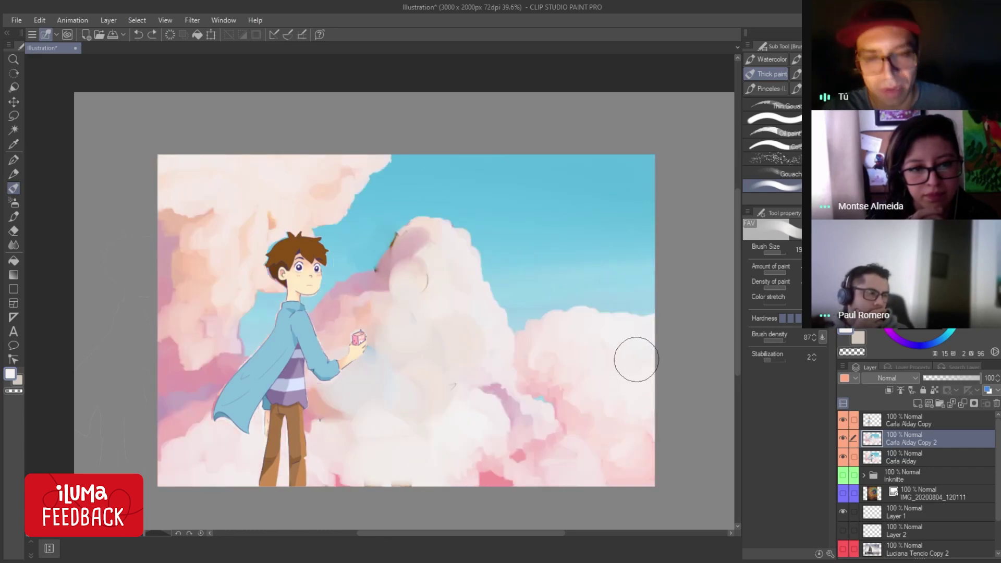
Move the boy to the centre of the canvas and nudge him slightly right.
{"action": "left_click", "coordinate": [842, 421]}
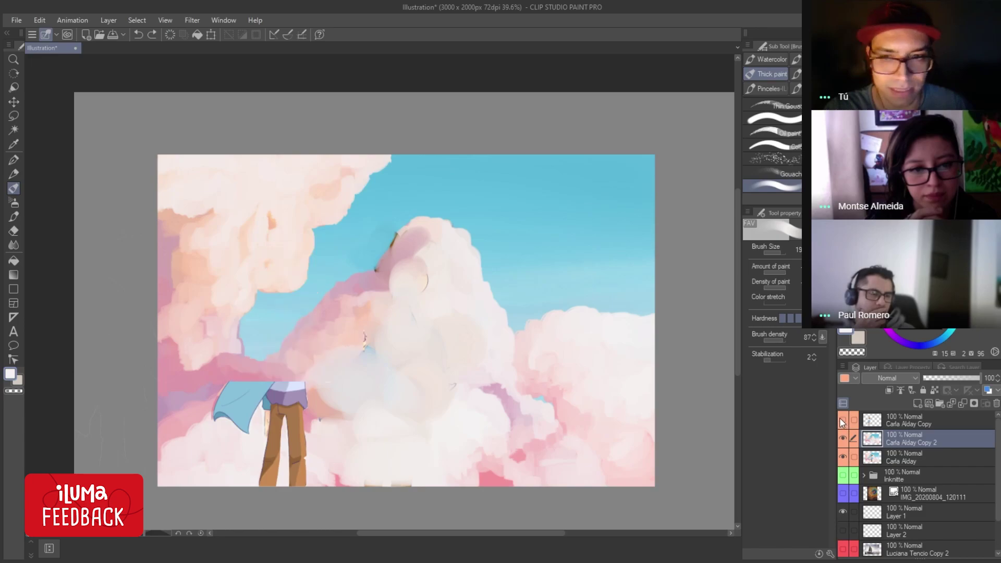
{"action": "left_click", "coordinate": [841, 421]}
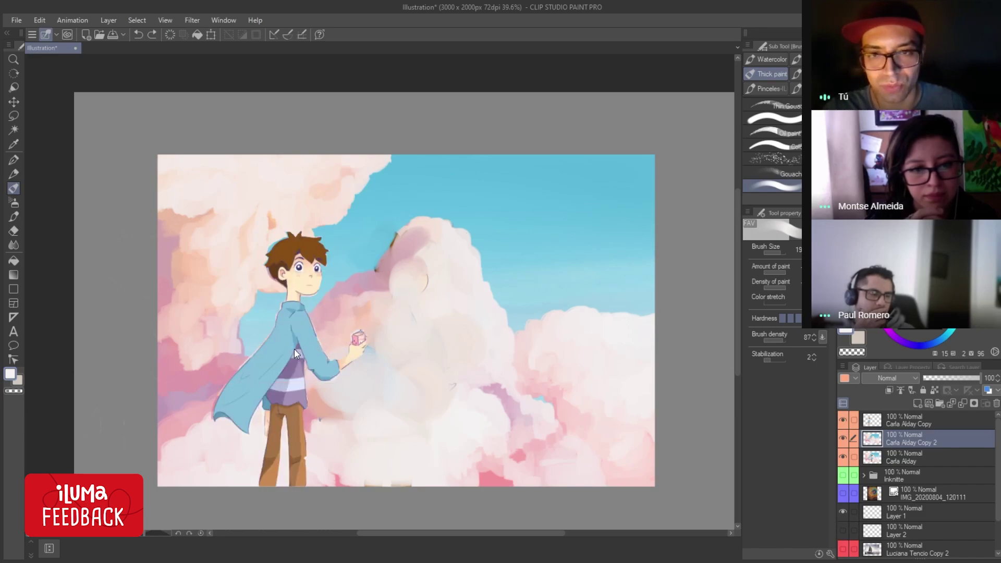
{"action": "left_click_drag", "start_coordinate": [290, 355], "coordinate": [473, 381]}
{"action": "key", "text": "alt+bracketleft"}
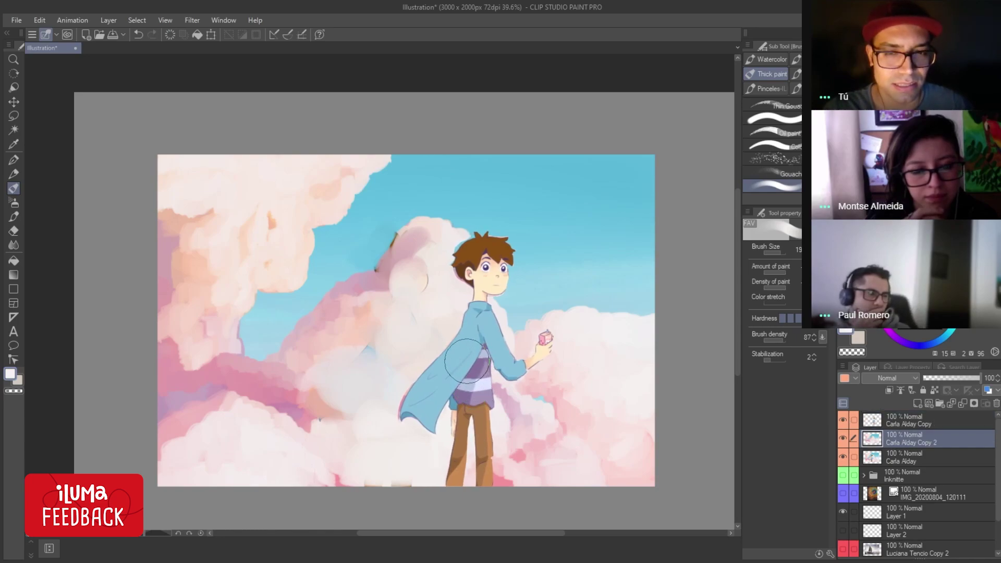
{"action": "key", "text": "alt+bracketright"}
{"action": "left_click_drag", "start_coordinate": [462, 351], "coordinate": [496, 357]}
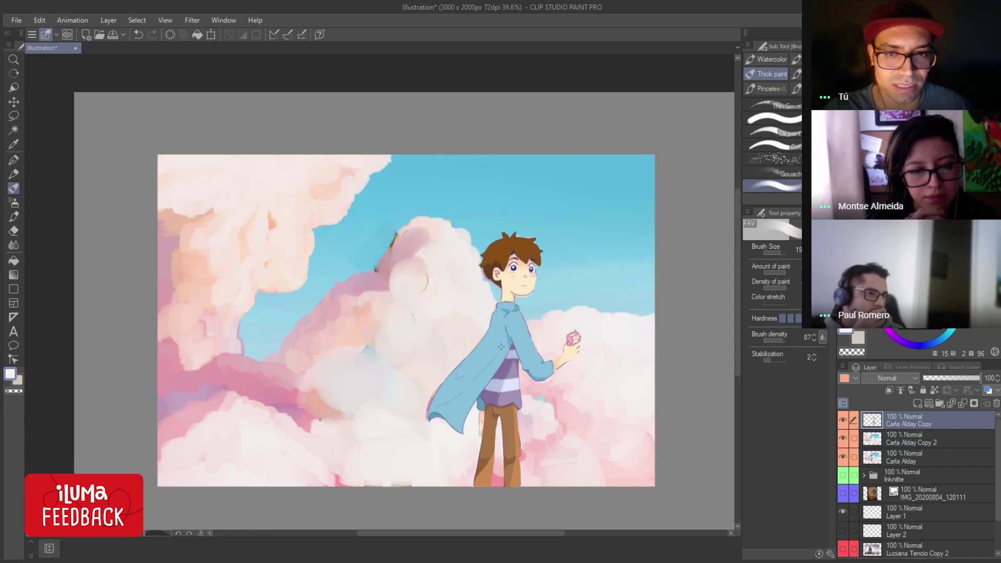
Zoom the view to 47.6%, shrink the brush, and pick a dark brown colour.
{"action": "key", "text": "alt+bracketleft"}
{"action": "scroll", "coordinate": [522, 294], "scroll_direction": "down", "scroll_amount": 1}
{"action": "scroll", "coordinate": [522, 295], "scroll_direction": "up", "scroll_amount": 1}
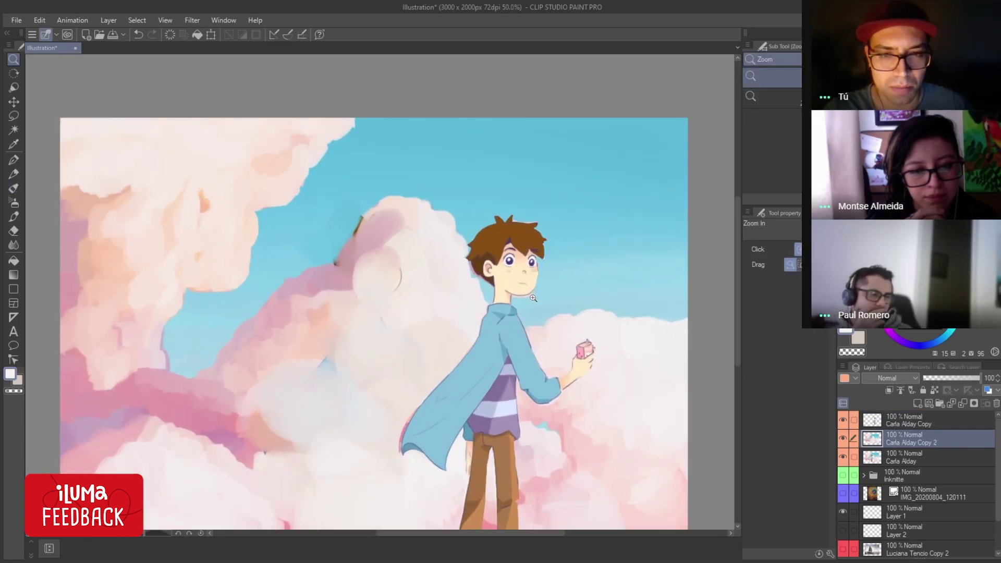
{"action": "scroll", "coordinate": [527, 292], "scroll_direction": "up", "scroll_amount": 1}
{"action": "scroll", "coordinate": [542, 287], "scroll_direction": "up", "scroll_amount": 1}
{"action": "left_click_drag", "start_coordinate": [555, 282], "coordinate": [546, 287]}
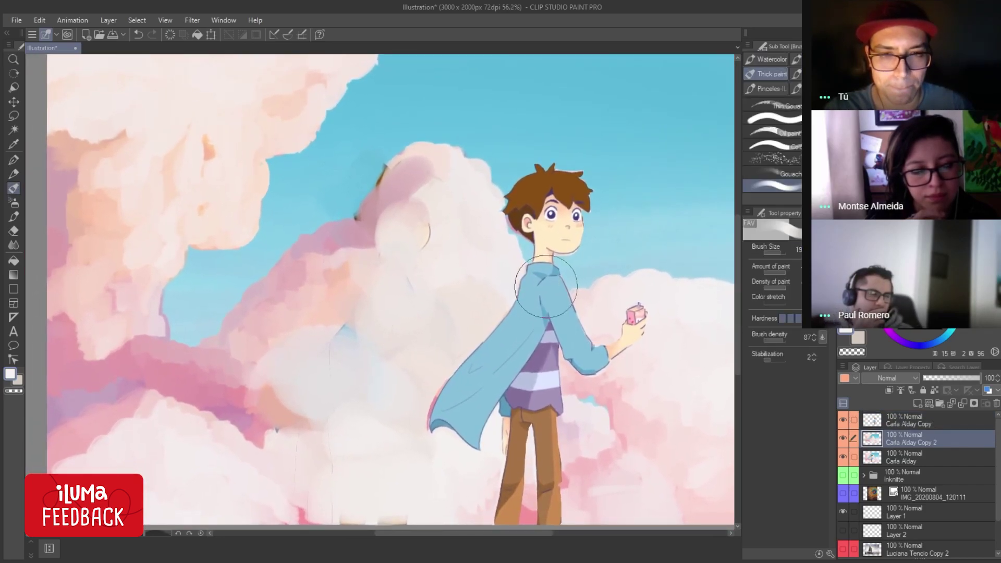
{"action": "scroll", "coordinate": [549, 286], "scroll_direction": "down", "scroll_amount": 1}
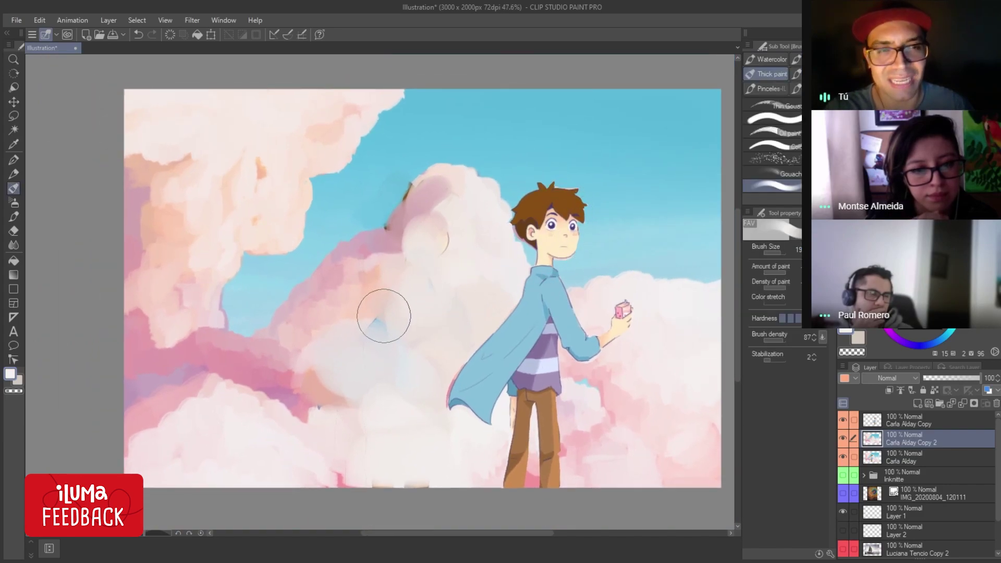
{"action": "key", "text": "bracketleft"}
{"action": "key", "text": "bracketleft"}
{"action": "key", "text": "bracketleft"}
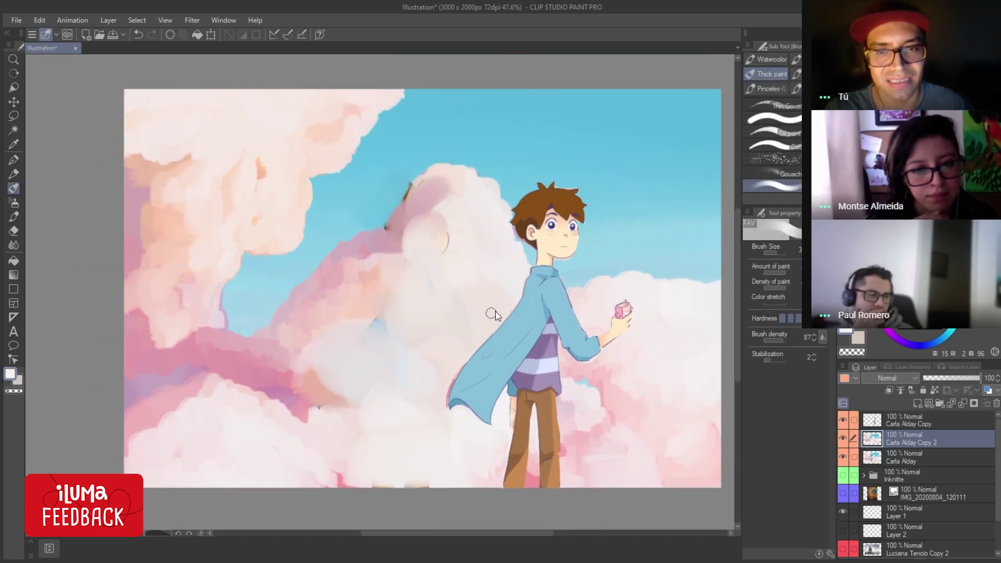
{"action": "left_click", "coordinate": [527, 280], "text": "alt"}
{"action": "key", "text": "bracketleft"}
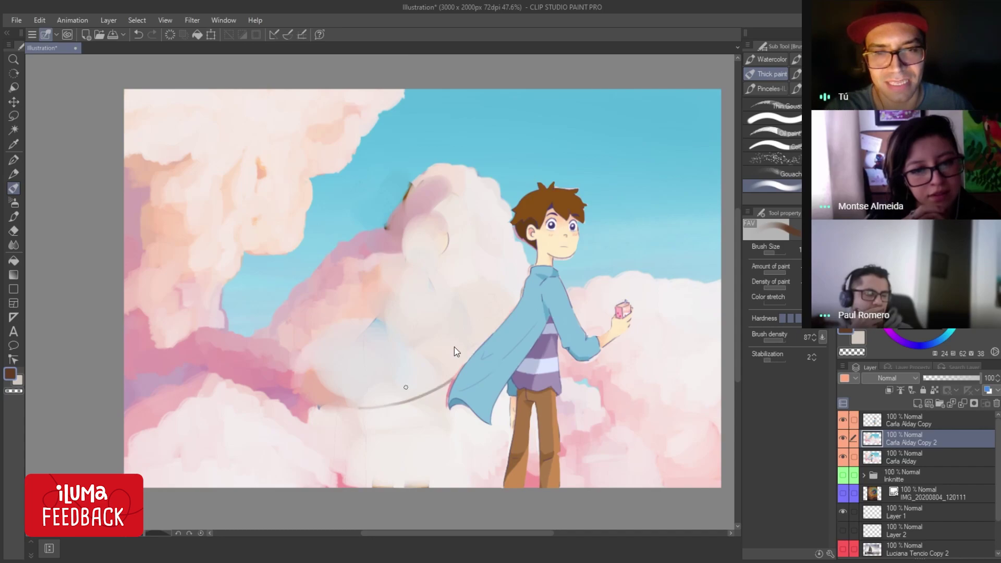
Draw a dark brown test curve across the clouds and undo it, keeping the boy's nudge.
{"action": "key", "text": "ctrl+z"}
{"action": "key", "text": "ctrl+y"}
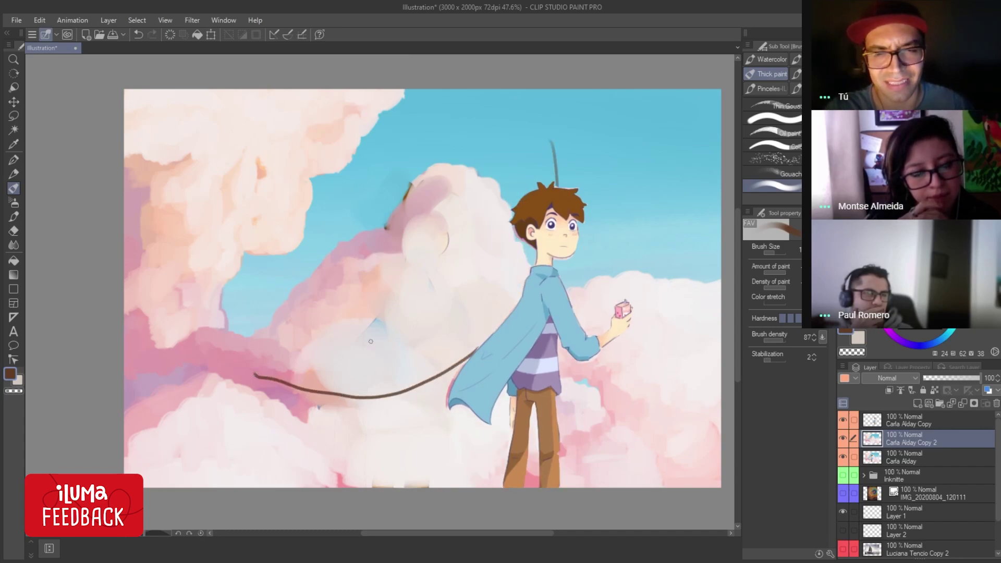
{"action": "key", "text": "ctrl+z"}
{"action": "key", "text": "ctrl+z"}
{"action": "left_click_drag", "start_coordinate": [449, 393], "coordinate": [270, 369]}
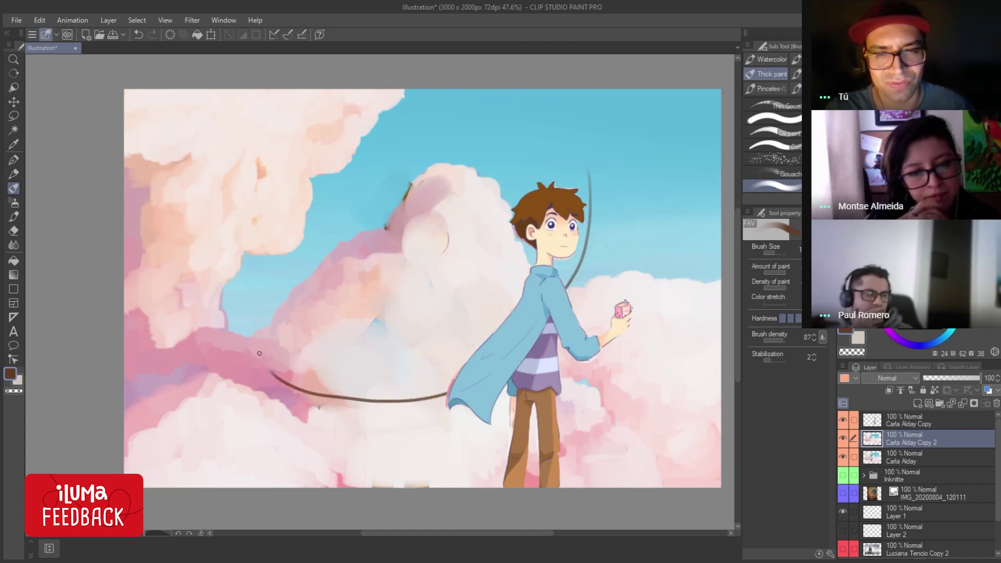
{"action": "key", "text": "ctrl+z"}
{"action": "key", "text": "ctrl+z"}
{"action": "key", "text": "ctrl+y"}
{"action": "key", "text": "ctrl+y"}
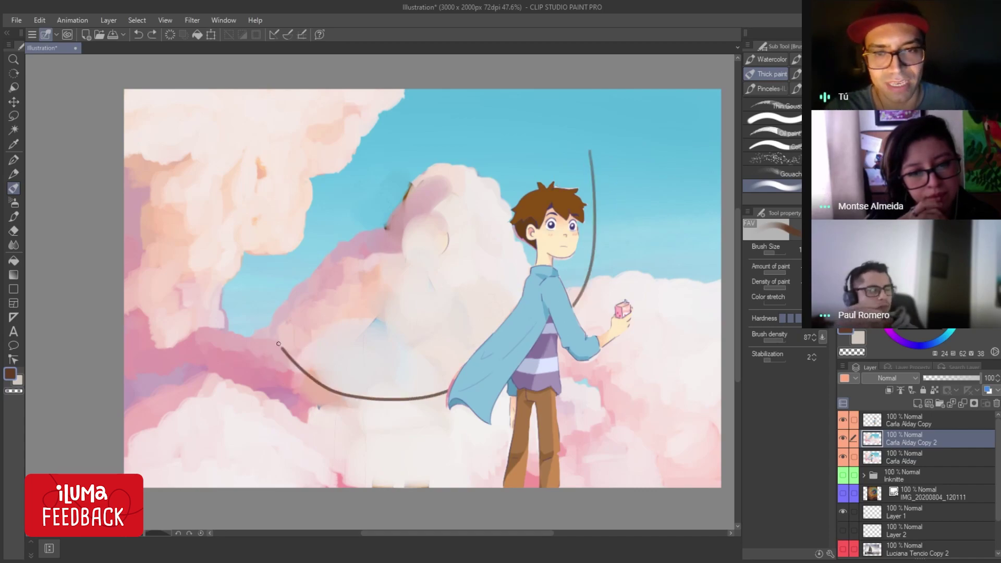
{"action": "key", "text": "ctrl+z"}
{"action": "key", "text": "ctrl+z"}
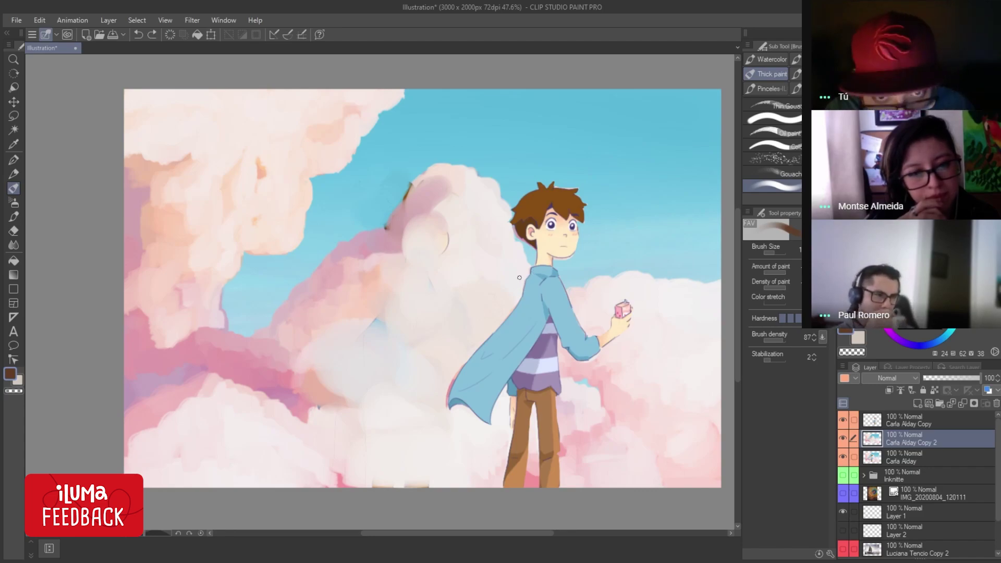
{"action": "left_click", "coordinate": [841, 418]}
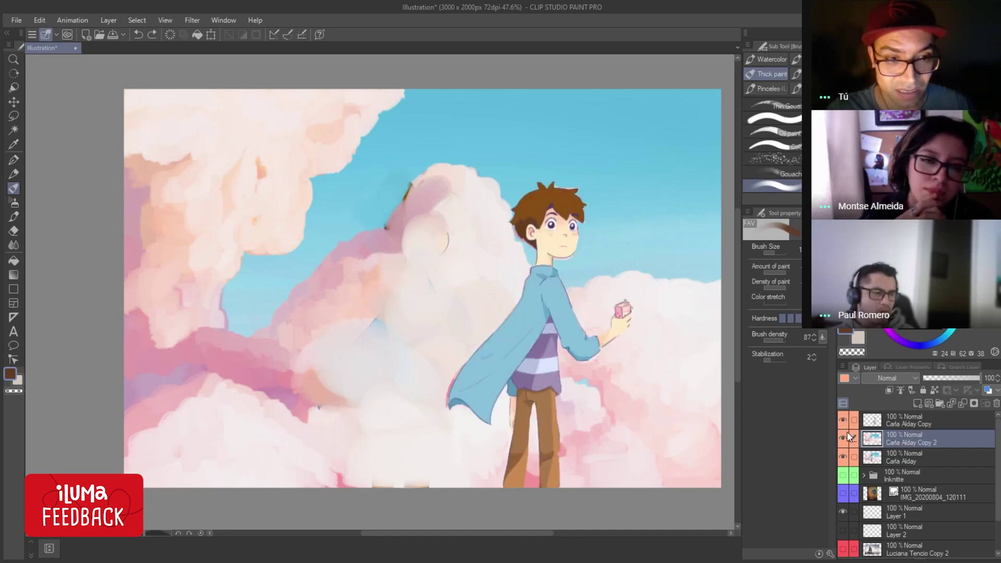
Try the boy on the left with test strokes, undo both, and sample purple from his eye.
{"action": "left_click_drag", "start_coordinate": [539, 303], "coordinate": [286, 320]}
{"action": "key", "text": "alt+bracketleft"}
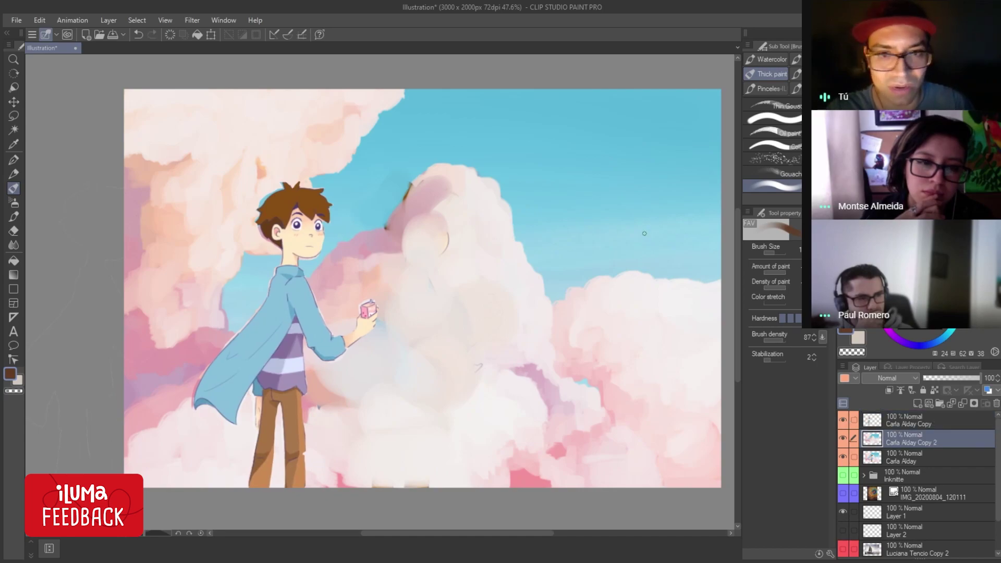
{"action": "left_click_drag", "start_coordinate": [650, 178], "coordinate": [636, 494]}
{"action": "key", "text": "ctrl+z"}
{"action": "key", "text": "ctrl+z"}
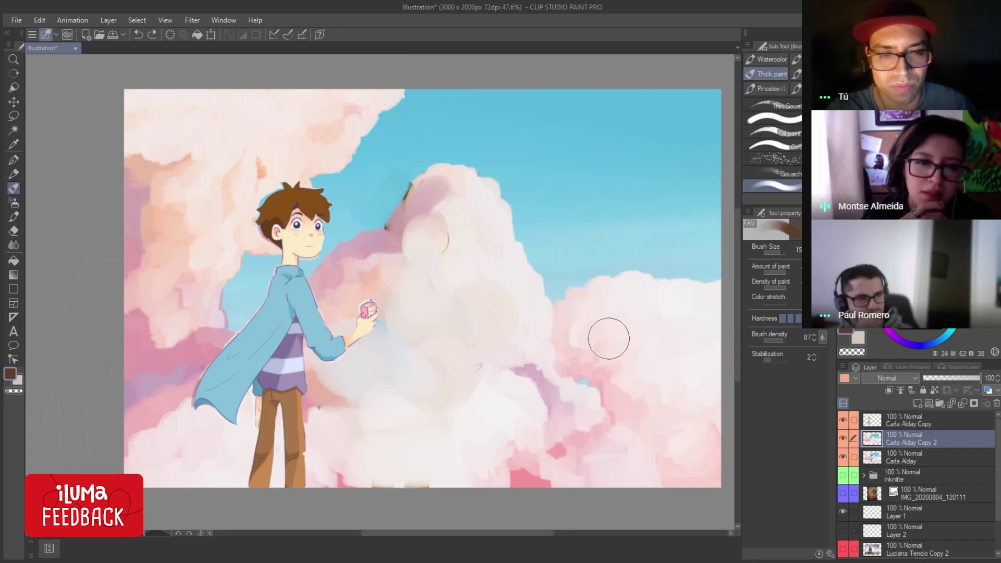
{"action": "key", "text": "ctrl+z"}
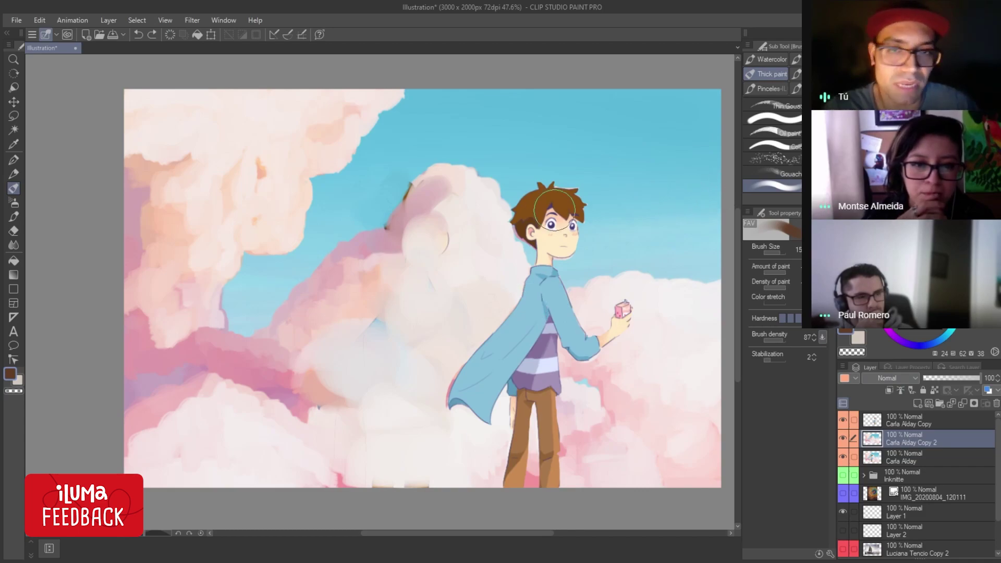
{"action": "key", "text": "bracketleft"}
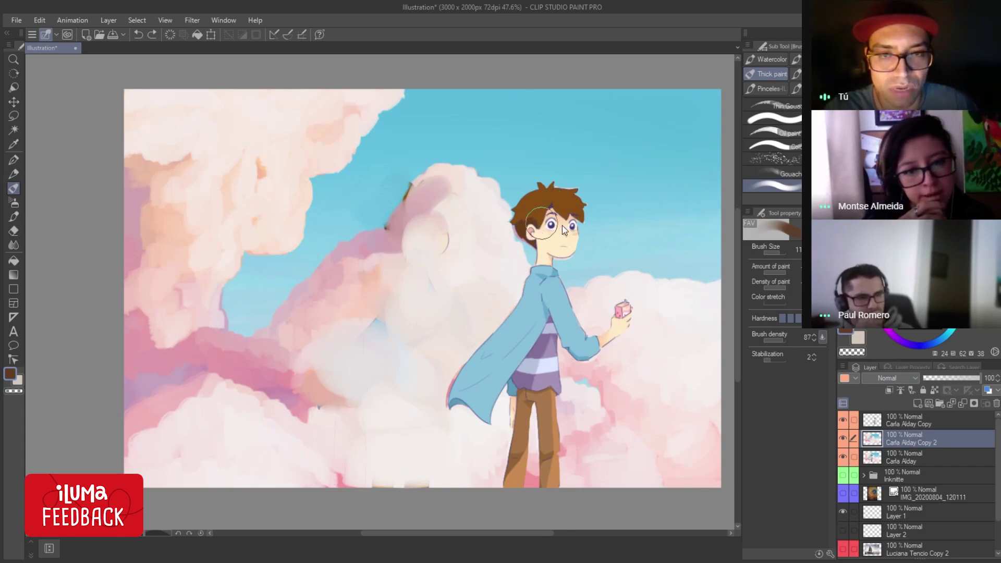
{"action": "left_click", "coordinate": [554, 223], "text": "alt"}
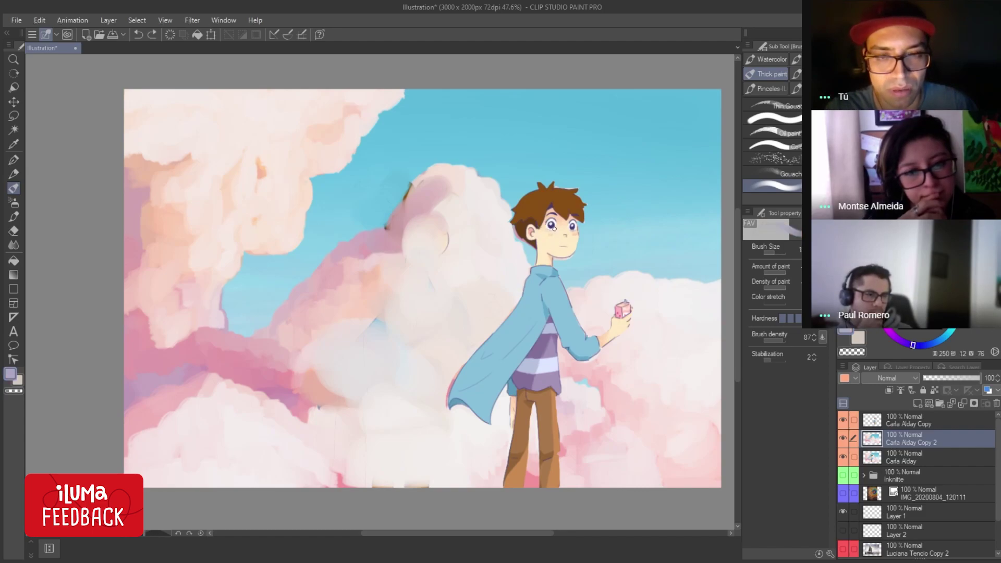
{"action": "left_click", "coordinate": [902, 420]}
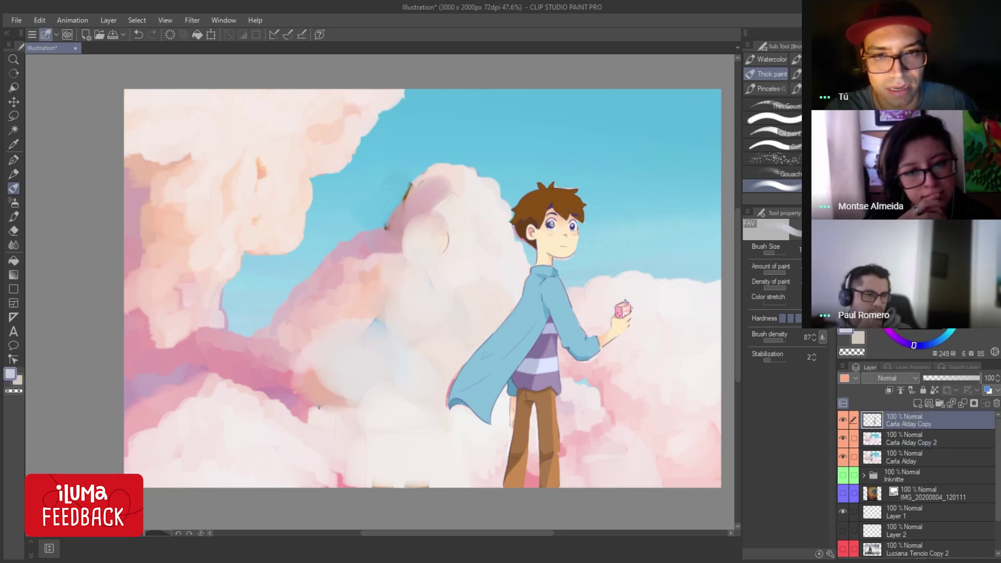
{"action": "left_click", "coordinate": [574, 225], "text": "alt"}
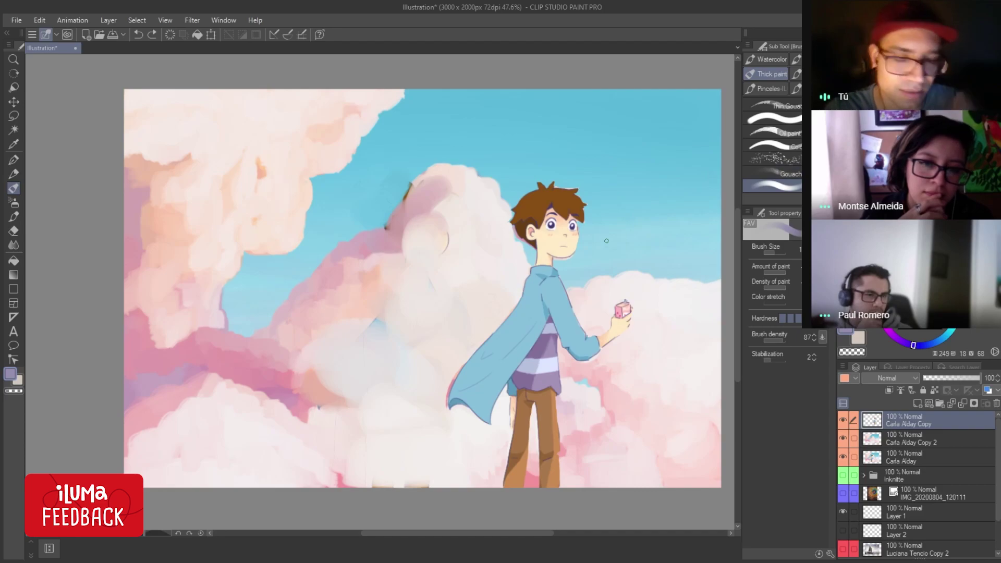
{"action": "left_click_drag", "start_coordinate": [541, 306], "coordinate": [429, 298]}
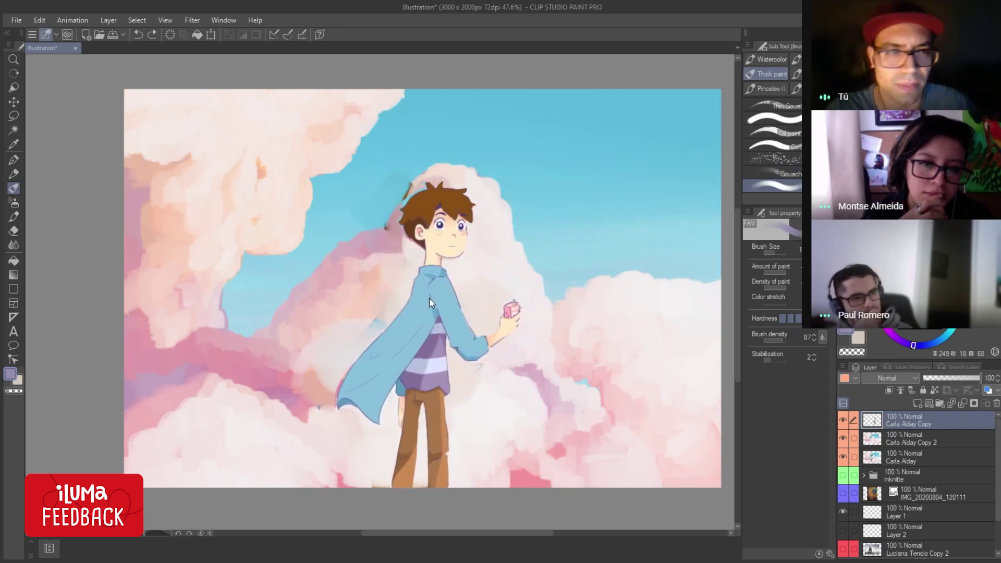
{"action": "key", "text": "ctrl+z"}
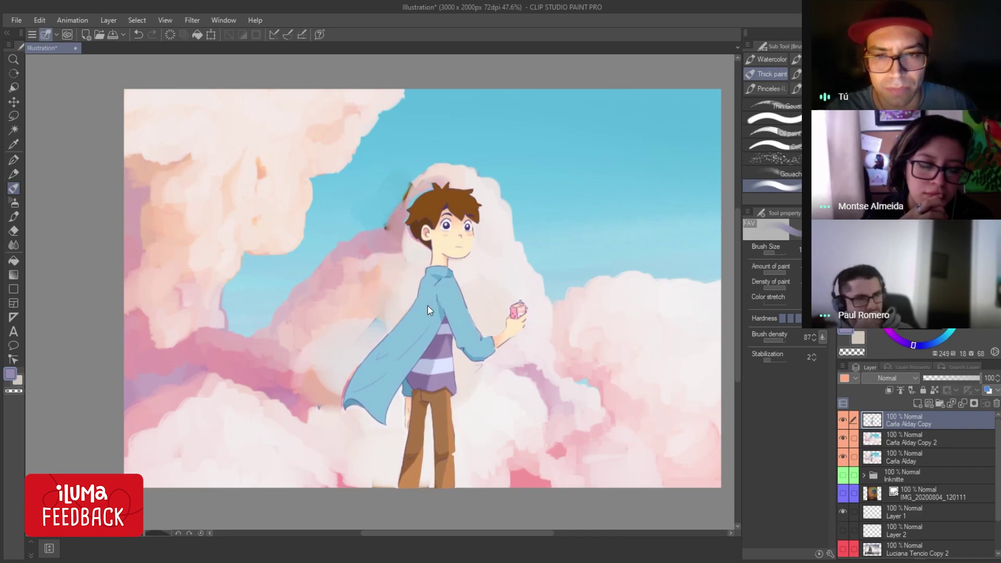
{"action": "mouse_move", "coordinate": [428, 307]}
{"action": "left_mouse_down"}
{"action": "mouse_move", "coordinate": [454, 307]}
{"action": "mouse_move", "coordinate": [437, 326]}
{"action": "mouse_move", "coordinate": [536, 332]}
{"action": "mouse_move", "coordinate": [565, 289]}
{"action": "mouse_move", "coordinate": [540, 301]}
{"action": "left_mouse_up"}
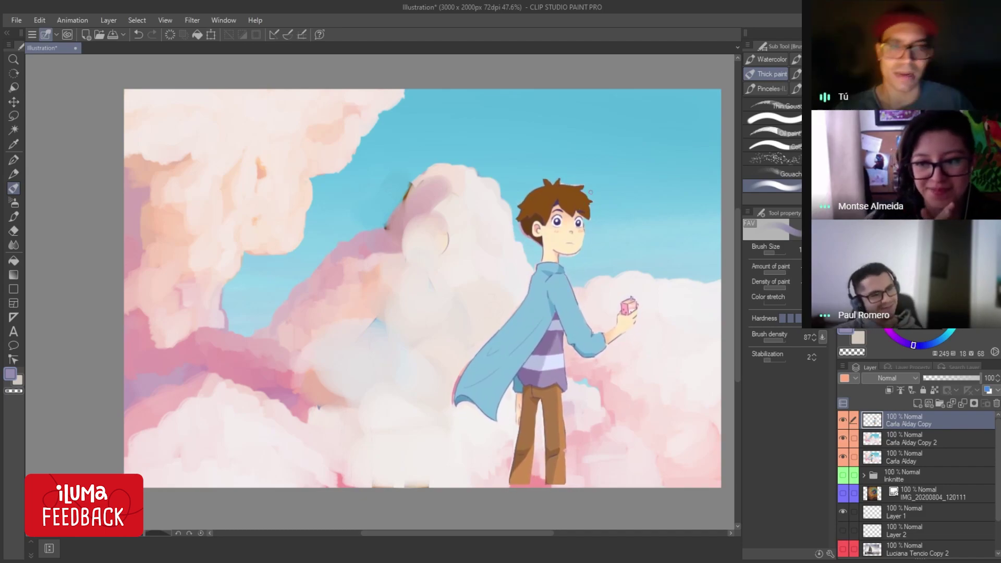
{"action": "left_click", "coordinate": [922, 442]}
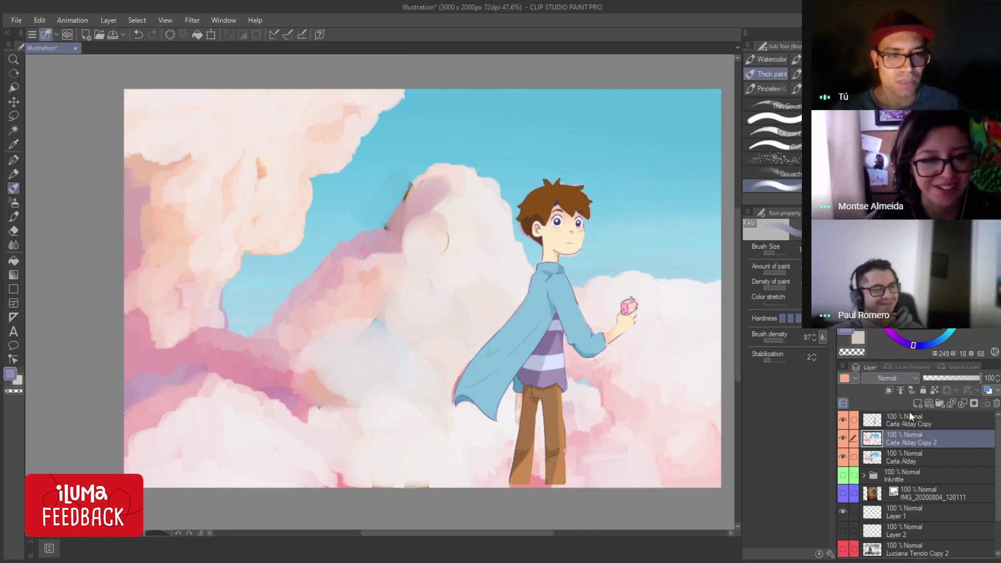
{"action": "left_click", "coordinate": [841, 437]}
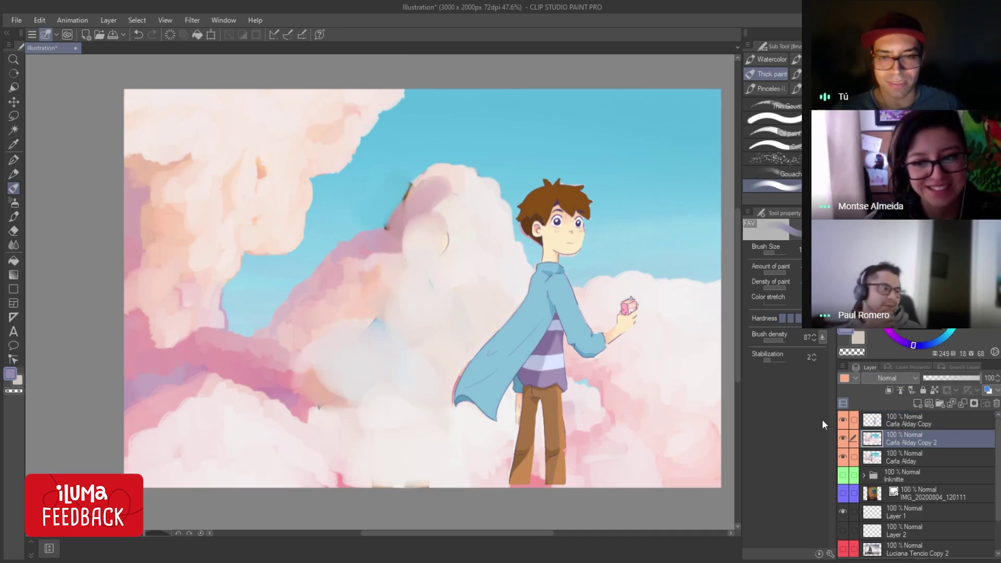
{"action": "key", "text": "ctrl+shift+n"}
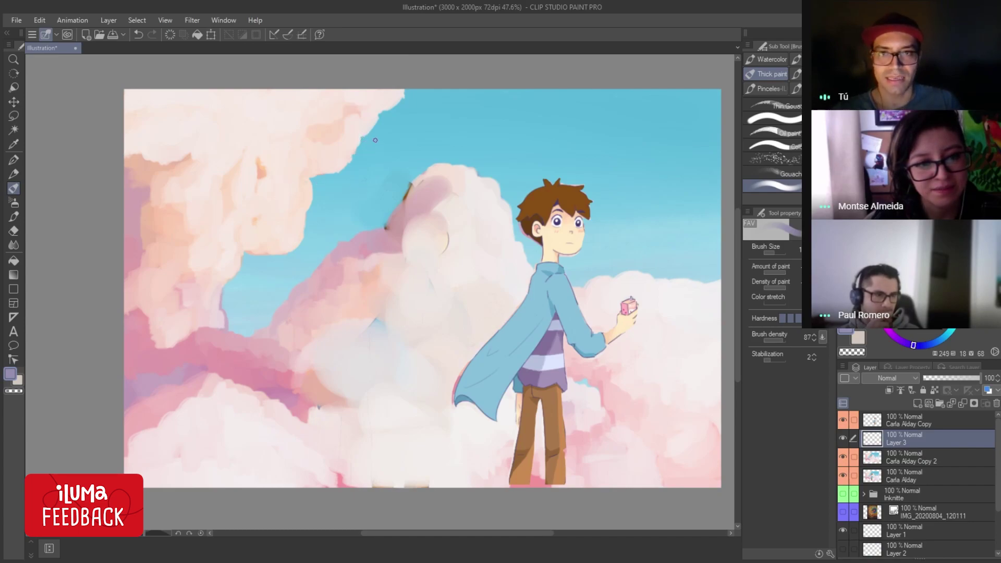
{"action": "mouse_move", "coordinate": [224, 320]}
{"action": "left_mouse_down"}
{"action": "mouse_move", "coordinate": [299, 162]}
{"action": "mouse_move", "coordinate": [195, 318]}
{"action": "left_mouse_up"}
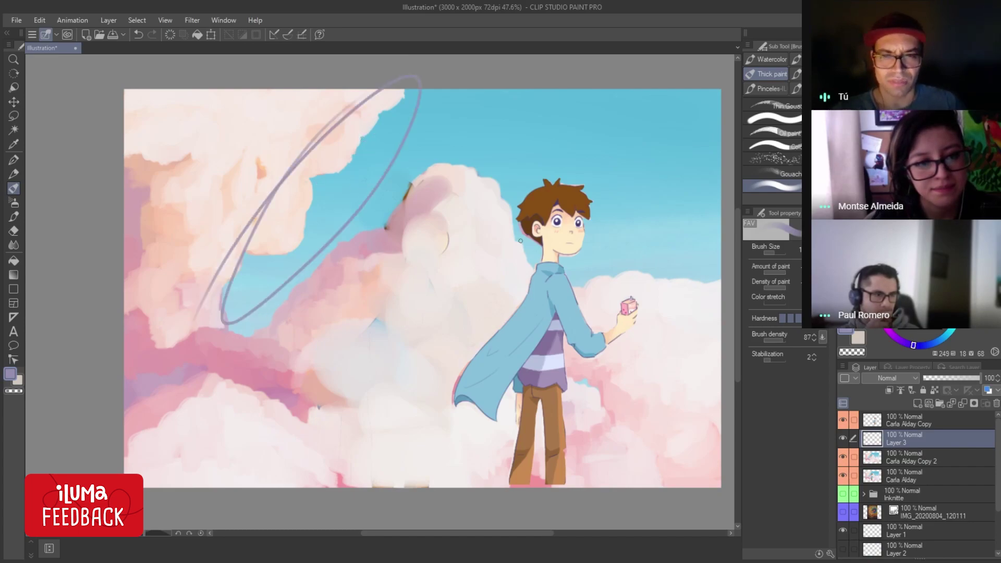
{"action": "key", "text": "ctrl+z"}
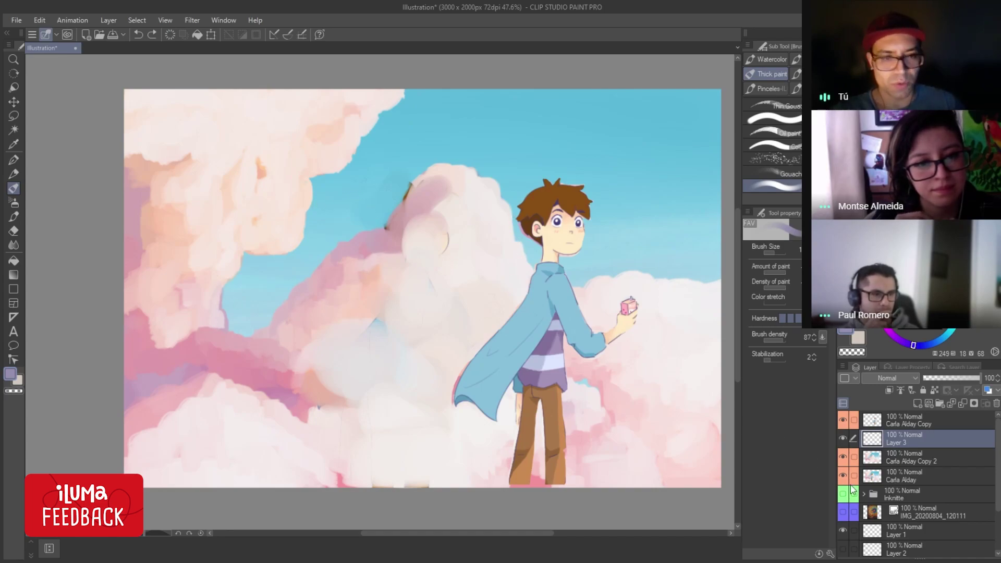
Shift the view slightly and draw an arrow pointing to the boy's hair.
{"action": "left_click_drag", "start_coordinate": [445, 335], "coordinate": [415, 347]}
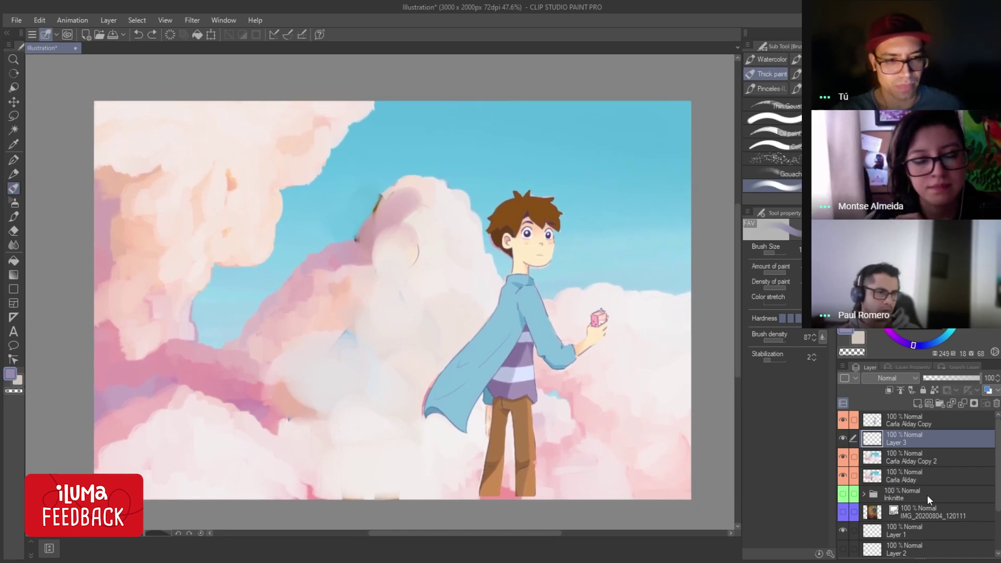
{"action": "scroll", "coordinate": [927, 495], "scroll_direction": "down", "scroll_amount": 2}
{"action": "scroll", "coordinate": [941, 529], "scroll_direction": "up", "scroll_amount": 2}
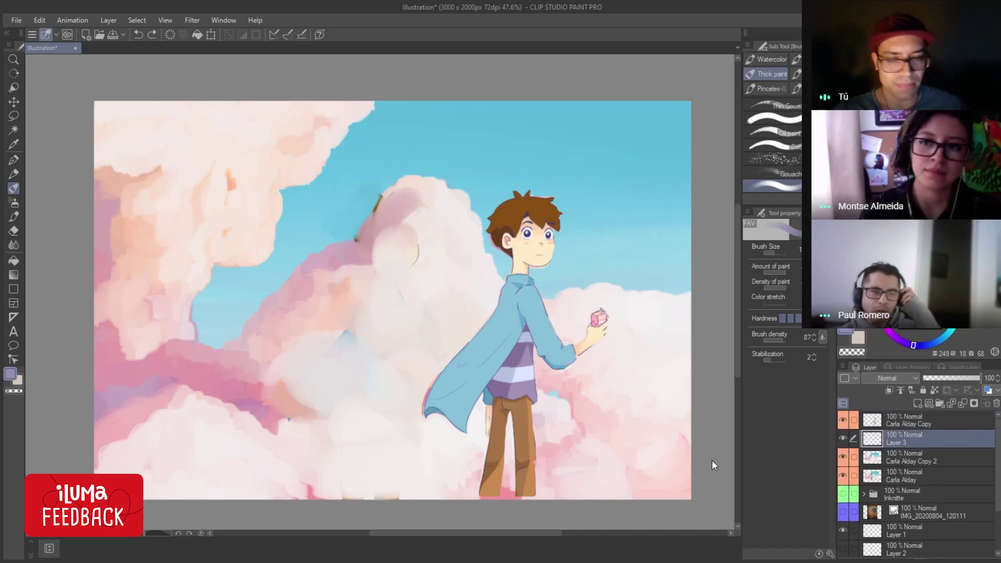
{"action": "left_click_drag", "start_coordinate": [424, 277], "coordinate": [427, 291]}
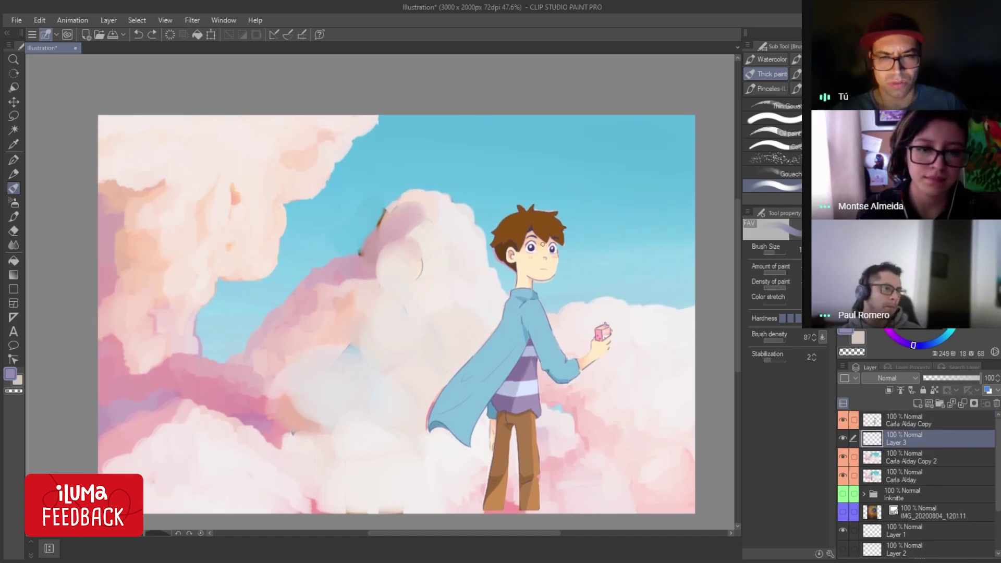
{"action": "left_click_drag", "start_coordinate": [471, 146], "coordinate": [511, 196]}
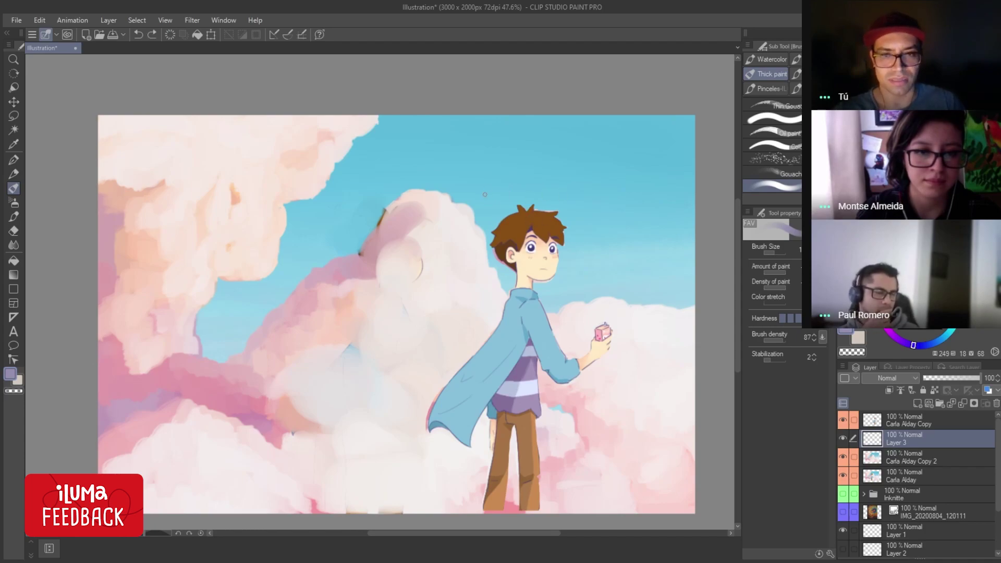
Set near-white paint colour, hide the moved boy to compare with the original, and zoom out.
{"action": "left_click", "coordinate": [486, 304], "text": "alt"}
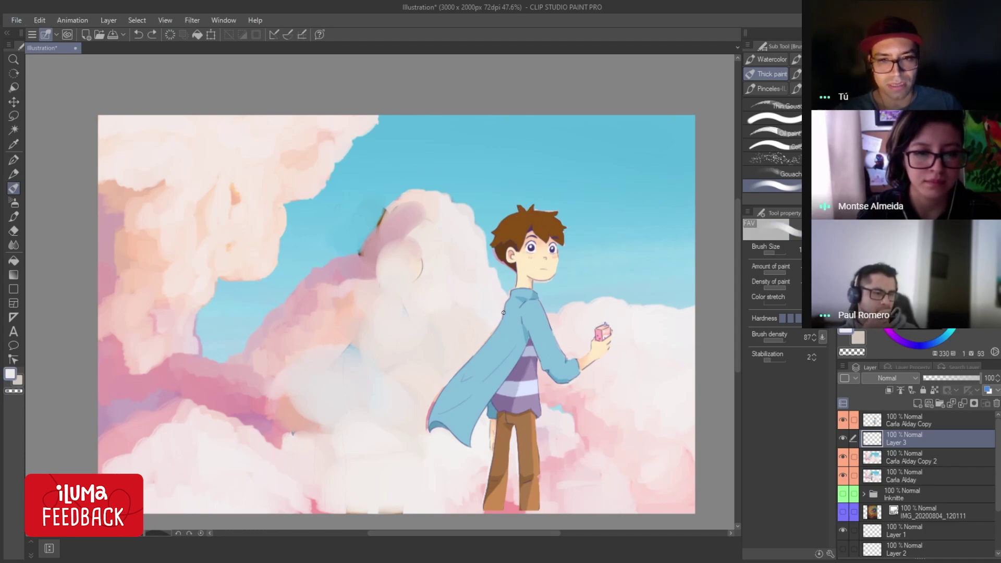
{"action": "left_click", "coordinate": [844, 438]}
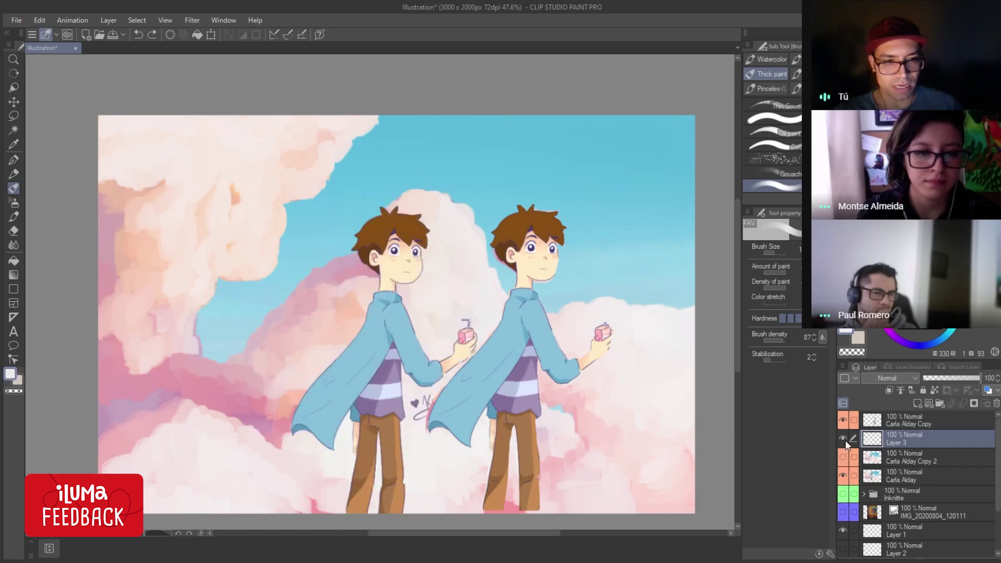
{"action": "left_click", "coordinate": [844, 438]}
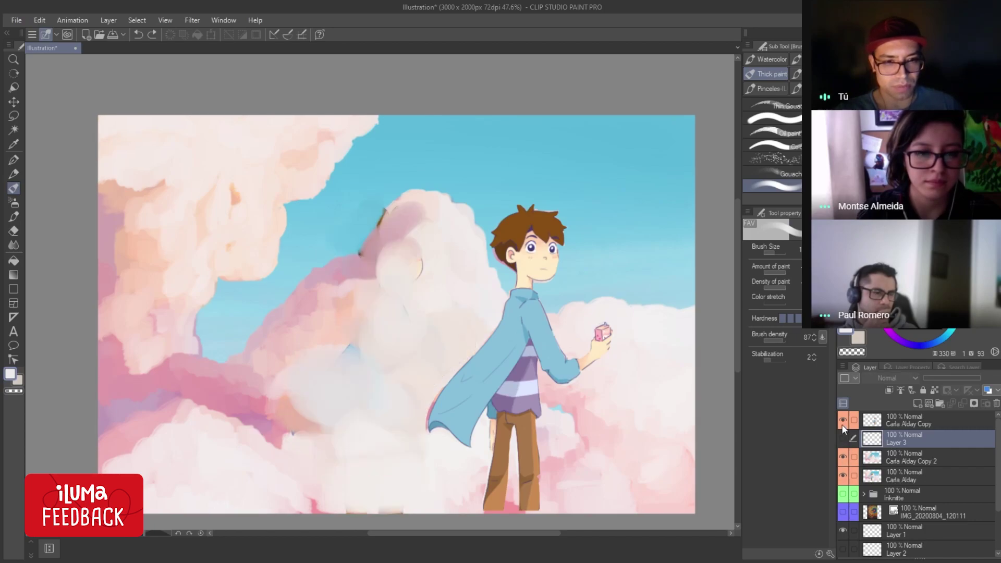
{"action": "left_click", "coordinate": [841, 458]}
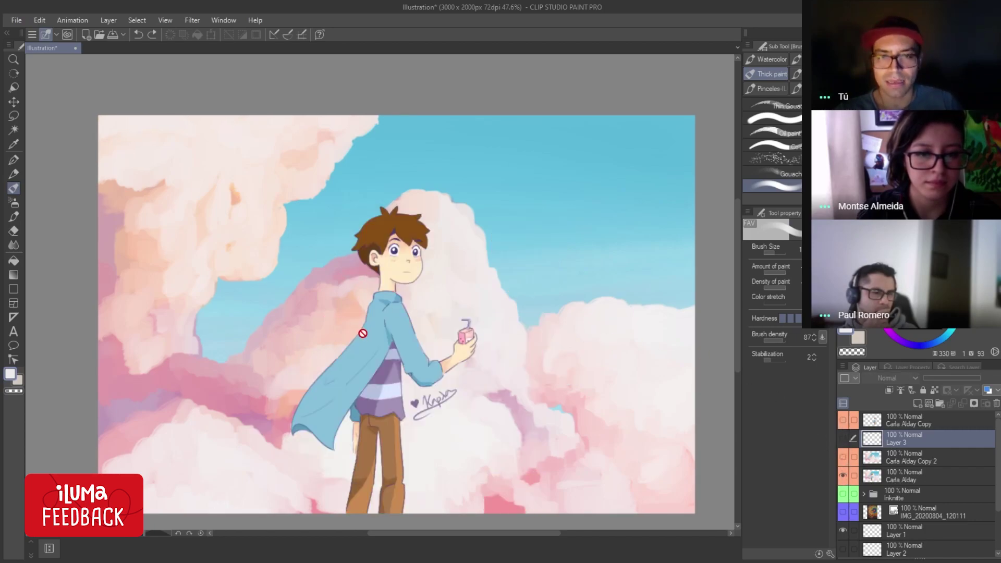
{"action": "left_click_drag", "start_coordinate": [363, 333], "coordinate": [366, 334]}
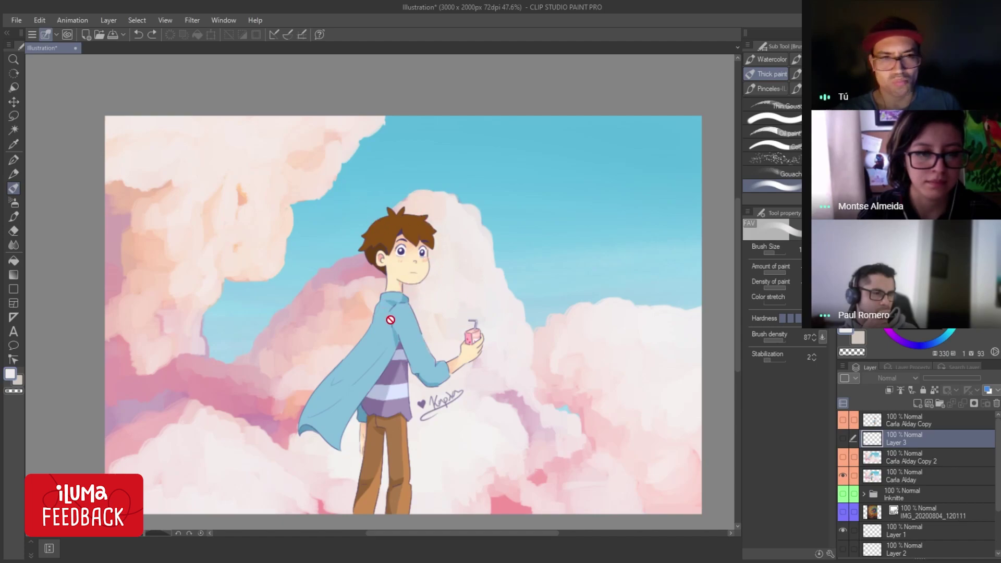
{"action": "scroll", "coordinate": [392, 320], "scroll_direction": "down", "scroll_amount": 4}
{"action": "scroll", "coordinate": [393, 302], "scroll_direction": "down", "scroll_amount": 3}
{"action": "scroll", "coordinate": [393, 273], "scroll_direction": "down", "scroll_amount": 1}
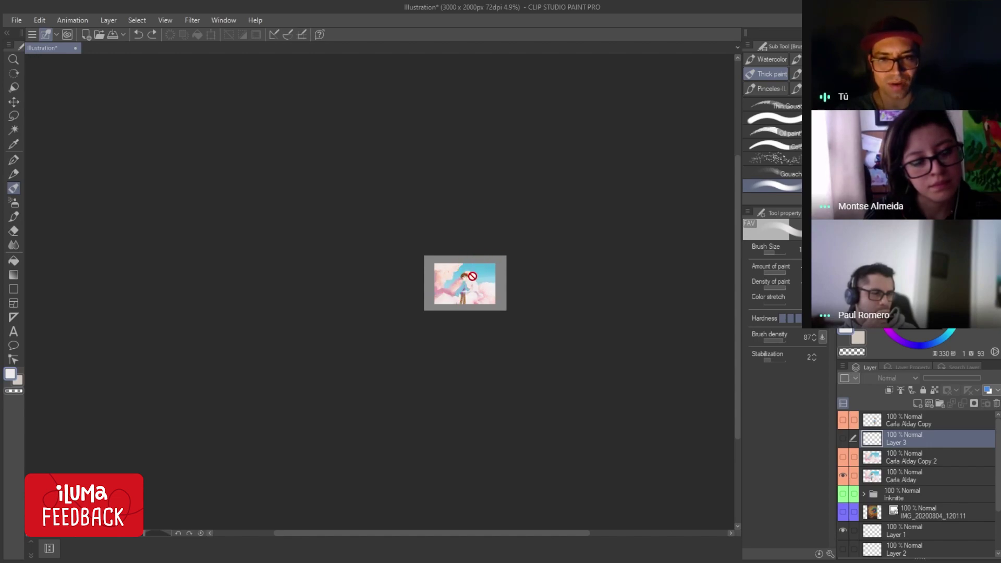
Zoom in on the recomposed illustration and toggle the boy layer's visibility to compare it with the clouds.
{"action": "key", "text": "/"}
{"action": "mouse_move", "coordinate": [474, 276]}
{"action": "left_mouse_down"}
{"action": "mouse_move", "coordinate": [487, 278]}
{"action": "mouse_move", "coordinate": [375, 331]}
{"action": "left_mouse_up"}
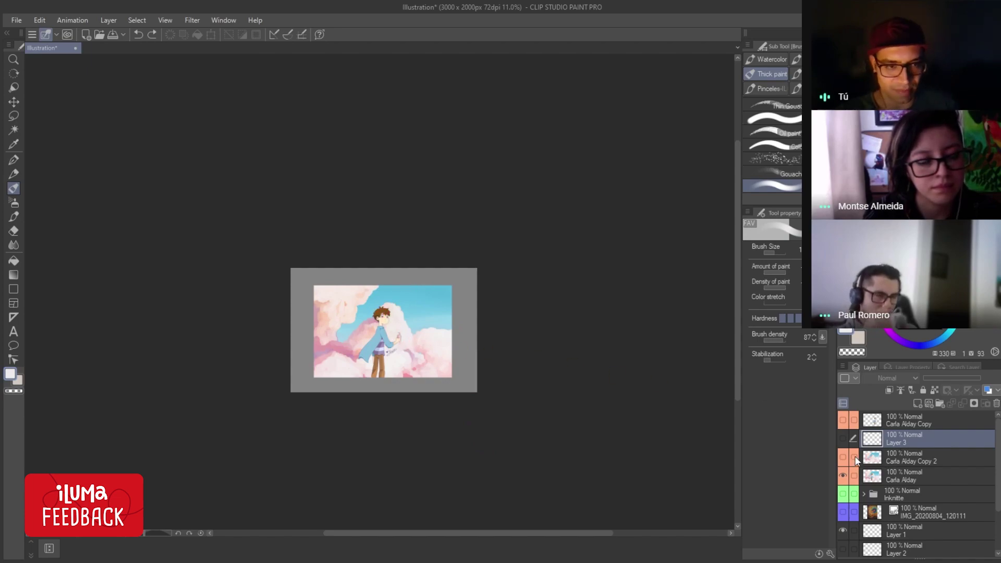
{"action": "left_click", "coordinate": [843, 420]}
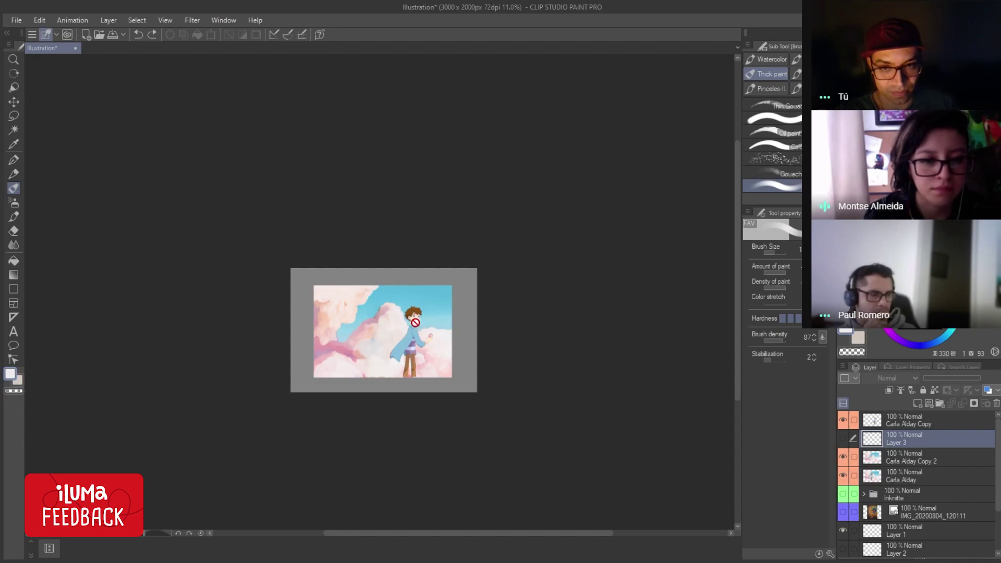
Zoom the canvas out around the boy and switch back to the brush.
{"action": "left_click_drag", "start_coordinate": [403, 321], "coordinate": [451, 326]}
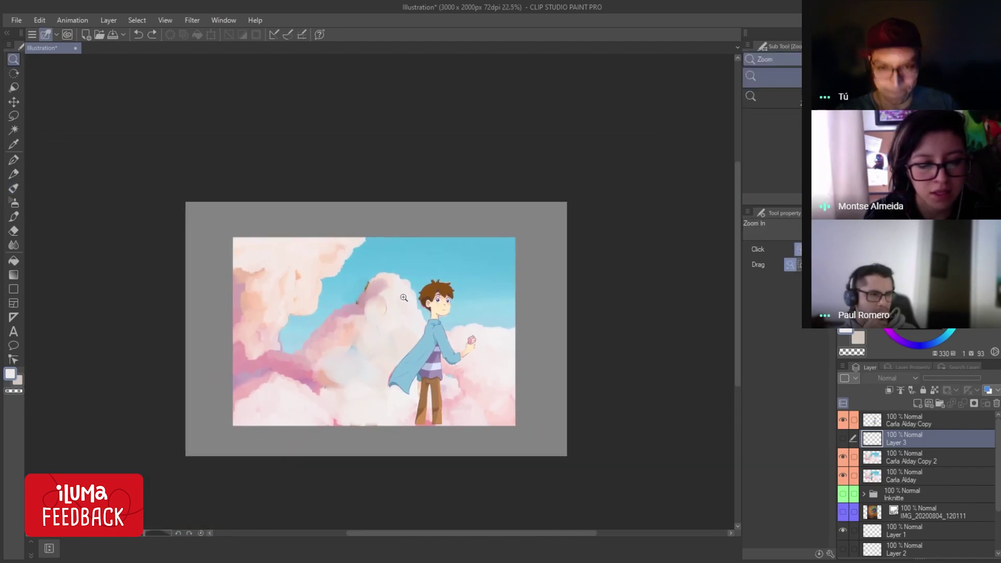
{"action": "scroll", "coordinate": [417, 308], "scroll_direction": "down", "scroll_amount": 1}
{"action": "scroll", "coordinate": [432, 318], "scroll_direction": "down", "scroll_amount": 1}
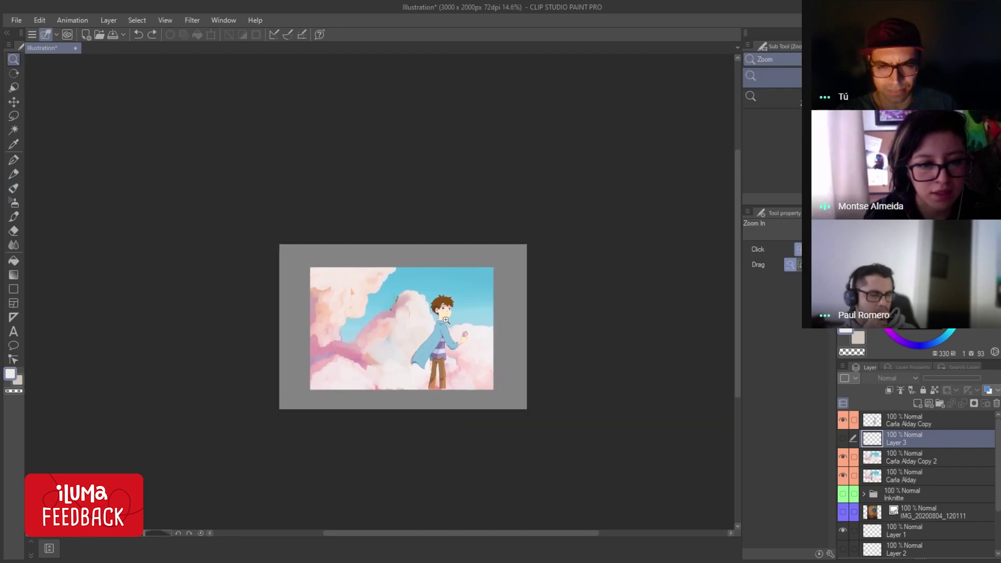
{"action": "scroll", "coordinate": [449, 334], "scroll_direction": "down", "scroll_amount": 1}
{"action": "key", "text": "b"}
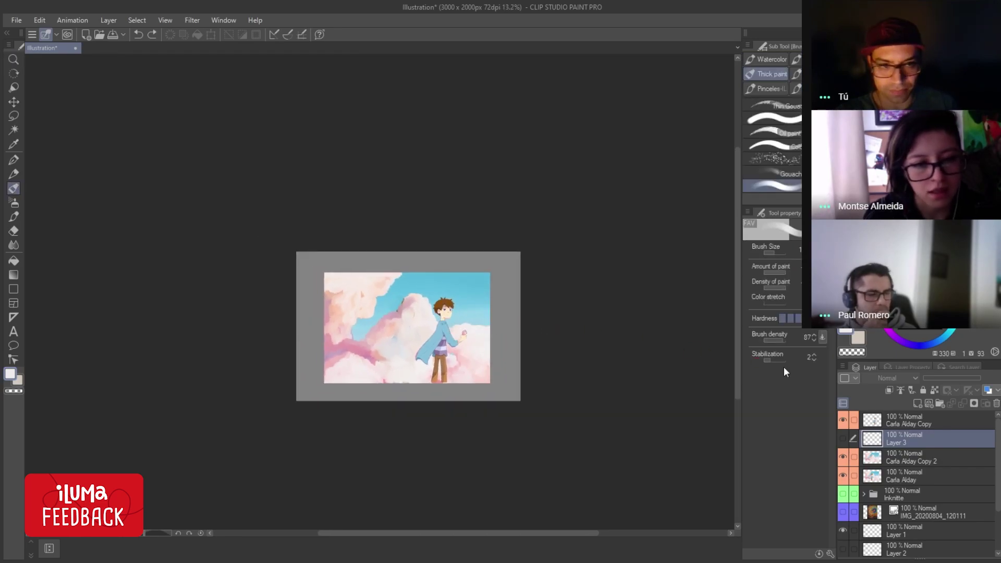
{"action": "left_click", "coordinate": [919, 460]}
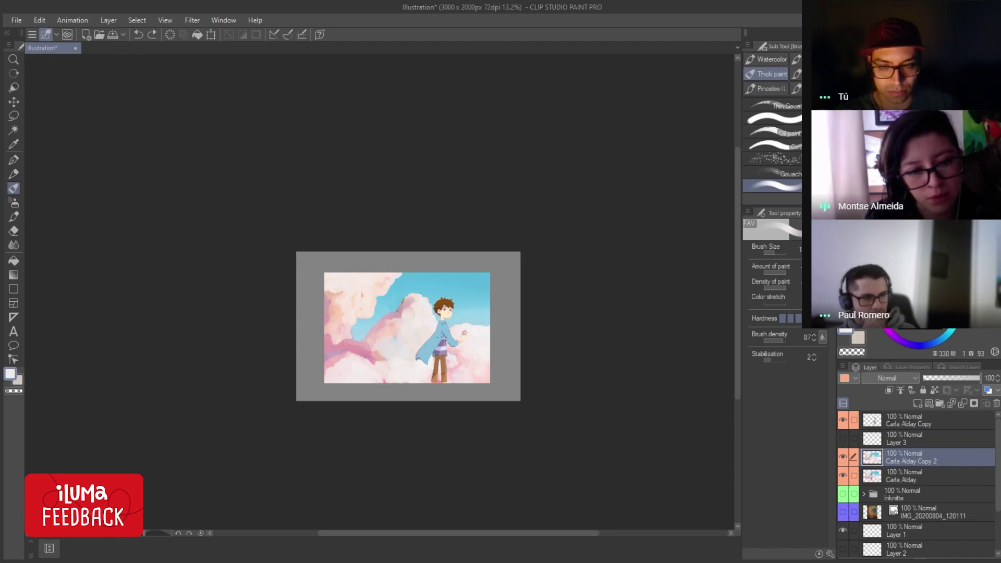
{"action": "key", "text": "ctrl+space"}
{"action": "scroll", "coordinate": [438, 336], "scroll_direction": "up", "scroll_amount": 5}
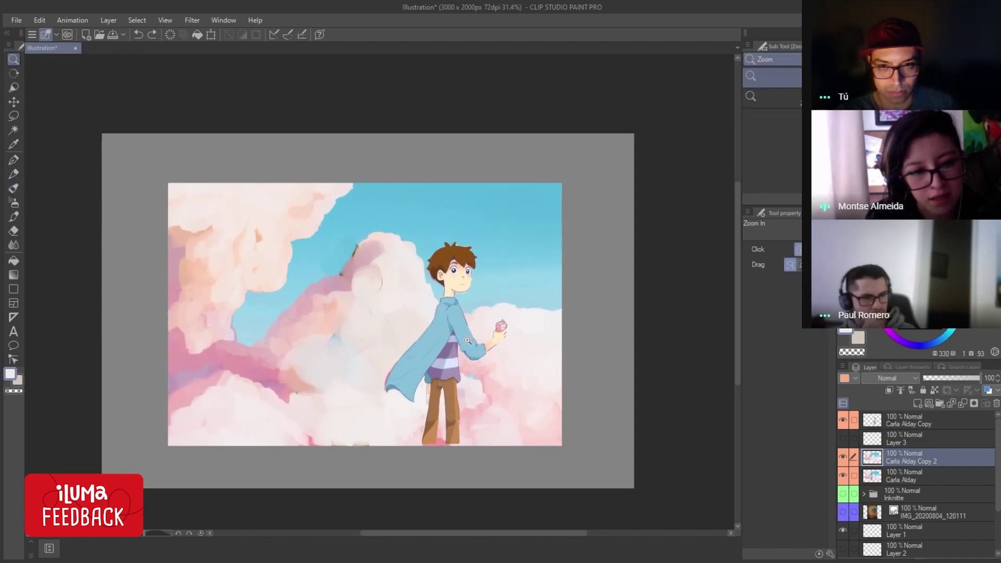
{"action": "scroll", "coordinate": [467, 341], "scroll_direction": "up", "scroll_amount": 2}
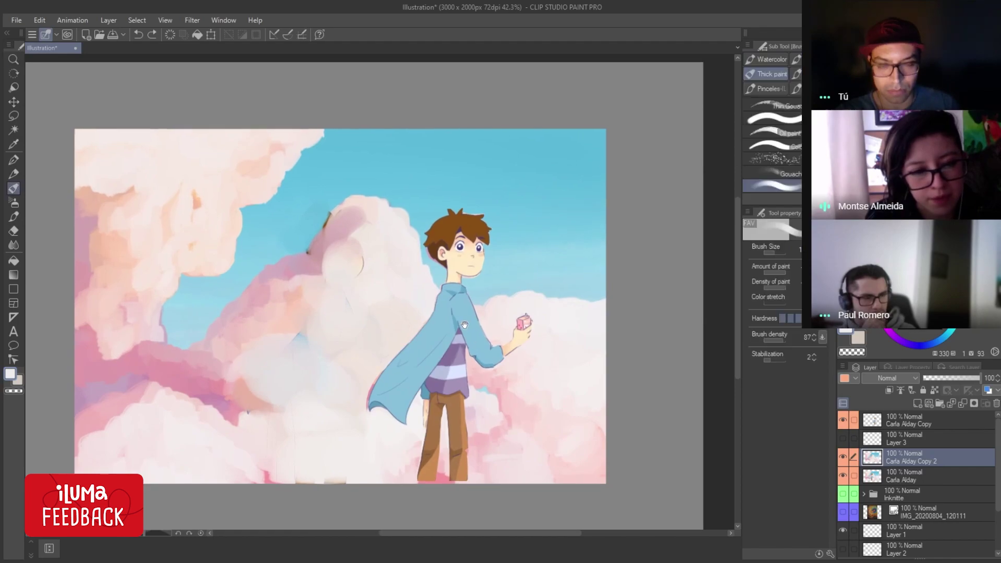
{"action": "left_click_drag", "start_coordinate": [471, 334], "coordinate": [499, 317]}
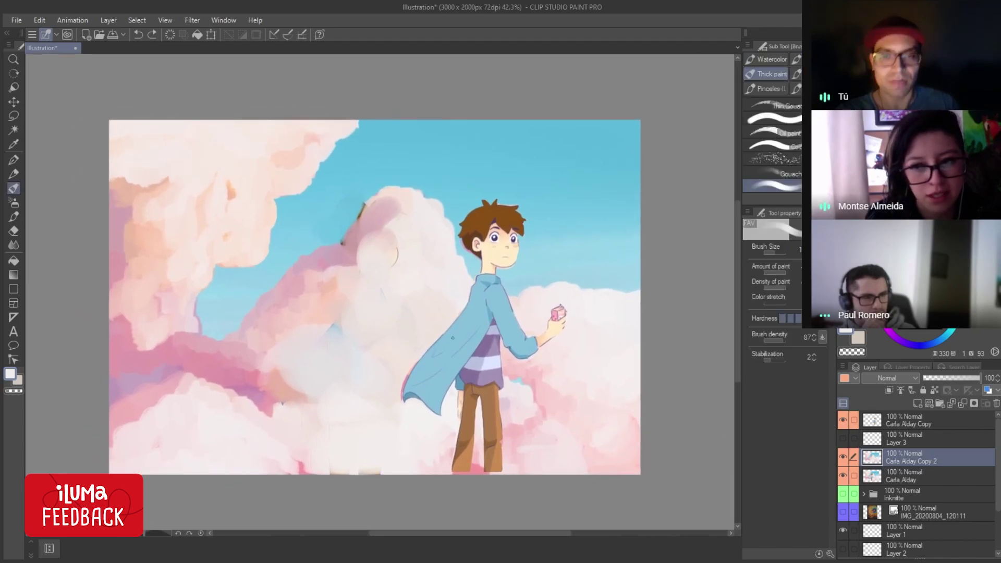
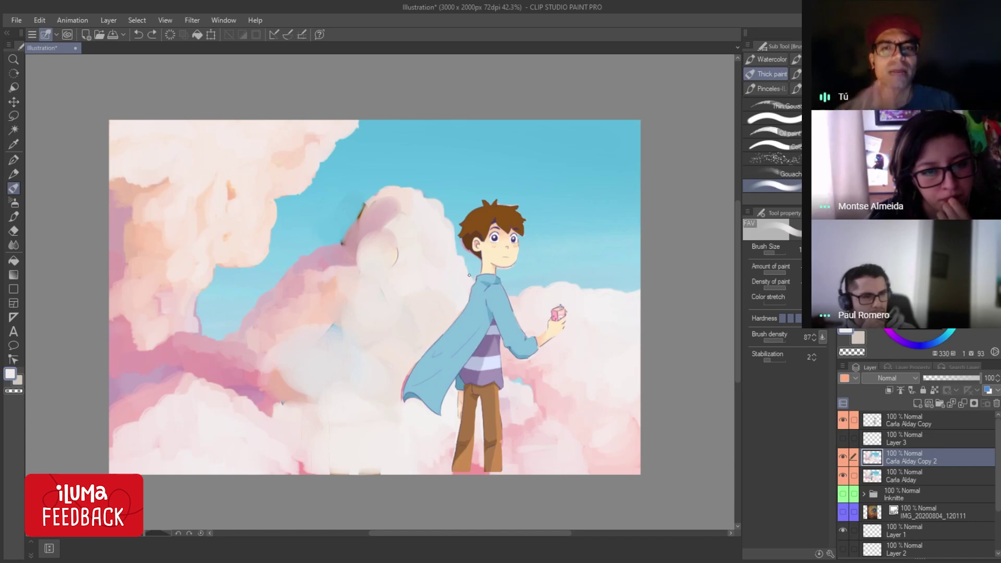
Handwrite the note 'Sombros' in white above the illustration.
{"action": "key", "text": "alt"}
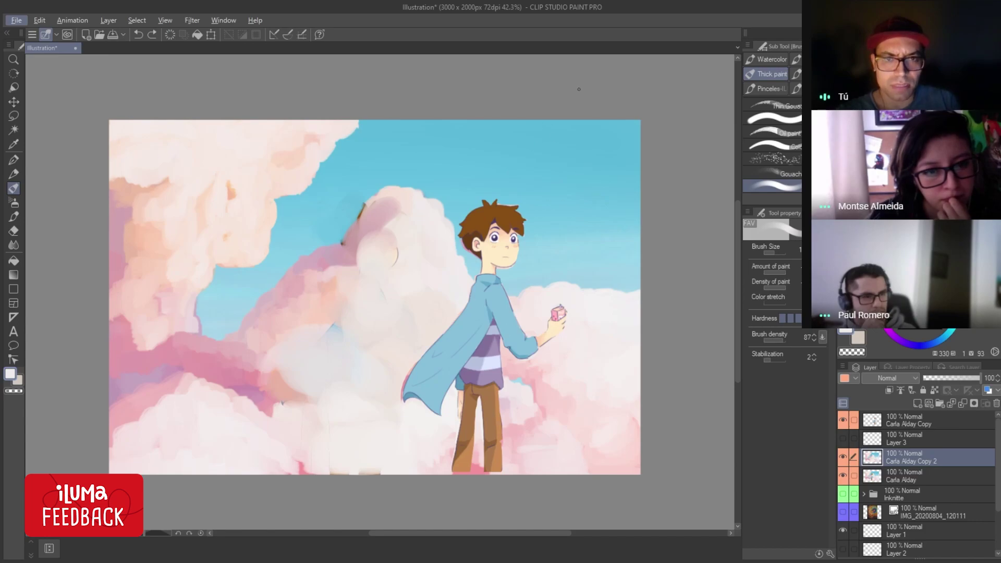
{"action": "key", "text": "alt"}
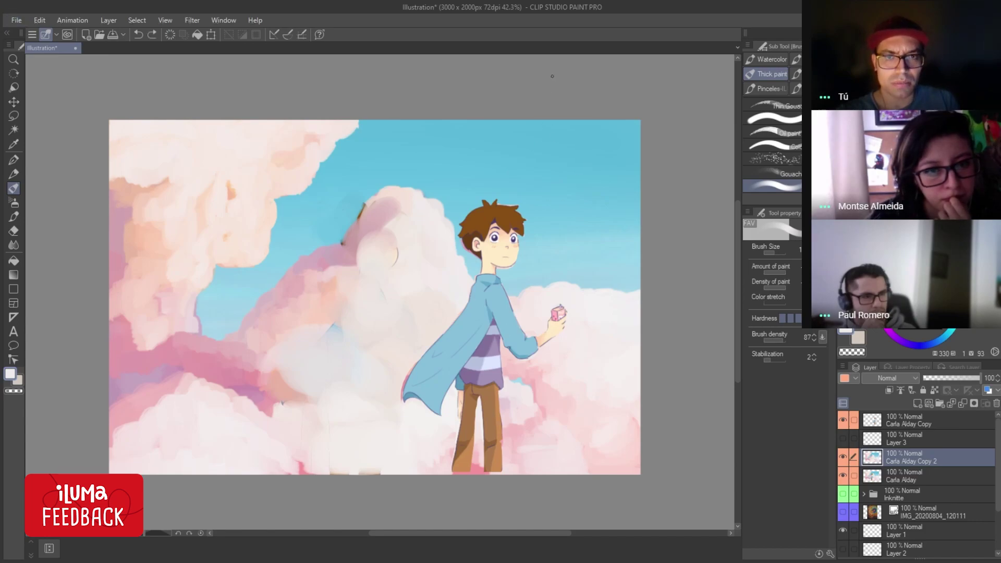
{"action": "mouse_move", "coordinate": [552, 77]}
{"action": "left_mouse_down"}
{"action": "mouse_move", "coordinate": [545, 93]}
{"action": "mouse_move", "coordinate": [584, 90]}
{"action": "left_mouse_up"}
{"action": "left_click", "coordinate": [585, 94]}
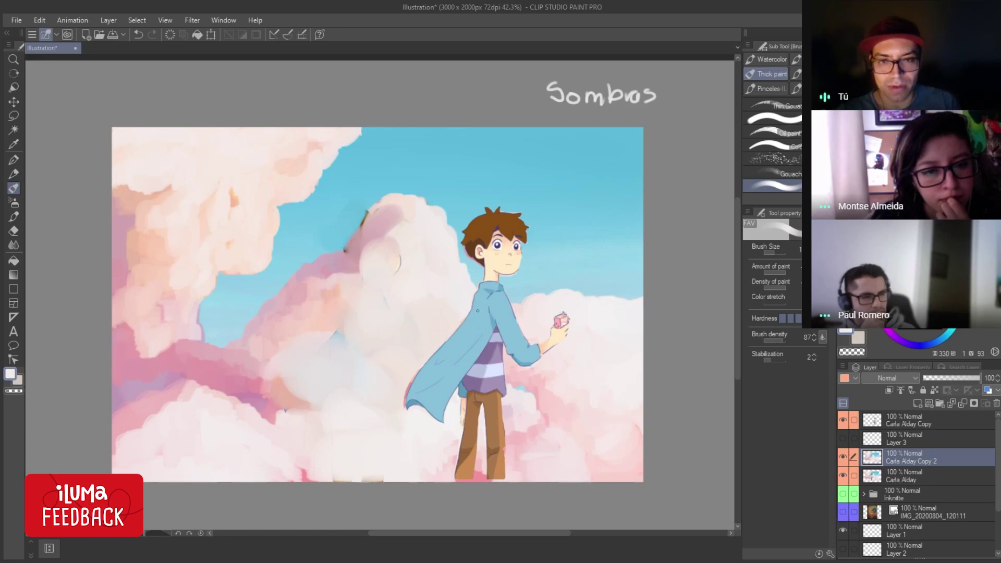
Sample a darker hair brown and circle a cloud area, then undo the circle.
{"action": "left_click", "coordinate": [490, 222], "text": "alt"}
{"action": "left_click", "coordinate": [487, 271], "text": "alt"}
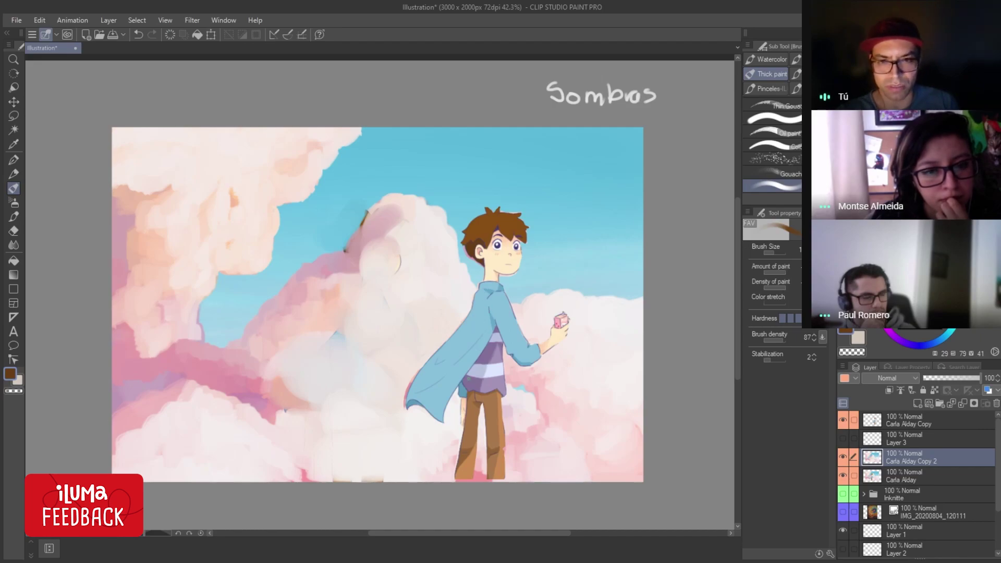
{"action": "left_click_drag", "start_coordinate": [324, 423], "coordinate": [247, 356]}
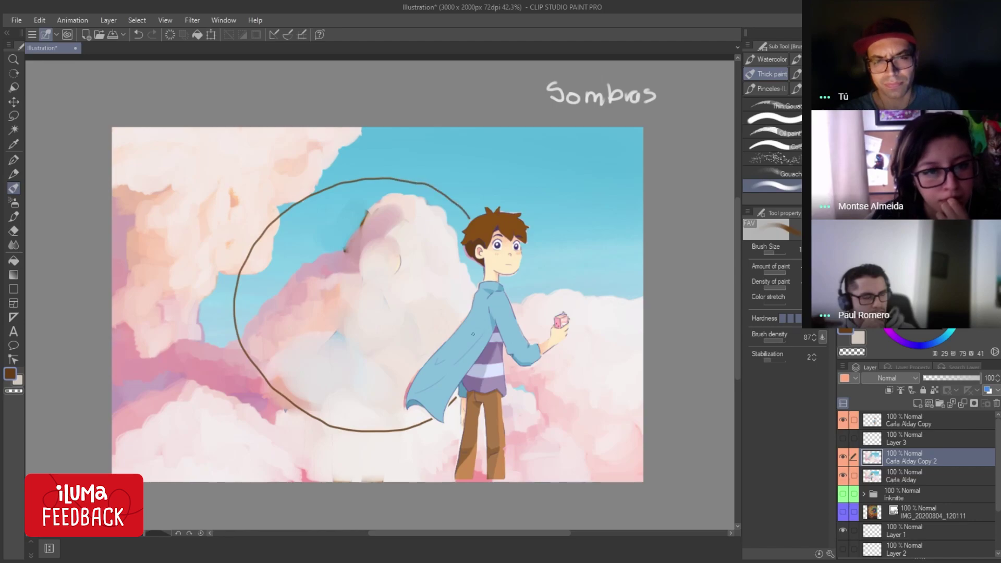
{"action": "key", "text": "ctrl+z"}
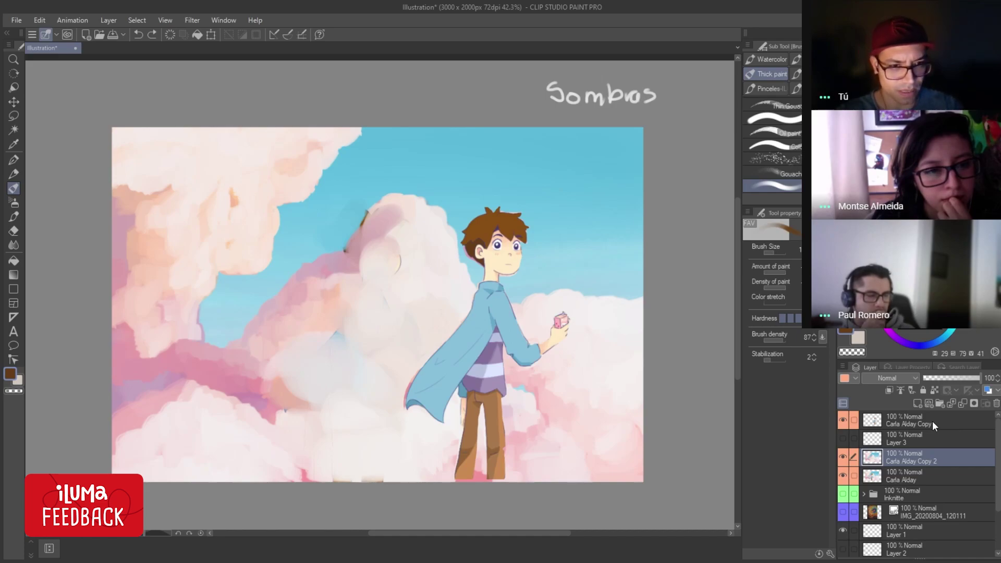
Add a new empty layer at the top of the stack, undoing a stray stroke.
{"action": "key", "text": "ctrl+shift+n"}
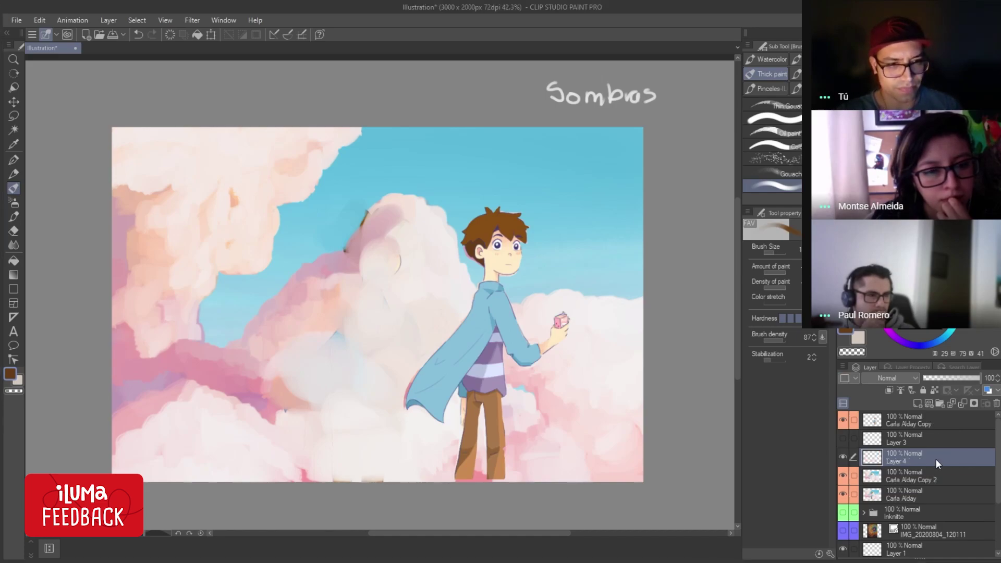
{"action": "left_click_drag", "start_coordinate": [936, 458], "coordinate": [931, 416]}
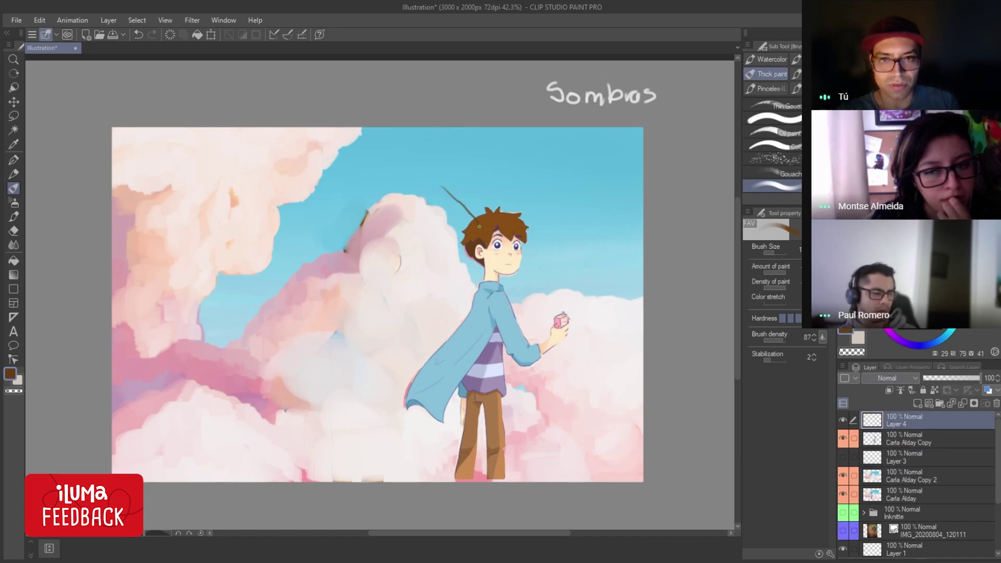
{"action": "left_click_drag", "start_coordinate": [479, 226], "coordinate": [350, 404]}
{"action": "key", "text": "ctrl+z"}
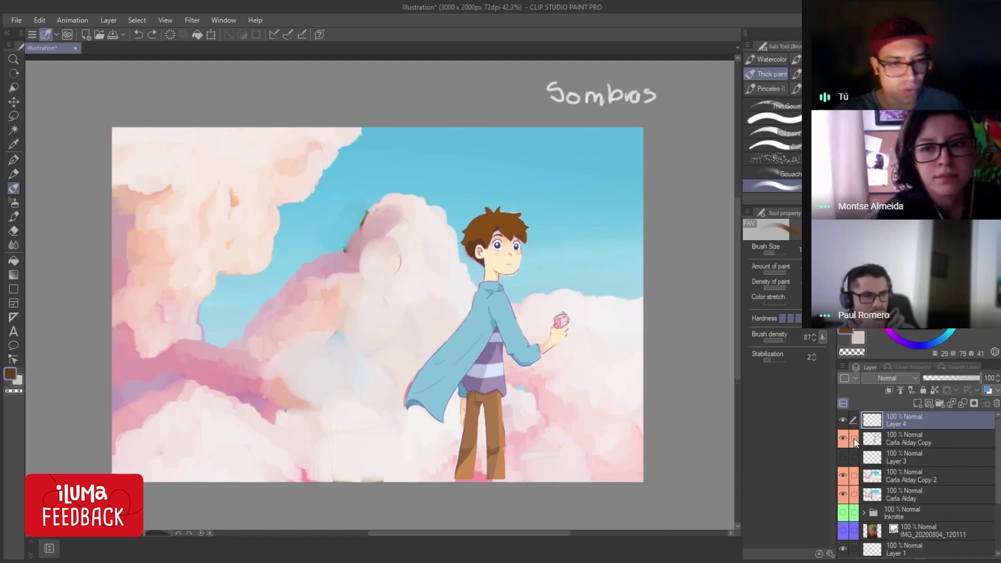
{"action": "left_click", "coordinate": [897, 477]}
{"action": "left_click_drag", "start_coordinate": [897, 460], "coordinate": [898, 455]}
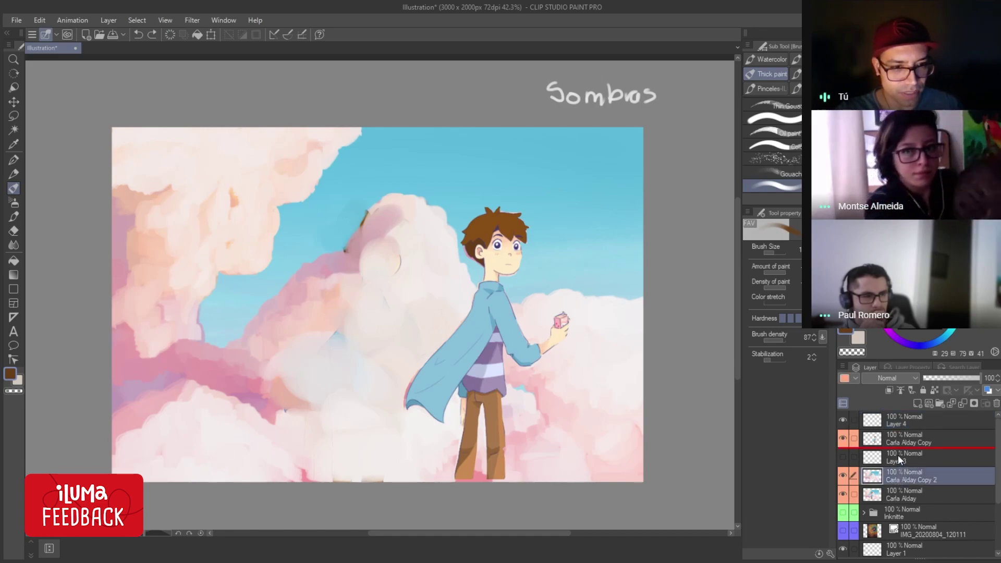
{"action": "left_click", "coordinate": [843, 437]}
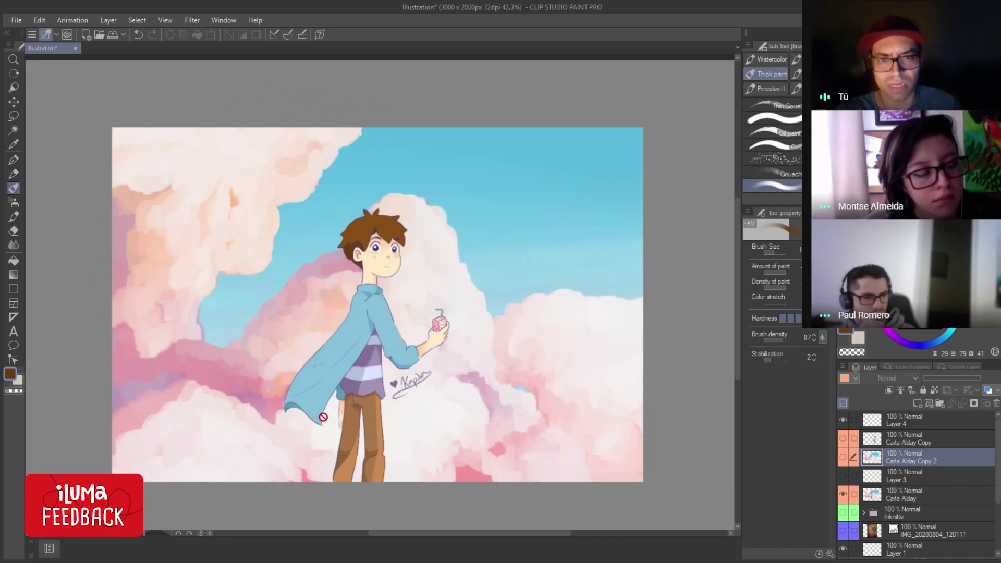
{"action": "left_click", "coordinate": [844, 438]}
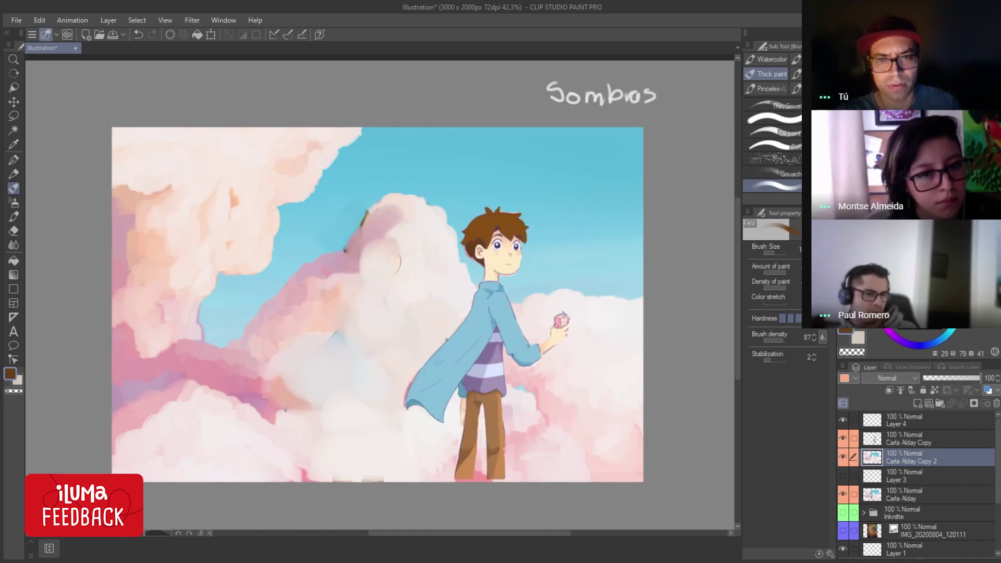
{"action": "scroll", "coordinate": [447, 339], "scroll_direction": "up", "scroll_amount": 5}
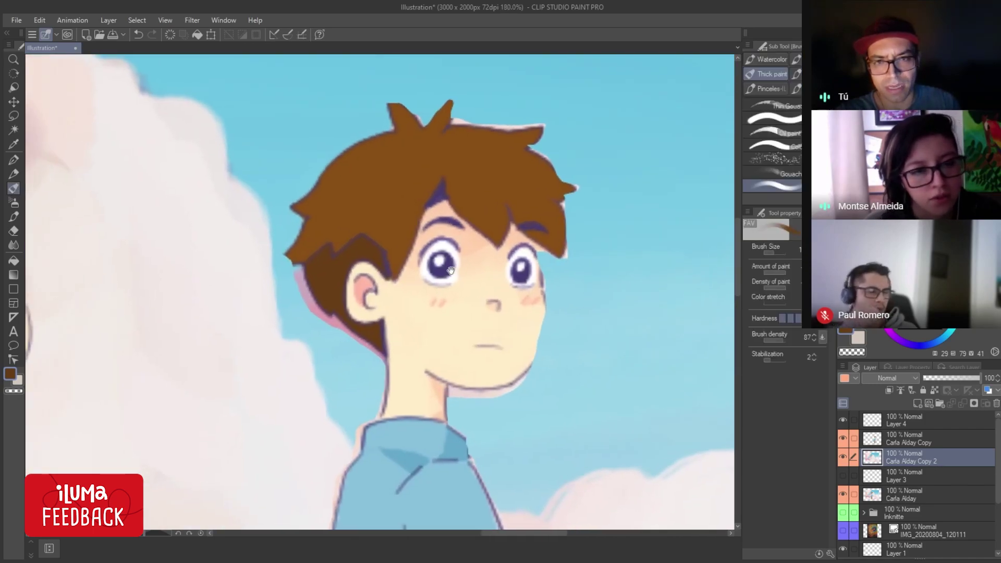
{"action": "left_click_drag", "start_coordinate": [451, 270], "coordinate": [453, 271]}
{"action": "left_click", "coordinate": [430, 274], "text": "alt"}
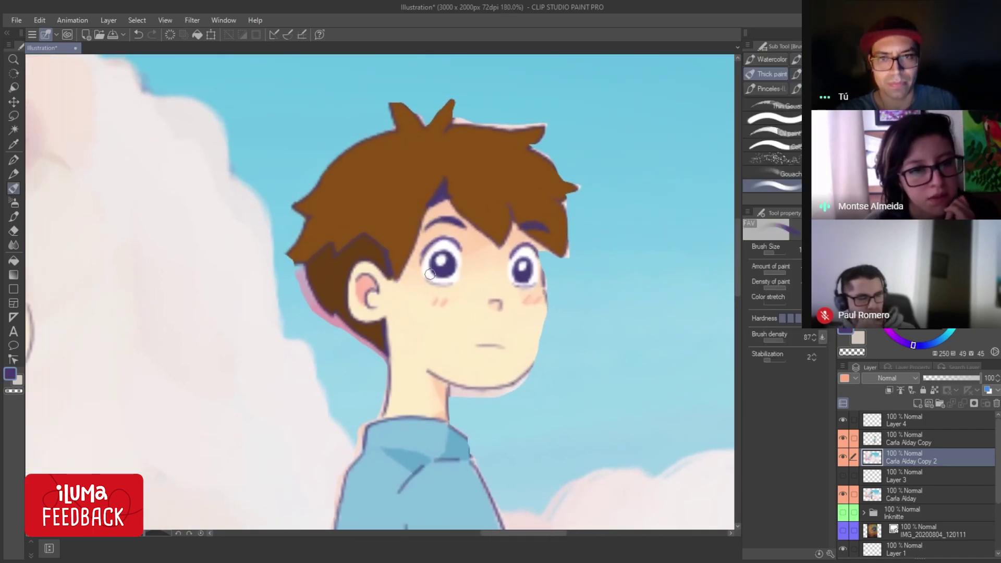
{"action": "left_click", "coordinate": [887, 438]}
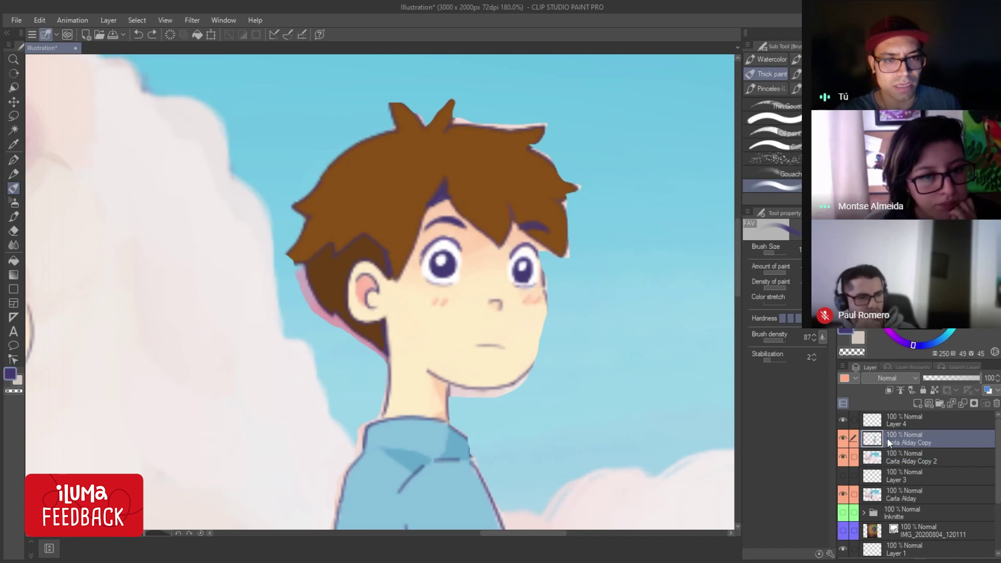
{"action": "left_click_drag", "start_coordinate": [433, 266], "coordinate": [455, 247]}
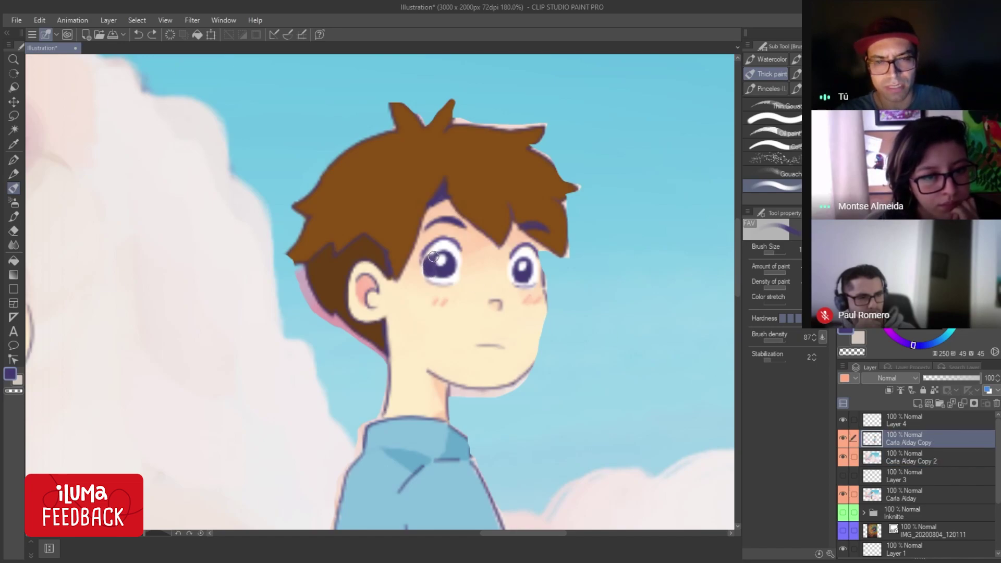
{"action": "left_click", "coordinate": [450, 246], "text": "alt"}
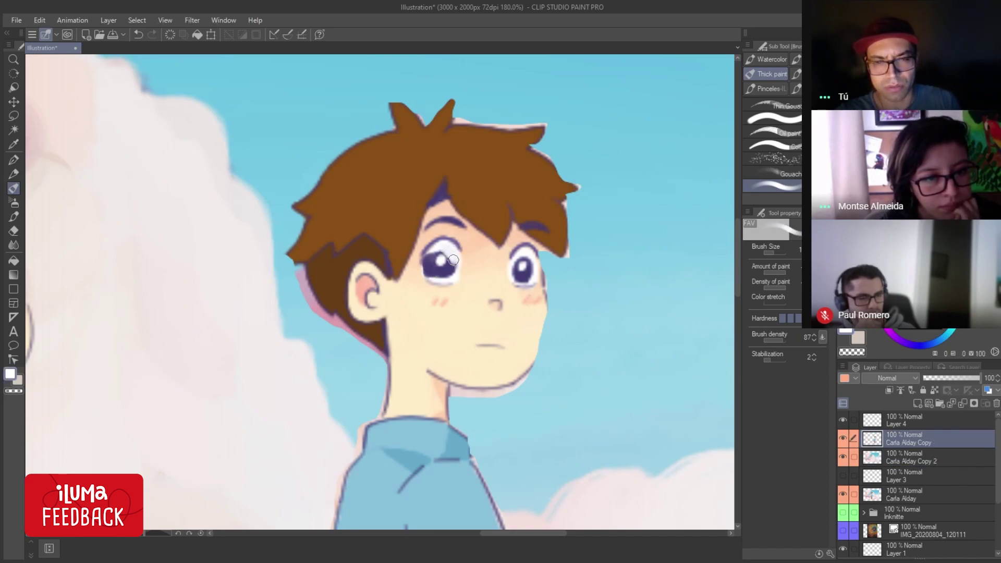
{"action": "left_click_drag", "start_coordinate": [453, 260], "coordinate": [443, 275]}
Sample purple, lavender and near-white around the right eye, undoing one stroke.
{"action": "left_click", "coordinate": [523, 271], "text": "alt"}
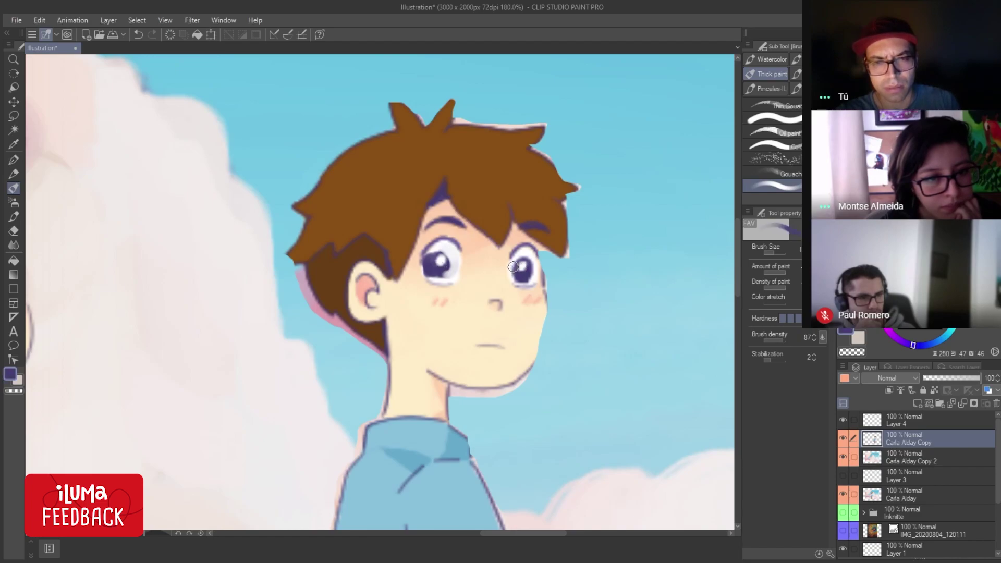
{"action": "left_click", "coordinate": [528, 254], "text": "alt"}
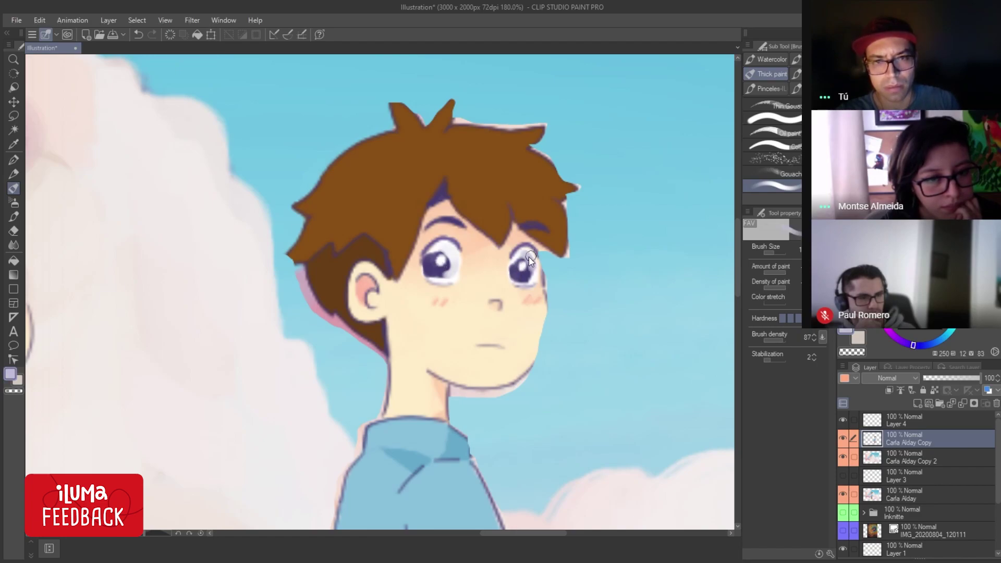
{"action": "key", "text": "ctrl+z"}
{"action": "left_click", "coordinate": [528, 245], "text": "alt"}
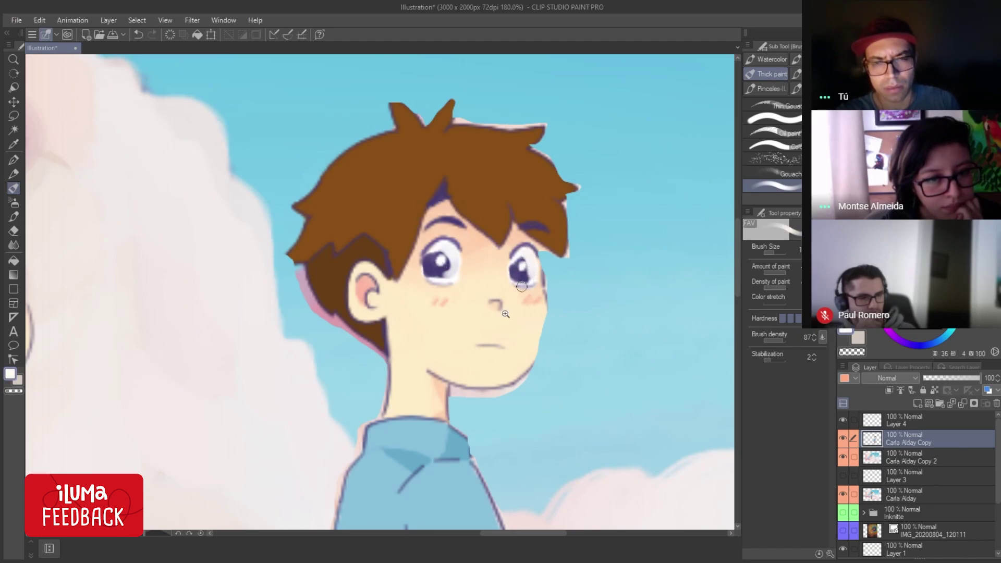
{"action": "mouse_move", "coordinate": [506, 314]}
{"action": "left_mouse_down"}
{"action": "mouse_move", "coordinate": [450, 318]}
{"action": "mouse_move", "coordinate": [477, 306]}
{"action": "left_mouse_up"}
On Carla Alday Copy 2, paint sky blue over the cloud edges beside the boy's head.
{"action": "scroll", "coordinate": [483, 344], "scroll_direction": "up", "scroll_amount": 2}
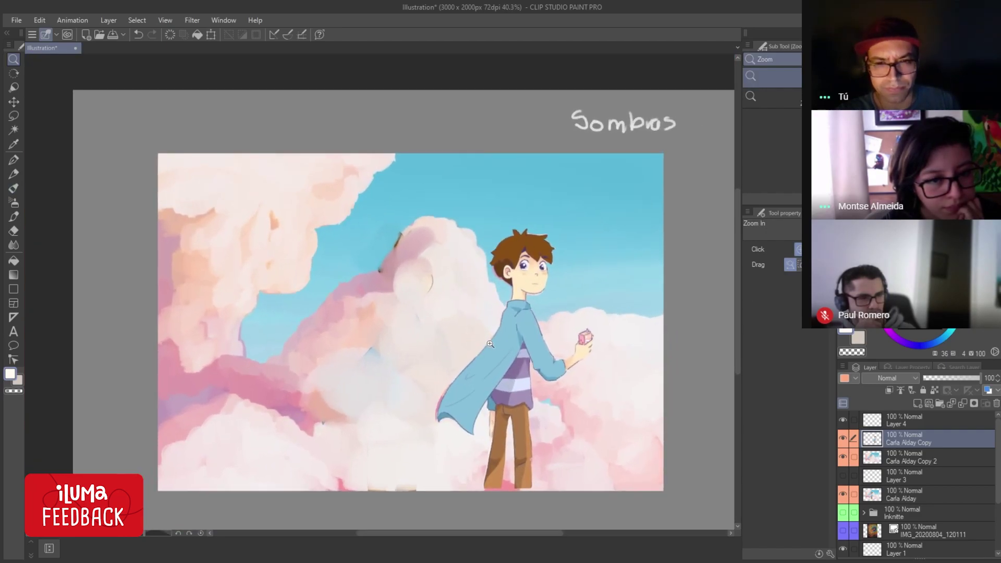
{"action": "left_click", "coordinate": [907, 458]}
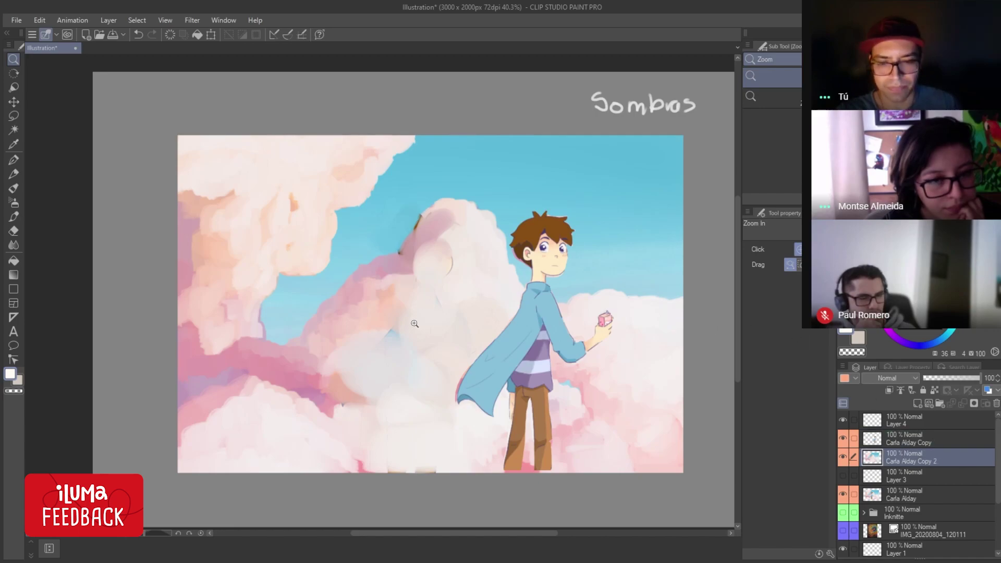
{"action": "key", "text": "b"}
{"action": "left_click", "coordinate": [412, 218], "text": "alt"}
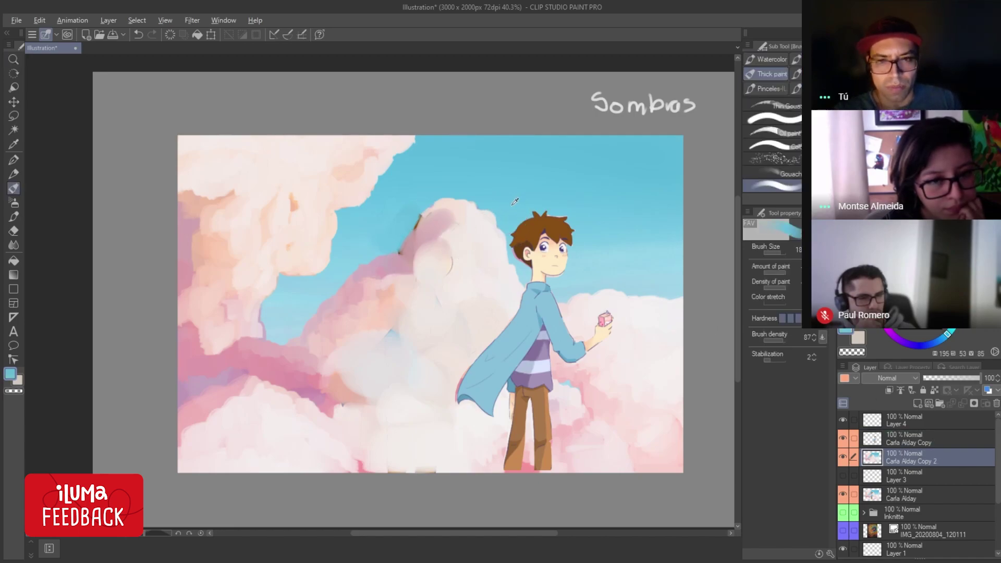
{"action": "mouse_move", "coordinate": [514, 274]}
{"action": "left_mouse_down"}
{"action": "mouse_move", "coordinate": [503, 237]}
{"action": "mouse_move", "coordinate": [469, 196]}
{"action": "mouse_move", "coordinate": [469, 219]}
{"action": "mouse_move", "coordinate": [450, 233]}
{"action": "left_mouse_up"}
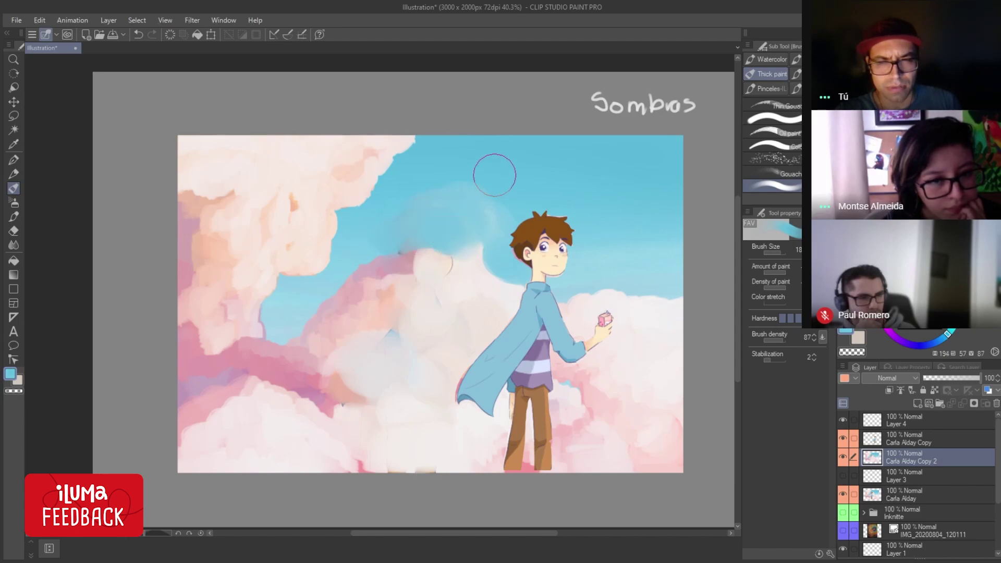
{"action": "left_click_drag", "start_coordinate": [480, 202], "coordinate": [473, 296]}
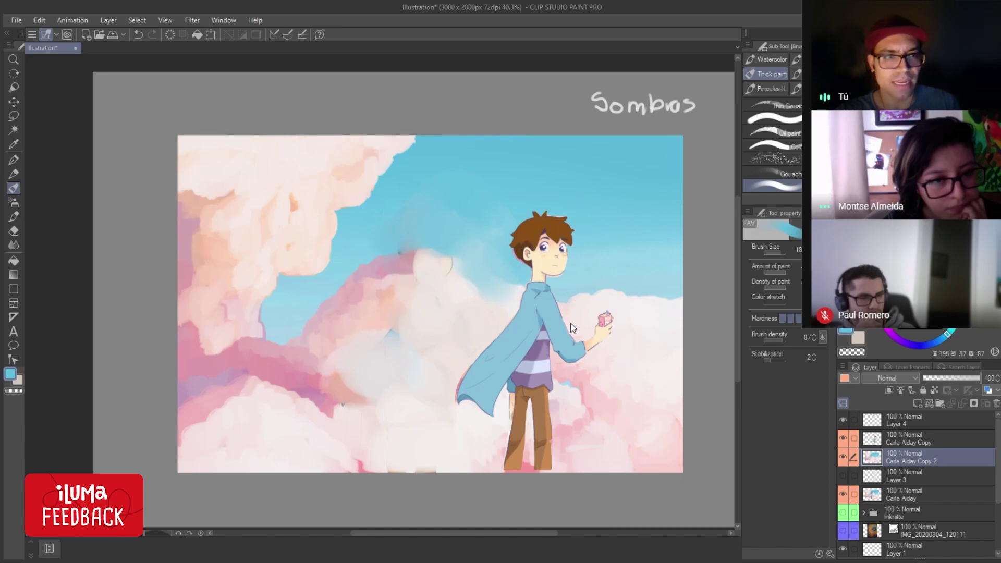
{"action": "key", "text": "bracketleft"}
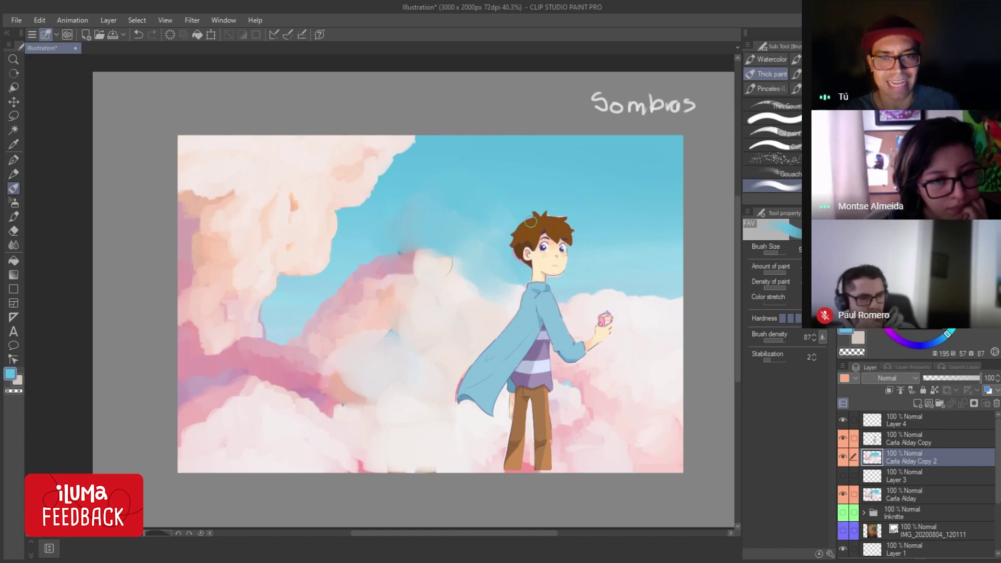
{"action": "left_click_drag", "start_coordinate": [372, 300], "coordinate": [674, 301]}
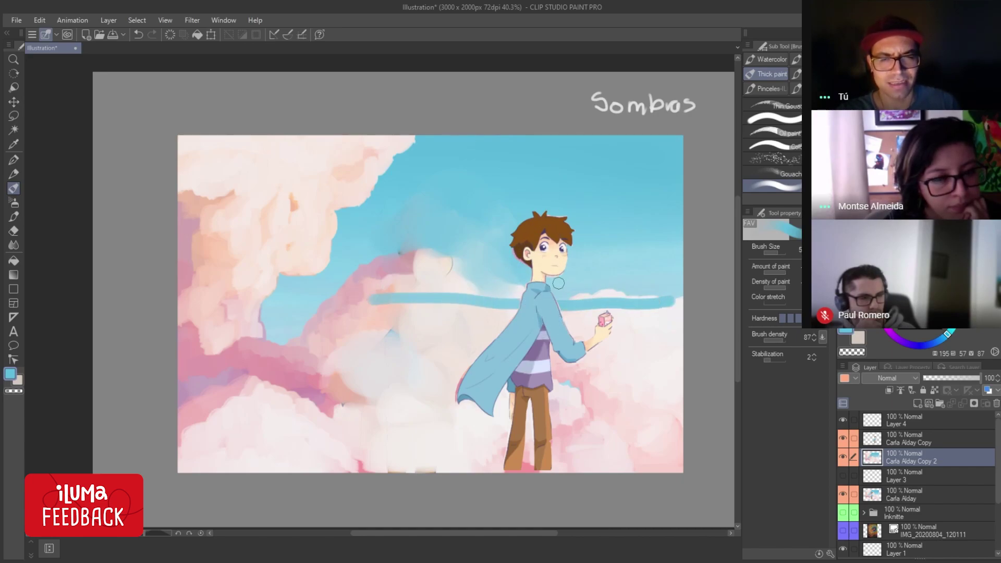
{"action": "key", "text": "ctrl+z"}
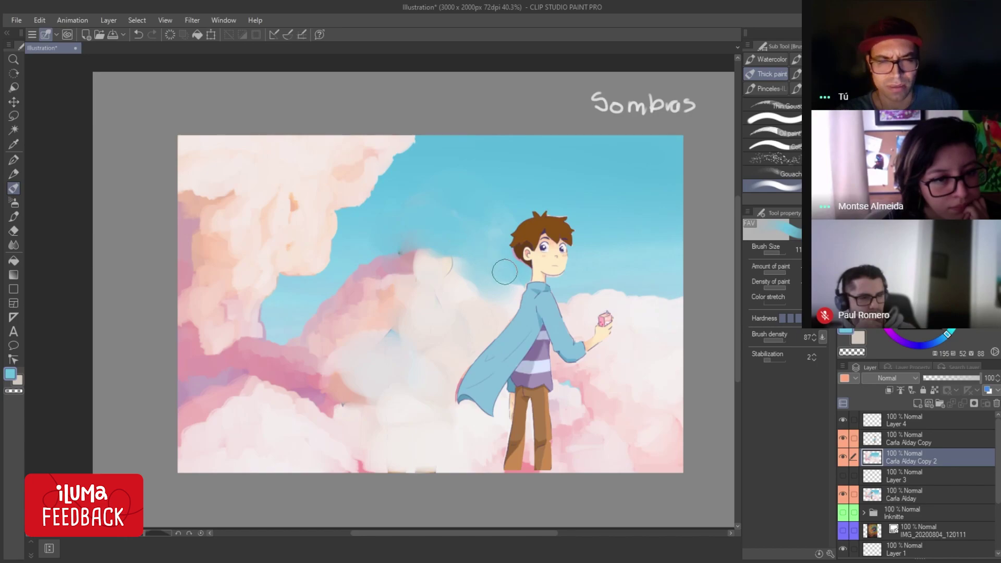
Add a soft near-white cloud stroke on the right side of the sky.
{"action": "left_click", "coordinate": [577, 283], "text": "alt"}
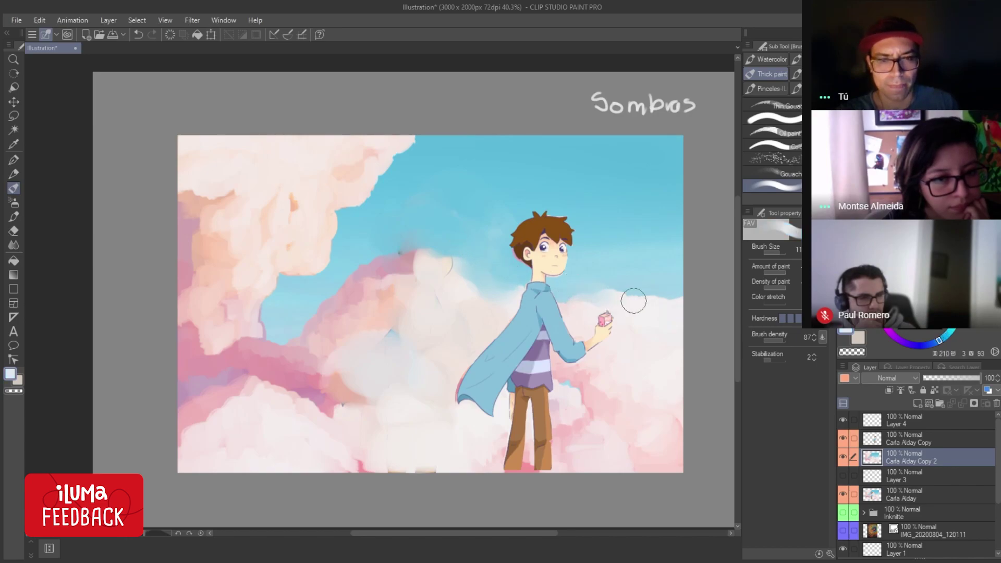
{"action": "mouse_move", "coordinate": [617, 287]}
{"action": "left_mouse_down"}
{"action": "mouse_move", "coordinate": [655, 271]}
{"action": "mouse_move", "coordinate": [636, 252]}
{"action": "mouse_move", "coordinate": [677, 215]}
{"action": "mouse_move", "coordinate": [672, 248]}
{"action": "left_mouse_up"}
{"action": "key", "text": "ctrl+z"}
{"action": "key", "text": "ctrl+z"}
{"action": "key", "text": "ctrl+z"}
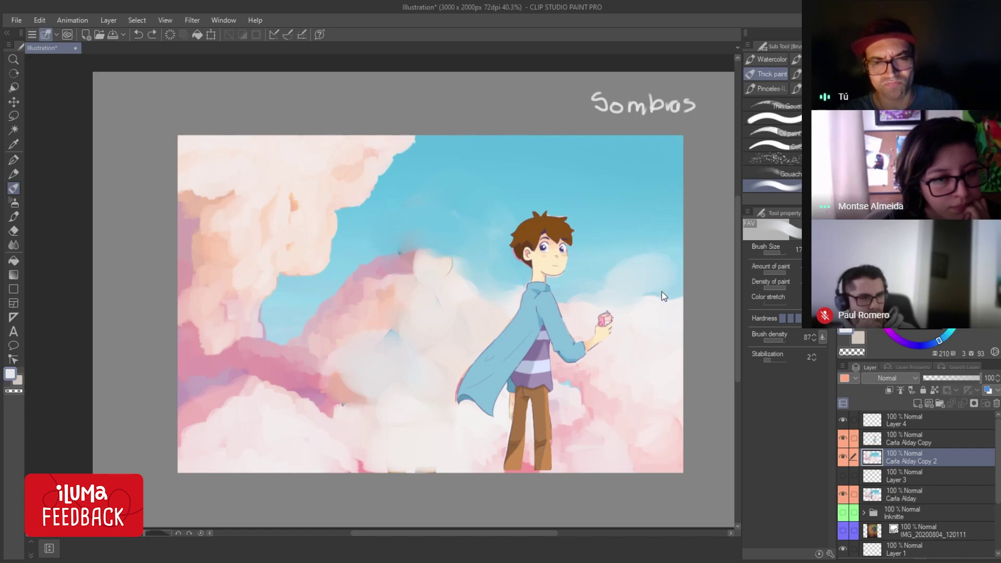
{"action": "key", "text": "ctrl+z"}
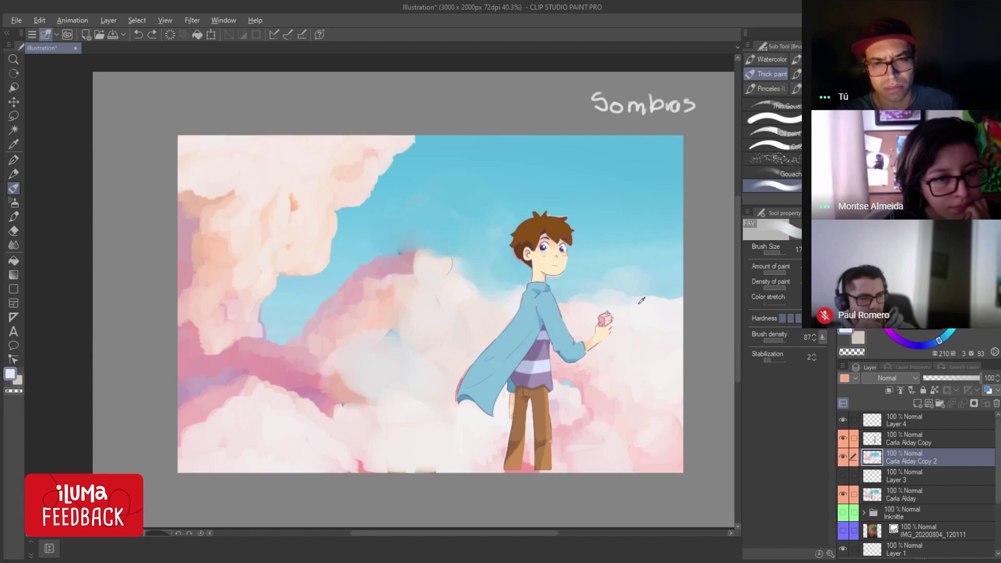
{"action": "left_click_drag", "start_coordinate": [610, 299], "coordinate": [608, 313]}
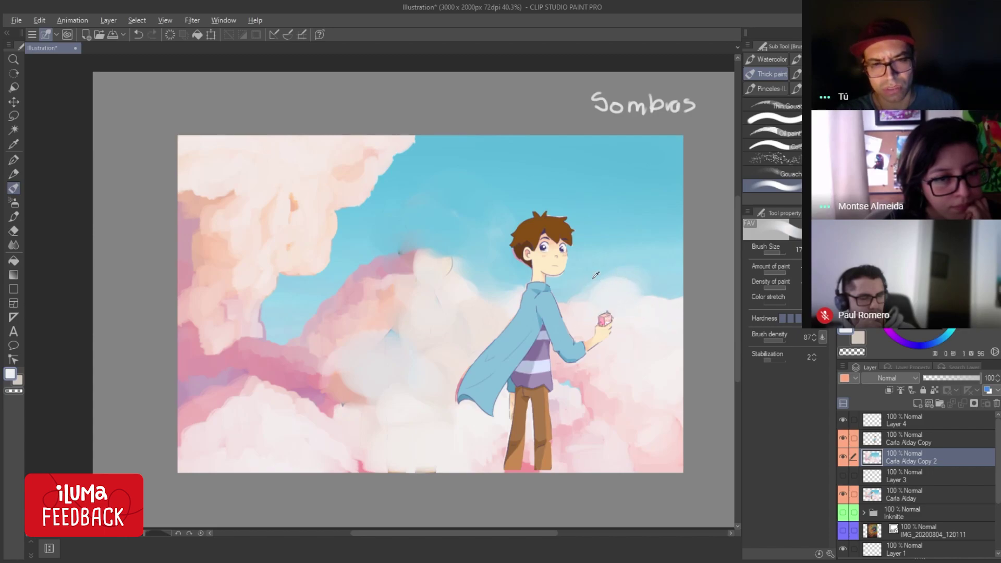
Reshape the upper clouds with sky blue and a pale pinkish-white puff.
{"action": "left_click", "coordinate": [535, 275], "text": "alt"}
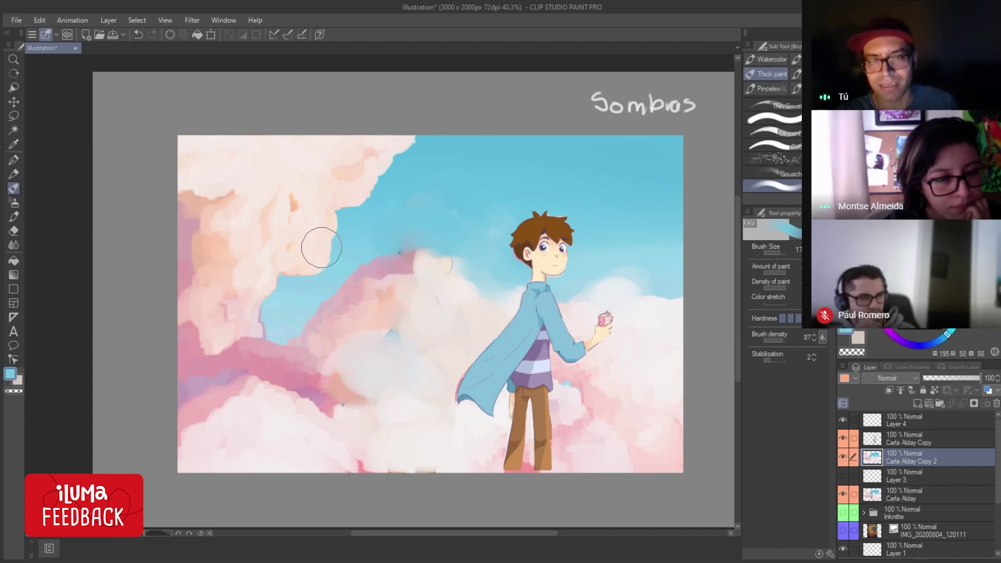
{"action": "mouse_move", "coordinate": [407, 178]}
{"action": "left_mouse_down"}
{"action": "mouse_move", "coordinate": [404, 139]}
{"action": "mouse_move", "coordinate": [410, 156]}
{"action": "mouse_move", "coordinate": [370, 146]}
{"action": "mouse_move", "coordinate": [368, 157]}
{"action": "left_mouse_up"}
{"action": "left_click", "coordinate": [339, 198], "text": "alt"}
{"action": "left_click_drag", "start_coordinate": [413, 190], "coordinate": [469, 193]}
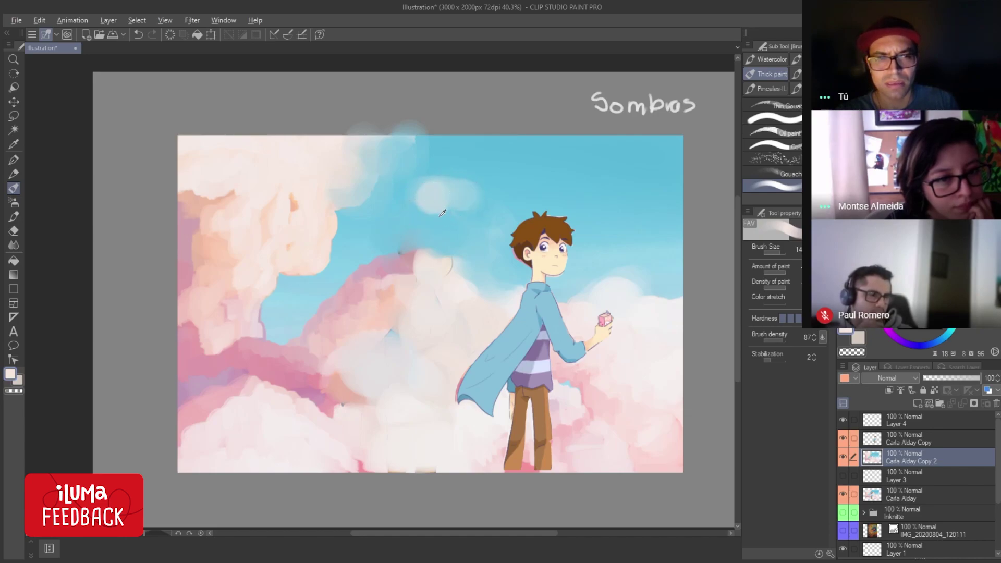
{"action": "left_click", "coordinate": [443, 213], "text": "alt"}
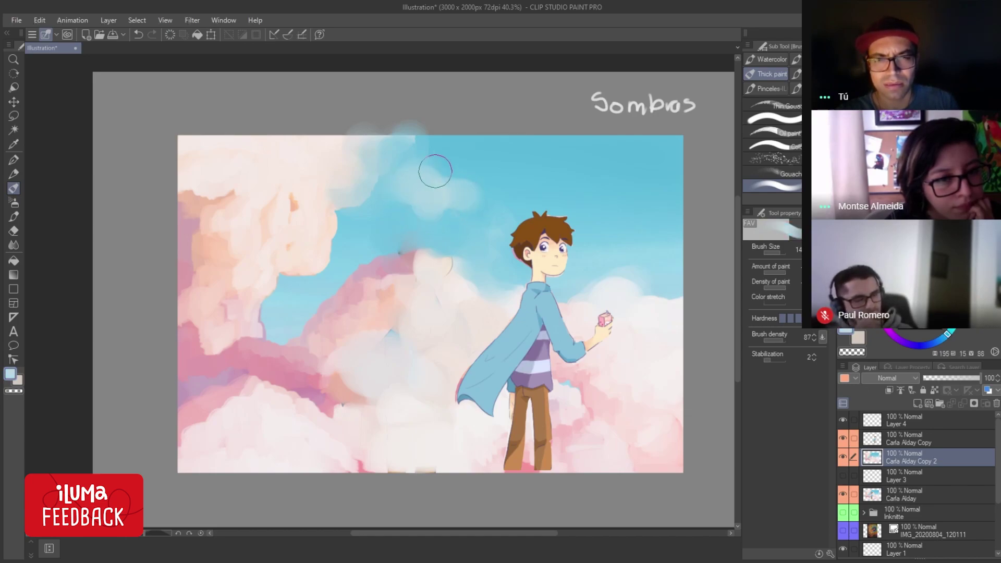
{"action": "left_click", "coordinate": [503, 165], "text": "alt"}
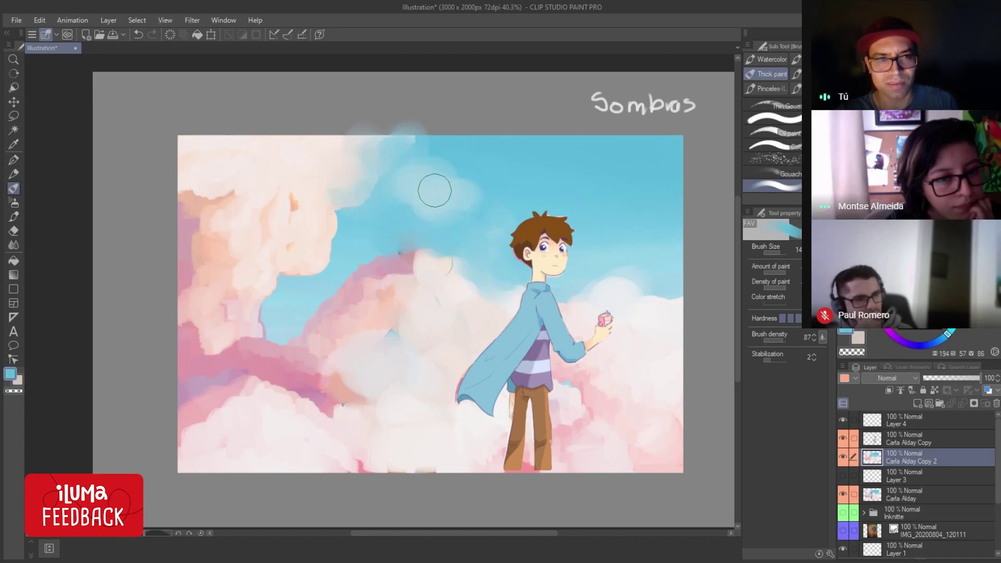
{"action": "mouse_move", "coordinate": [396, 173]}
{"action": "left_mouse_down"}
{"action": "mouse_move", "coordinate": [435, 211]}
{"action": "mouse_move", "coordinate": [477, 209]}
{"action": "mouse_move", "coordinate": [459, 211]}
{"action": "left_mouse_up"}
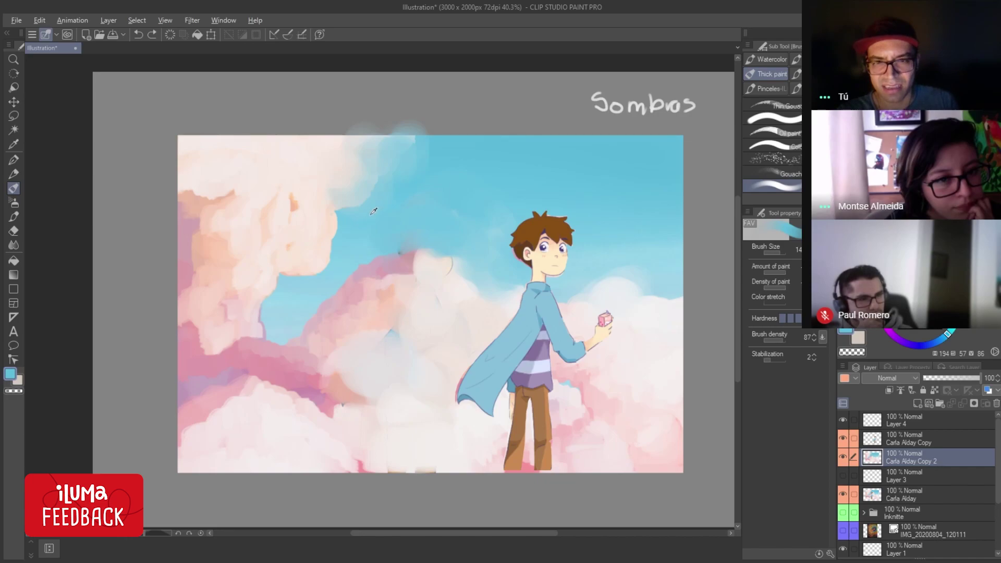
Erase paint spilling past the top edge and lighten the pink cloud band with near-white.
{"action": "key", "text": "e"}
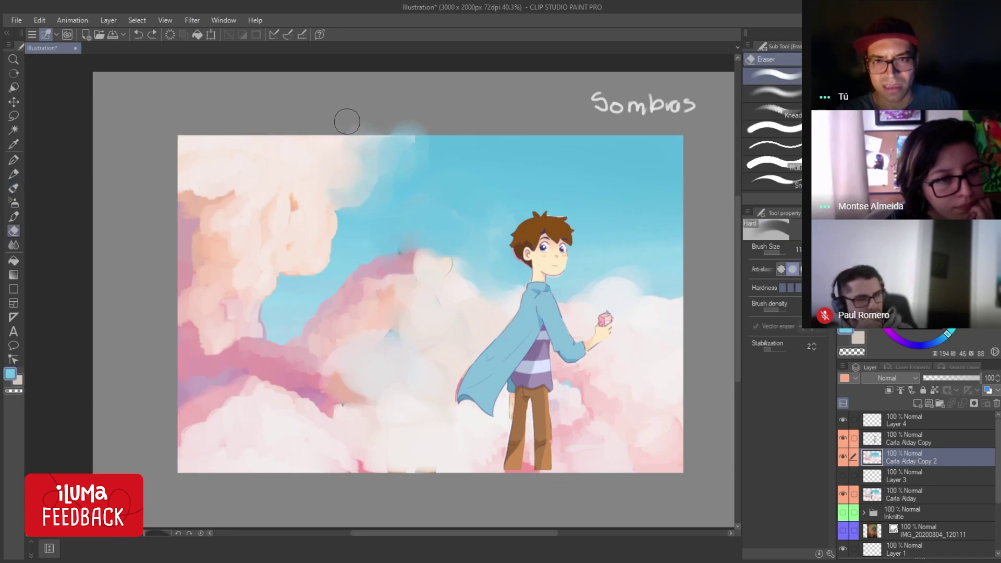
{"action": "left_click_drag", "start_coordinate": [347, 122], "coordinate": [564, 118]}
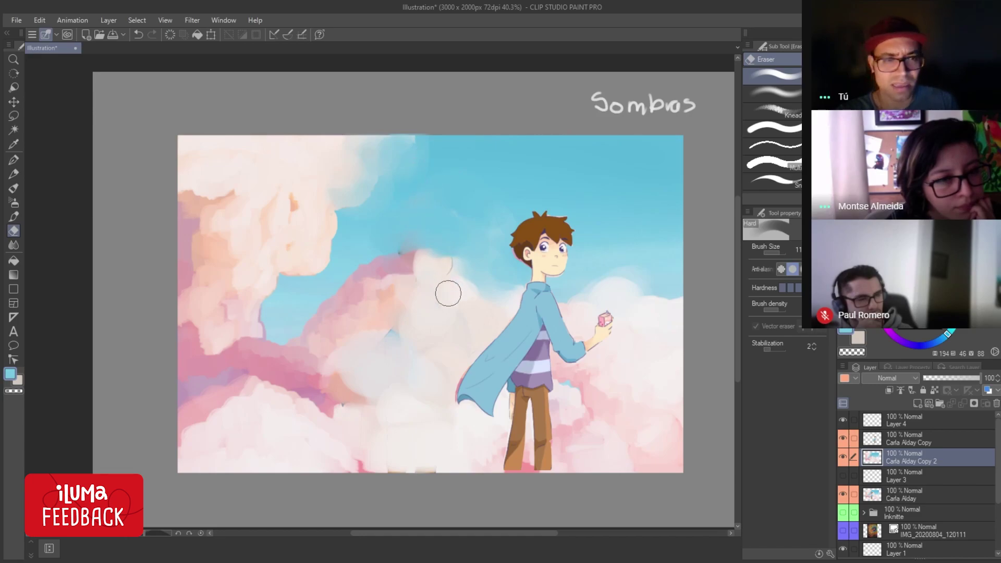
{"action": "key", "text": "b"}
{"action": "left_click", "coordinate": [308, 406], "text": "alt"}
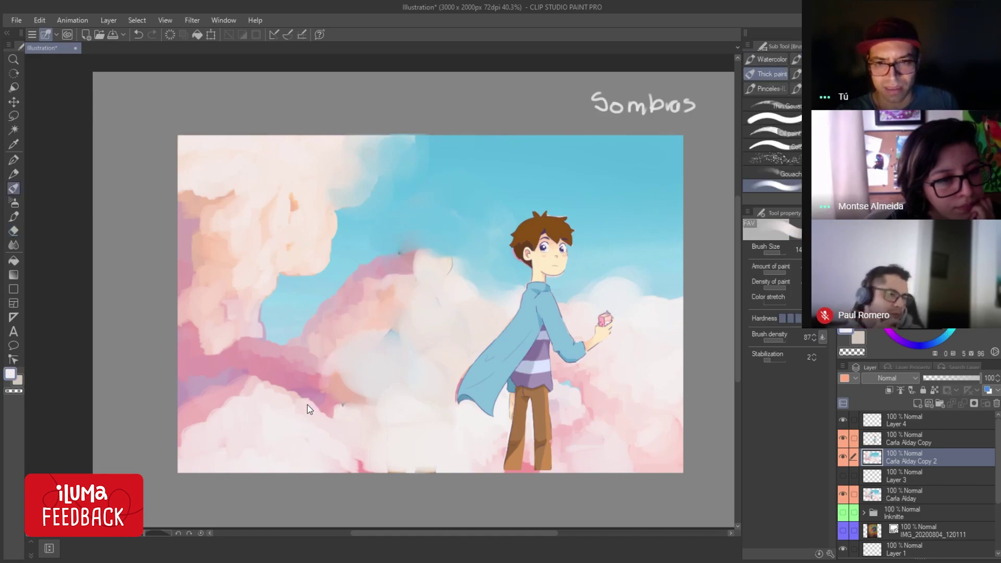
{"action": "key", "text": "bracketright"}
{"action": "mouse_move", "coordinate": [286, 396]}
{"action": "left_mouse_down"}
{"action": "mouse_move", "coordinate": [297, 402]}
{"action": "mouse_move", "coordinate": [357, 375]}
{"action": "mouse_move", "coordinate": [319, 377]}
{"action": "left_mouse_up"}
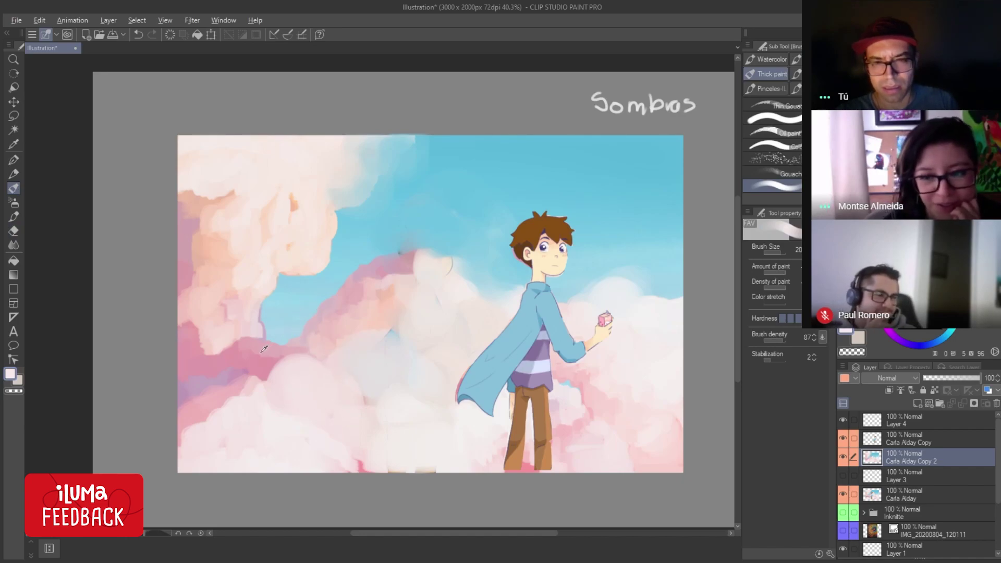
Paint pink into the middle cloud and mauve shading on the lower-left cloud.
{"action": "left_click", "coordinate": [312, 329], "text": "alt"}
{"action": "key", "text": "bracketleft"}
{"action": "key", "text": "bracketleft"}
{"action": "key", "text": "bracketleft"}
{"action": "mouse_move", "coordinate": [329, 338]}
{"action": "left_mouse_down"}
{"action": "mouse_move", "coordinate": [335, 319]}
{"action": "mouse_move", "coordinate": [353, 355]}
{"action": "mouse_move", "coordinate": [377, 352]}
{"action": "mouse_move", "coordinate": [384, 366]}
{"action": "mouse_move", "coordinate": [353, 324]}
{"action": "mouse_move", "coordinate": [331, 322]}
{"action": "mouse_move", "coordinate": [343, 305]}
{"action": "mouse_move", "coordinate": [402, 340]}
{"action": "mouse_move", "coordinate": [389, 362]}
{"action": "left_mouse_up"}
{"action": "left_click", "coordinate": [356, 342], "text": "alt"}
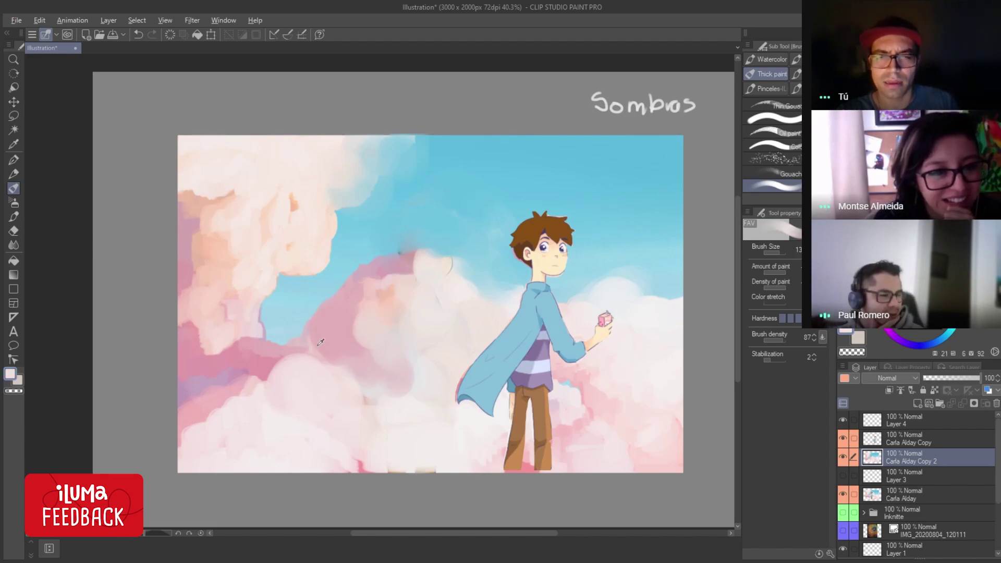
{"action": "left_click", "coordinate": [279, 388], "text": "alt"}
{"action": "left_click", "coordinate": [253, 398], "text": "alt"}
{"action": "mouse_move", "coordinate": [252, 398]}
{"action": "left_mouse_down"}
{"action": "mouse_move", "coordinate": [264, 405]}
{"action": "mouse_move", "coordinate": [257, 417]}
{"action": "mouse_move", "coordinate": [293, 410]}
{"action": "left_mouse_up"}
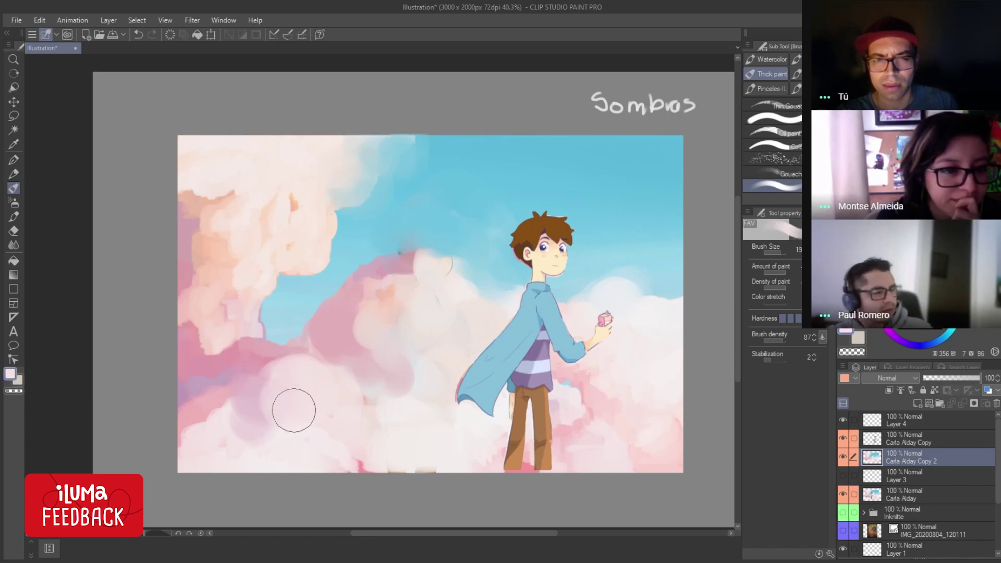
{"action": "left_click", "coordinate": [322, 211], "text": "alt"}
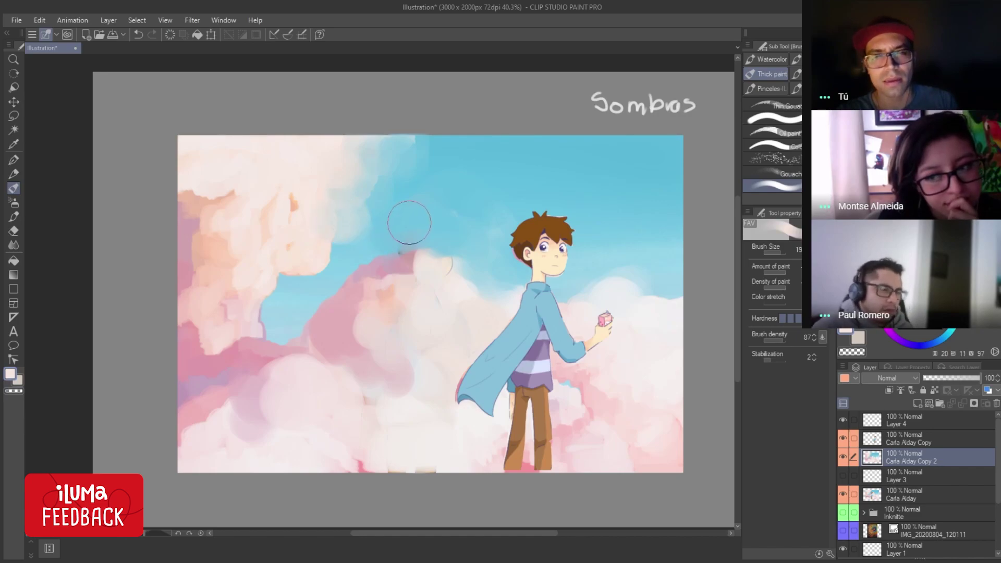
Paint blue sky over the top clouds and more pink across the middle cloud.
{"action": "left_click", "coordinate": [453, 165], "text": "alt"}
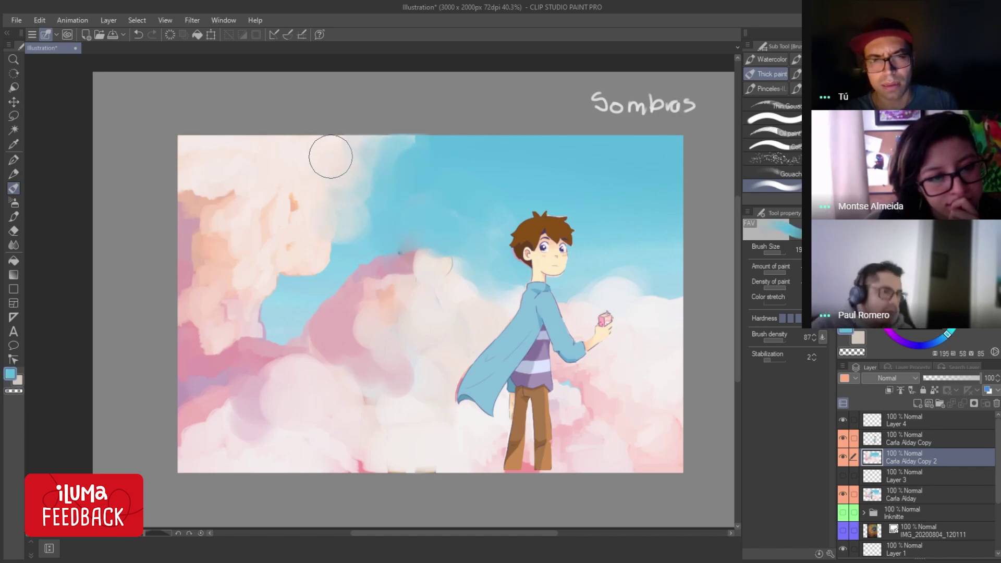
{"action": "left_click_drag", "start_coordinate": [330, 157], "coordinate": [404, 173]}
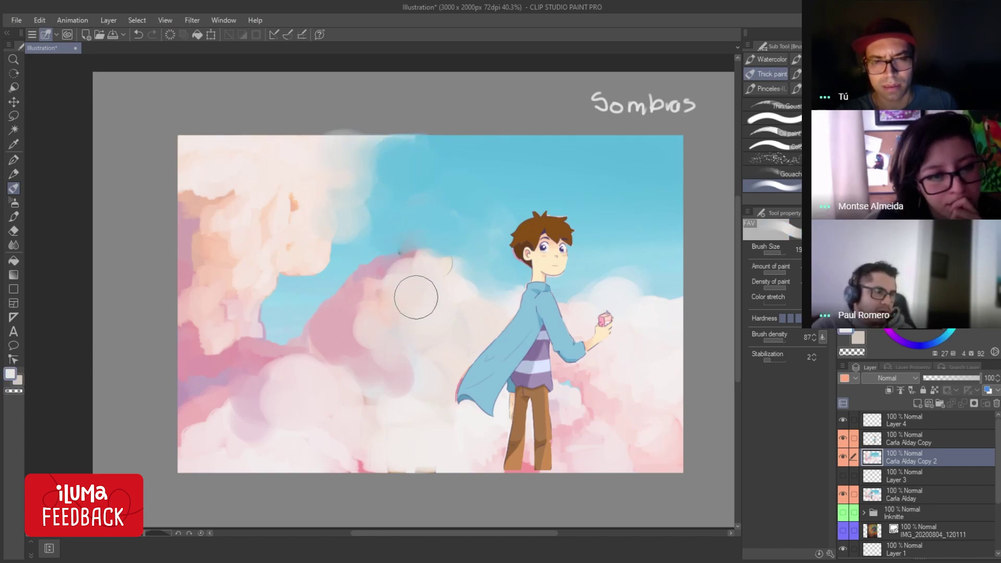
{"action": "left_click", "coordinate": [344, 336], "text": "alt"}
{"action": "left_click_drag", "start_coordinate": [344, 336], "coordinate": [396, 369]}
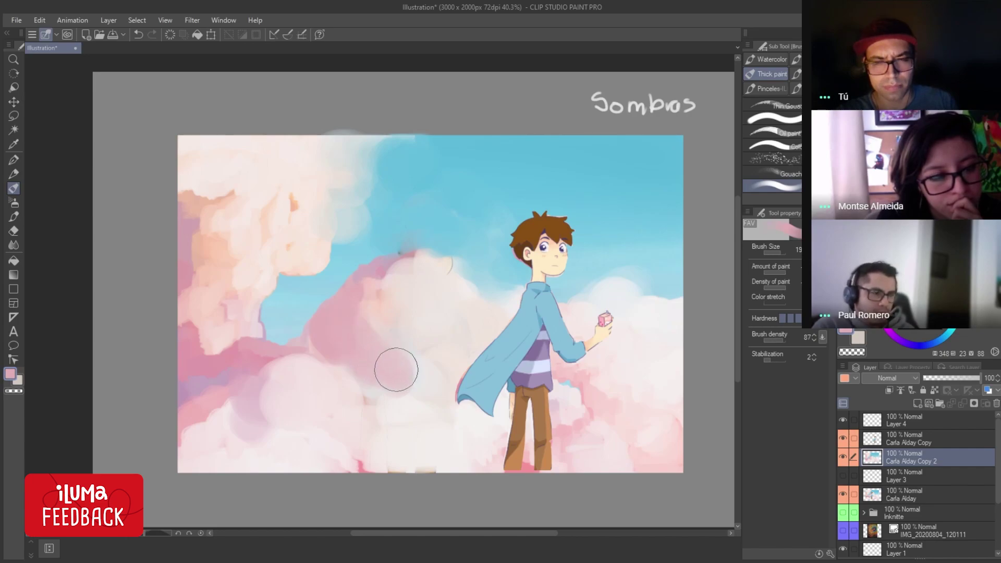
{"action": "key", "text": "ctrl+space"}
Try light pink over the lower-left cloud with a smaller brush, undoing the stroke.
{"action": "left_click_drag", "start_coordinate": [389, 323], "coordinate": [377, 324]}
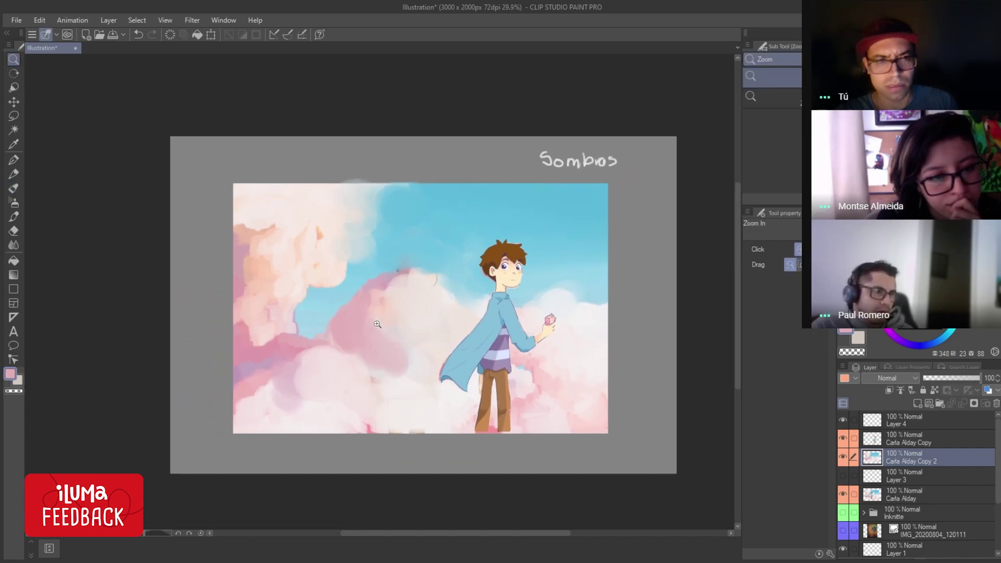
{"action": "scroll", "coordinate": [373, 344], "scroll_direction": "up", "scroll_amount": 3}
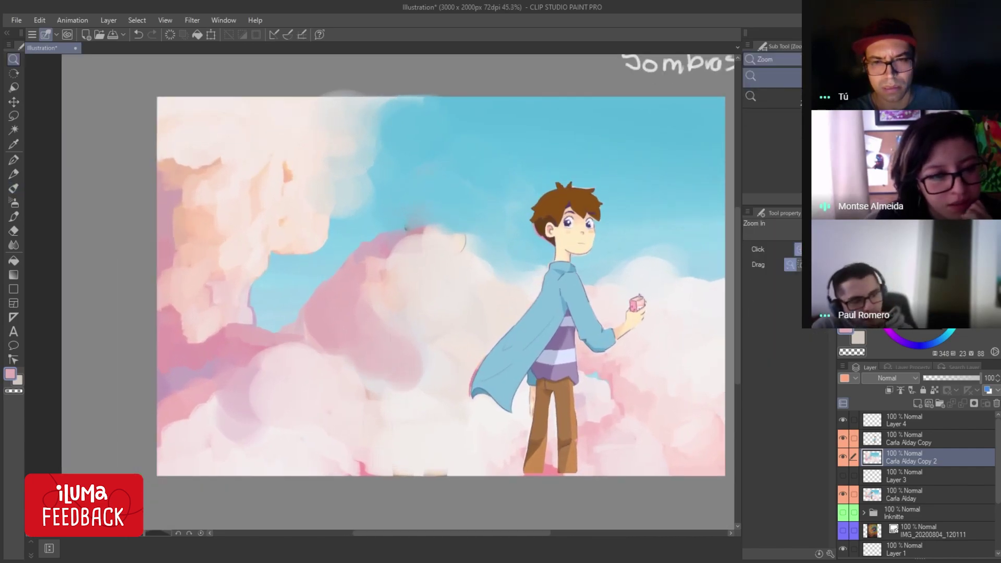
{"action": "key", "text": "bracketleft"}
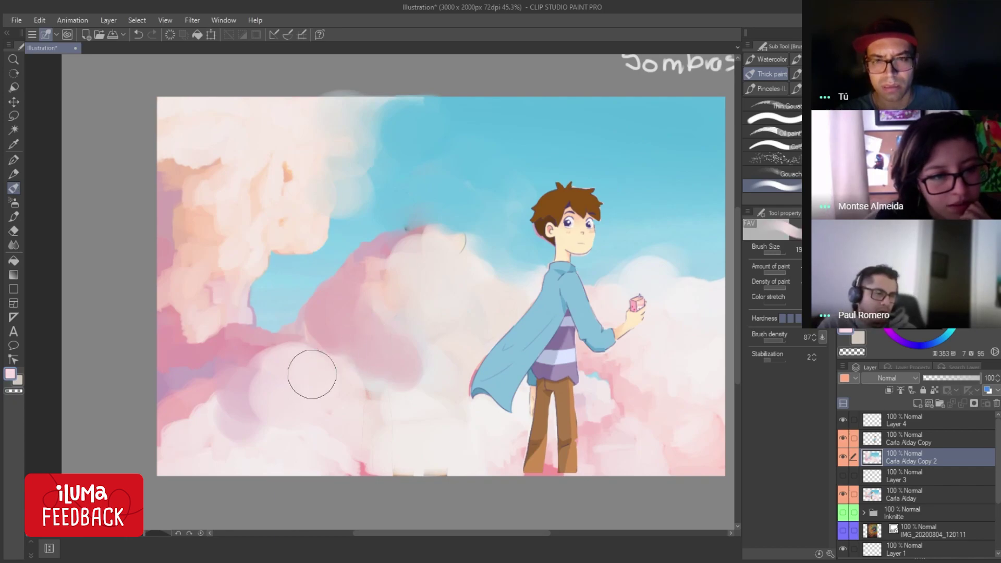
{"action": "left_click", "coordinate": [297, 362], "text": "alt"}
{"action": "mouse_move", "coordinate": [297, 361]}
{"action": "left_mouse_down"}
{"action": "mouse_move", "coordinate": [277, 353]}
{"action": "mouse_move", "coordinate": [292, 331]}
{"action": "mouse_move", "coordinate": [347, 393]}
{"action": "left_mouse_up"}
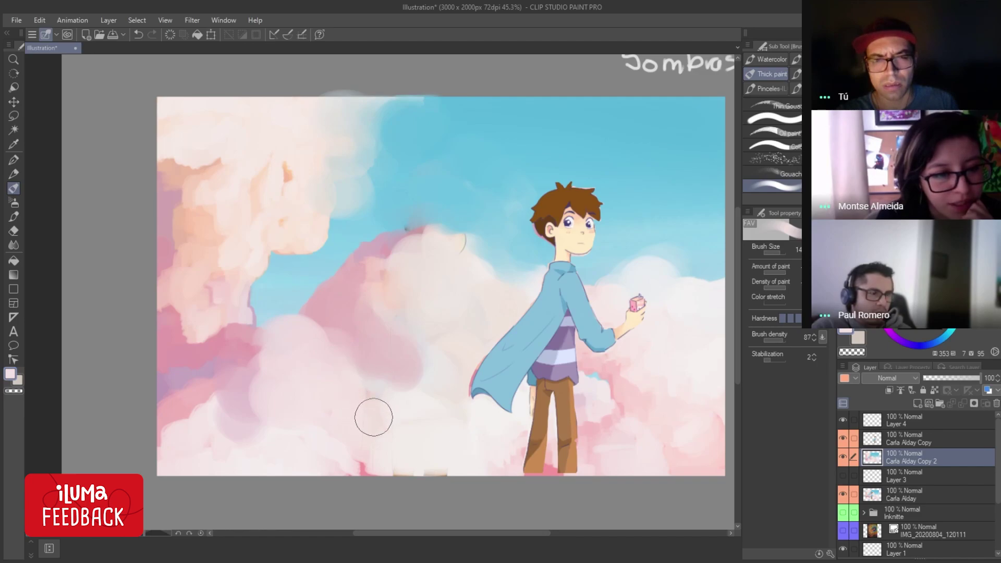
{"action": "key", "text": "ctrl+z"}
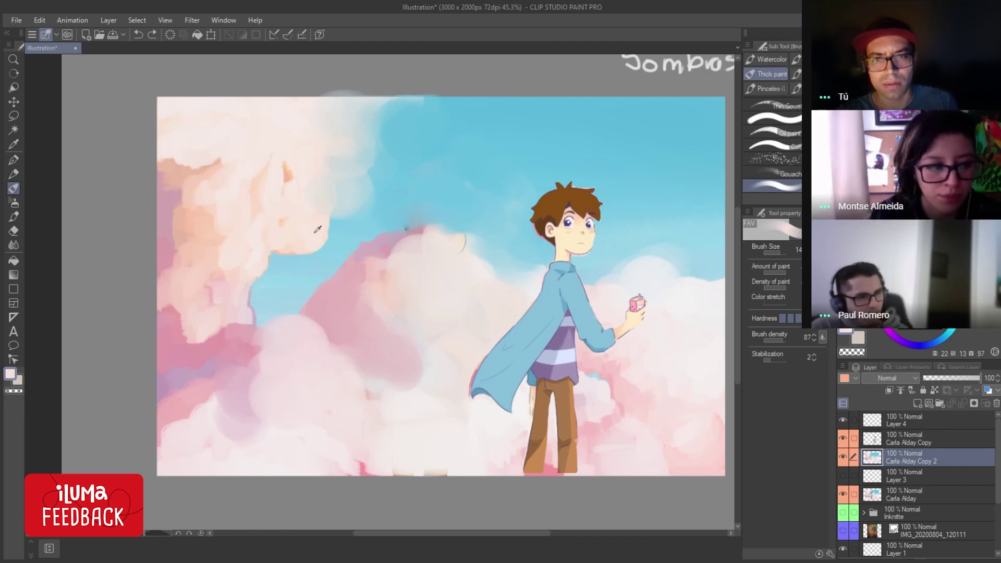
Touch up the upper-left peach cloud and carve sky blue into its top edge.
{"action": "left_click", "coordinate": [338, 201], "text": "alt"}
{"action": "key", "text": "bracketleft"}
{"action": "key", "text": "bracketleft"}
{"action": "key", "text": "bracketleft"}
{"action": "left_click_drag", "start_coordinate": [324, 159], "coordinate": [335, 171]}
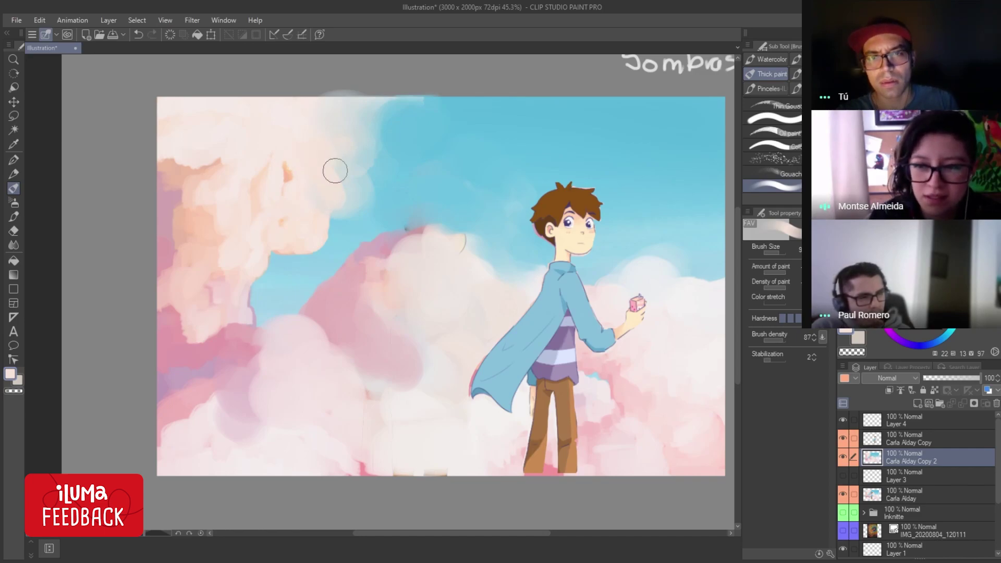
{"action": "left_click", "coordinate": [402, 147], "text": "alt"}
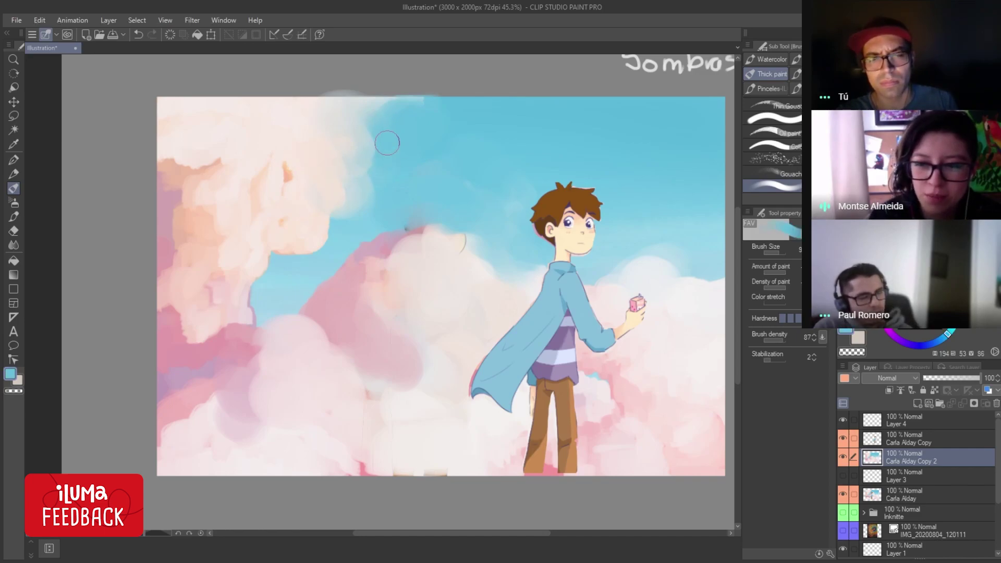
{"action": "mouse_move", "coordinate": [377, 141]}
{"action": "left_mouse_down"}
{"action": "mouse_move", "coordinate": [291, 105]}
{"action": "mouse_move", "coordinate": [326, 110]}
{"action": "mouse_move", "coordinate": [320, 134]}
{"action": "mouse_move", "coordinate": [359, 157]}
{"action": "left_mouse_up"}
{"action": "key", "text": "ctrl+z"}
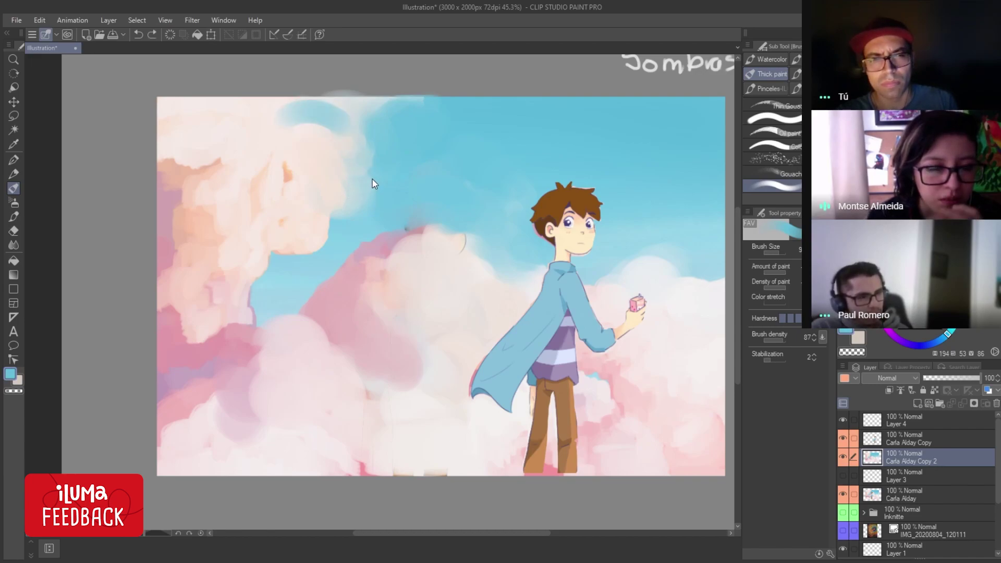
{"action": "key", "text": "ctrl+z"}
{"action": "key", "text": "bracketright"}
{"action": "key", "text": "bracketright"}
{"action": "key", "text": "bracketright"}
{"action": "mouse_move", "coordinate": [369, 194]}
{"action": "left_mouse_down"}
{"action": "mouse_move", "coordinate": [353, 142]}
{"action": "mouse_move", "coordinate": [282, 114]}
{"action": "mouse_move", "coordinate": [339, 157]}
{"action": "mouse_move", "coordinate": [375, 107]}
{"action": "mouse_move", "coordinate": [415, 108]}
{"action": "left_mouse_up"}
{"action": "left_click_drag", "start_coordinate": [445, 166], "coordinate": [398, 179]}
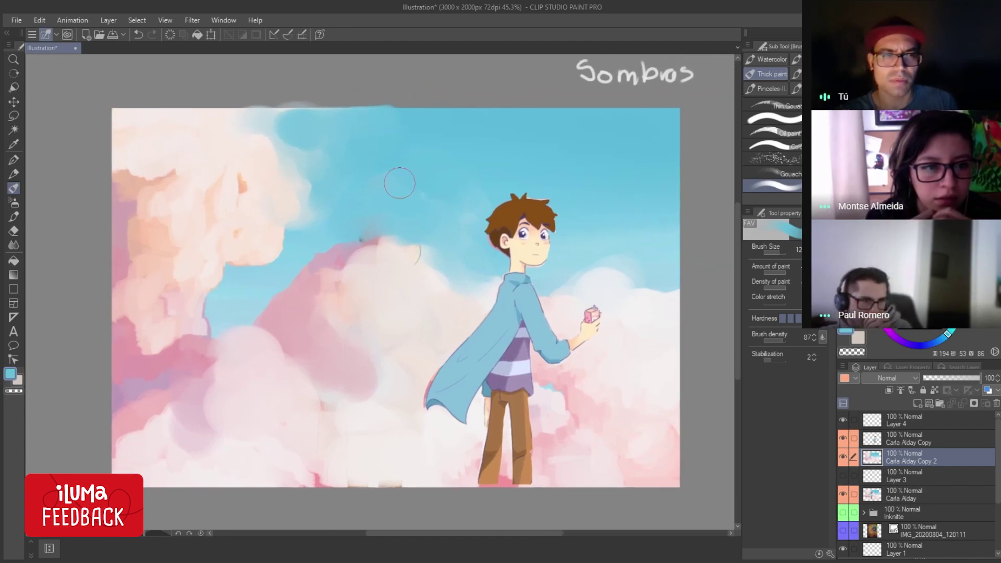
{"action": "left_click", "coordinate": [396, 180], "text": "ctrl+alt"}
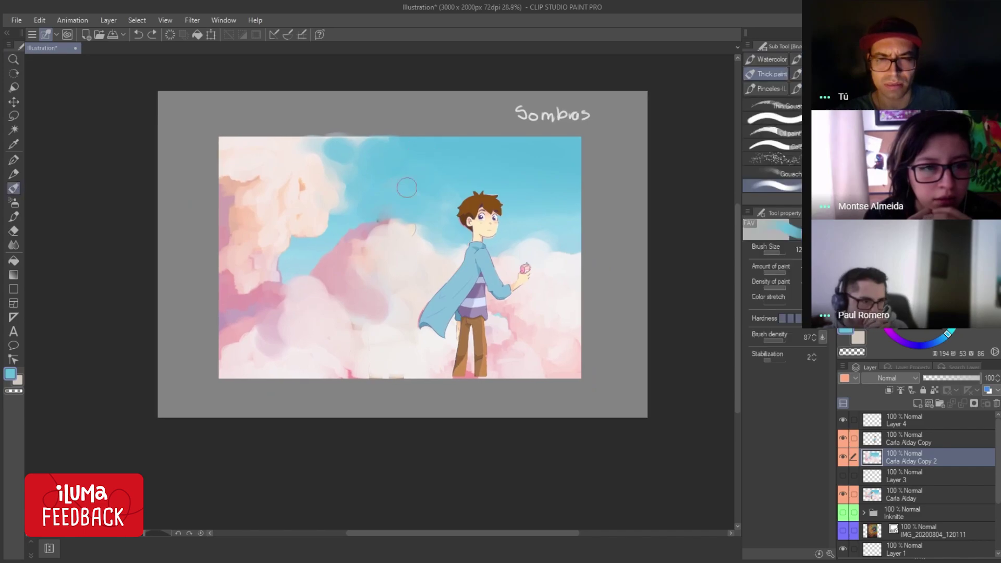
Toggle the repaint and duplicate boy layers on and off to check the clouds.
{"action": "left_click", "coordinate": [407, 230]}
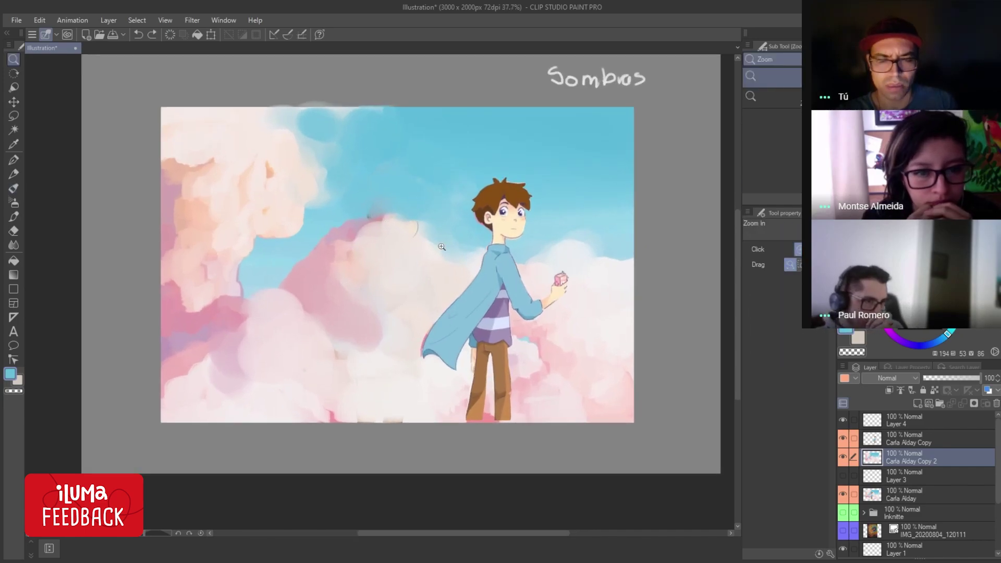
{"action": "left_click", "coordinate": [843, 456]}
{"action": "left_click", "coordinate": [844, 455]}
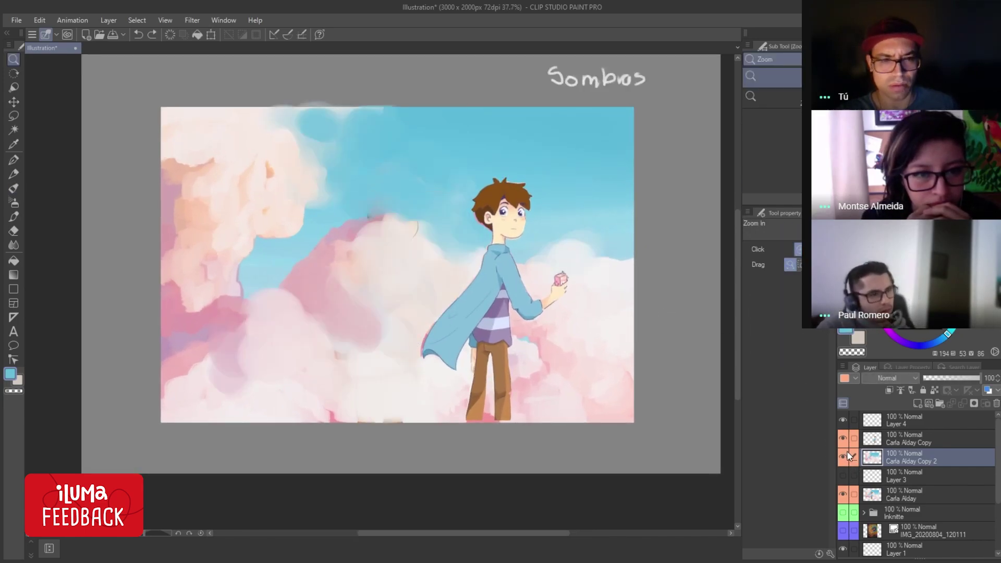
{"action": "left_click", "coordinate": [843, 440]}
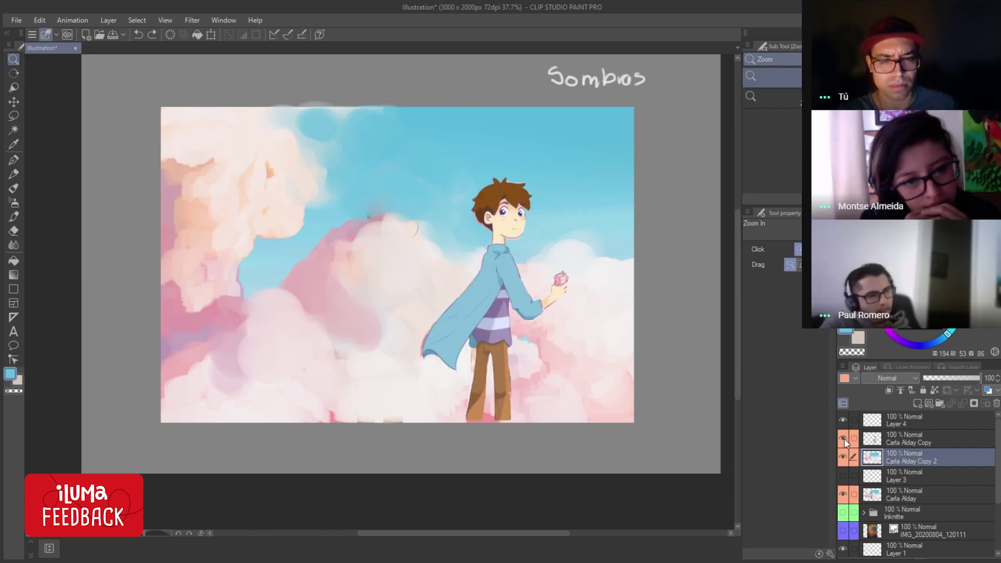
{"action": "left_click", "coordinate": [884, 445]}
Merge the duplicate layer down with Ctrl+E and flick the repaint to compare before and after.
{"action": "key", "text": "ctrl+e"}
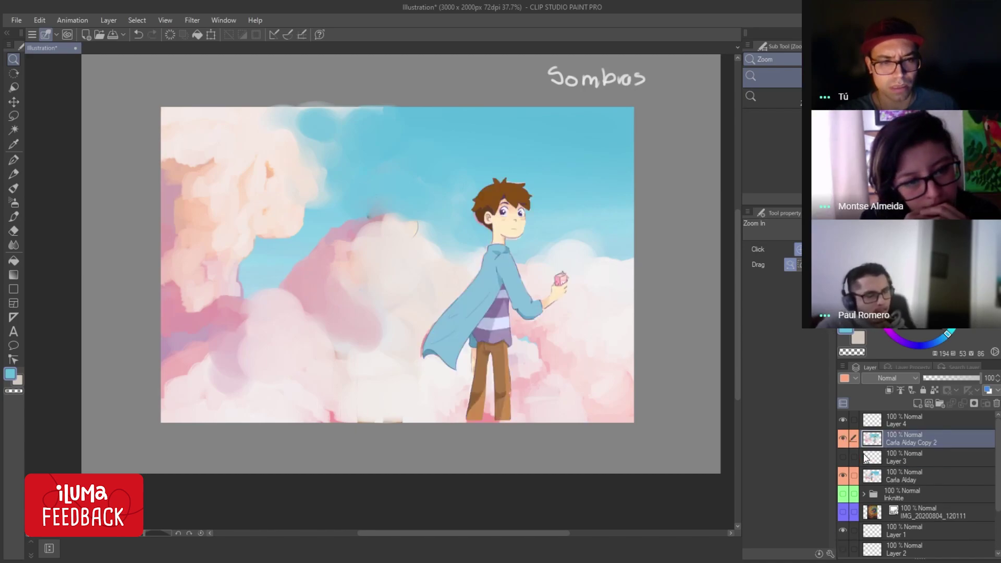
{"action": "left_click", "coordinate": [847, 436]}
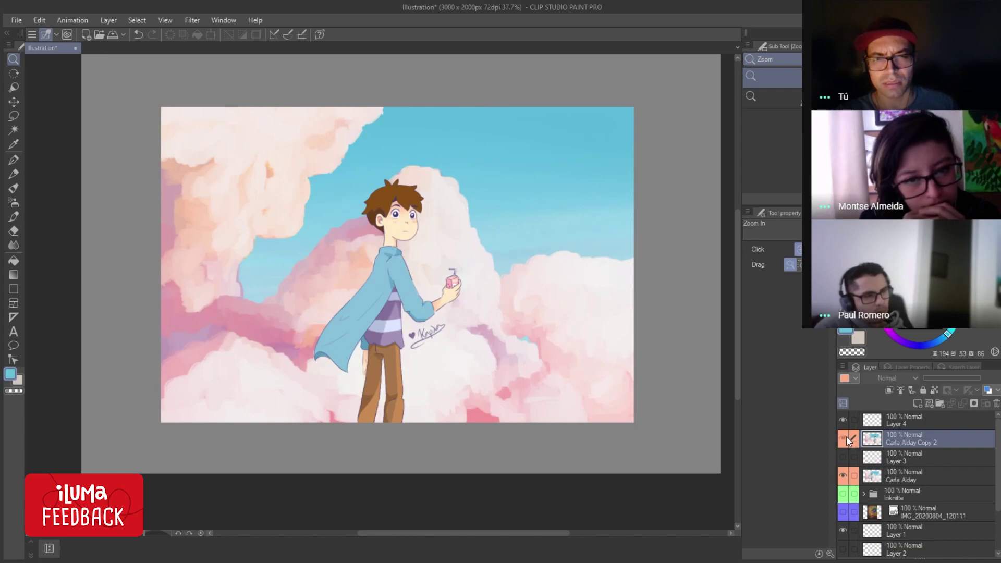
{"action": "left_click", "coordinate": [847, 436]}
{"action": "left_click", "coordinate": [848, 437]}
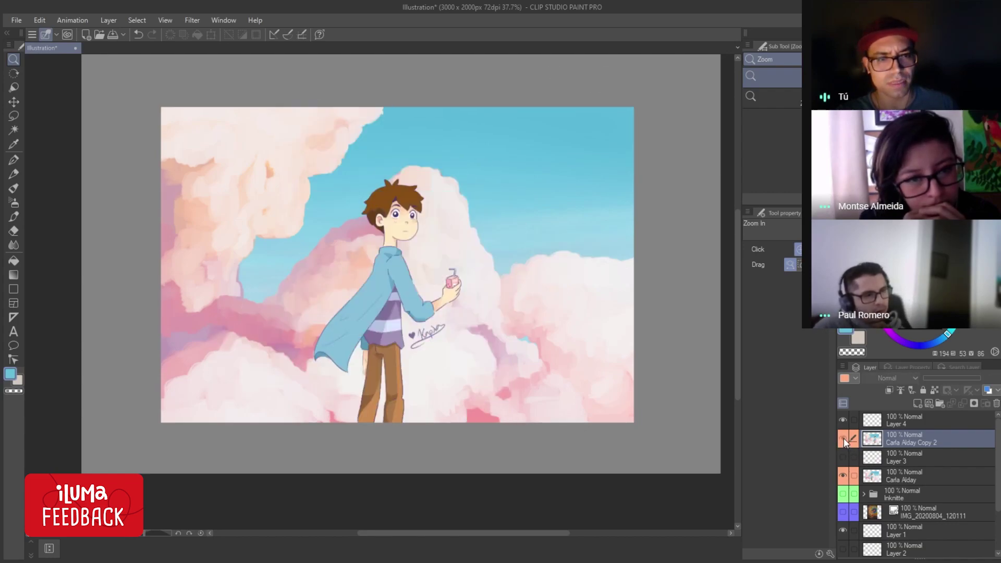
{"action": "left_click", "coordinate": [844, 438]}
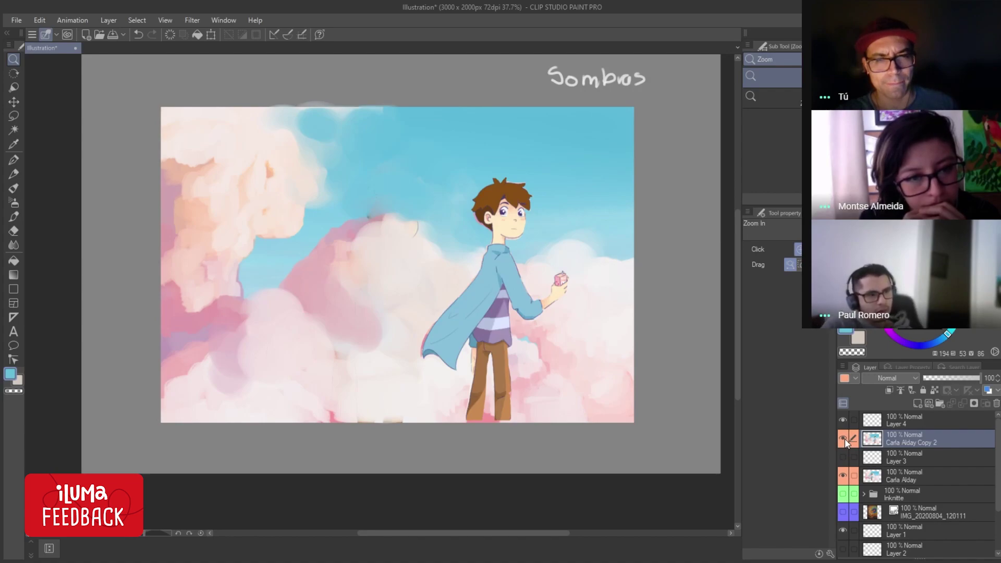
{"action": "left_click", "coordinate": [845, 439]}
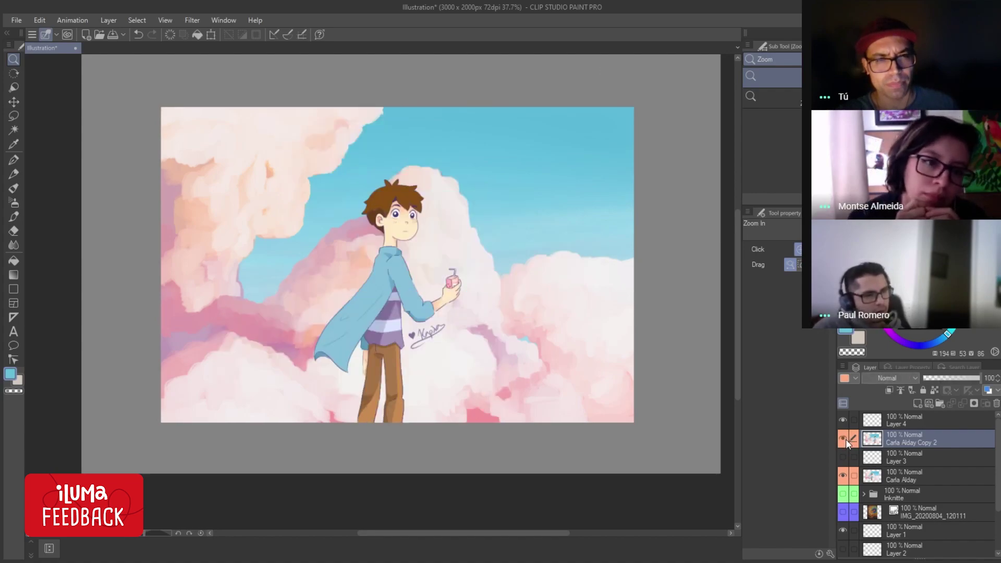
{"action": "left_click", "coordinate": [846, 439]}
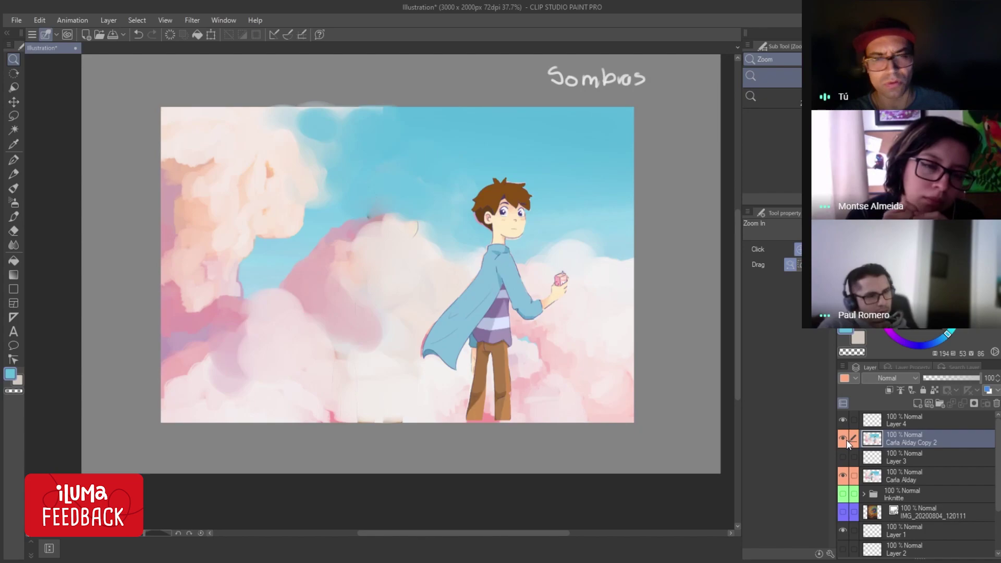
{"action": "left_click", "coordinate": [846, 439]}
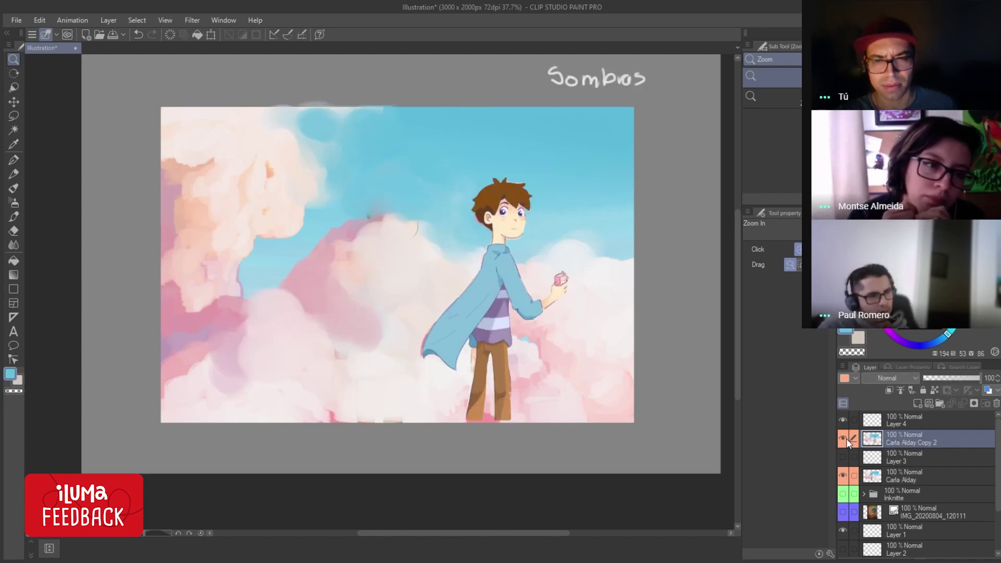
{"action": "left_click", "coordinate": [847, 439]}
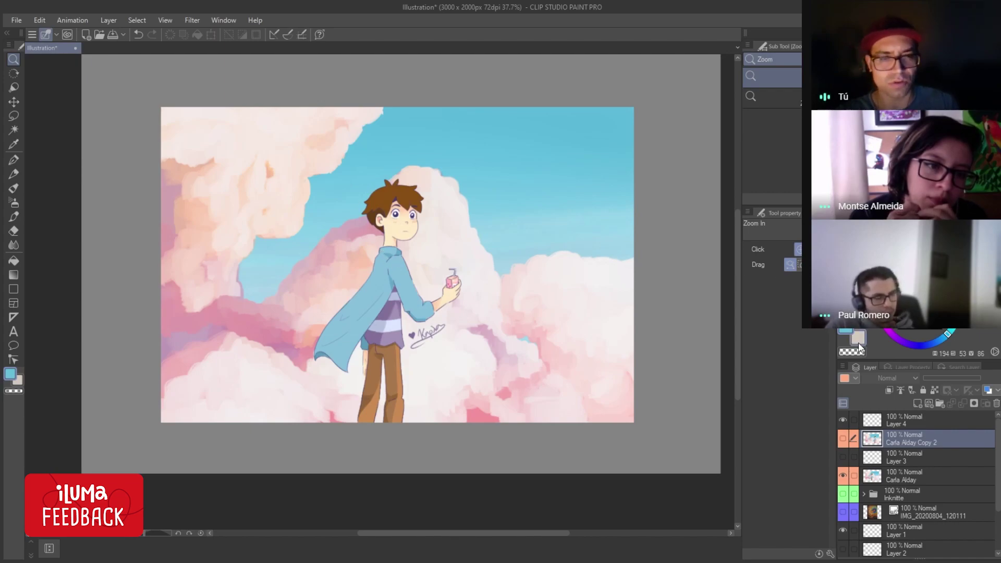
{"action": "left_click", "coordinate": [846, 439]}
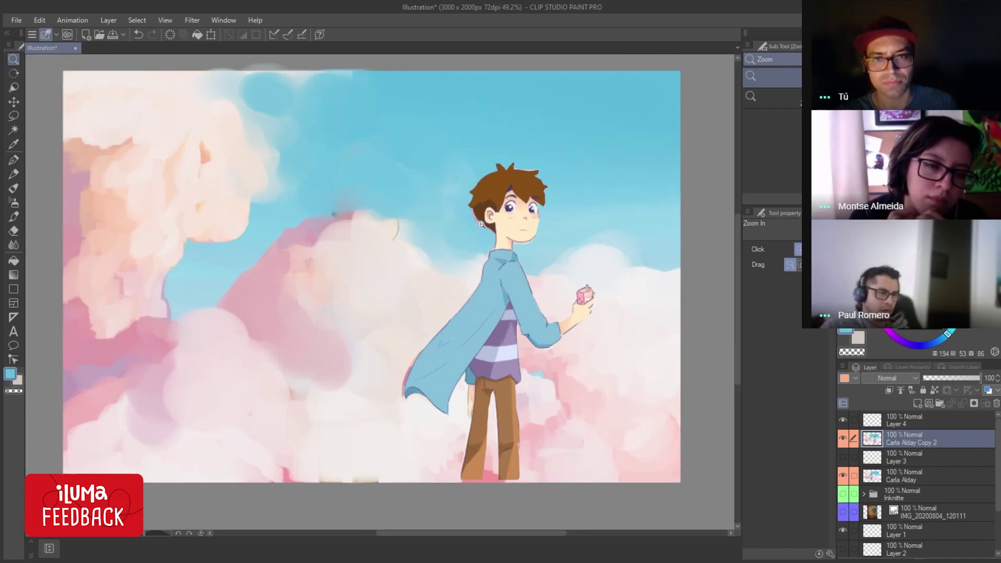
Zoom in closely on the boy's shirt and collar with a smaller Thick paint brush.
{"action": "left_click_drag", "start_coordinate": [471, 251], "coordinate": [511, 251]}
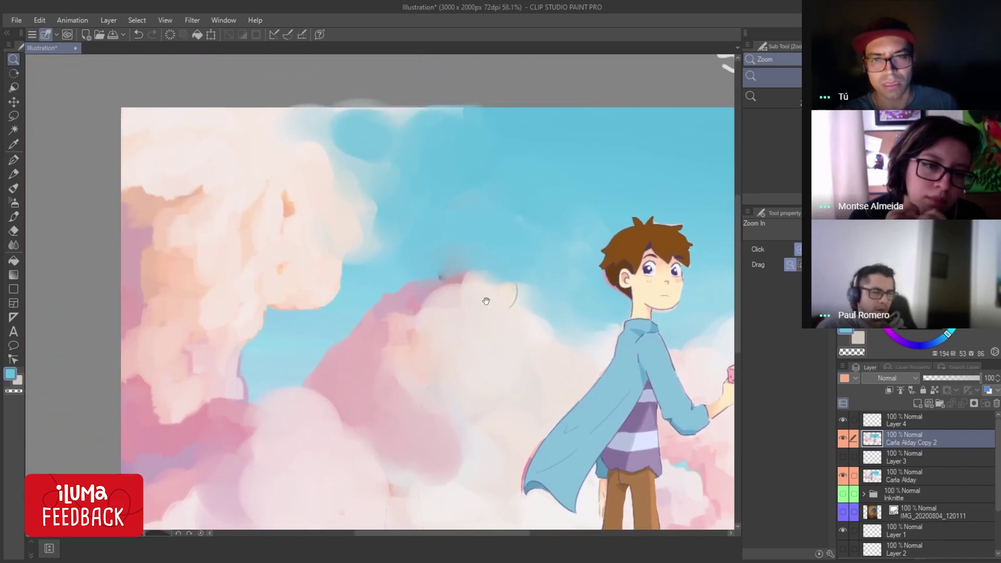
{"action": "mouse_move", "coordinate": [303, 292]}
{"action": "left_mouse_down"}
{"action": "mouse_move", "coordinate": [398, 313]}
{"action": "mouse_move", "coordinate": [232, 355]}
{"action": "left_mouse_up"}
{"action": "key", "text": "b"}
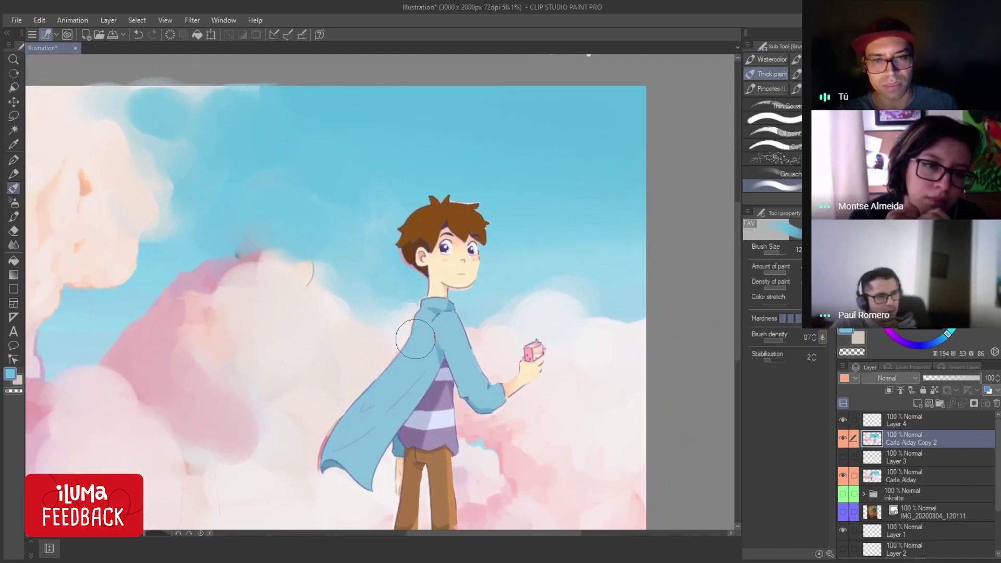
{"action": "left_click_drag", "start_coordinate": [433, 333], "coordinate": [470, 333]}
{"action": "mouse_move", "coordinate": [452, 288]}
{"action": "left_mouse_down"}
{"action": "mouse_move", "coordinate": [493, 287]}
{"action": "mouse_move", "coordinate": [478, 202]}
{"action": "left_mouse_up"}
{"action": "left_click_drag", "start_coordinate": [498, 336], "coordinate": [482, 348]}
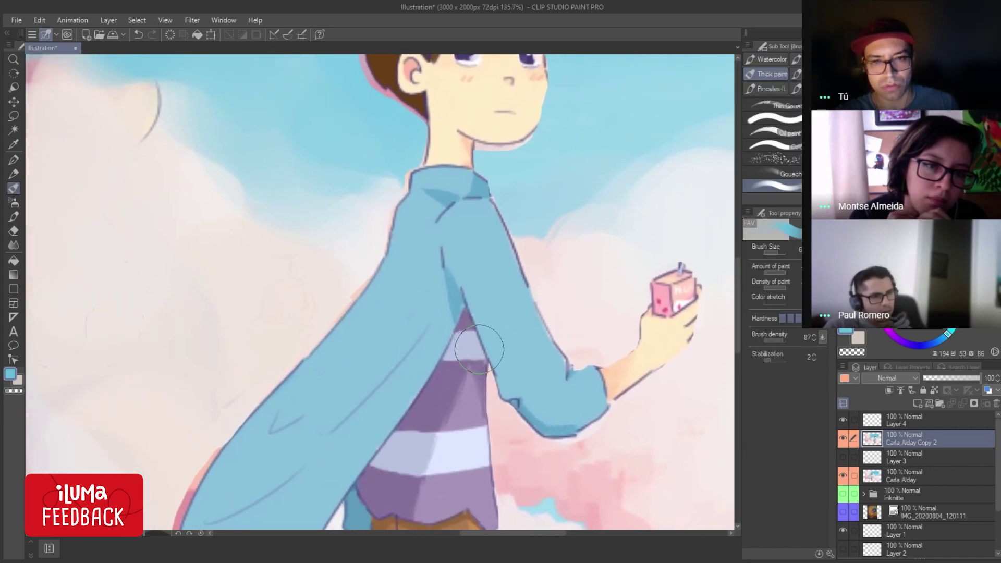
{"action": "key", "text": "bracketleft"}
{"action": "key", "text": "bracketleft"}
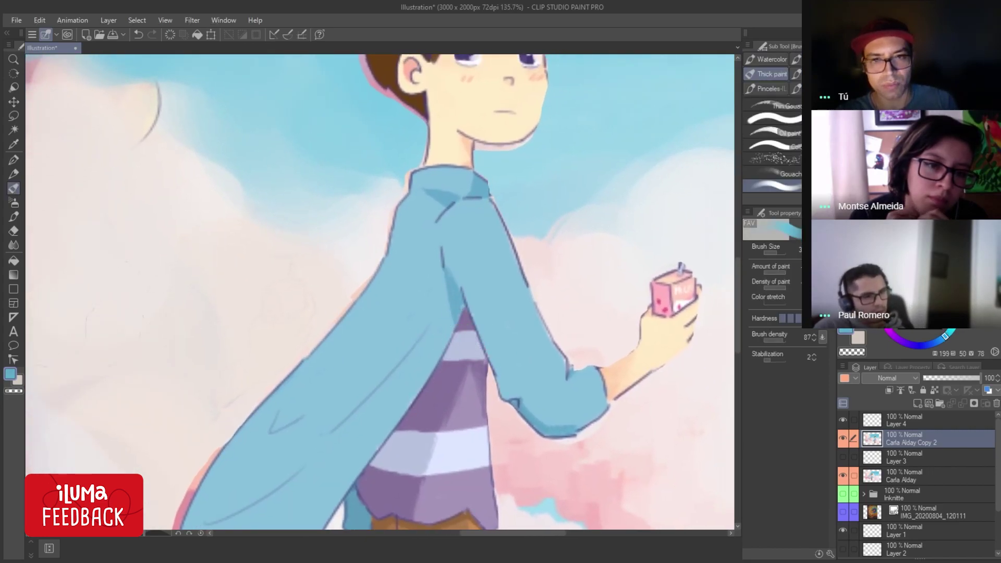
{"action": "scroll", "coordinate": [277, 319], "scroll_direction": "down", "scroll_amount": 2}
{"action": "scroll", "coordinate": [277, 319], "scroll_direction": "down", "scroll_amount": 1}
{"action": "scroll", "coordinate": [277, 320], "scroll_direction": "down", "scroll_amount": 1}
{"action": "scroll", "coordinate": [379, 272], "scroll_direction": "down", "scroll_amount": 1}
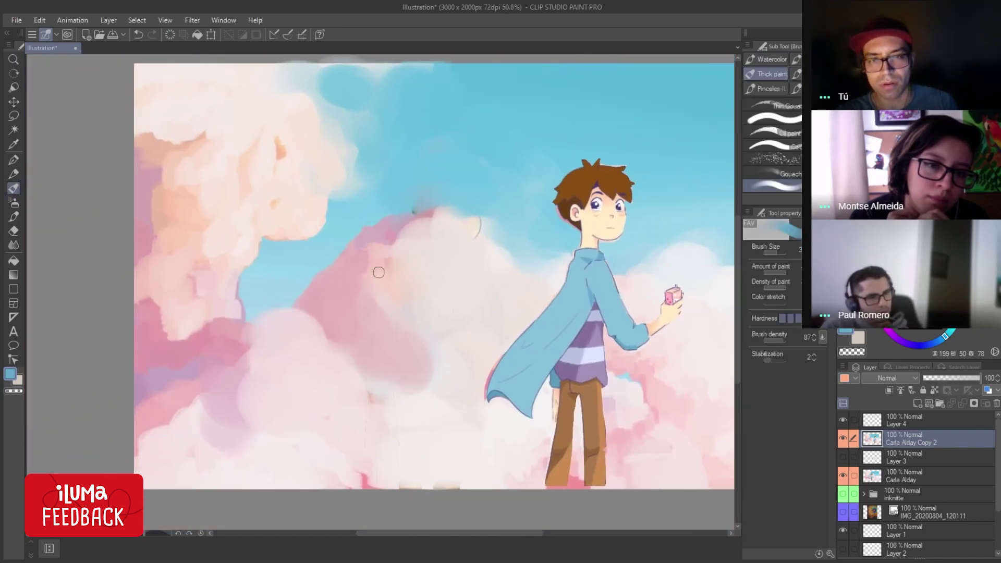
Try dark and blue test strokes over the sky, undoing them.
{"action": "mouse_move", "coordinate": [672, 133]}
{"action": "left_mouse_down"}
{"action": "mouse_move", "coordinate": [492, 221]}
{"action": "mouse_move", "coordinate": [519, 232]}
{"action": "mouse_move", "coordinate": [472, 198]}
{"action": "left_mouse_up"}
{"action": "key", "text": "ctrl+z"}
{"action": "key", "text": "ctrl+z"}
{"action": "key", "text": "ctrl+z"}
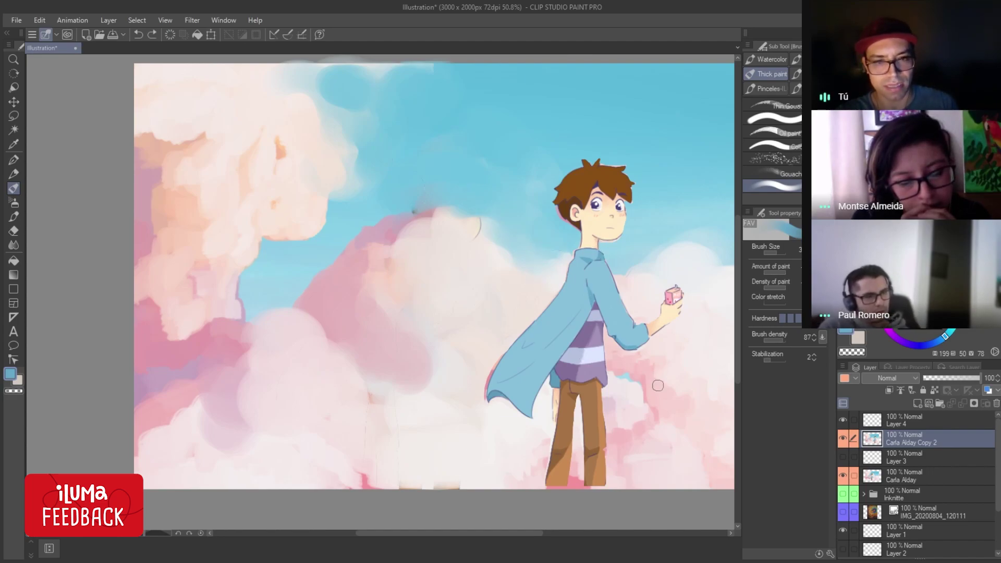
{"action": "left_click_drag", "start_coordinate": [686, 419], "coordinate": [621, 414]}
{"action": "key", "text": "ctrl+z"}
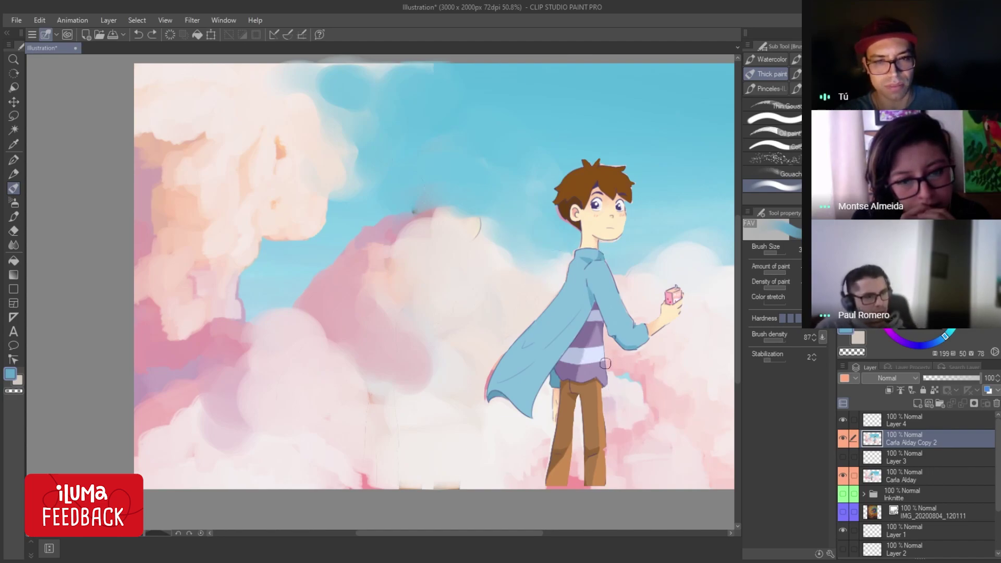
{"action": "scroll", "coordinate": [533, 334], "scroll_direction": "up", "scroll_amount": 5}
{"action": "scroll", "coordinate": [533, 334], "scroll_direction": "up", "scroll_amount": 2}
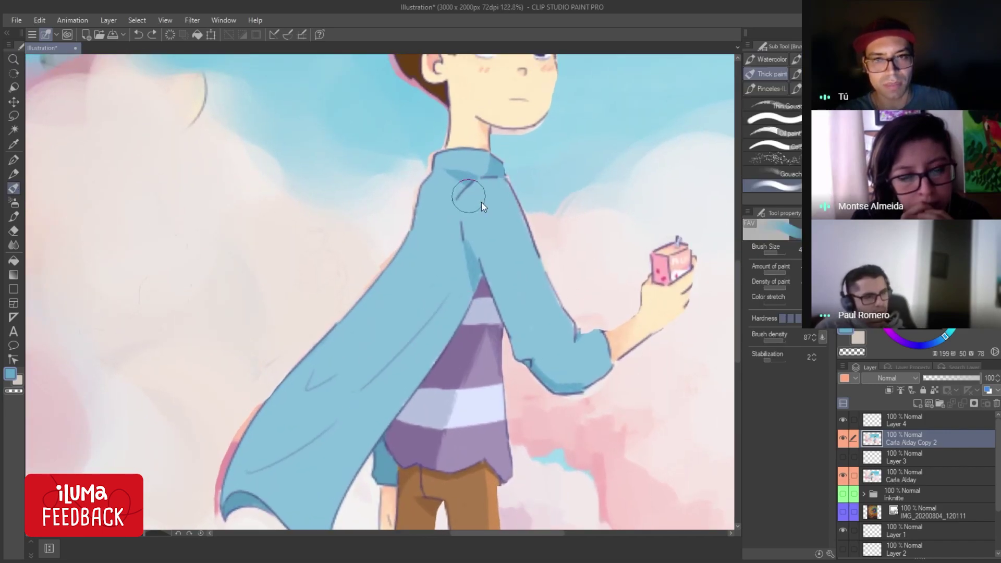
Shade below the collar and the left shoulder darker blue and smooth the collar.
{"action": "mouse_move", "coordinate": [475, 249]}
{"action": "left_mouse_down"}
{"action": "mouse_move", "coordinate": [465, 212]}
{"action": "mouse_move", "coordinate": [545, 373]}
{"action": "left_mouse_up"}
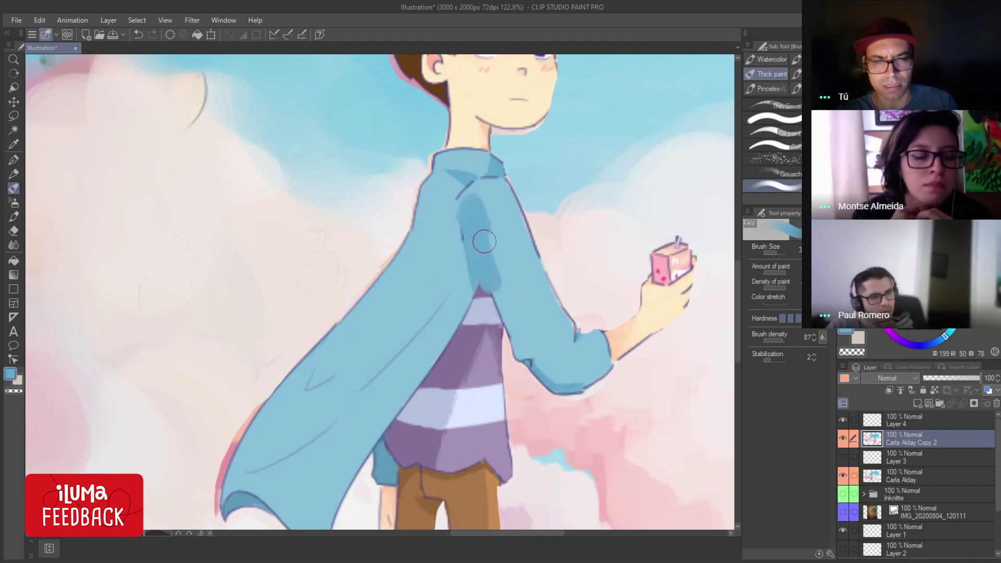
{"action": "key", "text": "bracketright"}
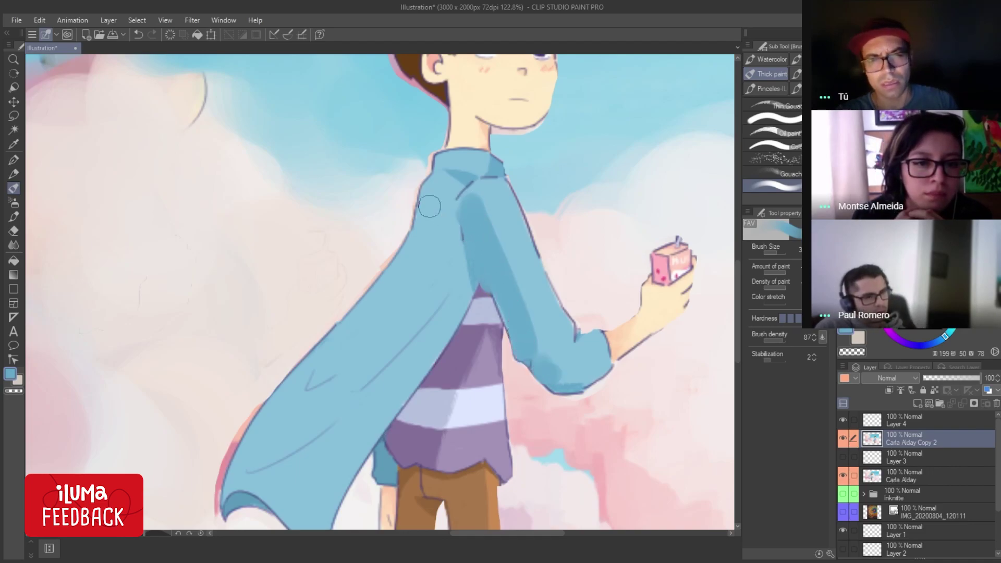
{"action": "mouse_move", "coordinate": [433, 219]}
{"action": "left_mouse_down"}
{"action": "mouse_move", "coordinate": [449, 229]}
{"action": "mouse_move", "coordinate": [405, 257]}
{"action": "mouse_move", "coordinate": [438, 257]}
{"action": "mouse_move", "coordinate": [380, 282]}
{"action": "mouse_move", "coordinate": [462, 259]}
{"action": "left_mouse_up"}
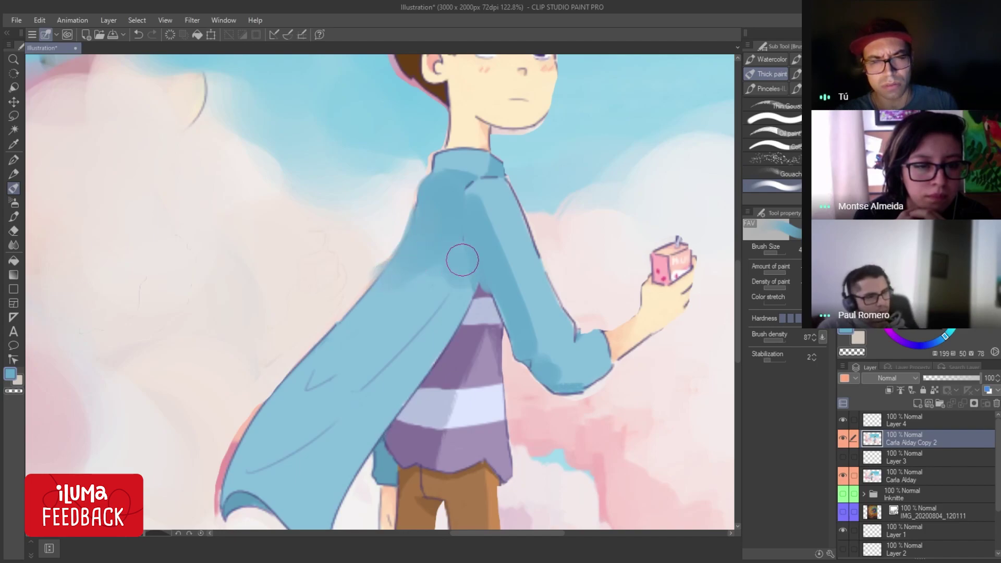
{"action": "left_click_drag", "start_coordinate": [443, 159], "coordinate": [461, 170]}
{"action": "left_click", "coordinate": [483, 164], "text": "alt"}
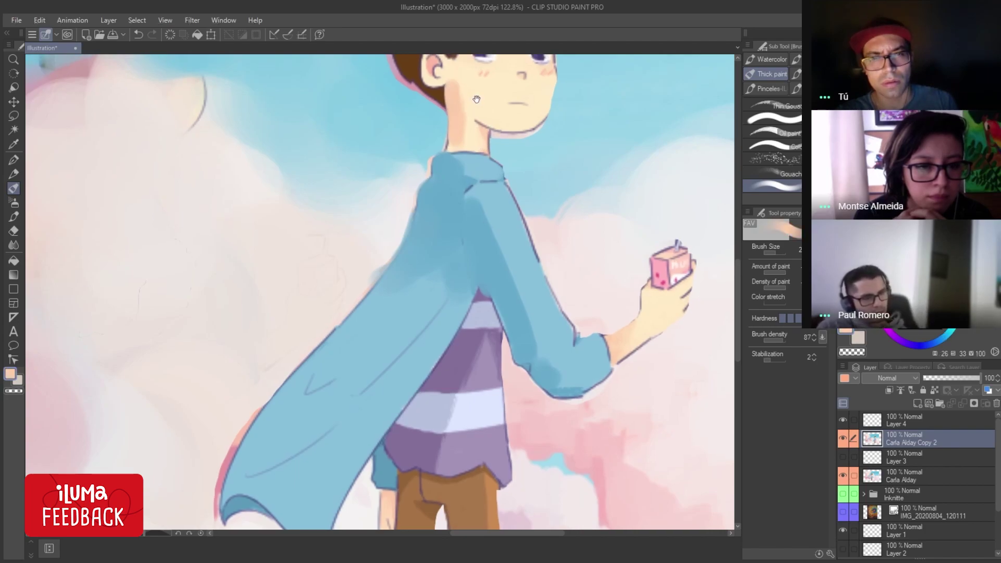
{"action": "mouse_move", "coordinate": [463, 75]}
{"action": "left_mouse_down"}
{"action": "mouse_move", "coordinate": [444, 146]}
{"action": "mouse_move", "coordinate": [465, 185]}
{"action": "mouse_move", "coordinate": [508, 194]}
{"action": "left_mouse_up"}
Sample peach and cream skin tones around the face, then pick a light sky blue.
{"action": "left_click", "coordinate": [493, 212], "text": "alt"}
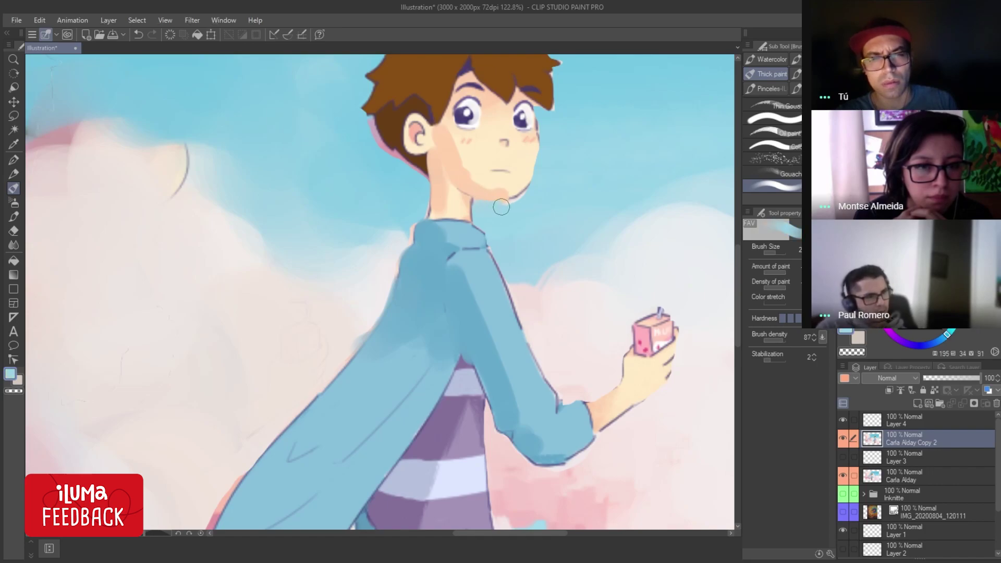
{"action": "left_click", "coordinate": [517, 163], "text": "alt"}
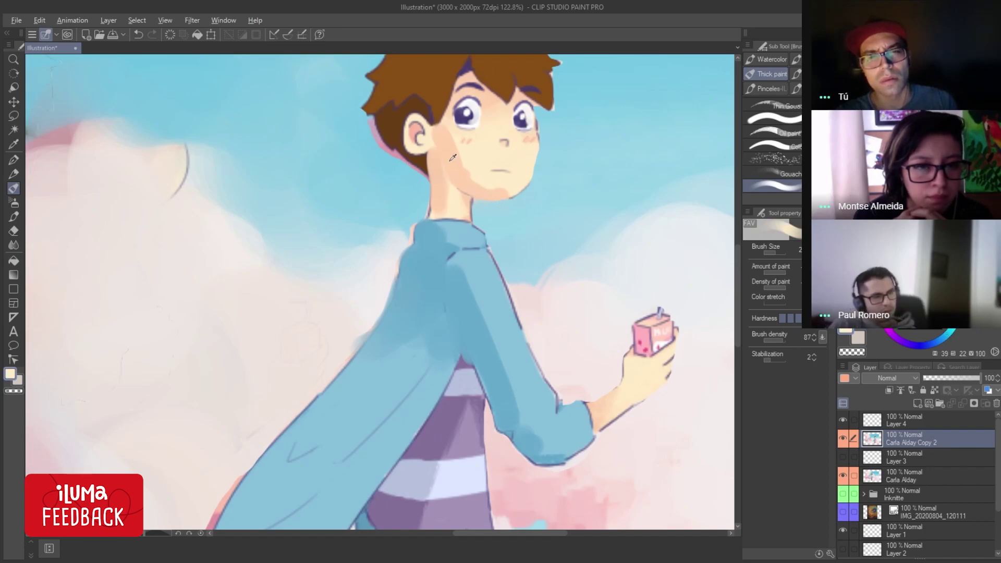
{"action": "left_click_drag", "start_coordinate": [450, 140], "coordinate": [425, 182]}
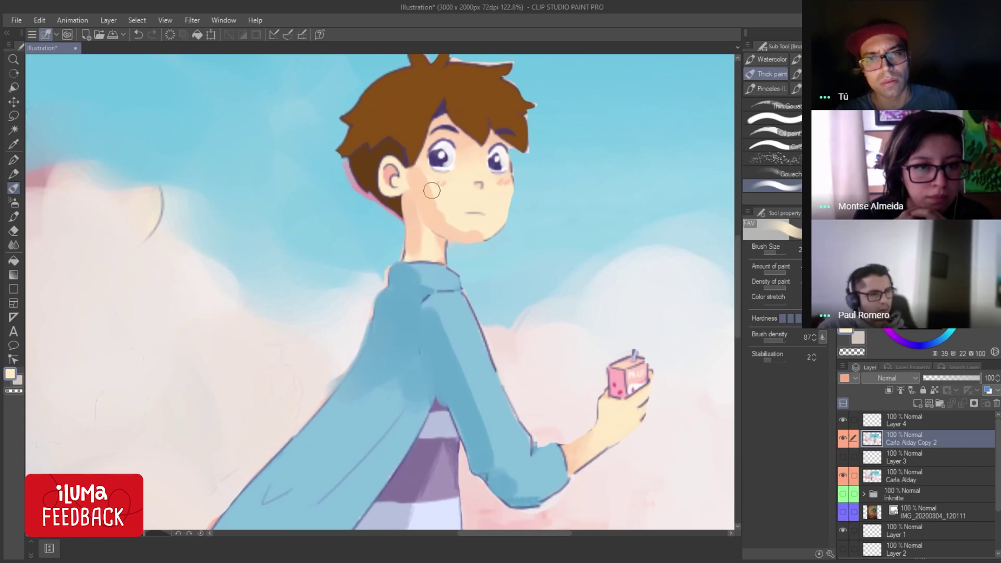
{"action": "left_click", "coordinate": [461, 201], "text": "alt"}
{"action": "key", "text": "bracketleft"}
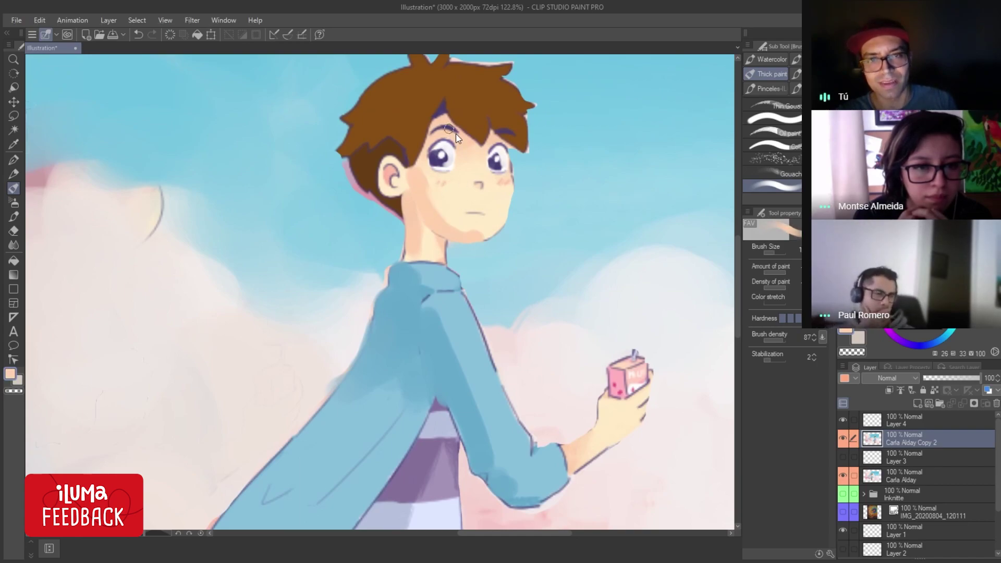
{"action": "key", "text": "bracketleft"}
{"action": "scroll", "coordinate": [474, 153], "scroll_direction": "down", "scroll_amount": 1}
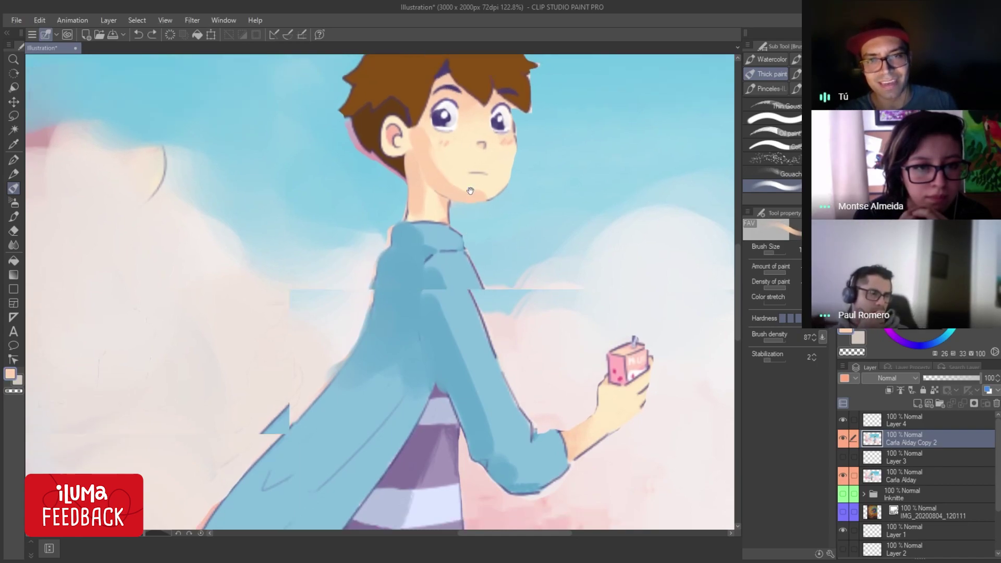
{"action": "scroll", "coordinate": [471, 217], "scroll_direction": "down", "scroll_amount": 2}
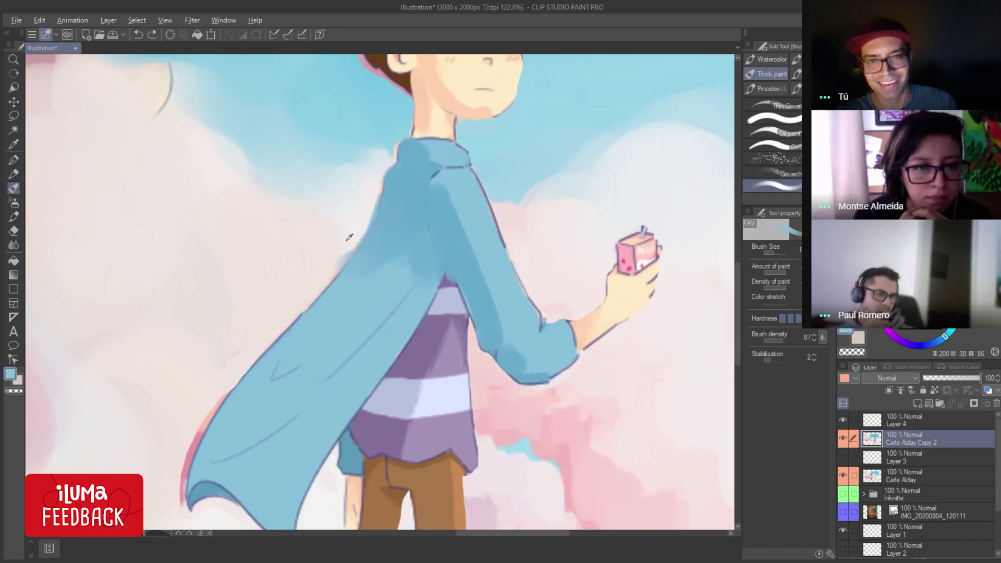
{"action": "left_click", "coordinate": [392, 135], "text": "alt"}
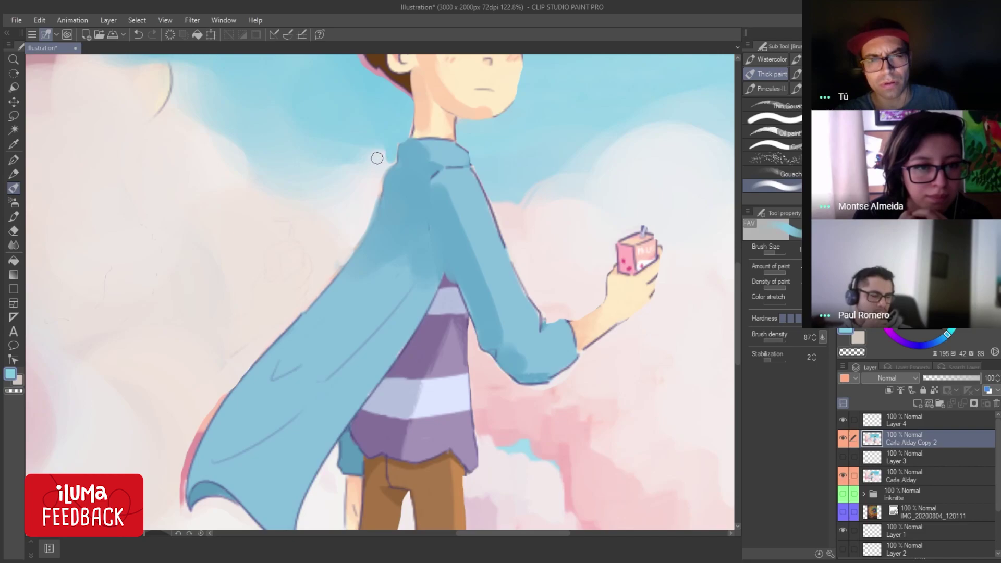
Frame the clouds beside the boy and paint light peach over the pink cloud.
{"action": "mouse_move", "coordinate": [377, 158]}
{"action": "left_mouse_down"}
{"action": "mouse_move", "coordinate": [389, 301]}
{"action": "mouse_move", "coordinate": [405, 298]}
{"action": "left_mouse_up"}
{"action": "left_click_drag", "start_coordinate": [406, 269], "coordinate": [478, 294]}
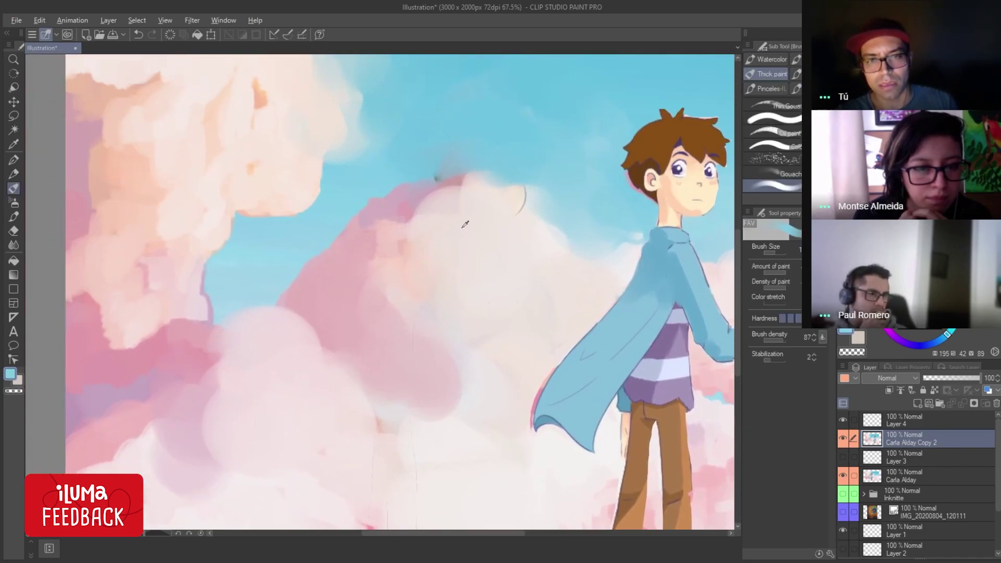
{"action": "left_click", "coordinate": [462, 230], "text": "alt"}
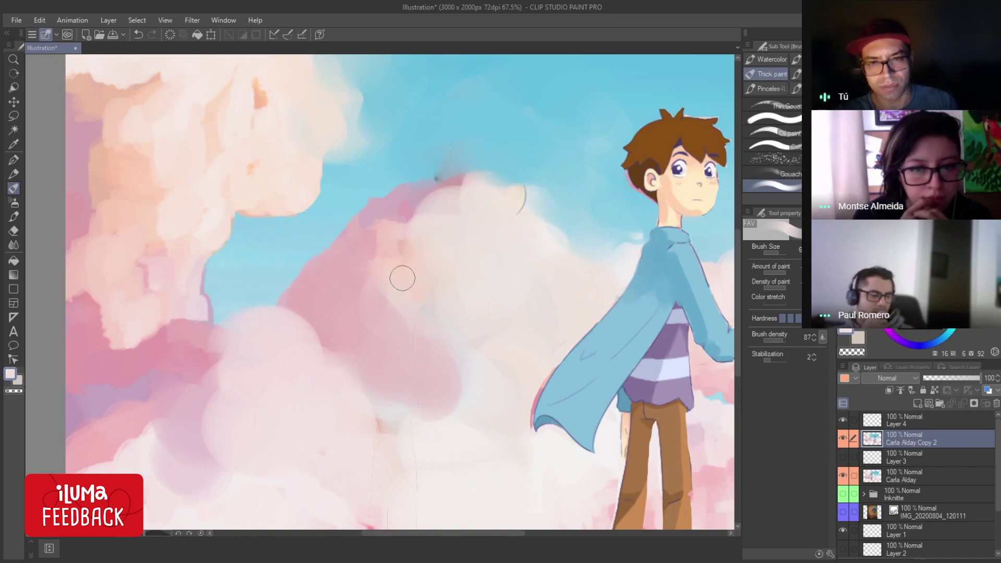
{"action": "key", "text": "bracketright"}
{"action": "key", "text": "bracketright"}
{"action": "left_click_drag", "start_coordinate": [421, 294], "coordinate": [438, 323]}
Lighten the pink cloud with near-white and peach strokes, adding pink shading with a smaller brush.
{"action": "left_click", "coordinate": [476, 358], "text": "alt"}
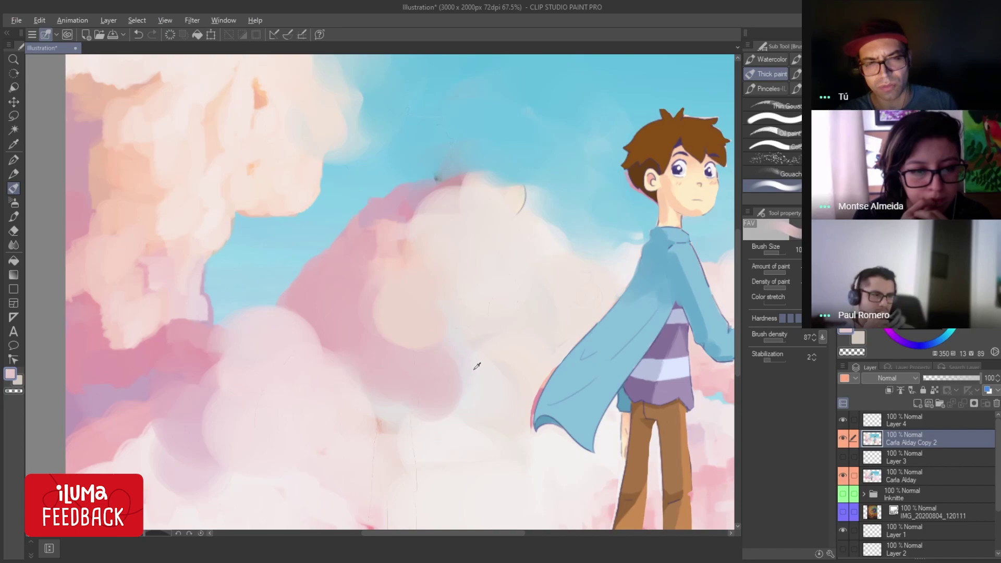
{"action": "mouse_move", "coordinate": [476, 357]}
{"action": "left_mouse_down"}
{"action": "mouse_move", "coordinate": [459, 373]}
{"action": "mouse_move", "coordinate": [471, 386]}
{"action": "mouse_move", "coordinate": [437, 398]}
{"action": "mouse_move", "coordinate": [431, 351]}
{"action": "left_mouse_up"}
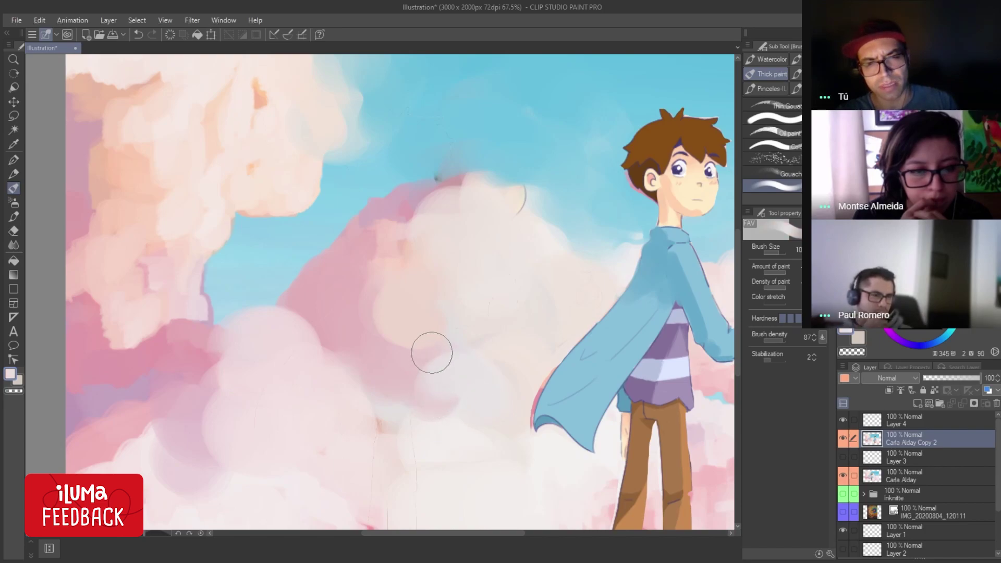
{"action": "left_click", "coordinate": [417, 344], "text": "alt"}
{"action": "key", "text": "bracketleft"}
{"action": "key", "text": "bracketleft"}
{"action": "mouse_move", "coordinate": [382, 320]}
{"action": "left_mouse_down"}
{"action": "mouse_move", "coordinate": [387, 344]}
{"action": "mouse_move", "coordinate": [402, 344]}
{"action": "left_mouse_up"}
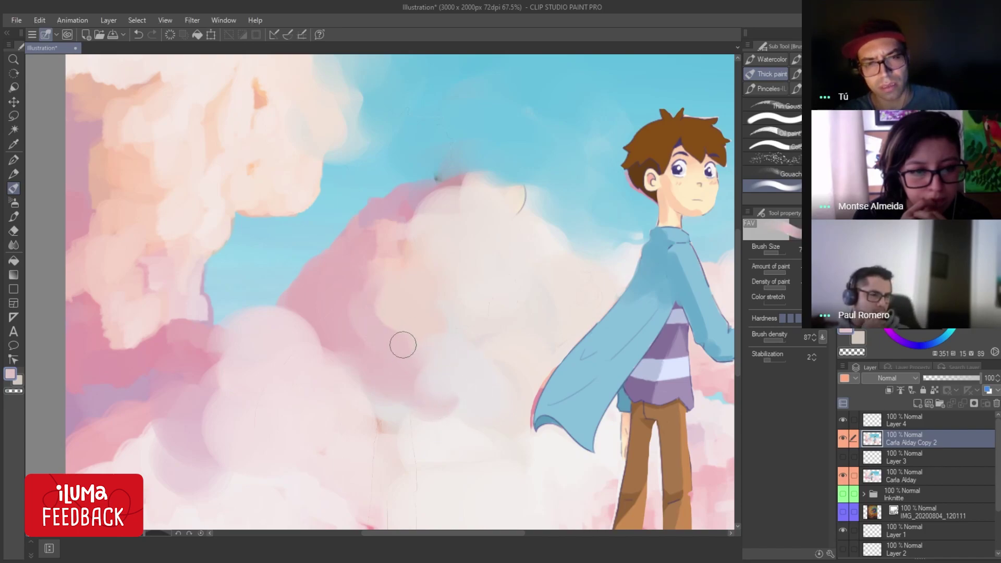
{"action": "left_click", "coordinate": [408, 287], "text": "alt"}
{"action": "left_click_drag", "start_coordinate": [367, 295], "coordinate": [395, 323]}
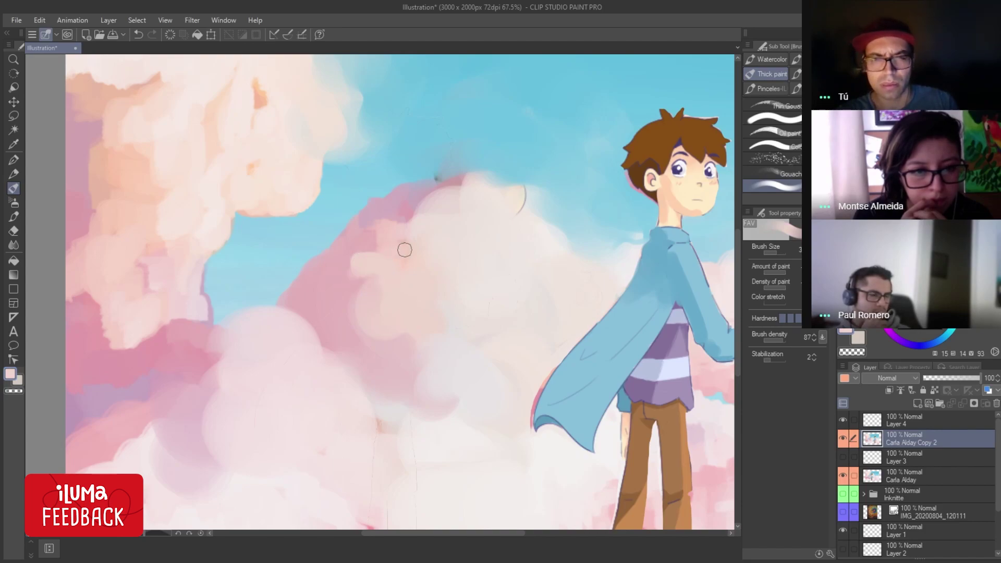
Add deeper pink along the cloud's upper edge and rework its shapes with lighter pink and near-white.
{"action": "left_click", "coordinate": [405, 202], "text": "alt"}
{"action": "mouse_move", "coordinate": [411, 223]}
{"action": "left_mouse_down"}
{"action": "mouse_move", "coordinate": [432, 246]}
{"action": "mouse_move", "coordinate": [434, 229]}
{"action": "mouse_move", "coordinate": [467, 237]}
{"action": "mouse_move", "coordinate": [447, 245]}
{"action": "left_mouse_up"}
{"action": "left_click", "coordinate": [383, 242], "text": "alt"}
{"action": "mouse_move", "coordinate": [383, 243]}
{"action": "left_mouse_down"}
{"action": "mouse_move", "coordinate": [342, 279]}
{"action": "mouse_move", "coordinate": [420, 226]}
{"action": "mouse_move", "coordinate": [442, 243]}
{"action": "mouse_move", "coordinate": [460, 208]}
{"action": "mouse_move", "coordinate": [478, 201]}
{"action": "left_mouse_up"}
{"action": "left_click", "coordinate": [424, 234], "text": "alt"}
{"action": "left_click", "coordinate": [470, 227], "text": "alt"}
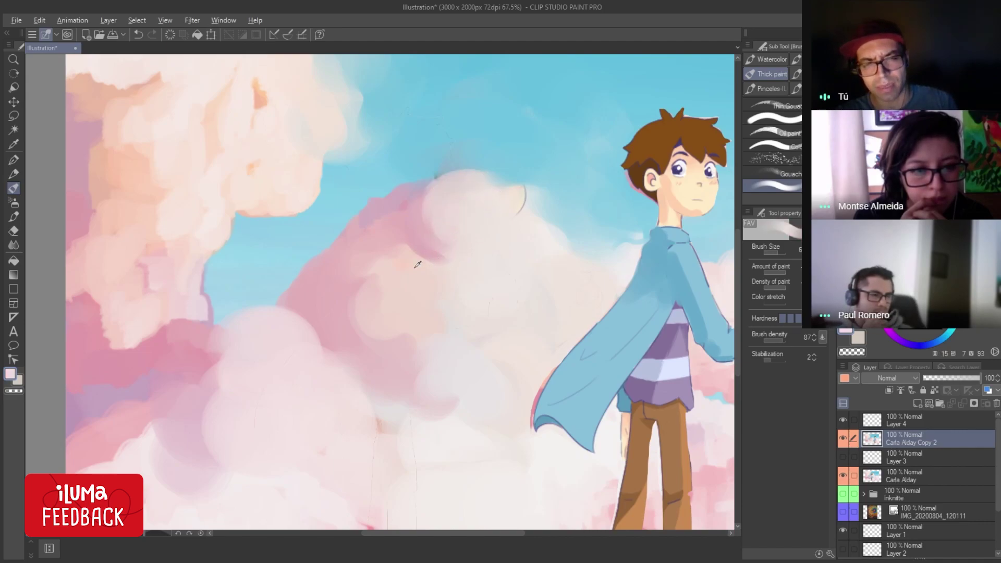
Sample light peach, sky blue and light pink colours with an enlarged brush.
{"action": "left_click", "coordinate": [439, 275], "text": "alt"}
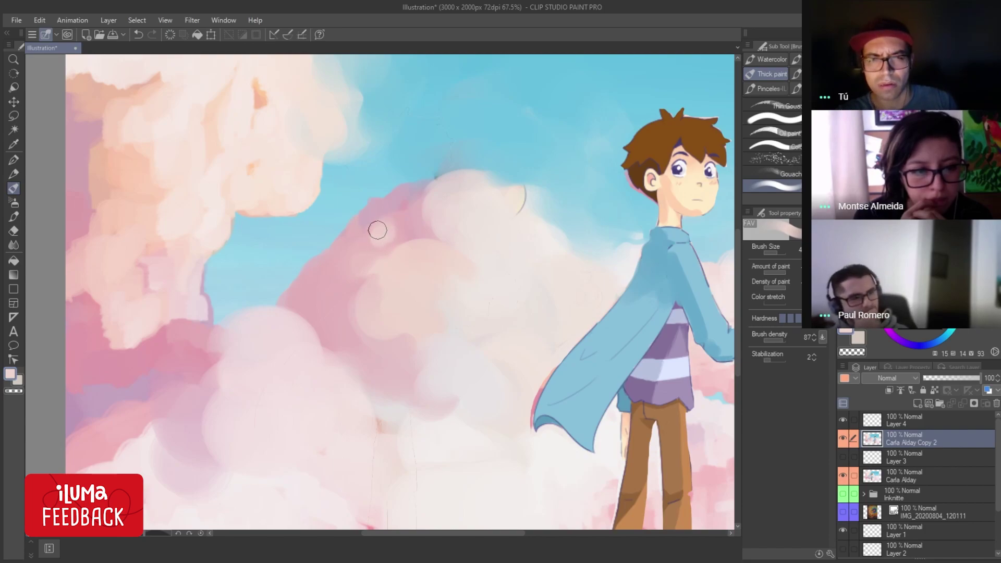
{"action": "left_click", "coordinate": [347, 217], "text": "alt"}
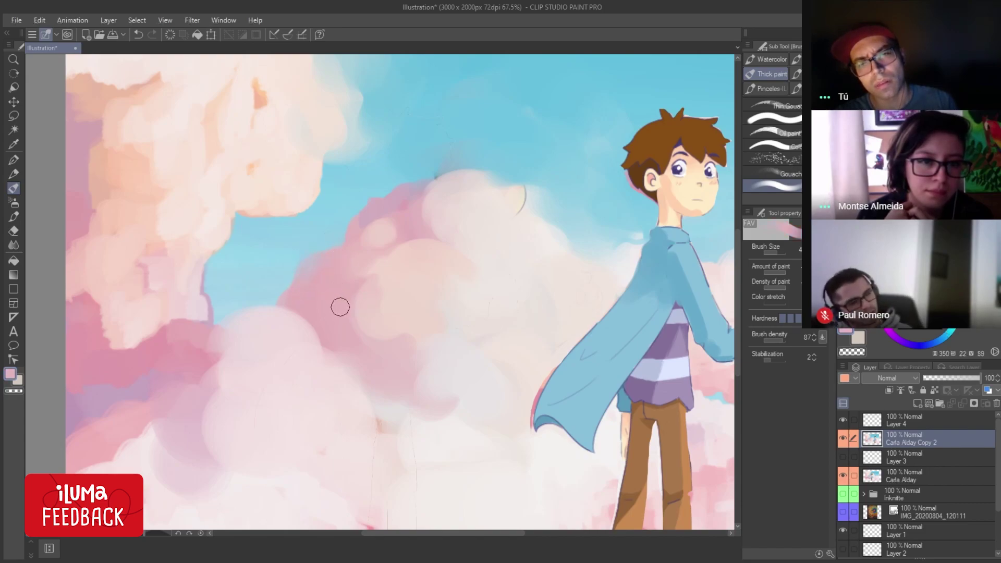
{"action": "key", "text": "bracketright"}
{"action": "left_click", "coordinate": [422, 376], "text": "alt"}
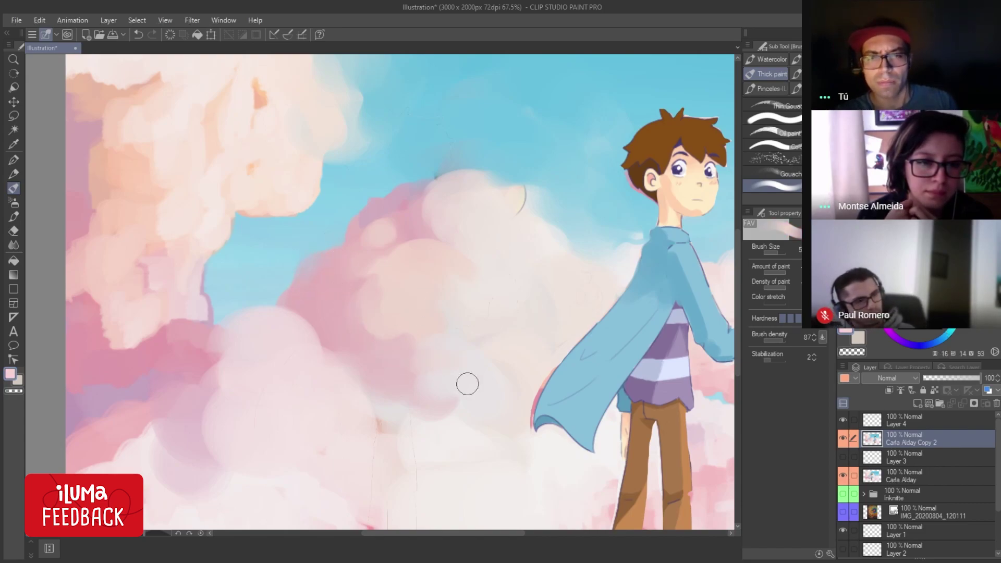
Move down to the lower-left clouds and paint darker pink shading into them.
{"action": "scroll", "coordinate": [370, 384], "scroll_direction": "down", "scroll_amount": 3}
{"action": "left_click", "coordinate": [279, 355], "text": "alt"}
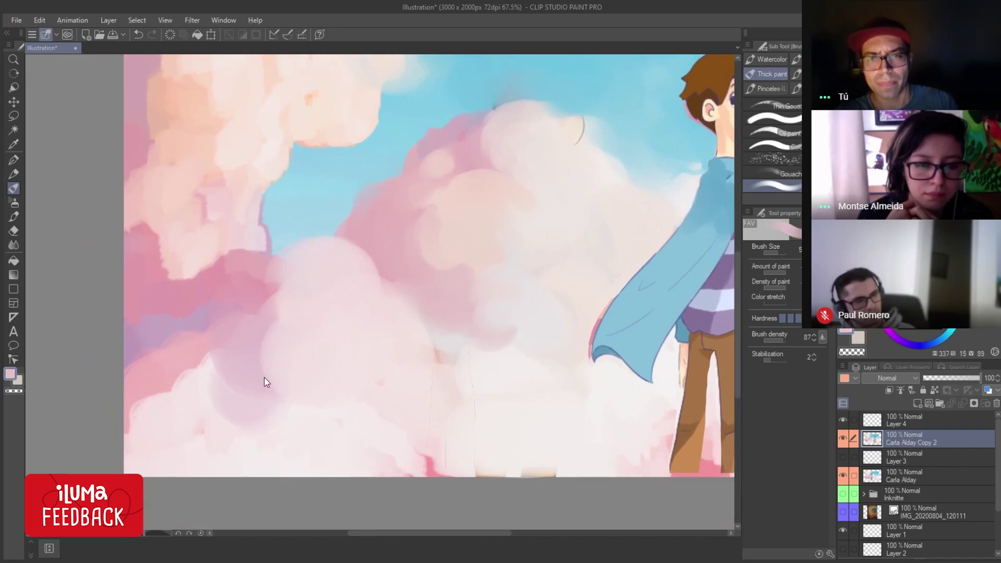
{"action": "mouse_move", "coordinate": [257, 353]}
{"action": "left_mouse_down"}
{"action": "mouse_move", "coordinate": [273, 333]}
{"action": "mouse_move", "coordinate": [304, 389]}
{"action": "left_mouse_up"}
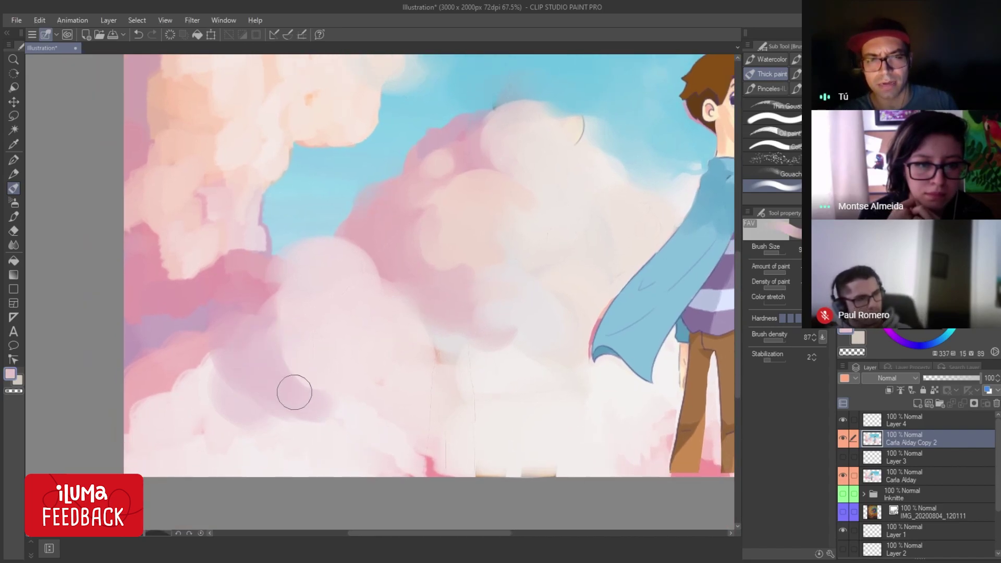
{"action": "left_click", "coordinate": [330, 380], "text": "alt"}
{"action": "left_click", "coordinate": [295, 310], "text": "alt"}
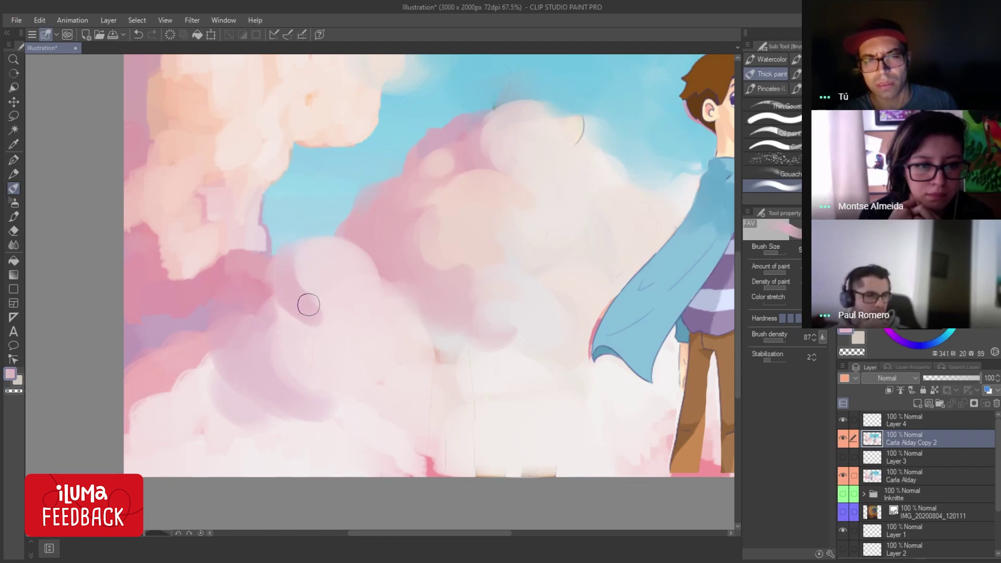
Brush a pale pink highlight onto the lower-left cloud.
{"action": "left_click", "coordinate": [315, 253], "text": "alt"}
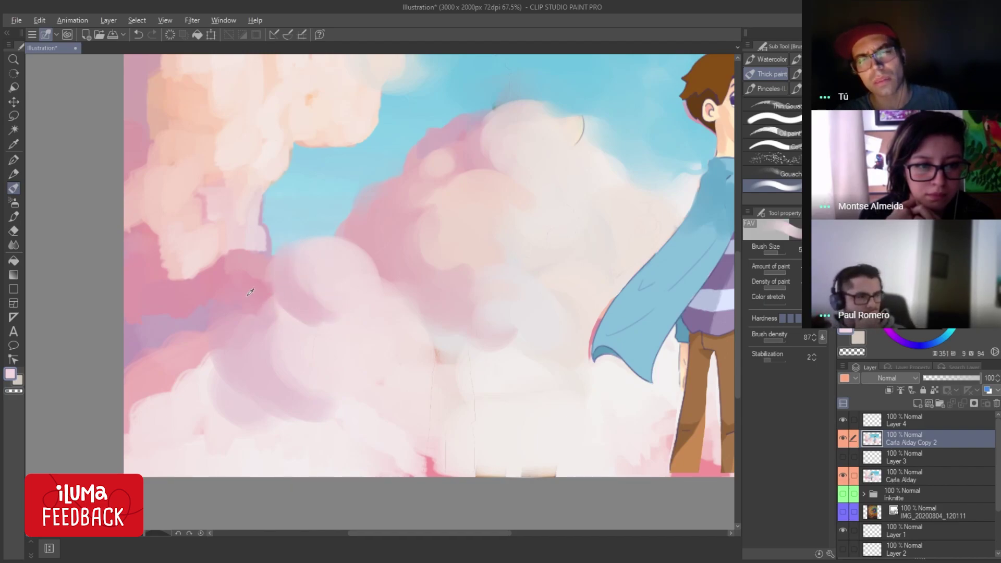
{"action": "left_click", "coordinate": [264, 308], "text": "alt"}
{"action": "left_click", "coordinate": [332, 283], "text": "alt"}
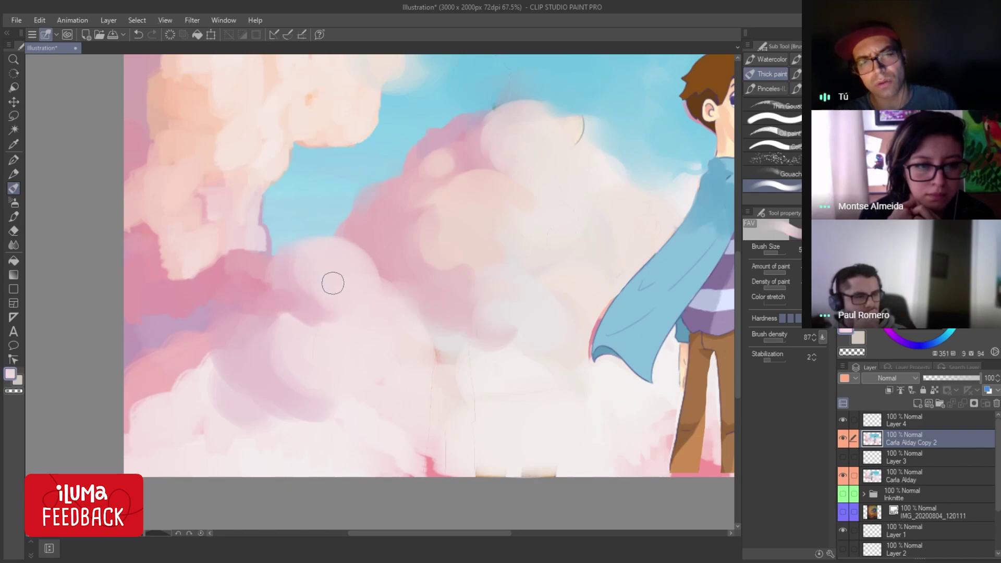
{"action": "mouse_move", "coordinate": [332, 259]}
{"action": "left_mouse_down"}
{"action": "mouse_move", "coordinate": [317, 295]}
{"action": "mouse_move", "coordinate": [336, 302]}
{"action": "left_mouse_up"}
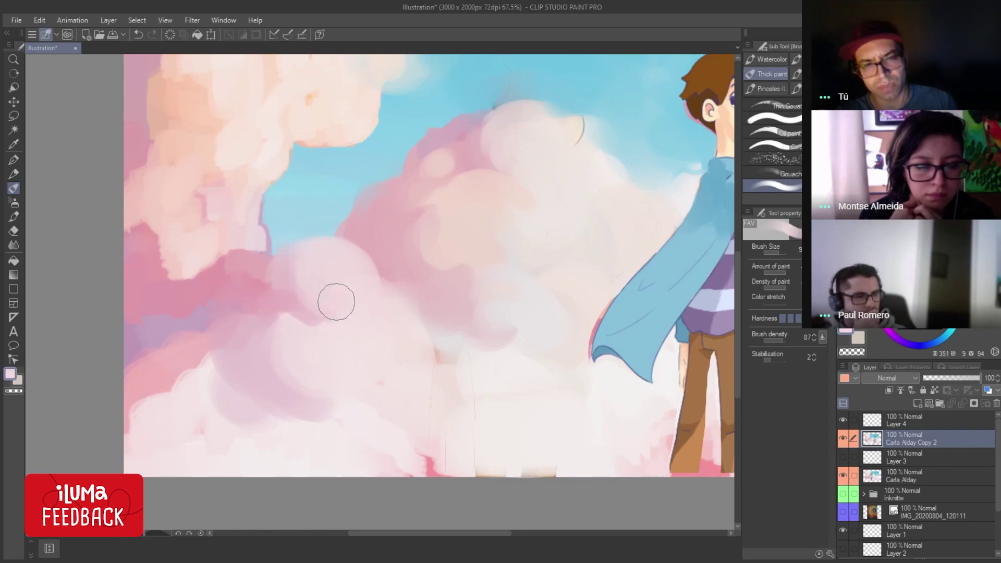
Sample several pinks and near-white, then paint a mauve-pink stroke across the lower cloud.
{"action": "left_click", "coordinate": [275, 289], "text": "alt"}
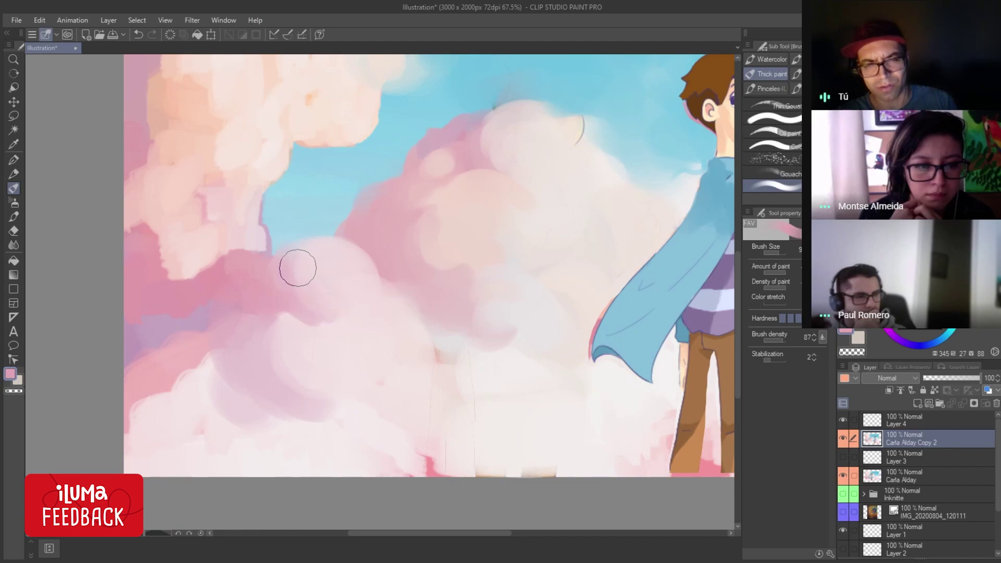
{"action": "left_click", "coordinate": [336, 268], "text": "alt"}
{"action": "left_click", "coordinate": [288, 322], "text": "alt"}
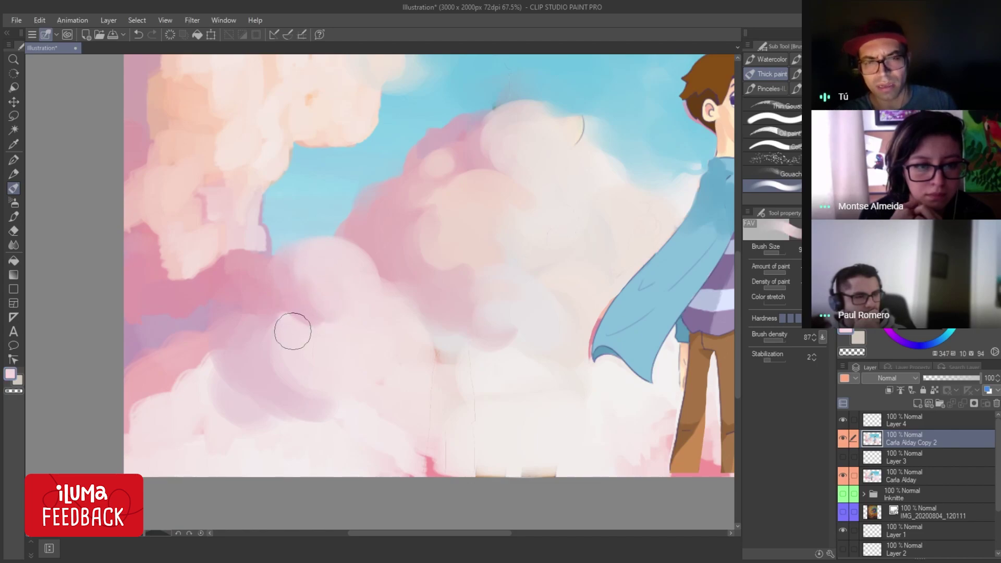
{"action": "left_click", "coordinate": [268, 316], "text": "alt"}
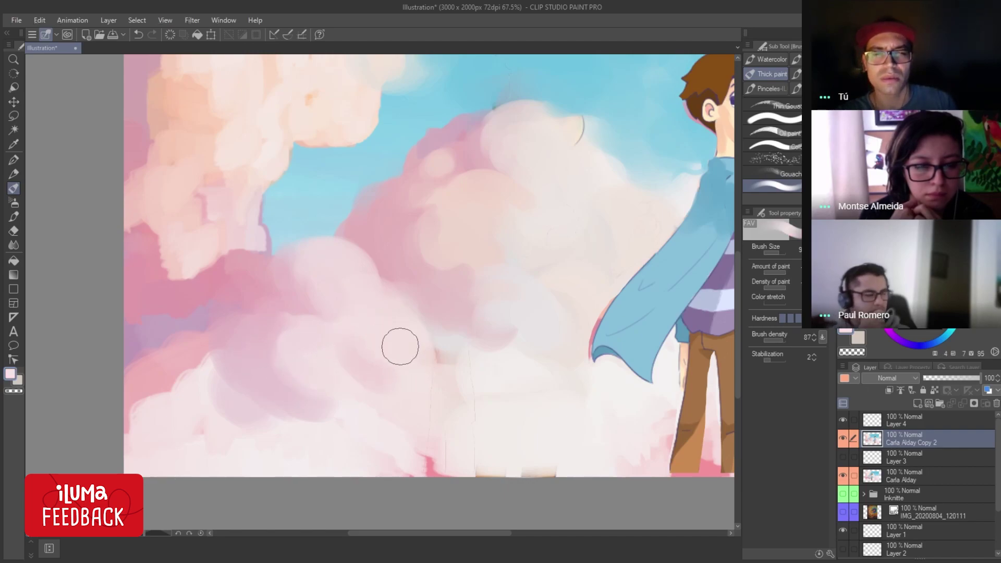
{"action": "left_click", "coordinate": [449, 292], "text": "alt"}
{"action": "left_click", "coordinate": [355, 339], "text": "alt"}
{"action": "left_click_drag", "start_coordinate": [360, 347], "coordinate": [427, 375]}
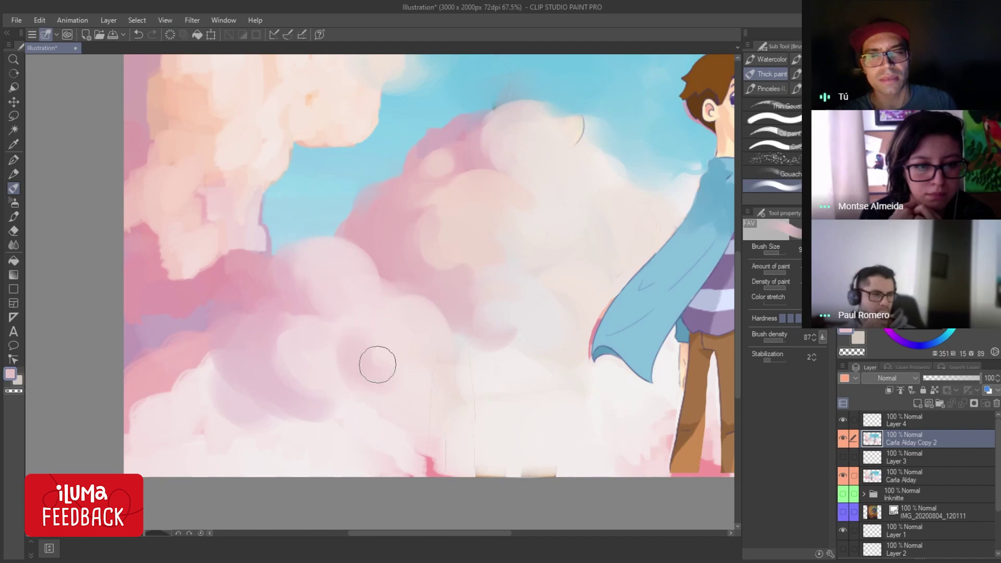
Zoom the view so the whole illustration fills the canvas window.
{"action": "scroll", "coordinate": [427, 374], "scroll_direction": "down", "scroll_amount": 2}
{"action": "scroll", "coordinate": [427, 344], "scroll_direction": "down", "scroll_amount": 2}
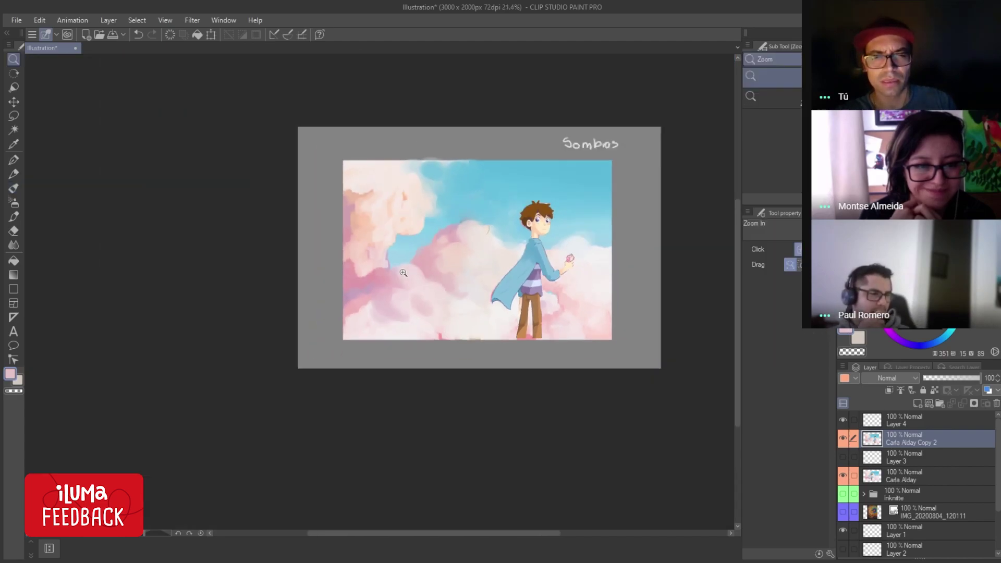
{"action": "scroll", "coordinate": [428, 313], "scroll_direction": "down", "scroll_amount": 1}
{"action": "key", "text": "ctrl+space"}
{"action": "left_click_drag", "start_coordinate": [427, 289], "coordinate": [415, 310]}
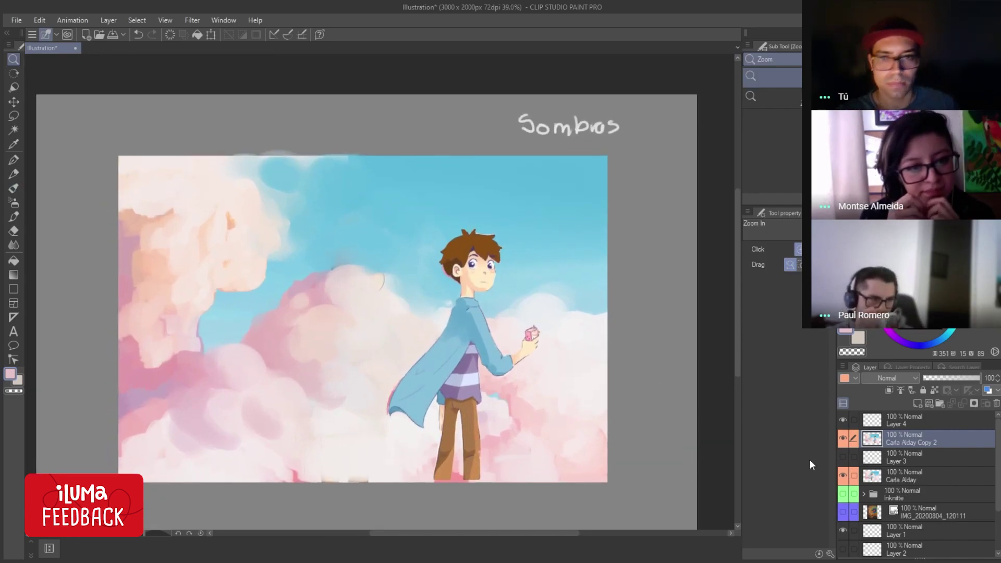
Toggle the paint-over layer's visibility to compare the repainted clouds against the original.
{"action": "left_click", "coordinate": [843, 438]}
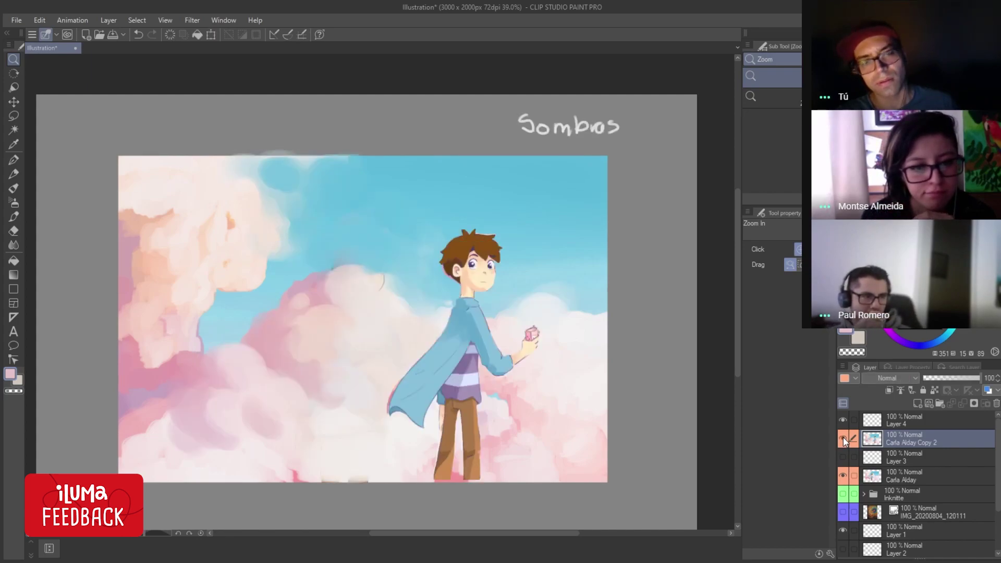
{"action": "left_click_drag", "start_coordinate": [446, 326], "coordinate": [416, 296]}
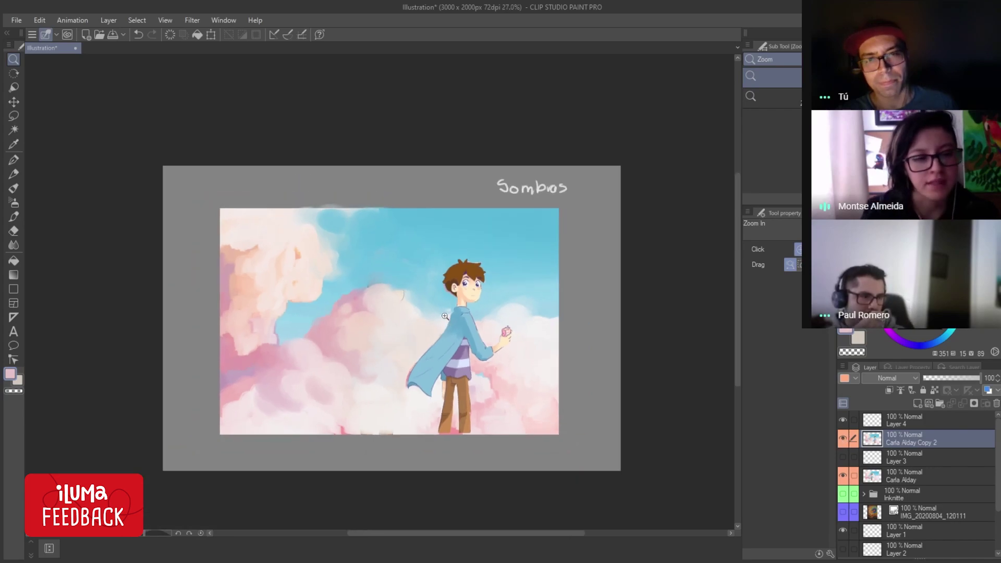
{"action": "left_click", "coordinate": [417, 296]}
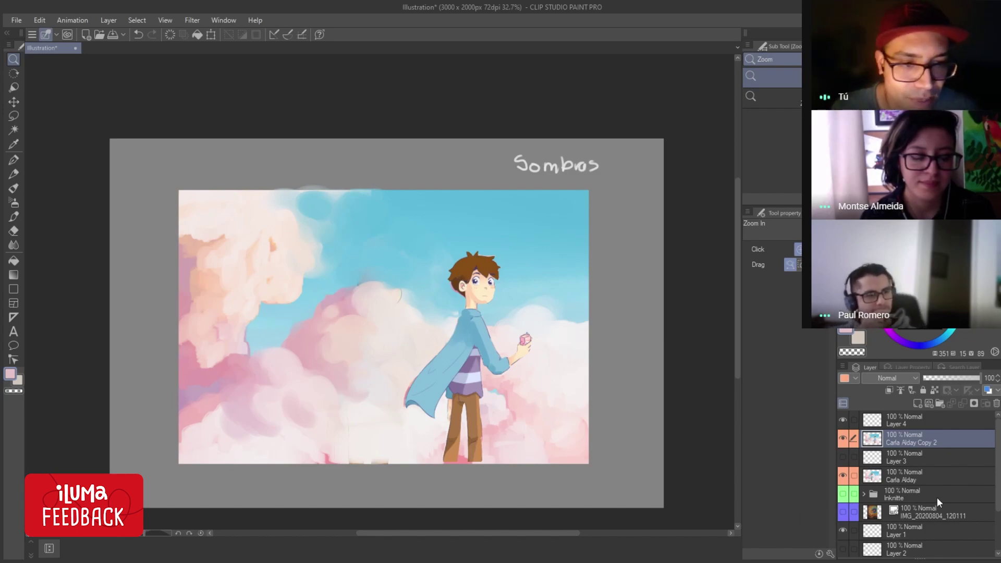
{"action": "scroll", "coordinate": [943, 492], "scroll_direction": "down", "scroll_amount": 3}
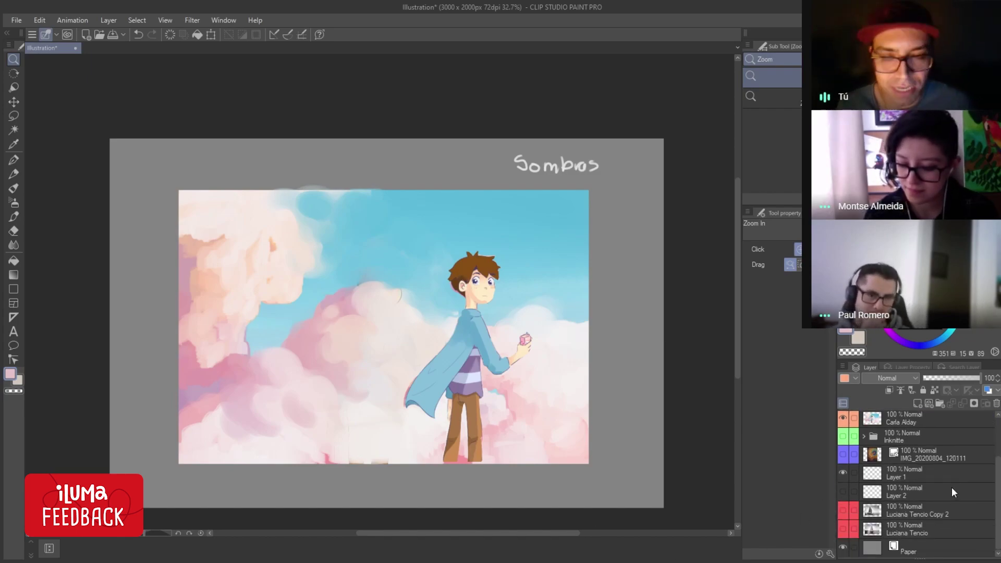